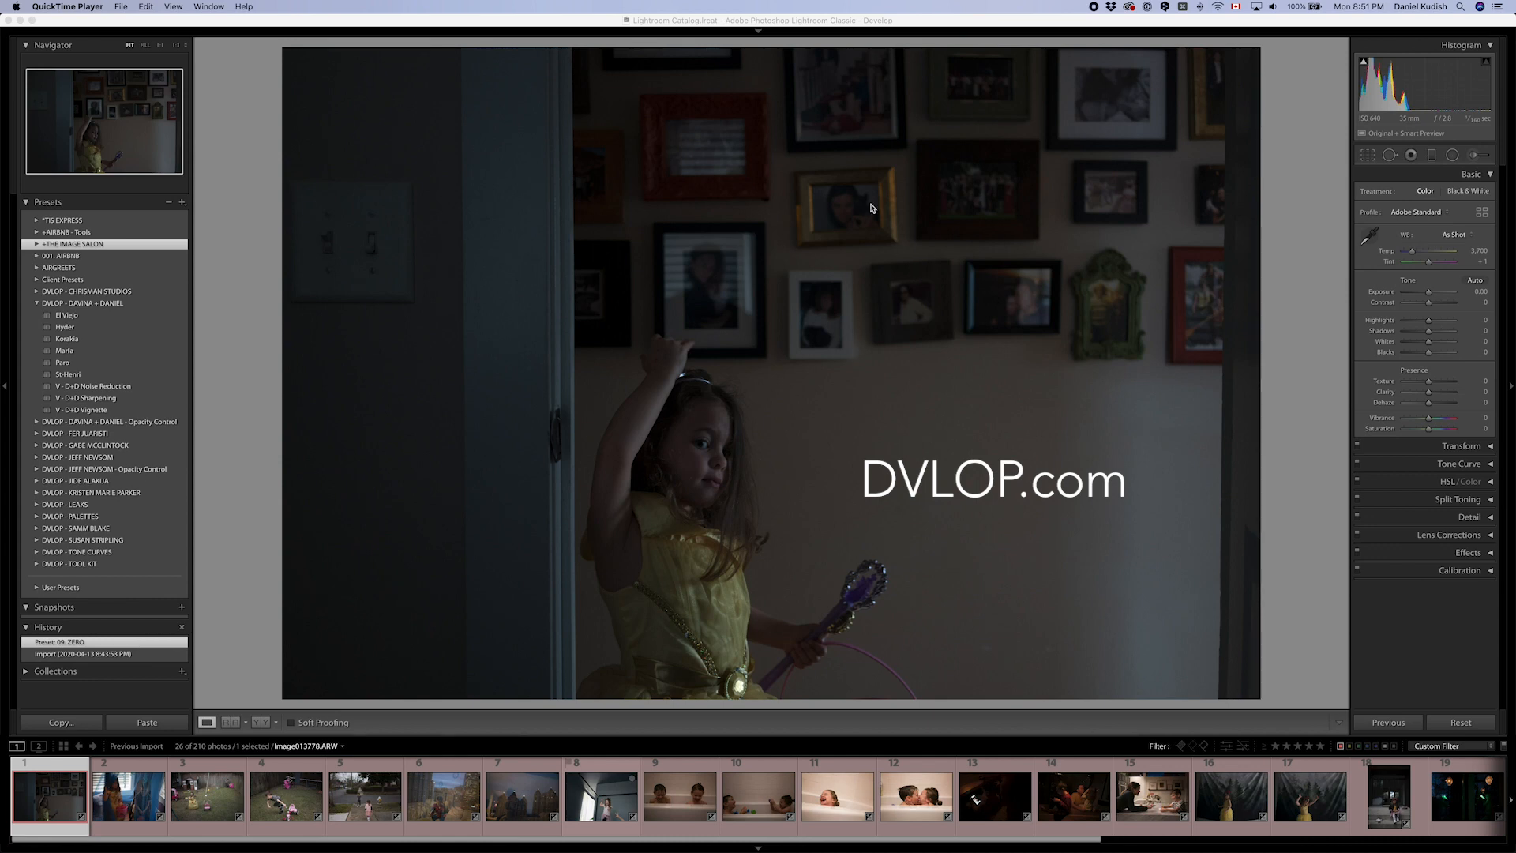
- Apply the Paro preset to the first photo and raise its exposure to +1.00
left_click(777, 28)
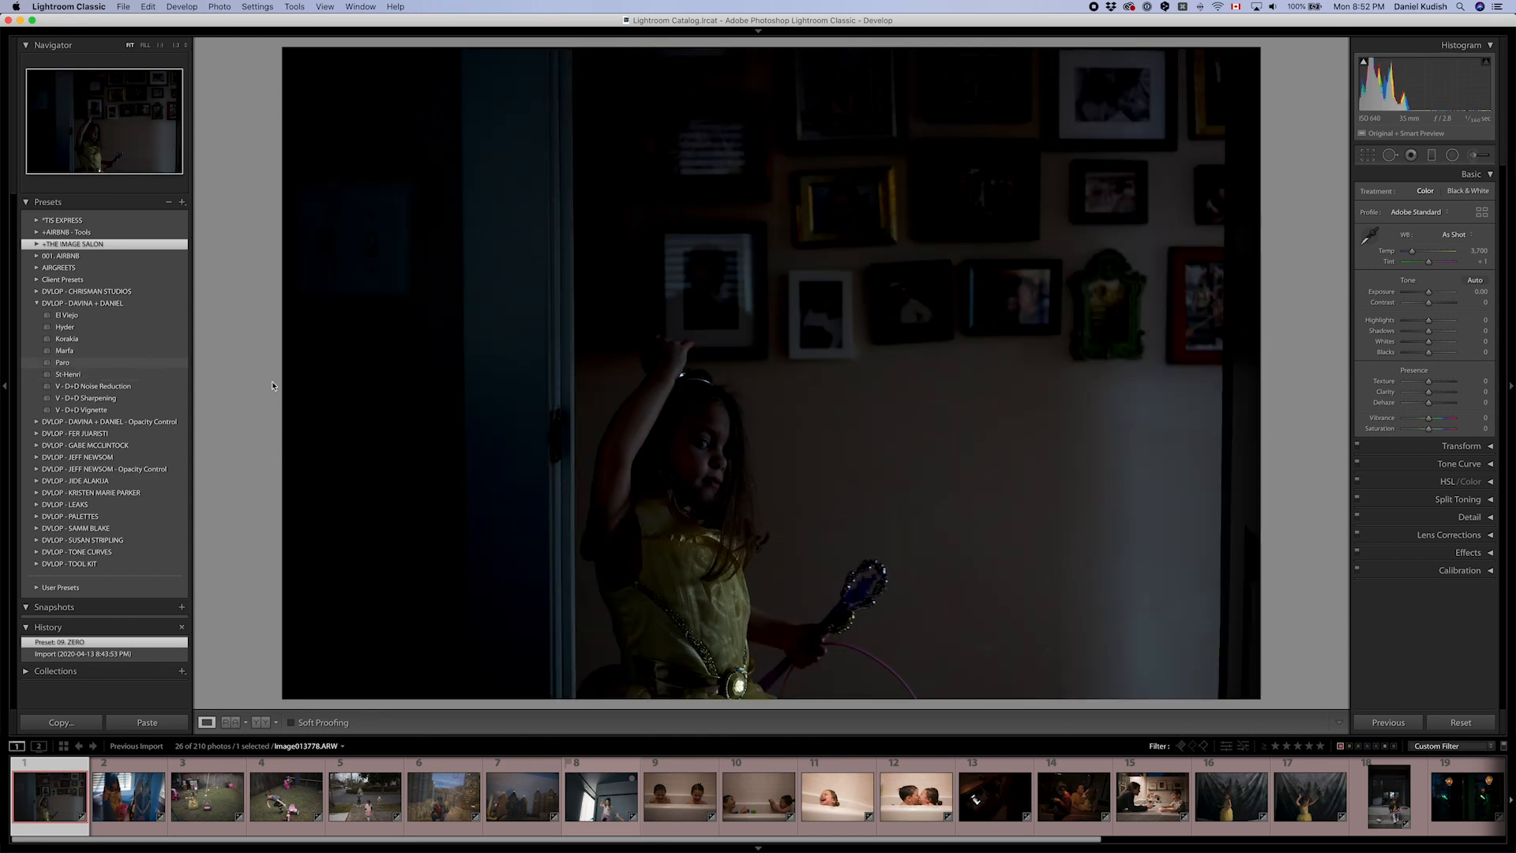
left_click(63, 363)
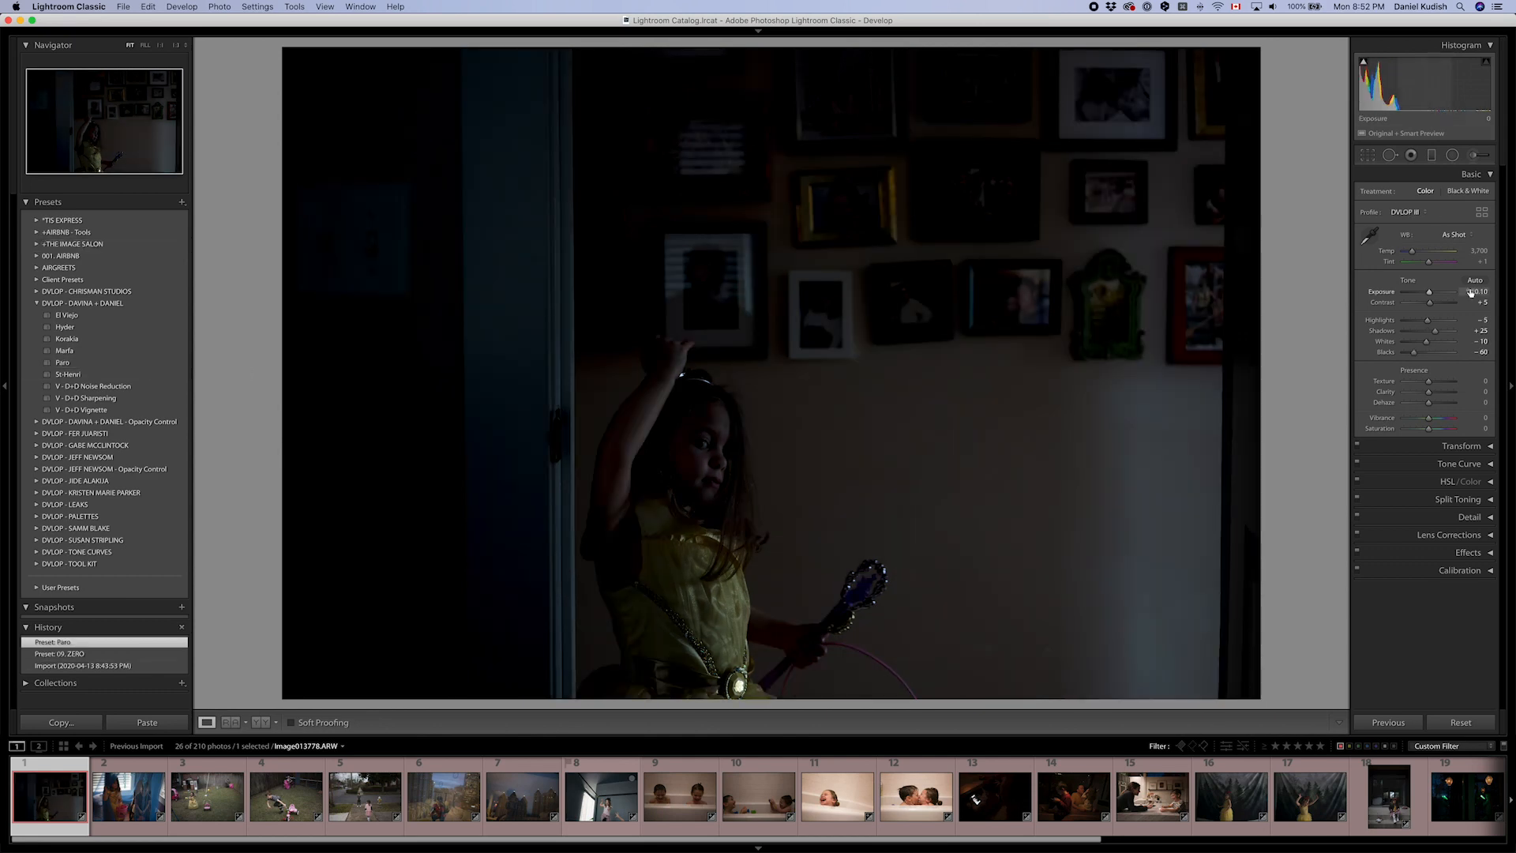
key("Up")
key("Up")
key("Up")
key("Up")
key("Up")
key("Up")
key("Up")
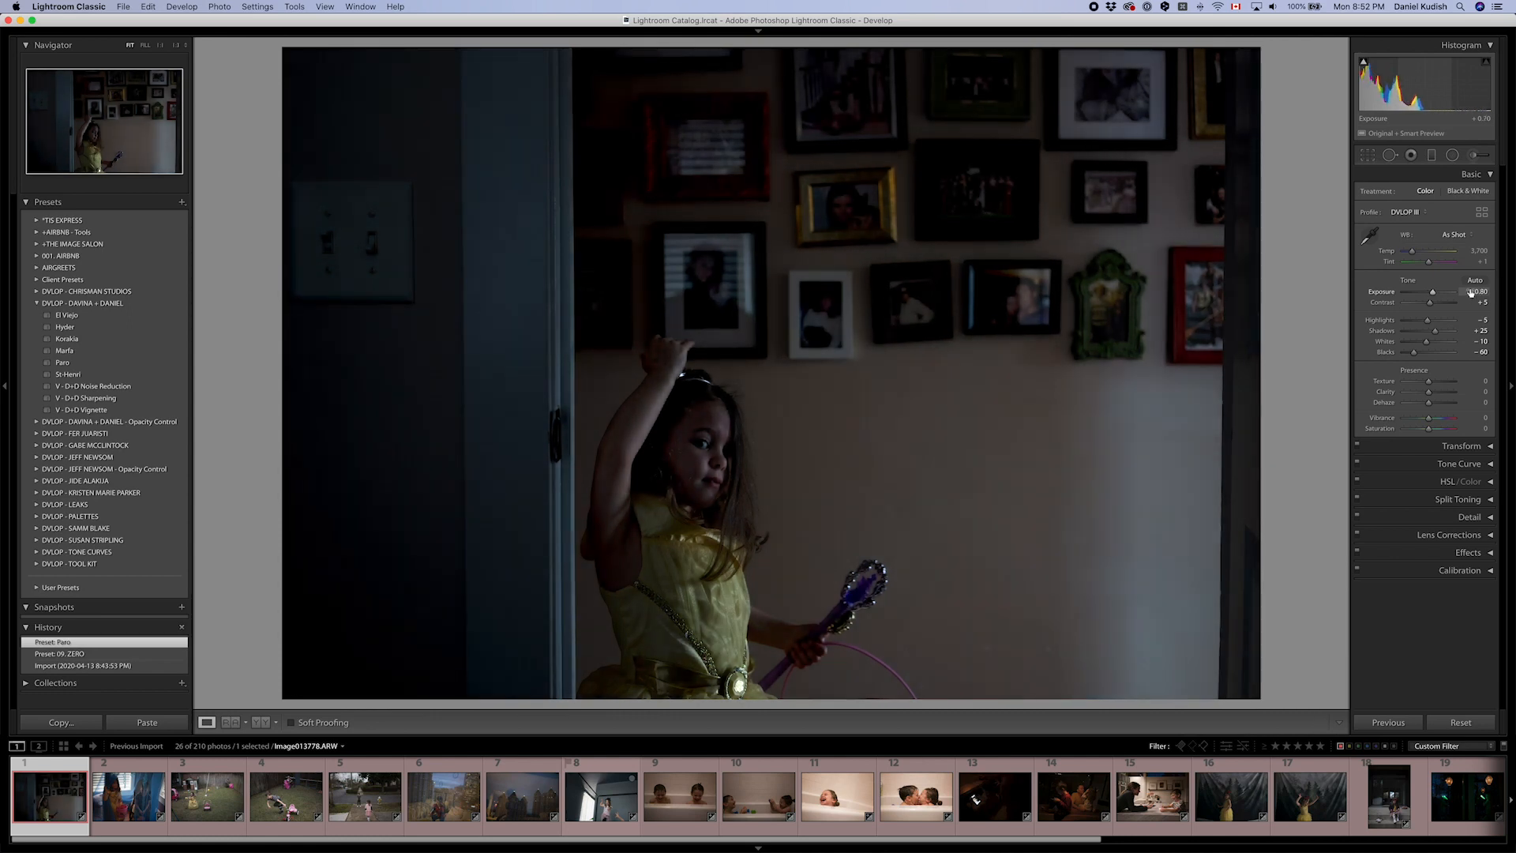
key("Up")
key("Up")
key("Up")
key("Up")
key("Up")
key("Up")
key("Up")
key("Up")
key("Up")
key("Up")
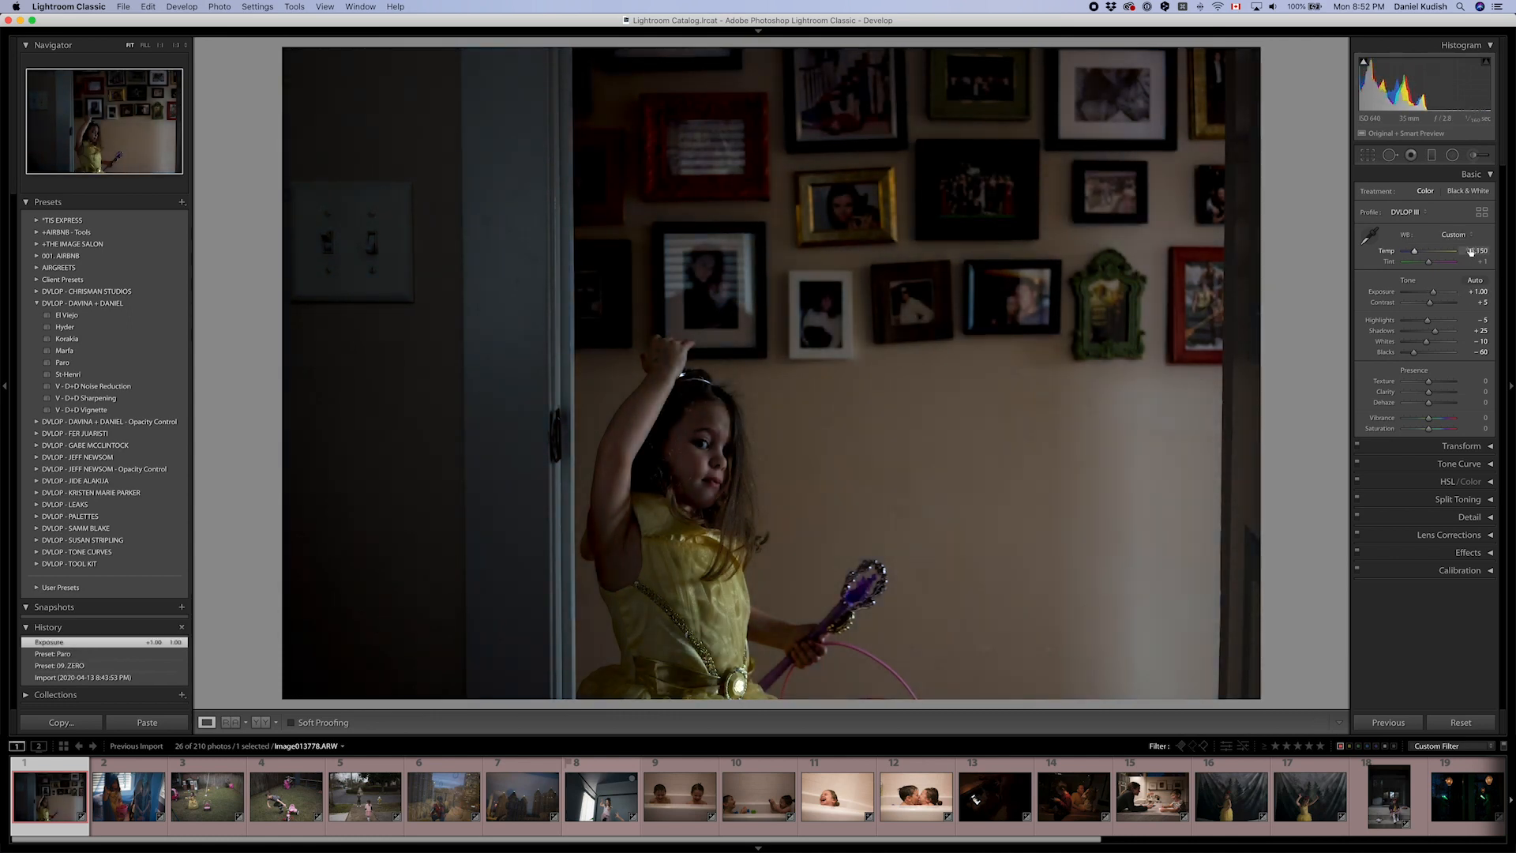
- Warm the photo's white balance to a temperature of 4,300 and a tint of +5
key("Up")
key("Up")
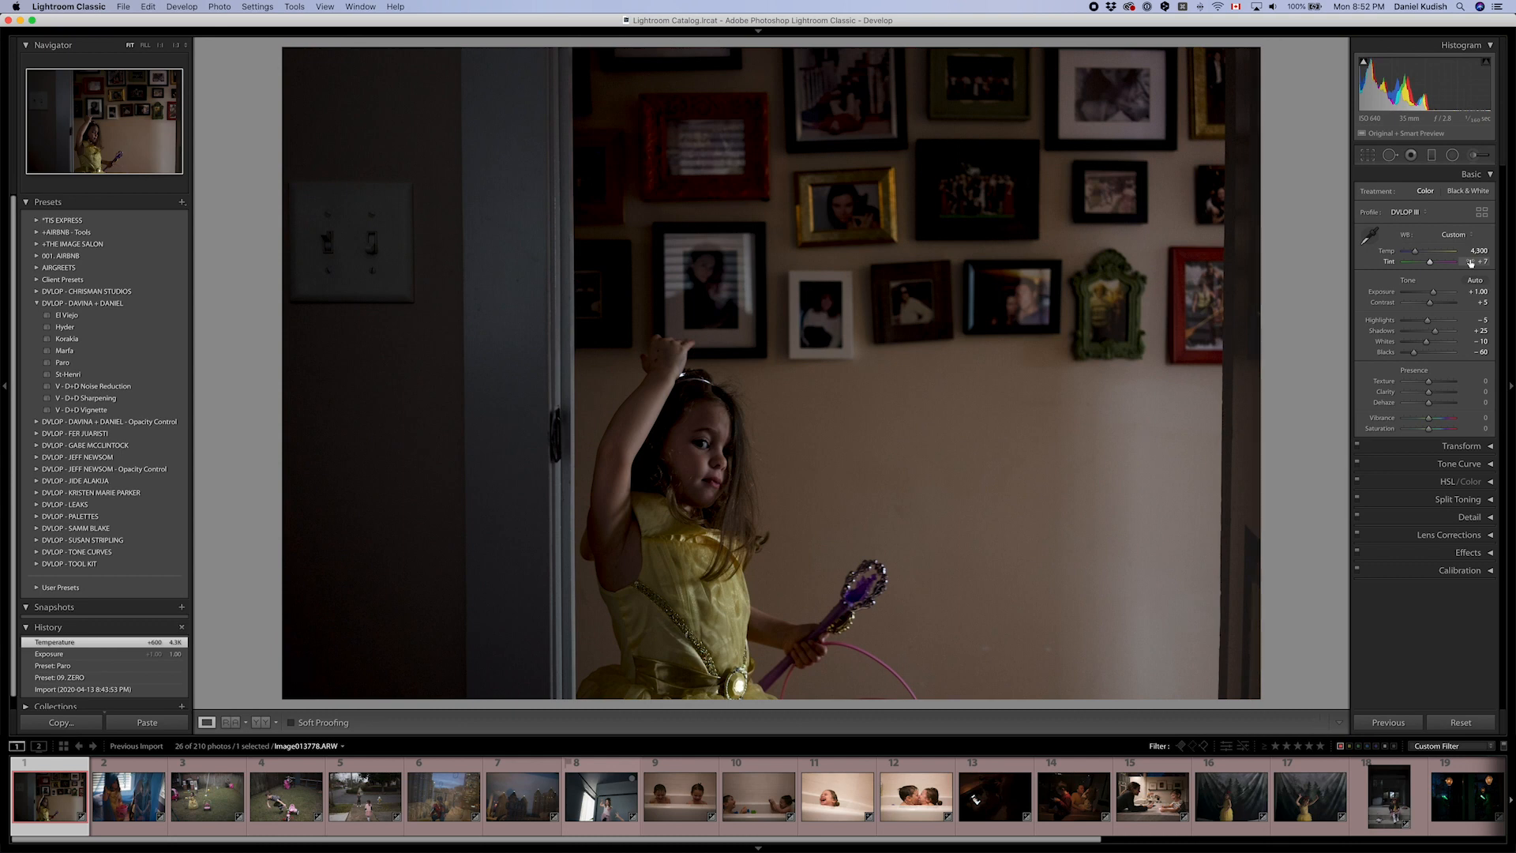
key("Up")
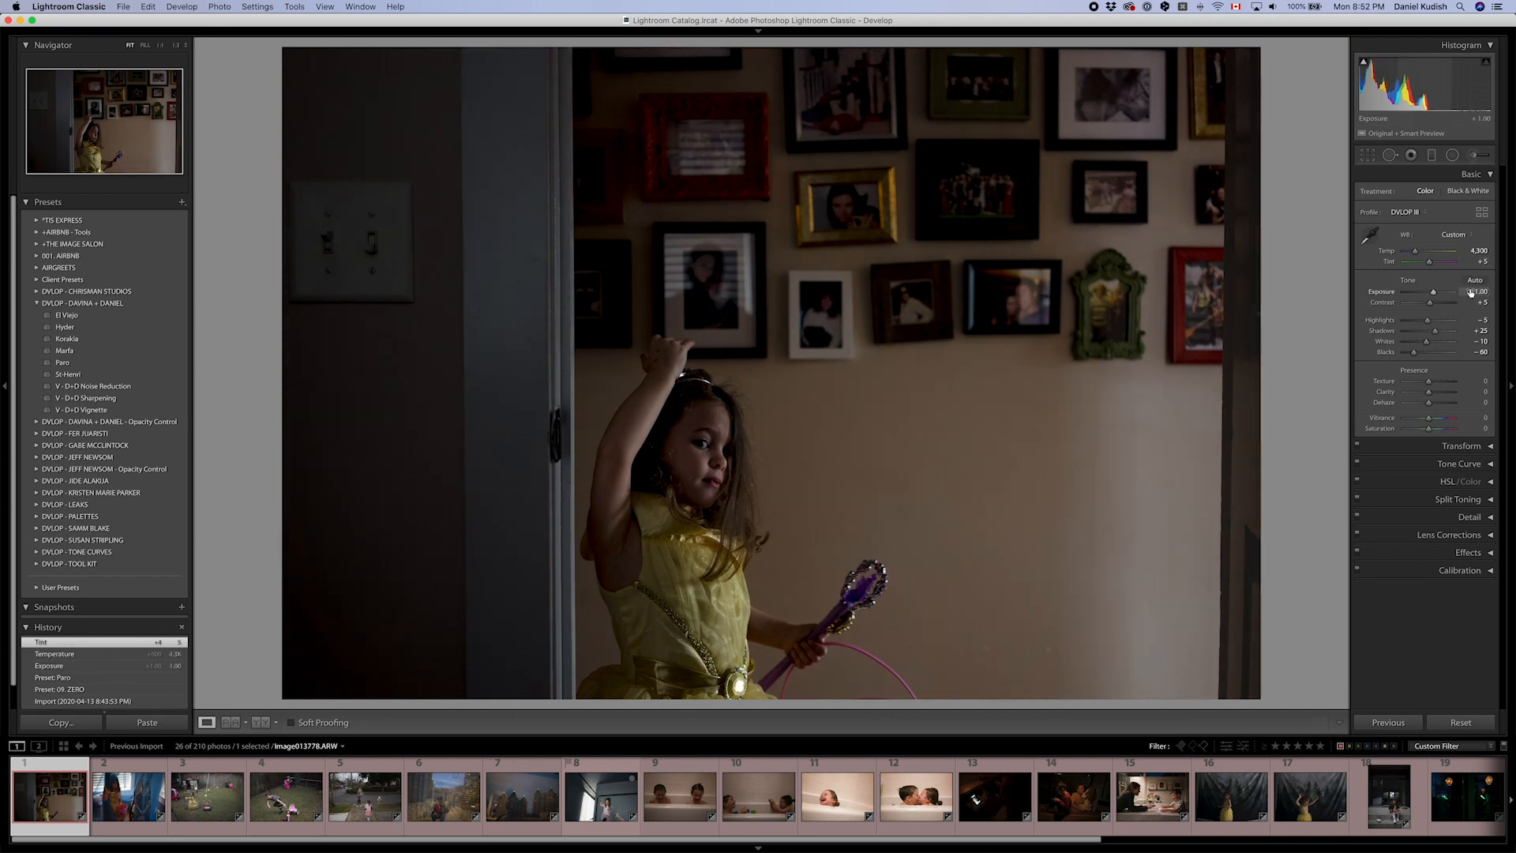
- Straighten the photo's perspective with the Auto Upright correction
left_click(1435, 447)
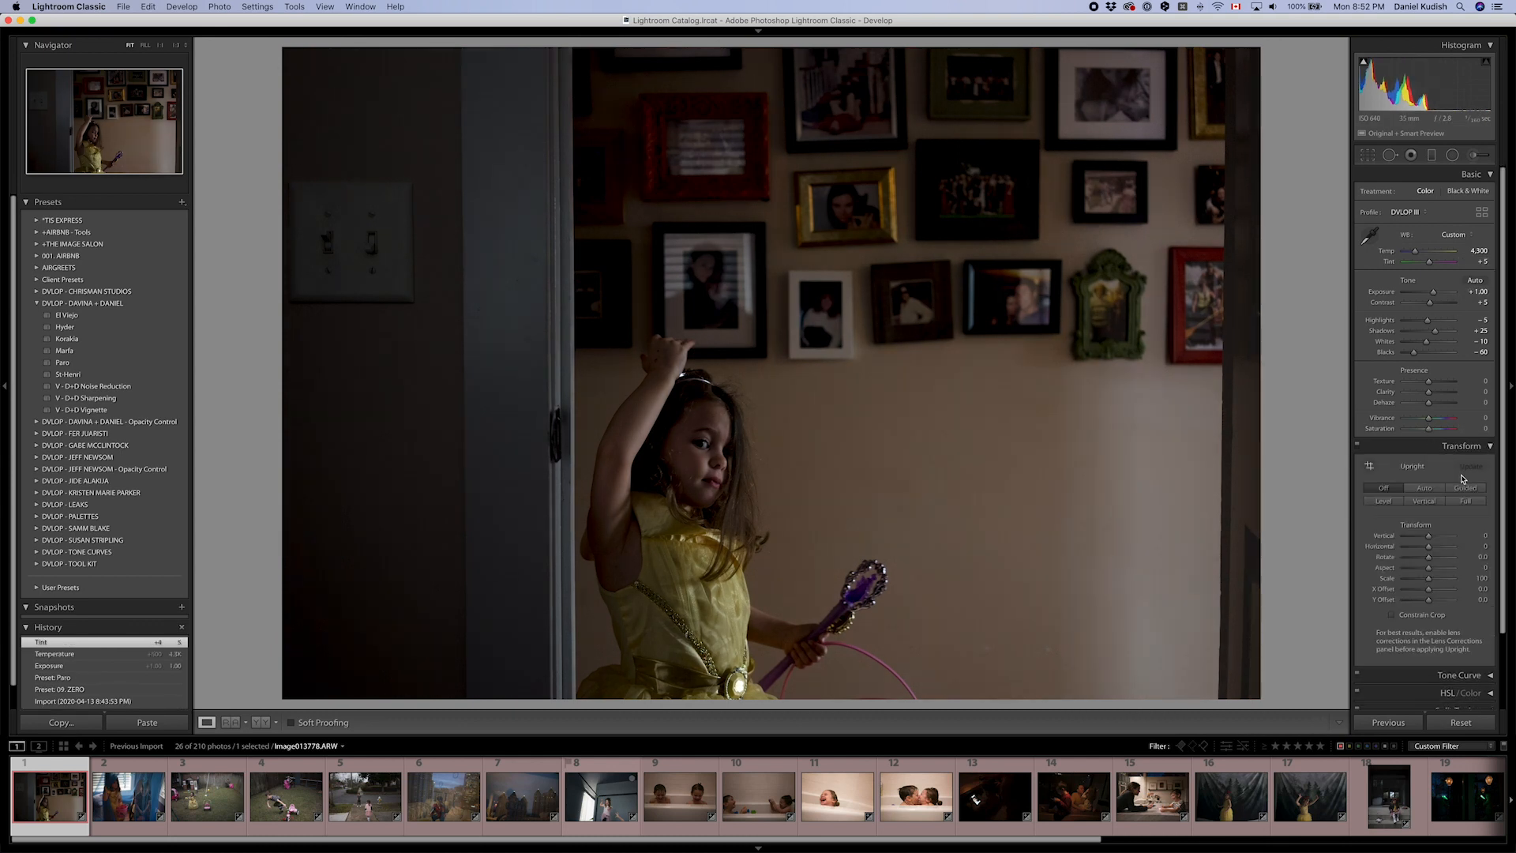
left_click(1425, 488)
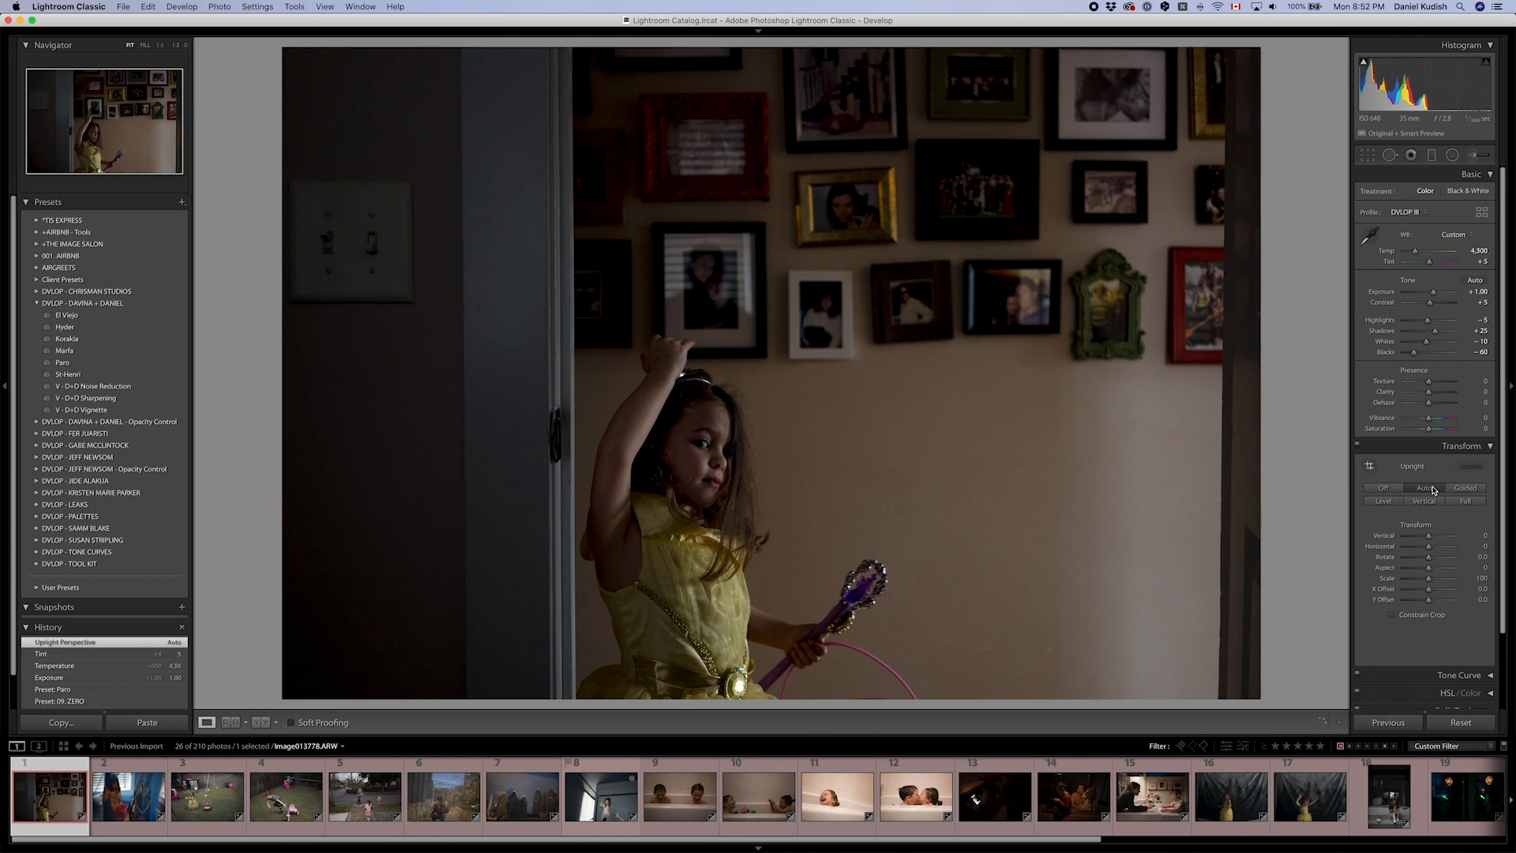
left_click(1405, 449)
- Crop the photo tighter around the girl and the lower row of picture frames, keeping the original aspect ratio
key("r")
left_click_drag(302, 66, 380, 89)
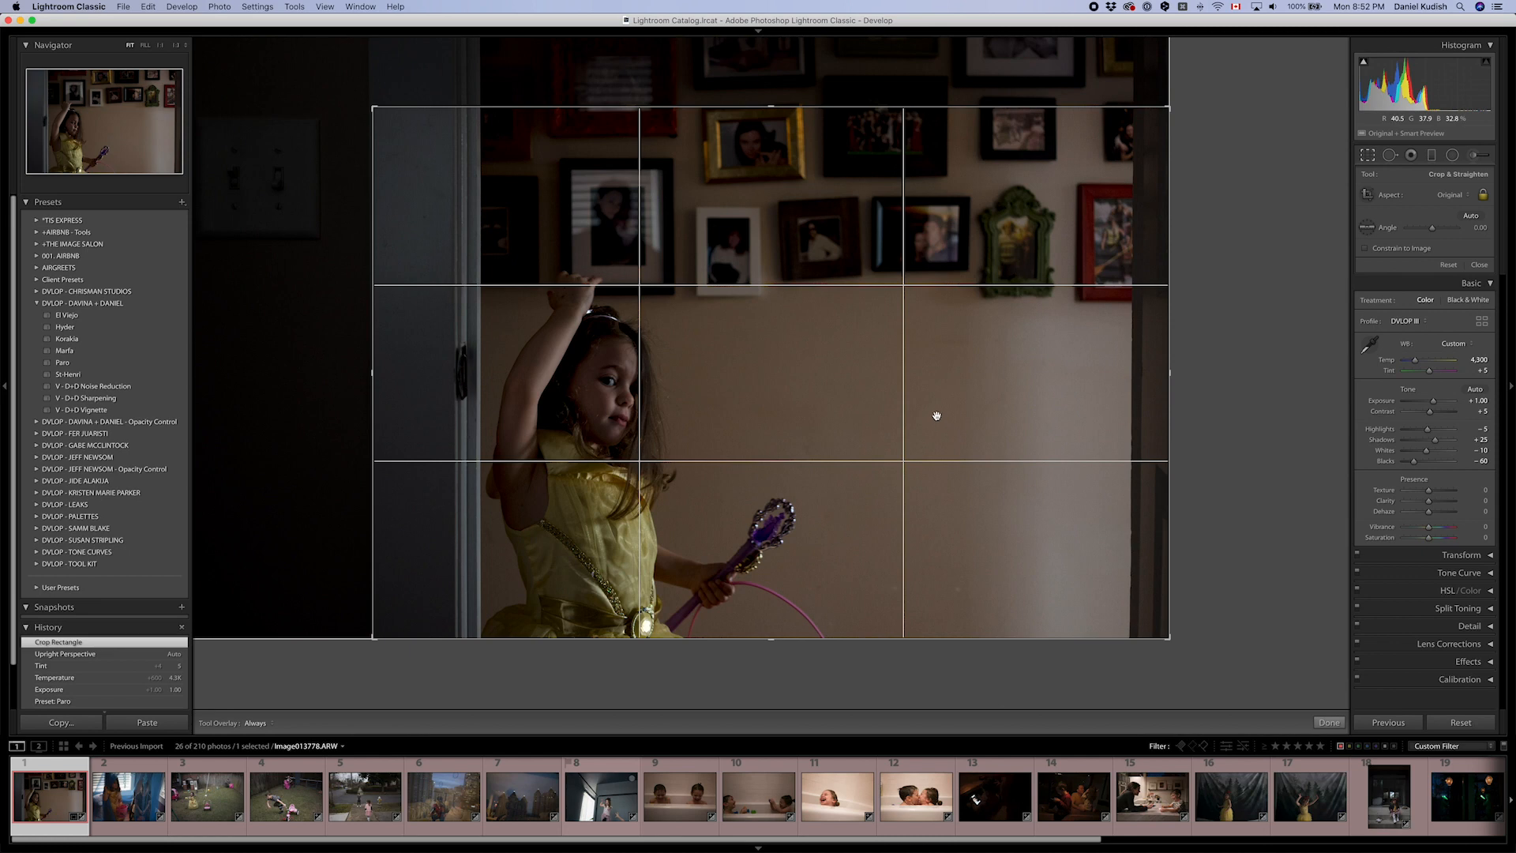
key("r")
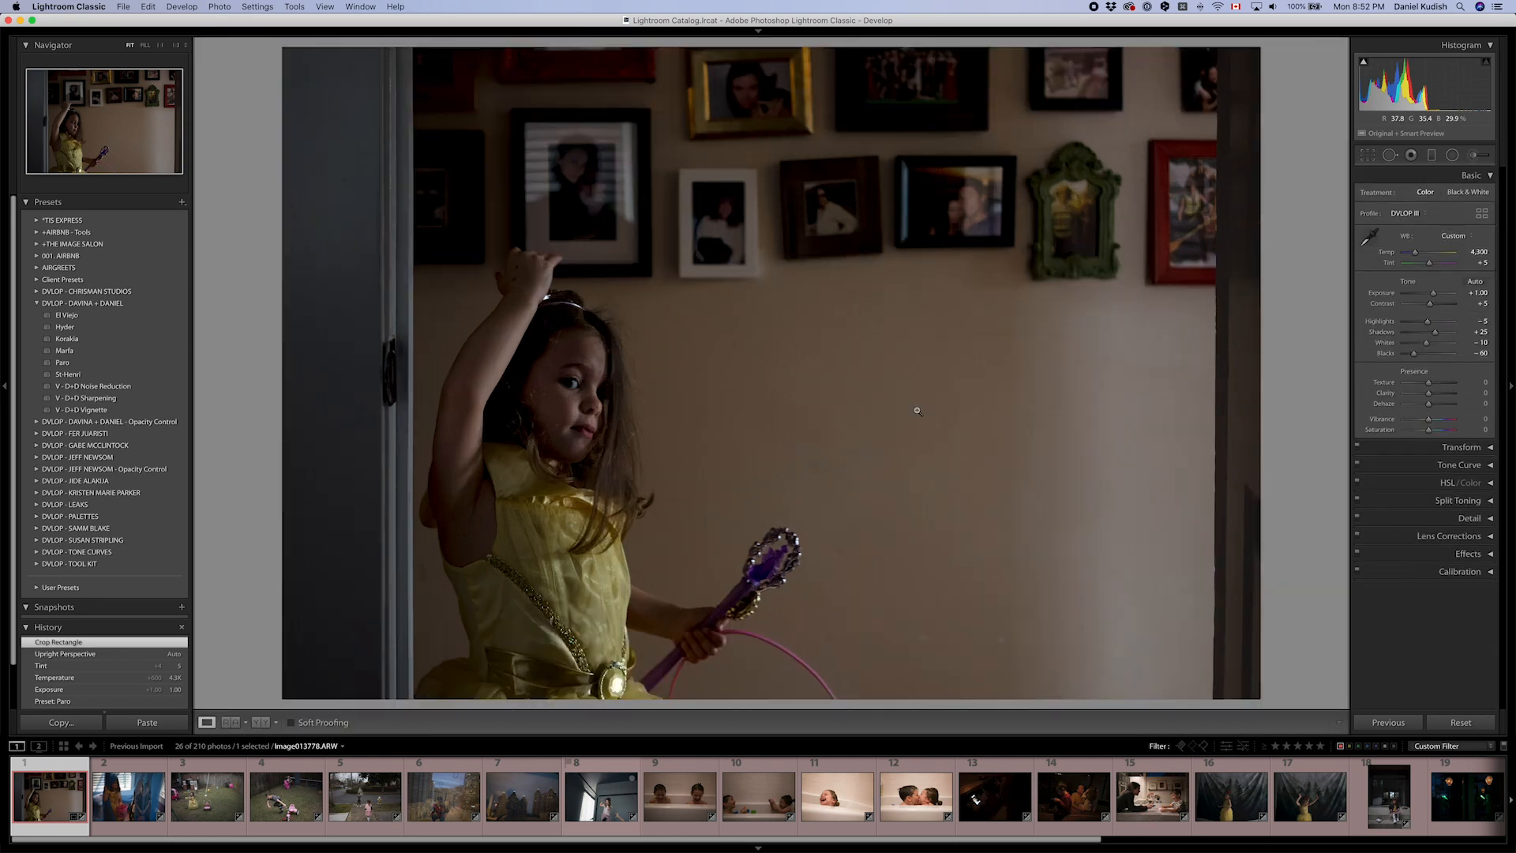
key("r")
left_click_drag(381, 113, 389, 118)
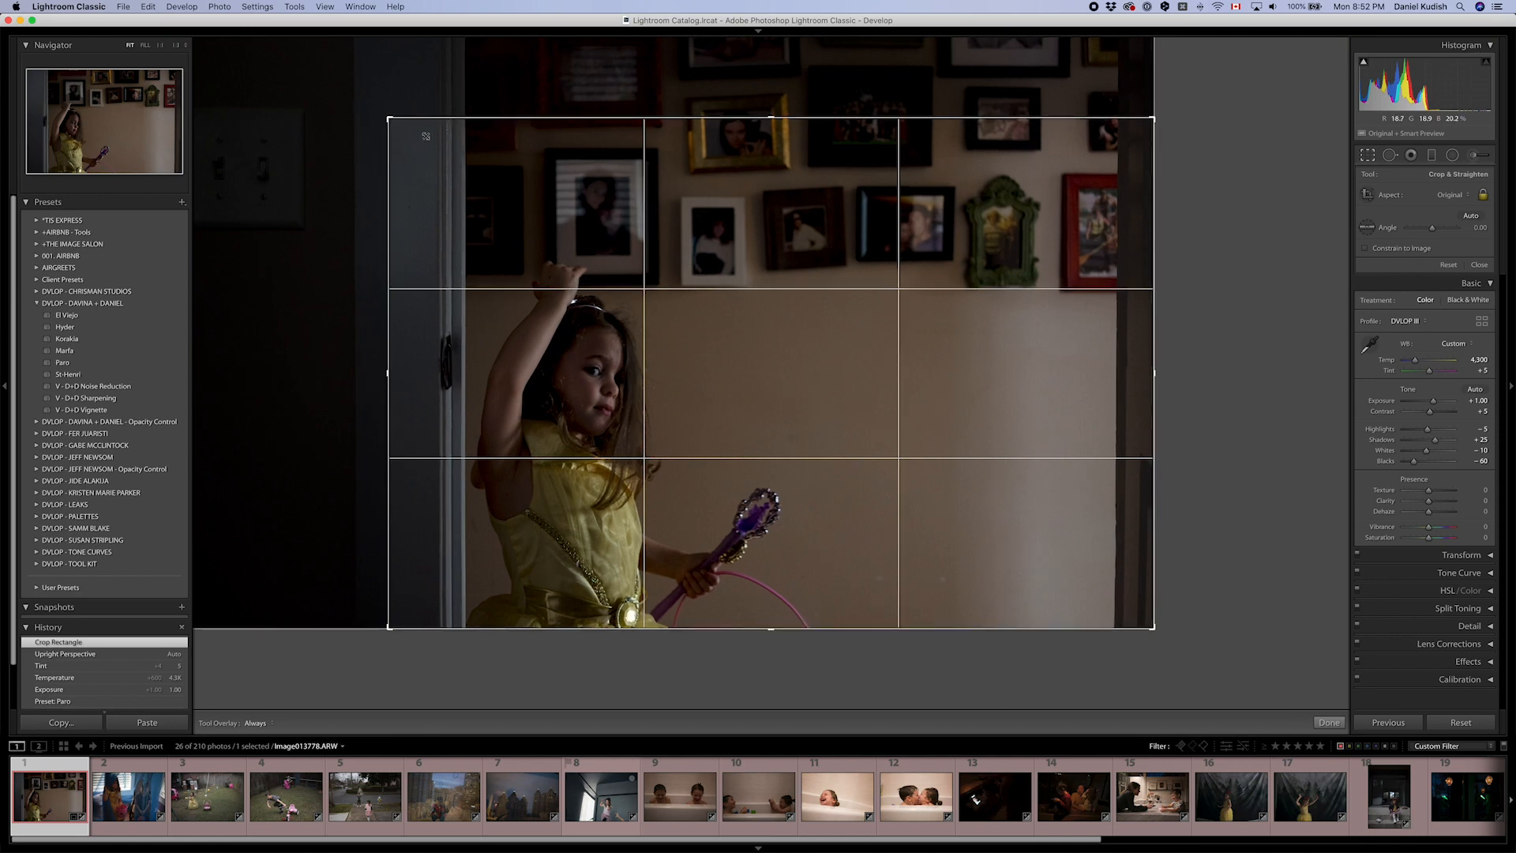
left_click_drag(505, 199, 488, 169)
key("Return")
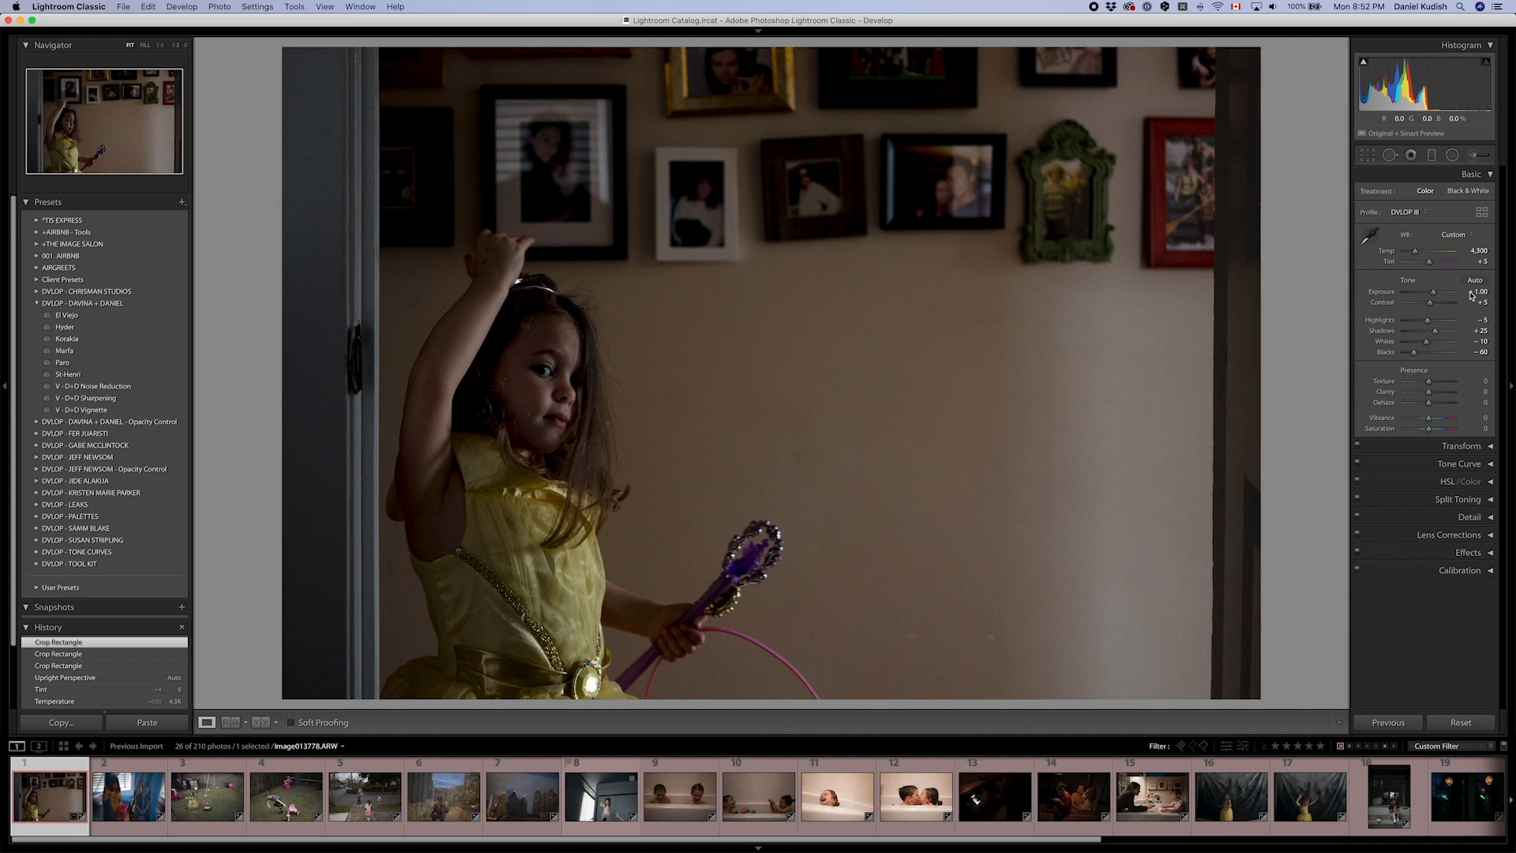
- Set the exposure to +1.10 and dab the girl's face with an adjustment brush of size 14 and feather 70
key("Up")
key("k")
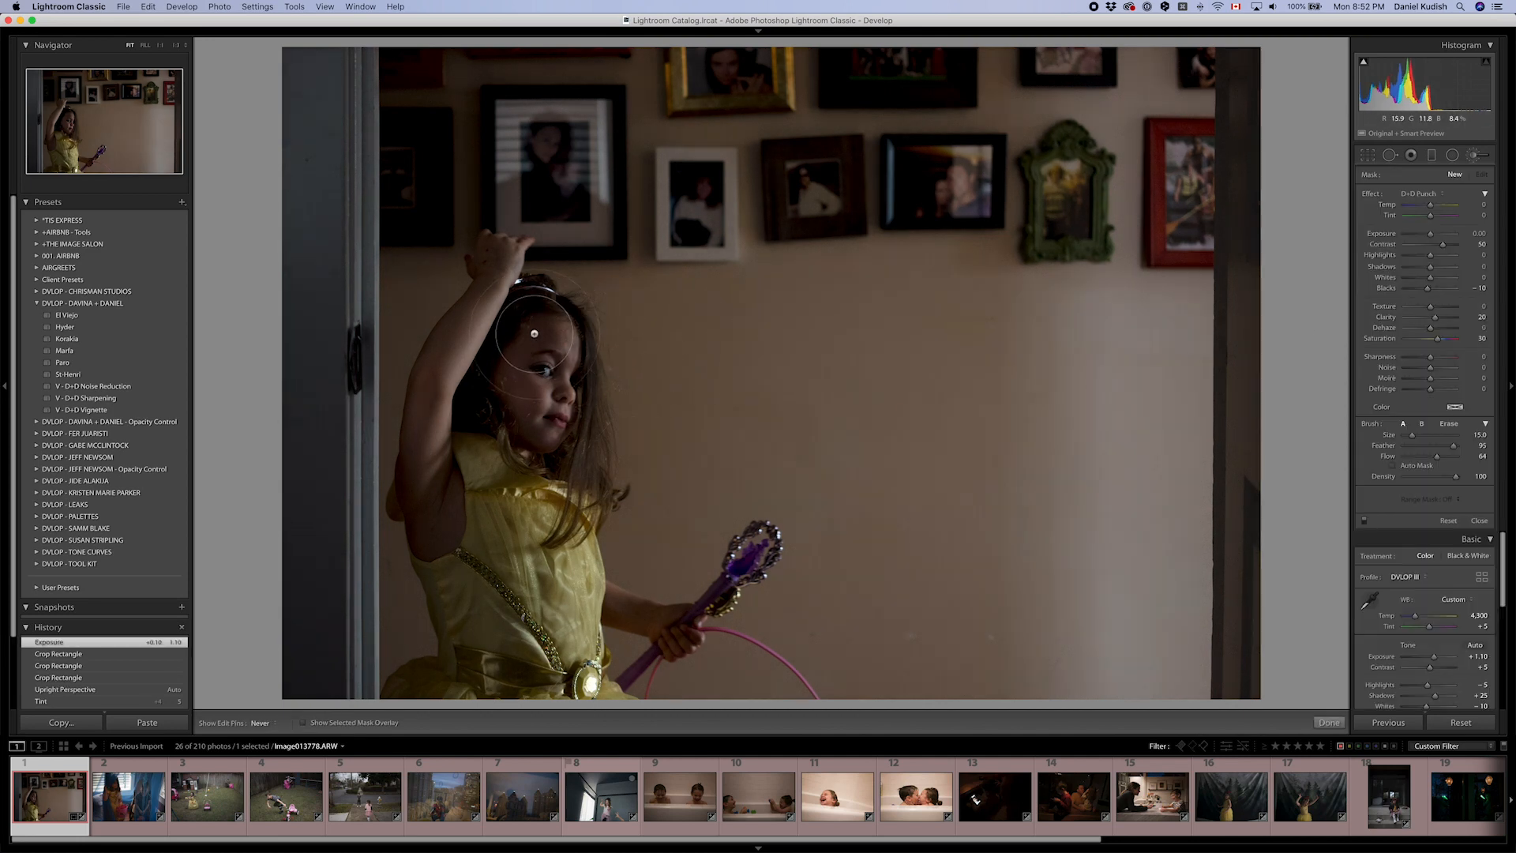
key("bracketright")
key("bracketright")
key("bracketright")
key("bracketright")
key("bracketleft")
key("bracketleft")
key("bracketleft")
key("bracketleft")
key("bracketleft")
key("shift+bracketleft")
left_click(529, 352)
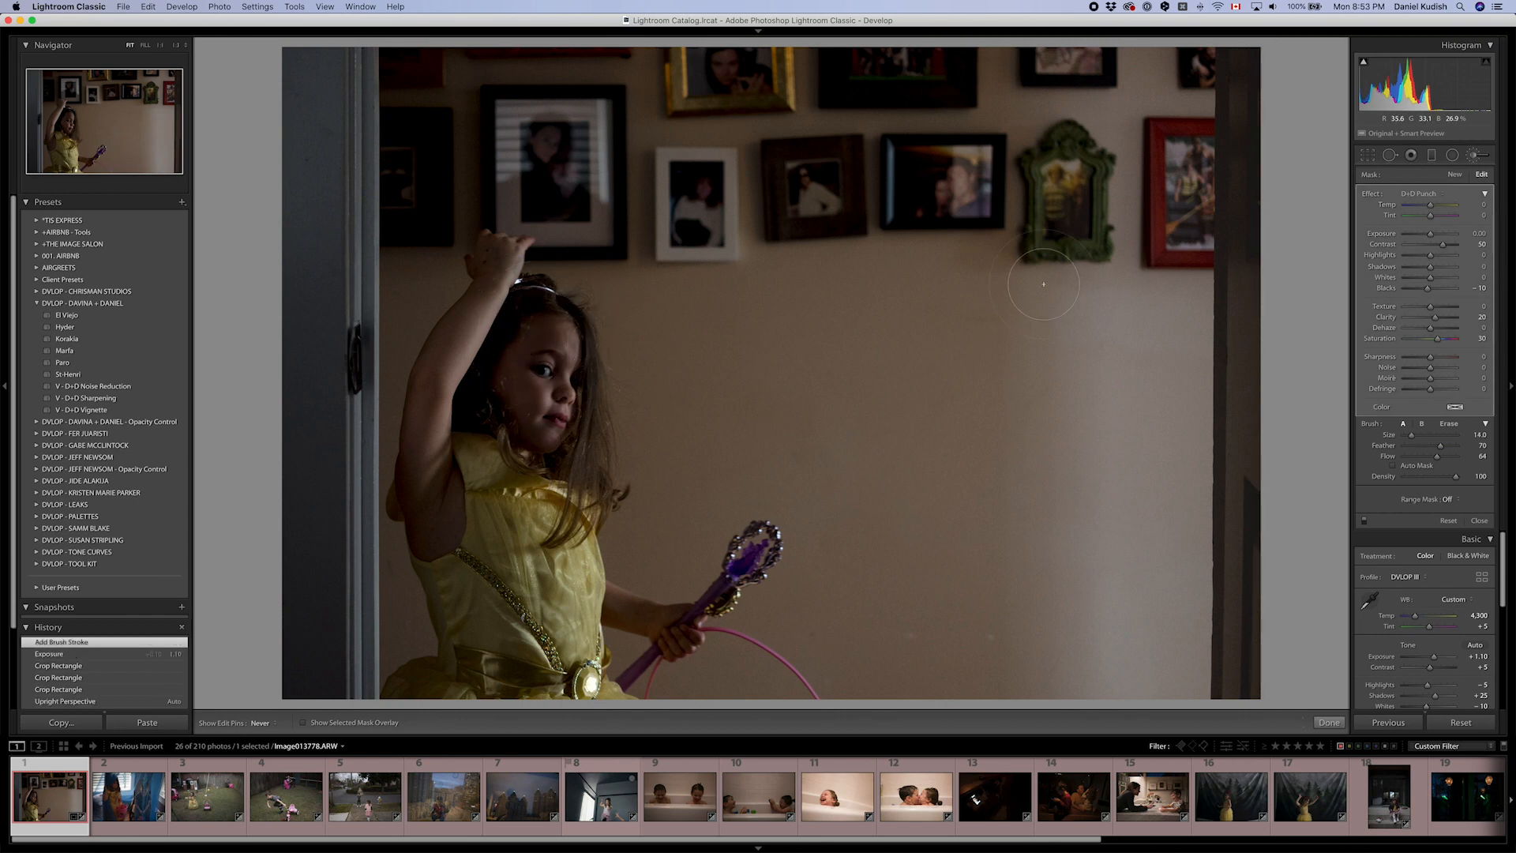
- Change the brush effect to D+D Dodge and paint over the girl's face, raised arm and dress, enlarging the brush to 37
left_click(1440, 198)
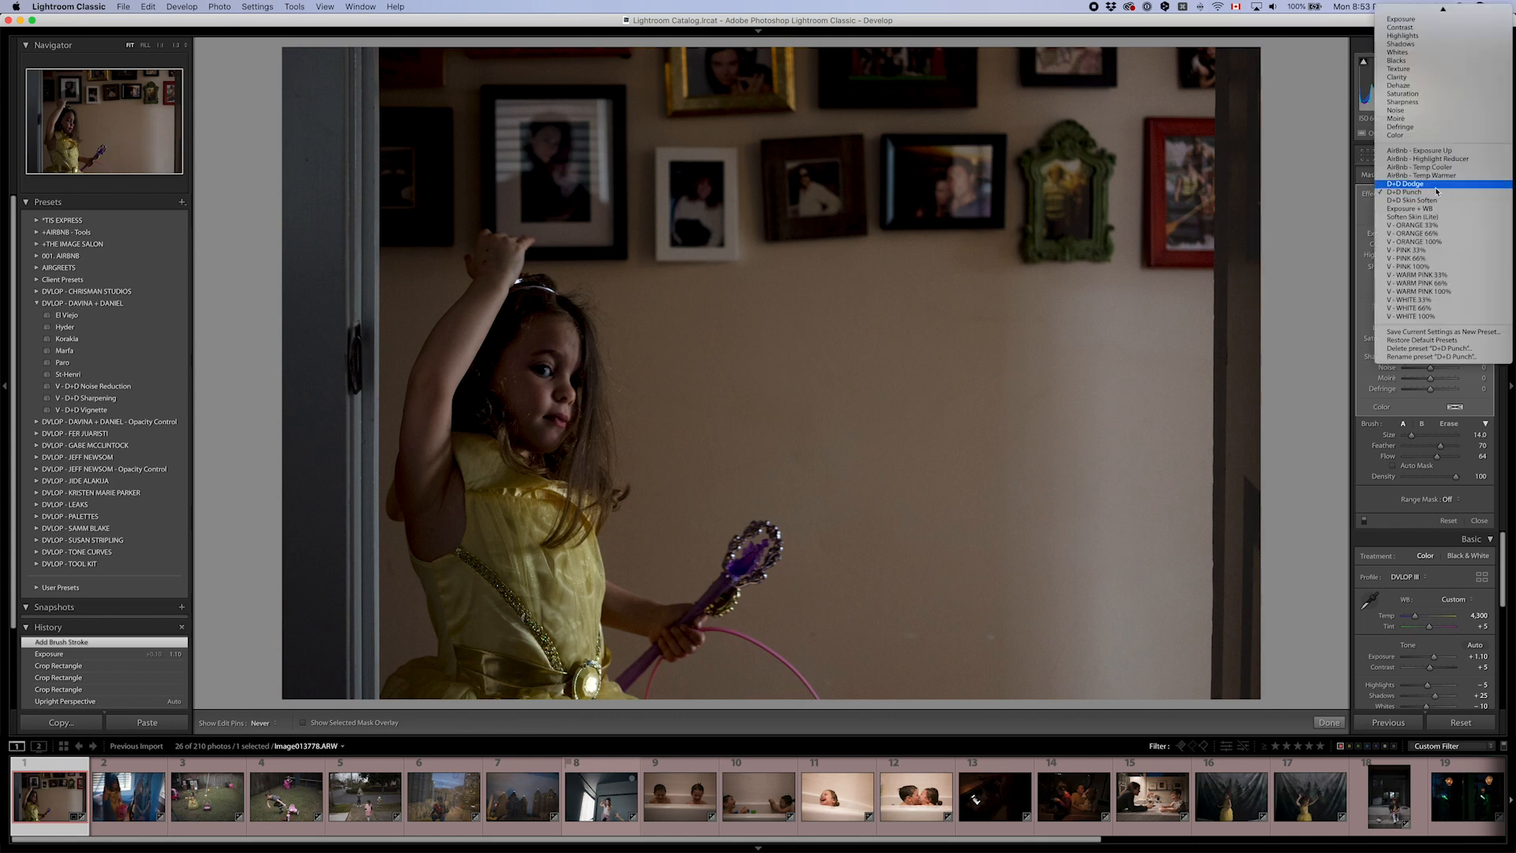
left_click(1439, 184)
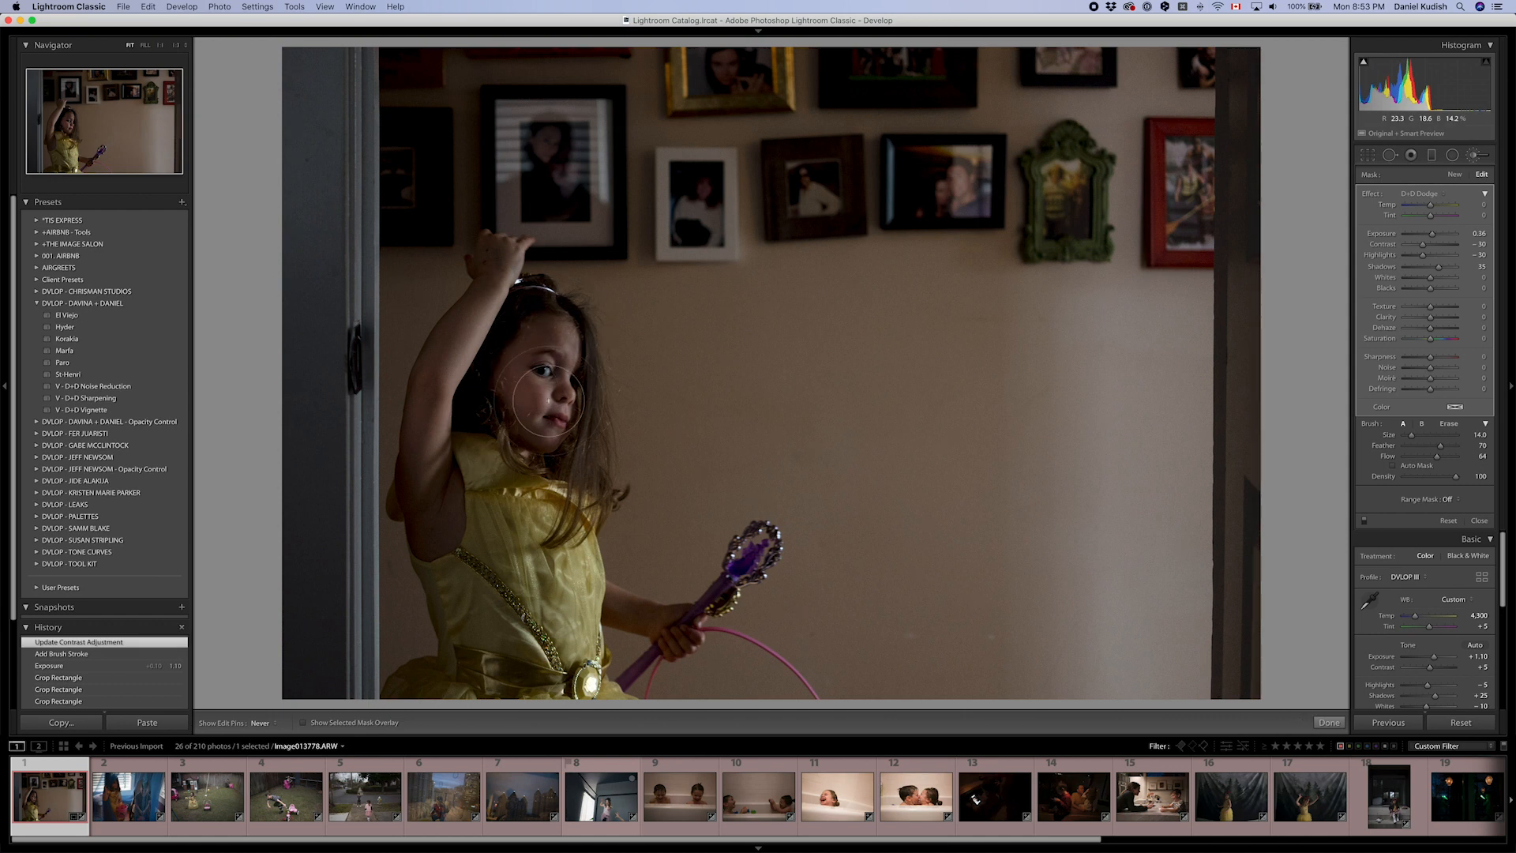
left_click_drag(491, 469, 449, 504)
scroll(448, 503, "up", 13)
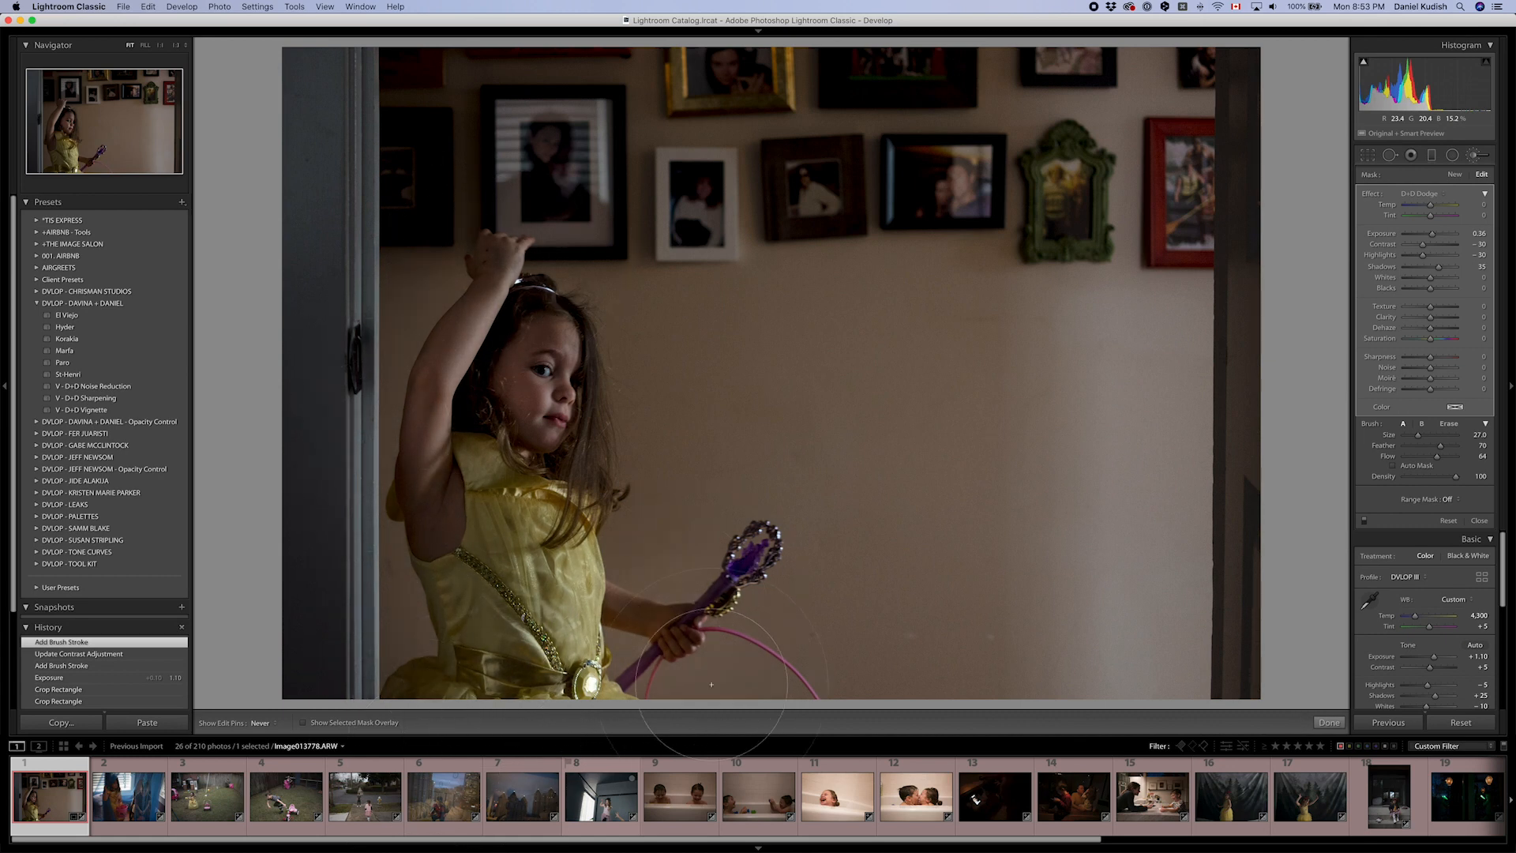
left_click_drag(480, 203, 473, 239)
scroll(474, 238, "up", 4)
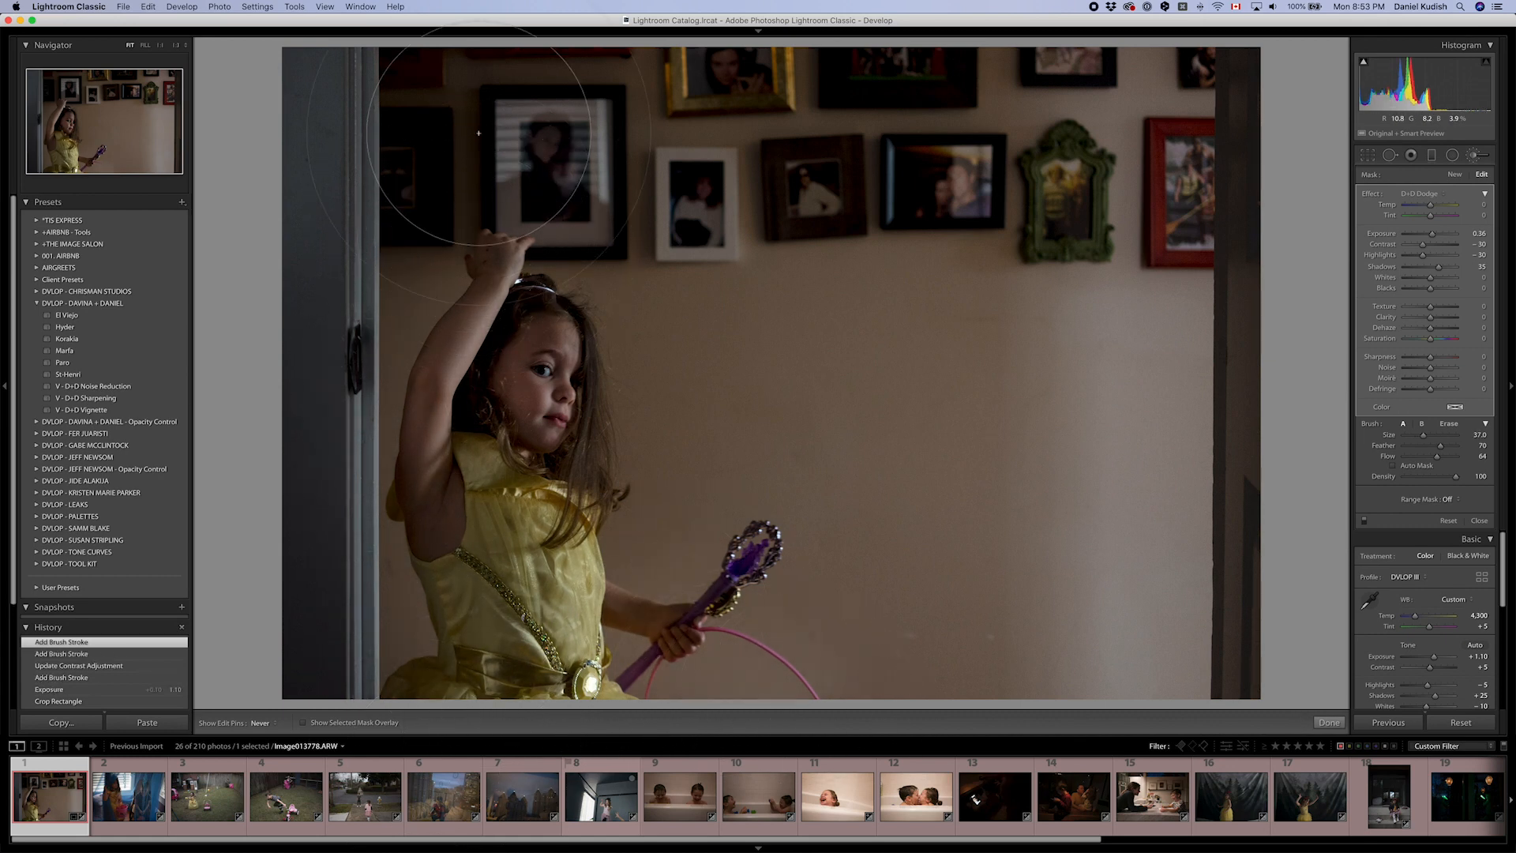
scroll(578, 178, "up", 6)
left_click_drag(503, 393, 508, 483)
mouse_move(447, 629)
left_mouse_down()
mouse_move(420, 617)
mouse_move(373, 642)
left_mouse_up()
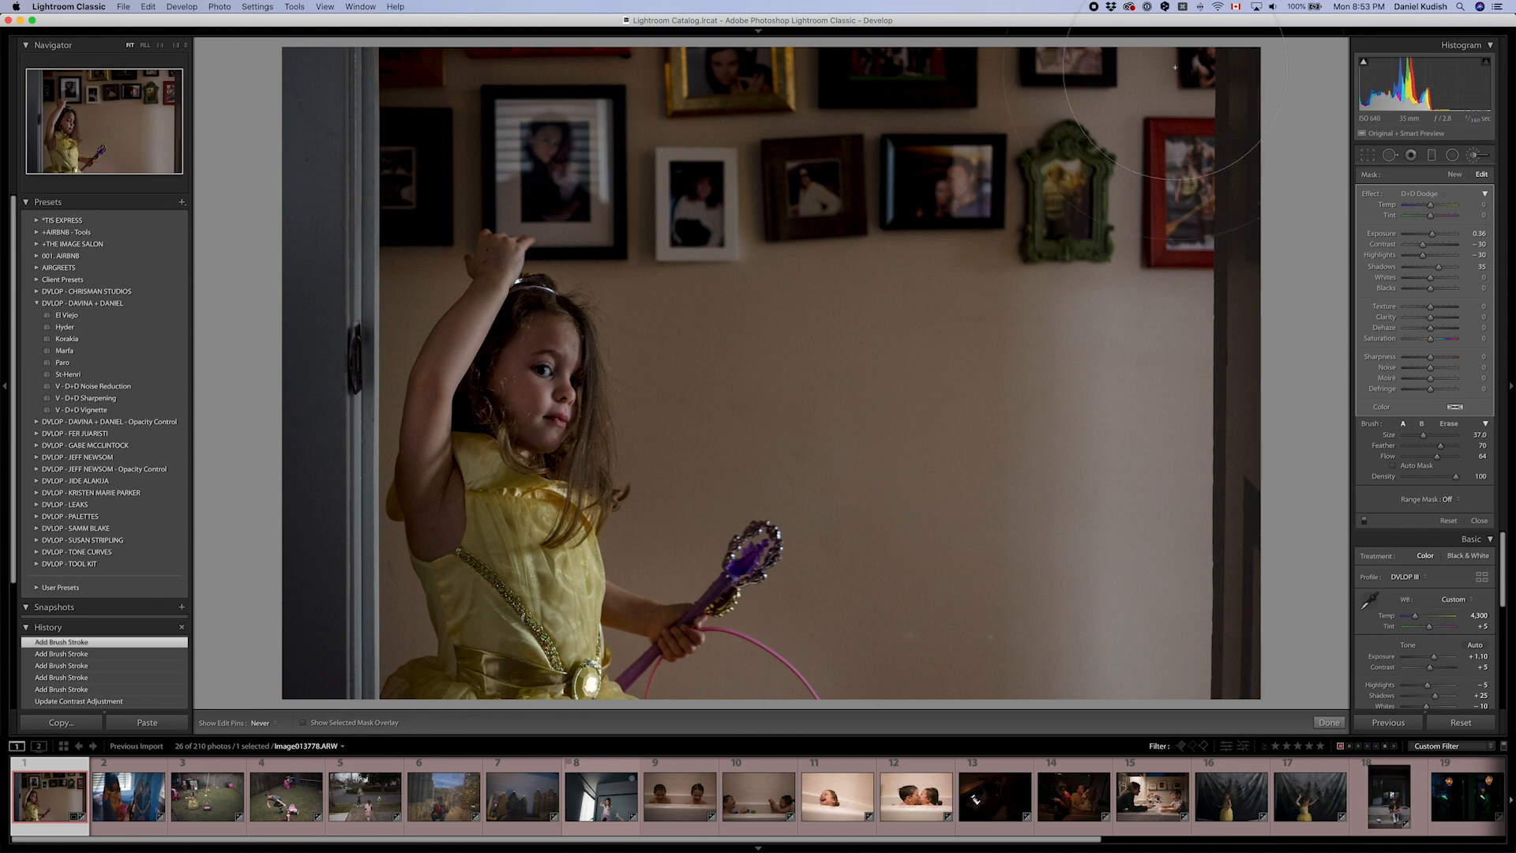
- Heal the blemishes on the wall beside the girl with the Spot Removal tool
left_click(1389, 155)
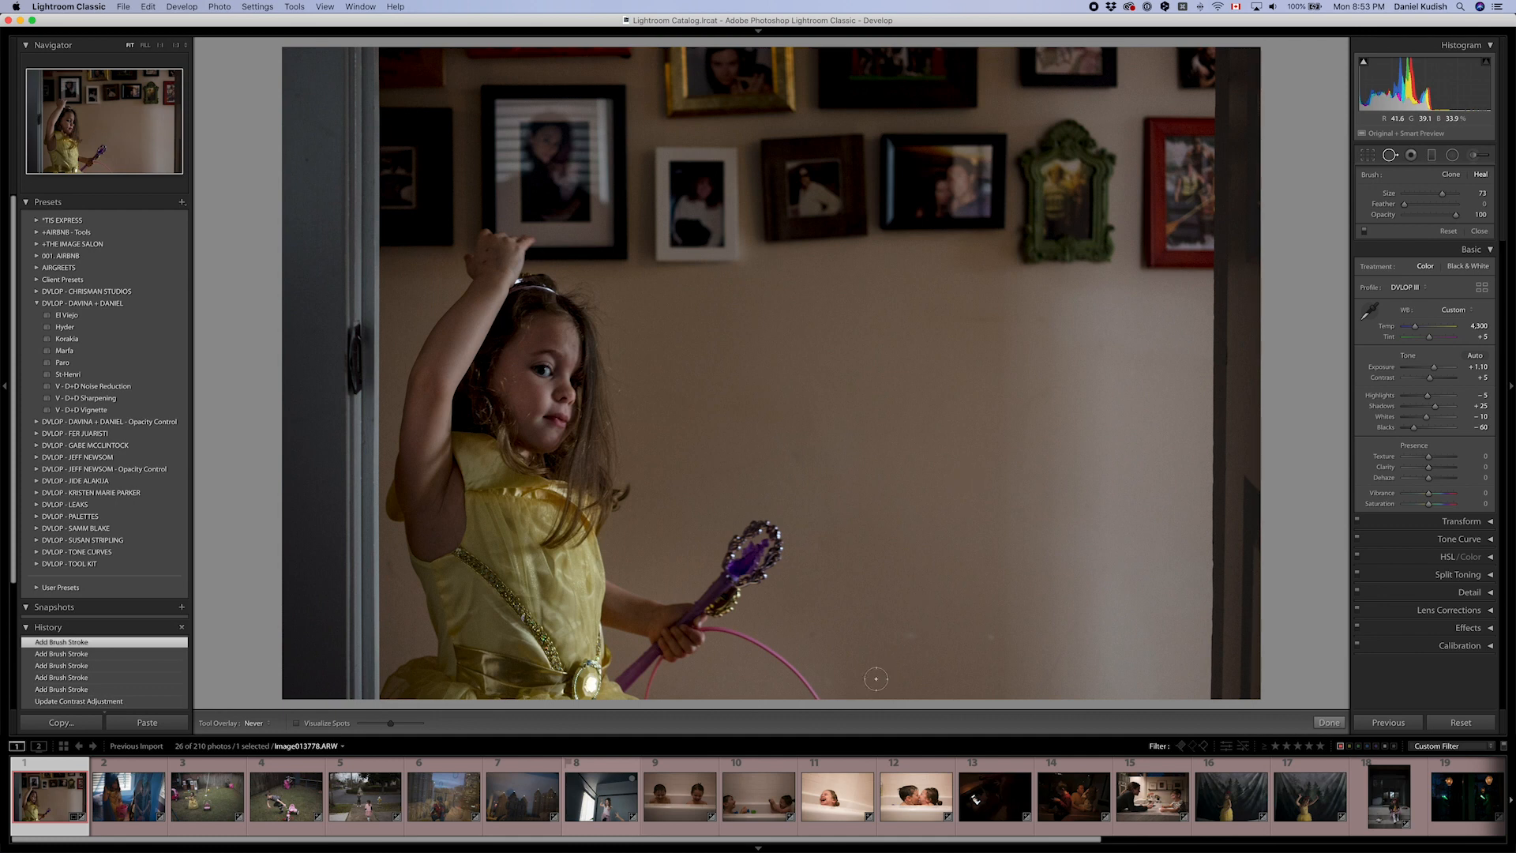
left_click(923, 635)
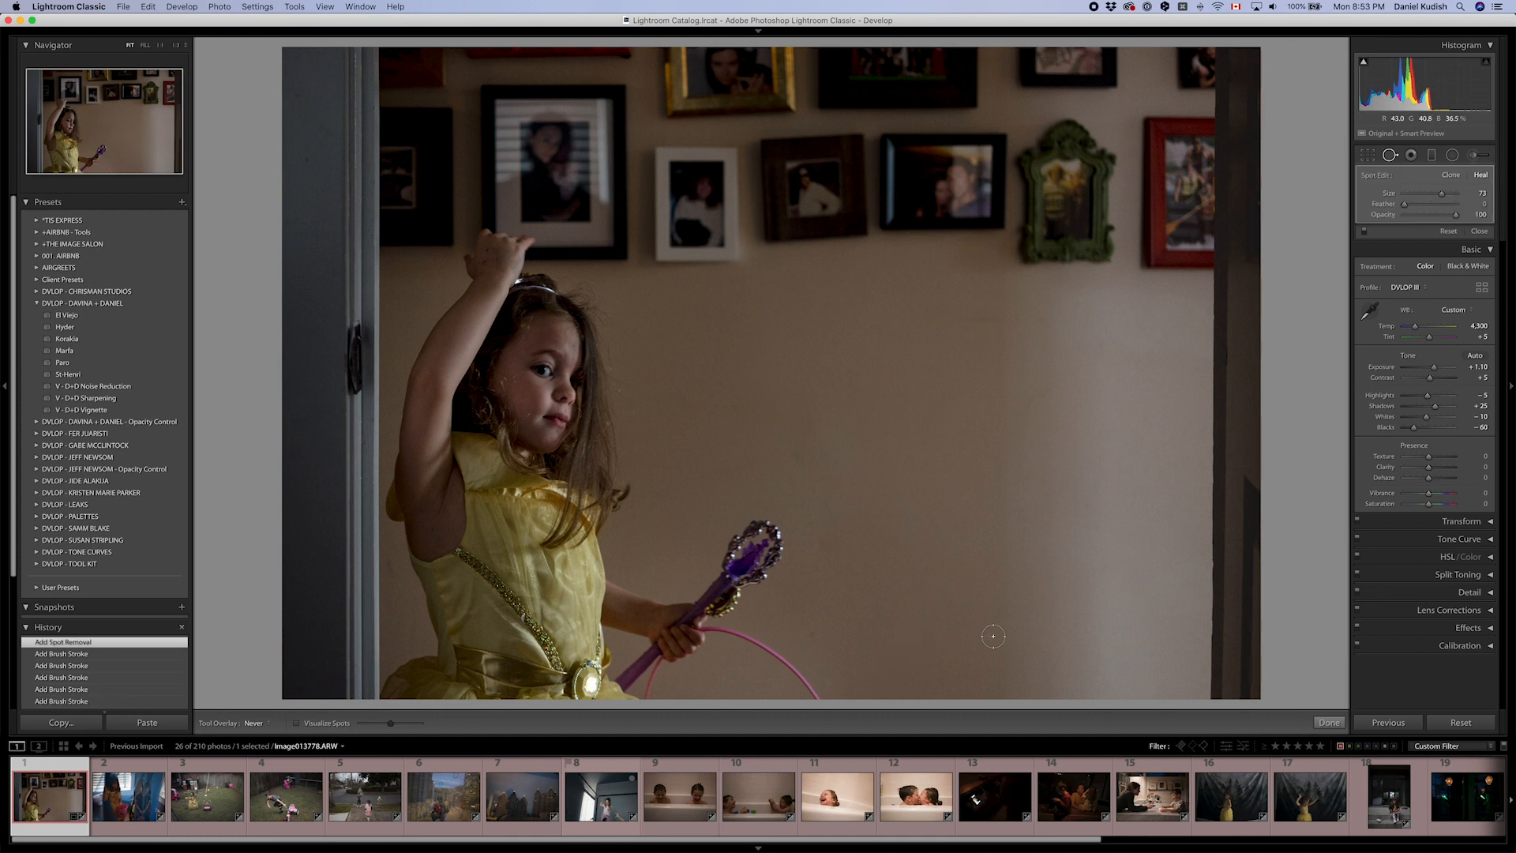
left_click(810, 634)
left_click(829, 685)
left_click(799, 454)
left_click(882, 673)
- Copy the photo's develop settings, excluding white balance, exposure, local adjustments, transform and crop
key("super+shift+c")
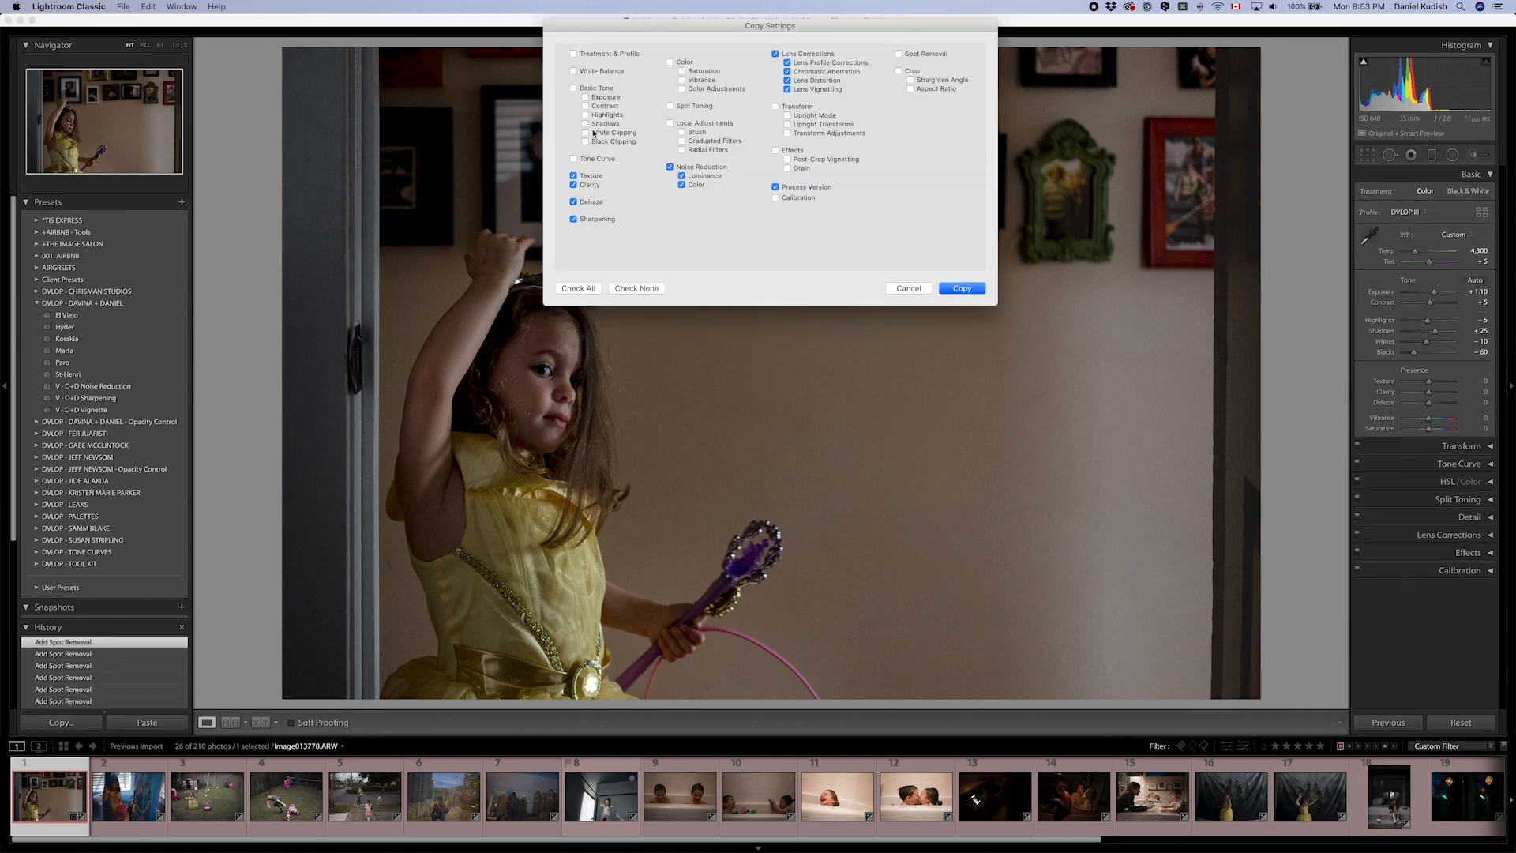
left_click(628, 289)
left_click(578, 289)
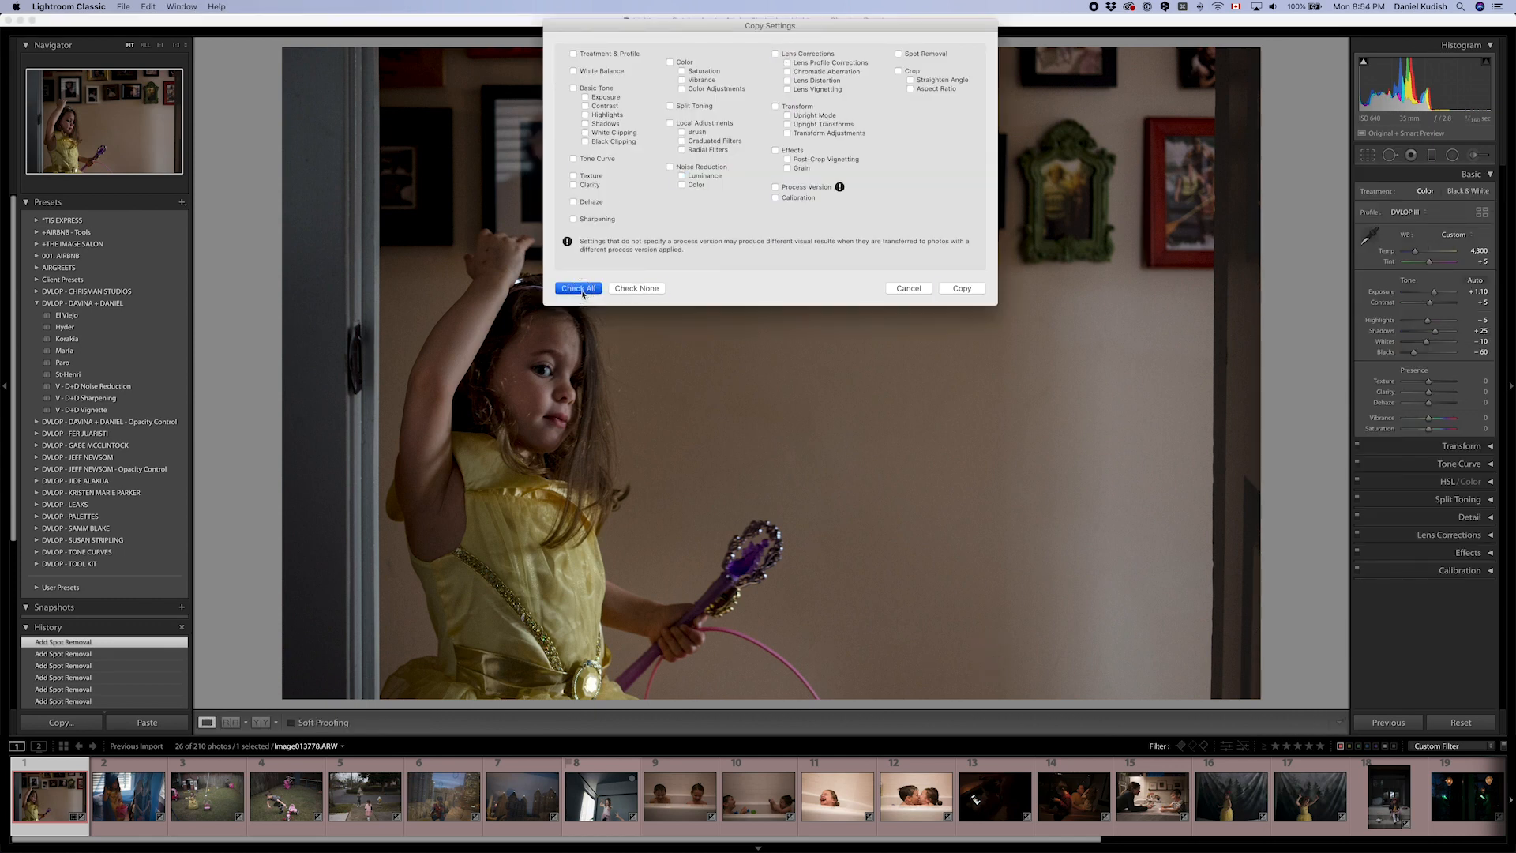
left_click(600, 100)
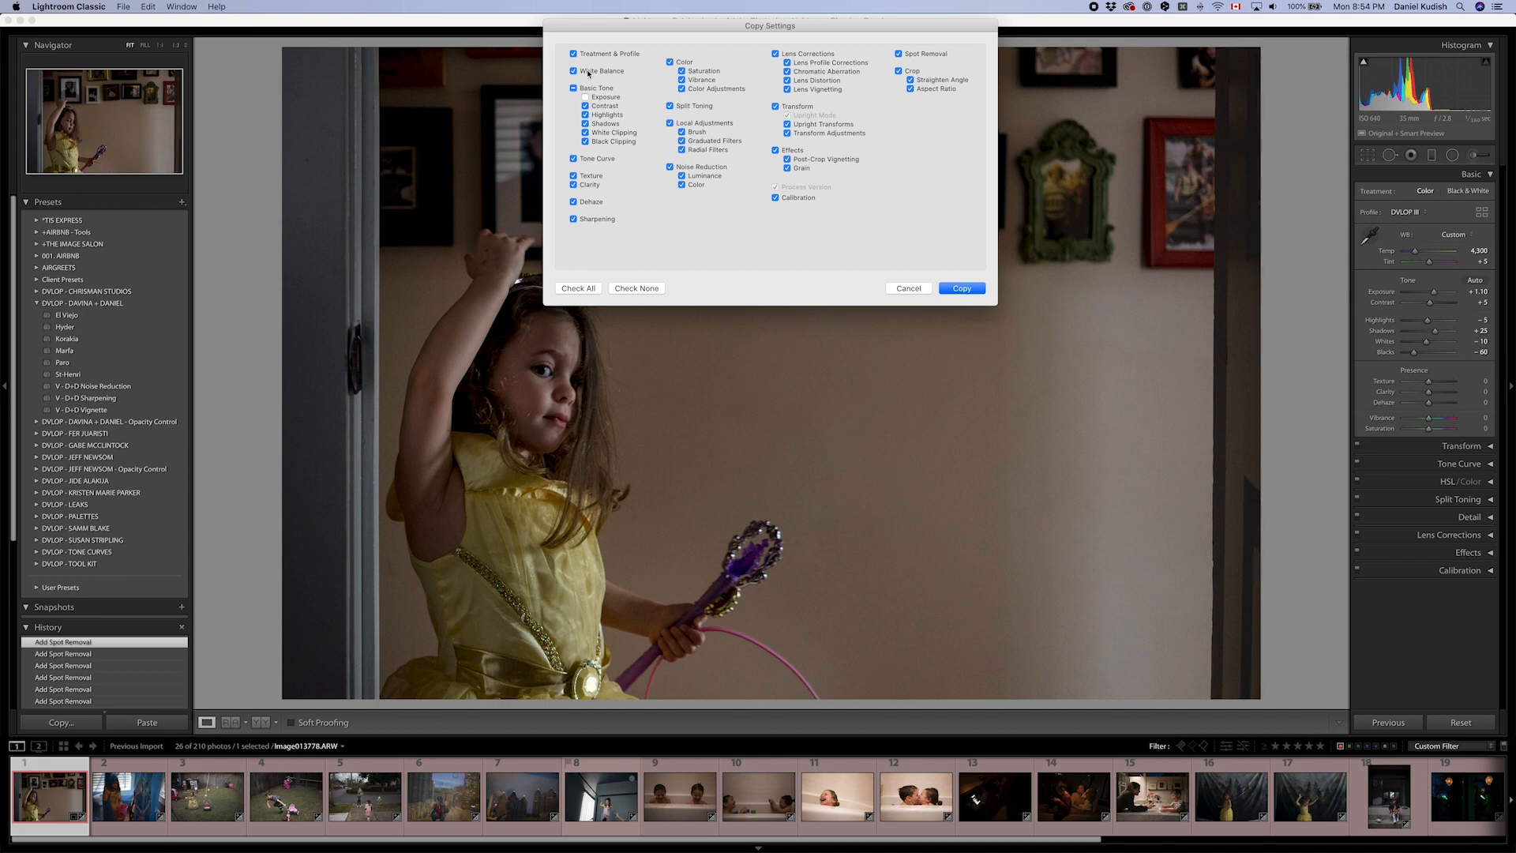
left_click(702, 124)
left_click(781, 108)
left_click(898, 72)
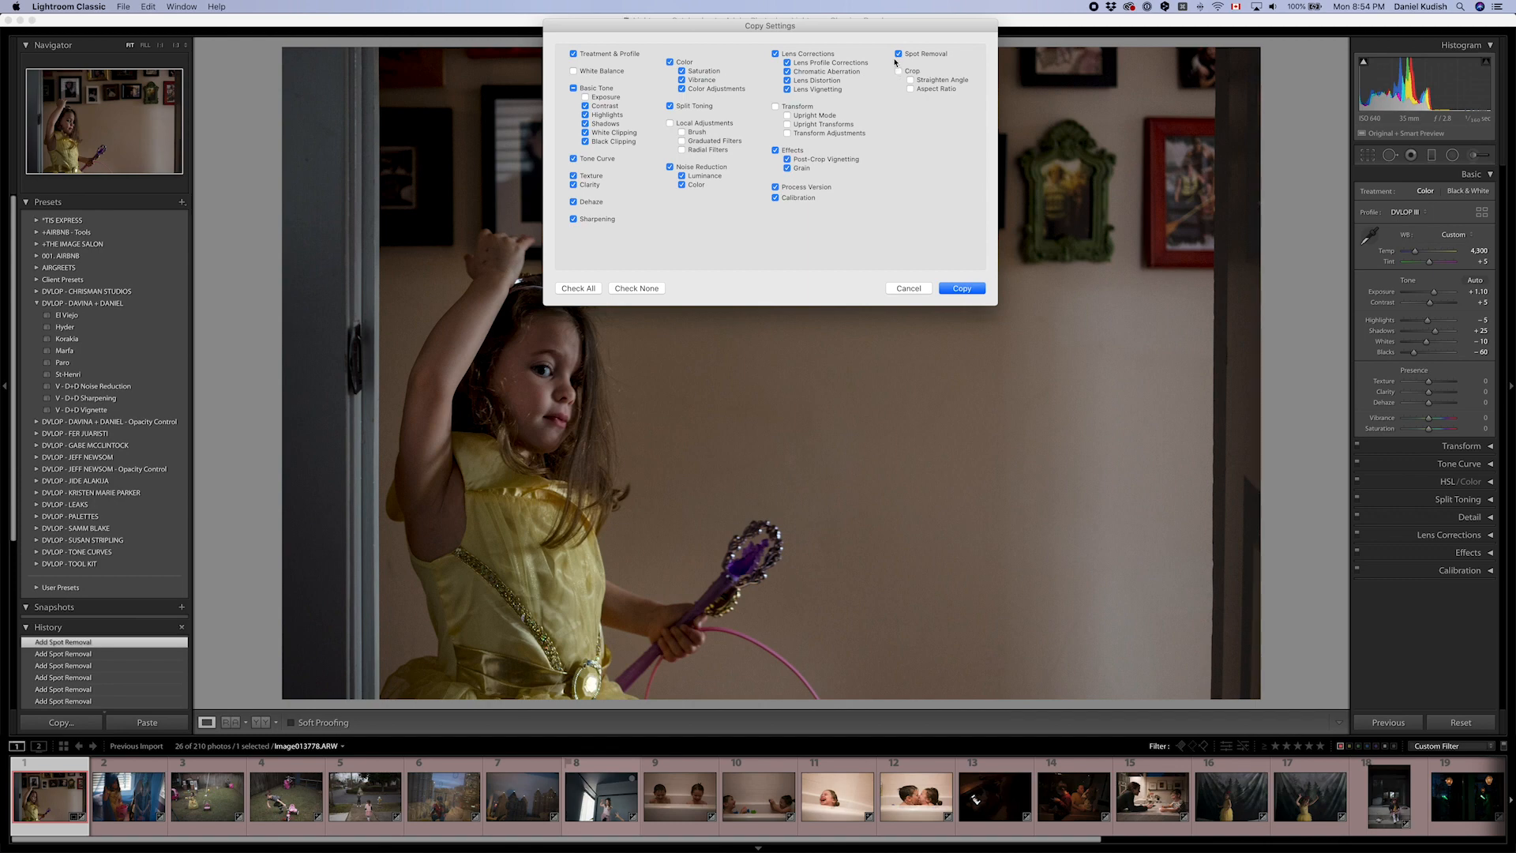
key("Return")
- Paste the copied settings onto the second photo and set its exposure to +0.20
key("Right")
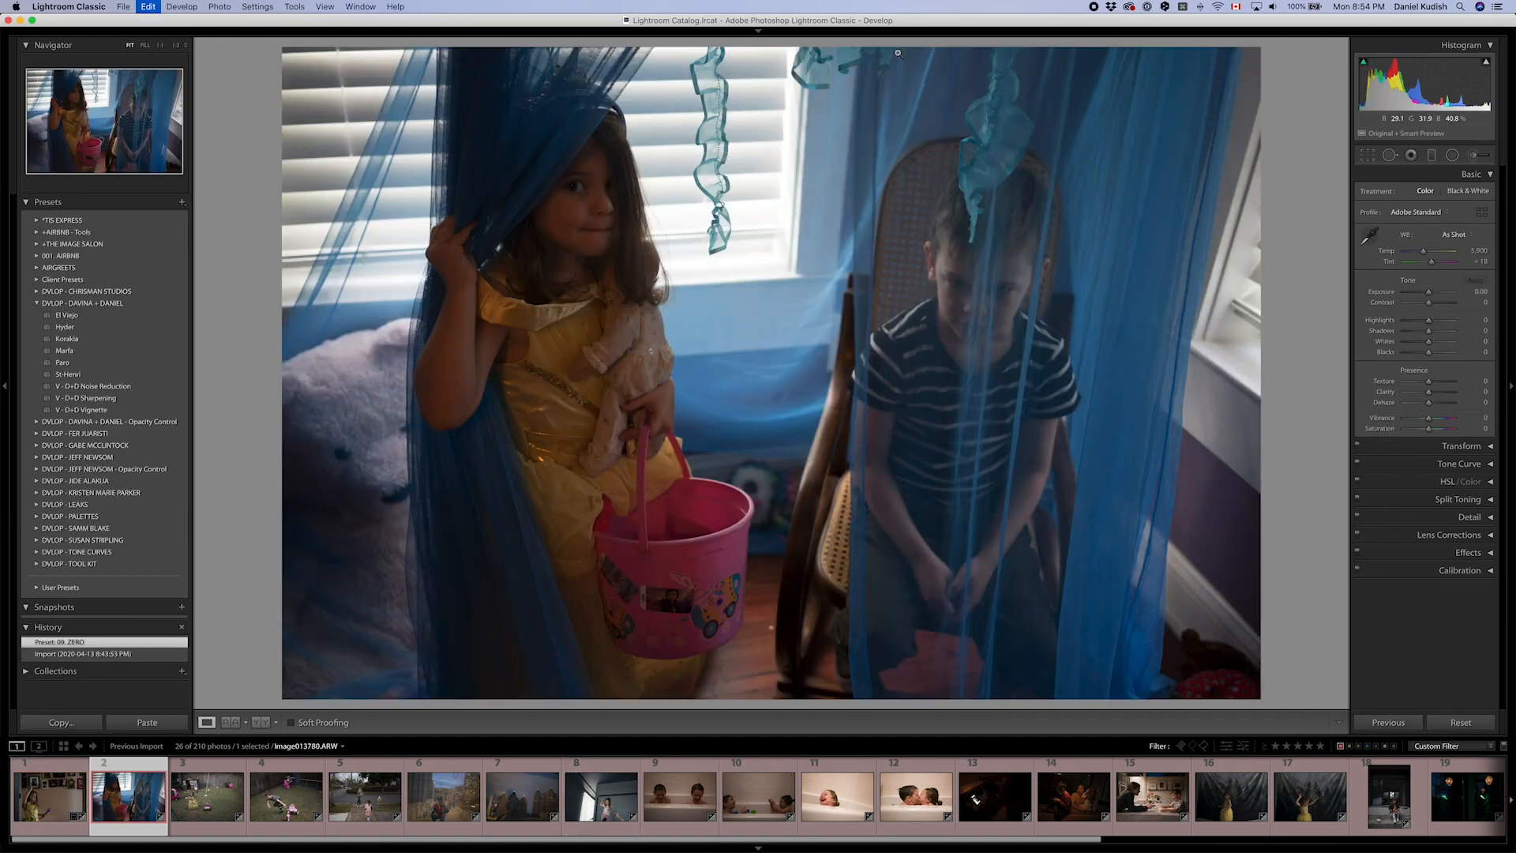
key("super+shift+v")
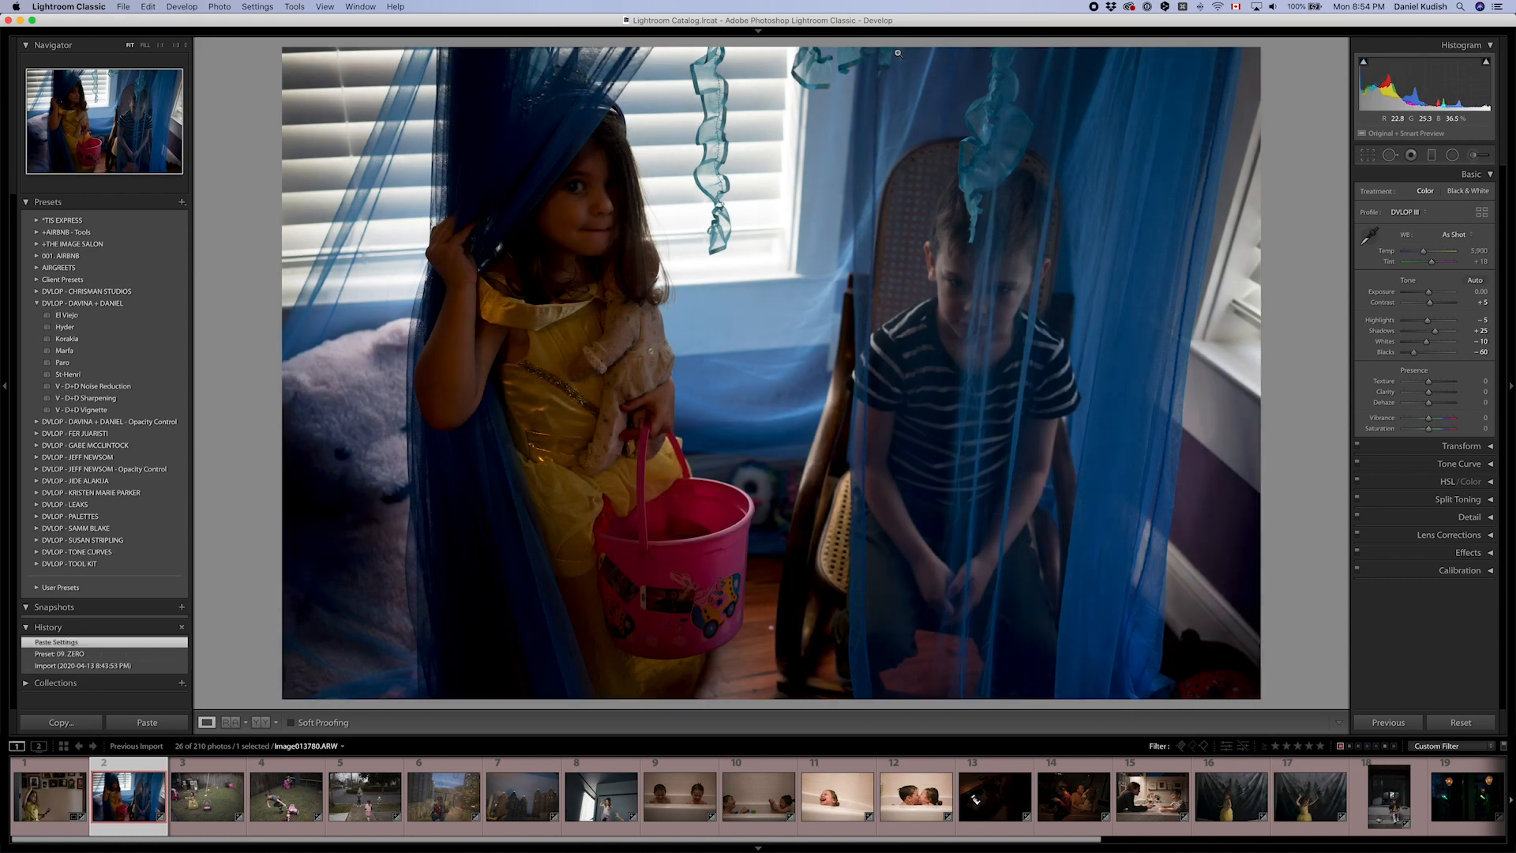
key("Up")
key("Up")
key("Up")
key("Up")
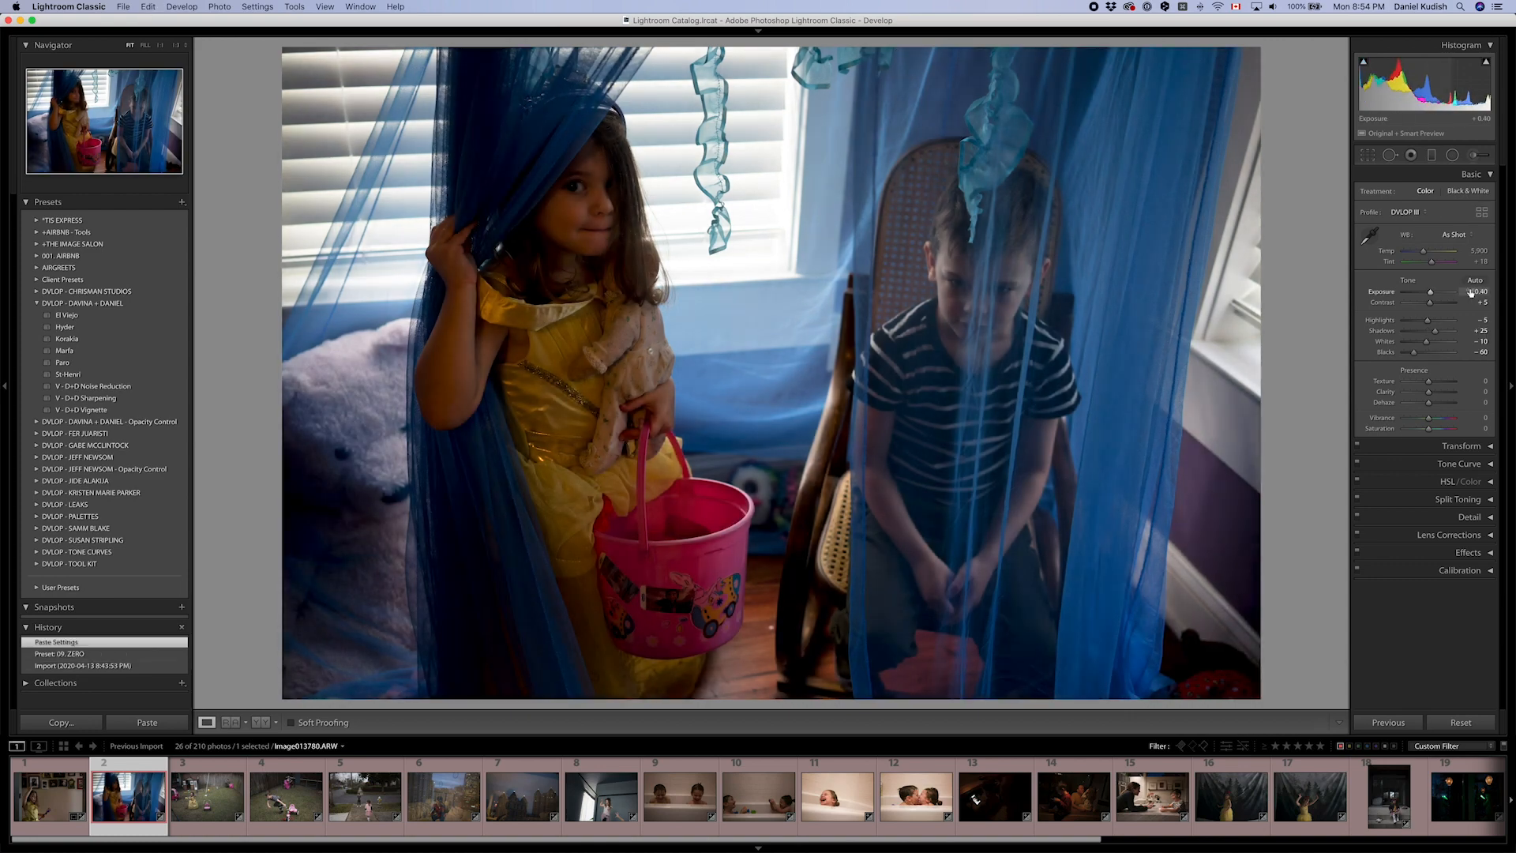
key("Up")
key("Down")
key("Down")
key("Down")
key("Down")
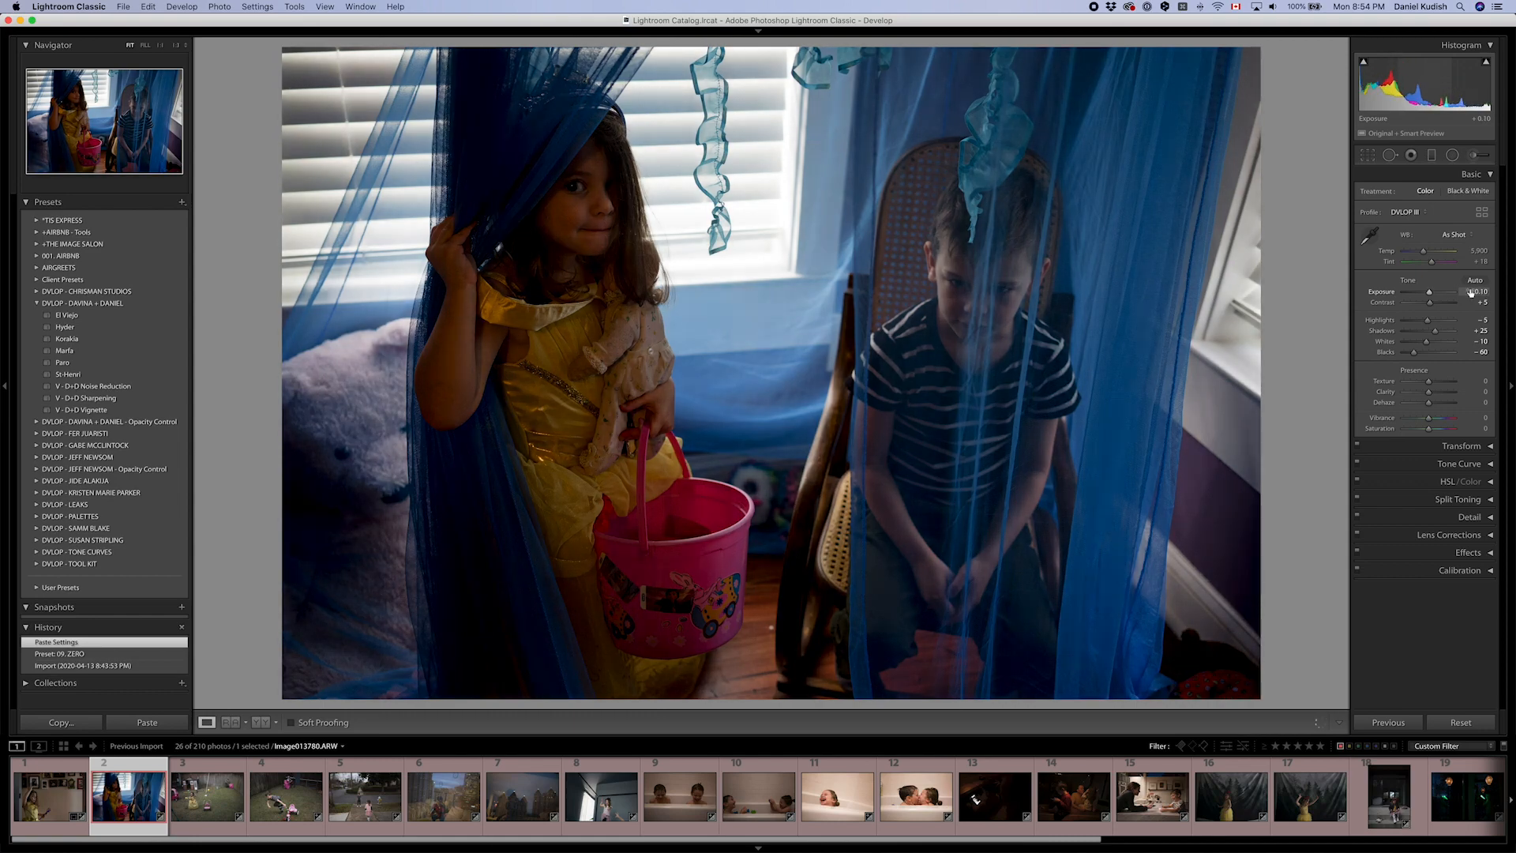
key("Up")
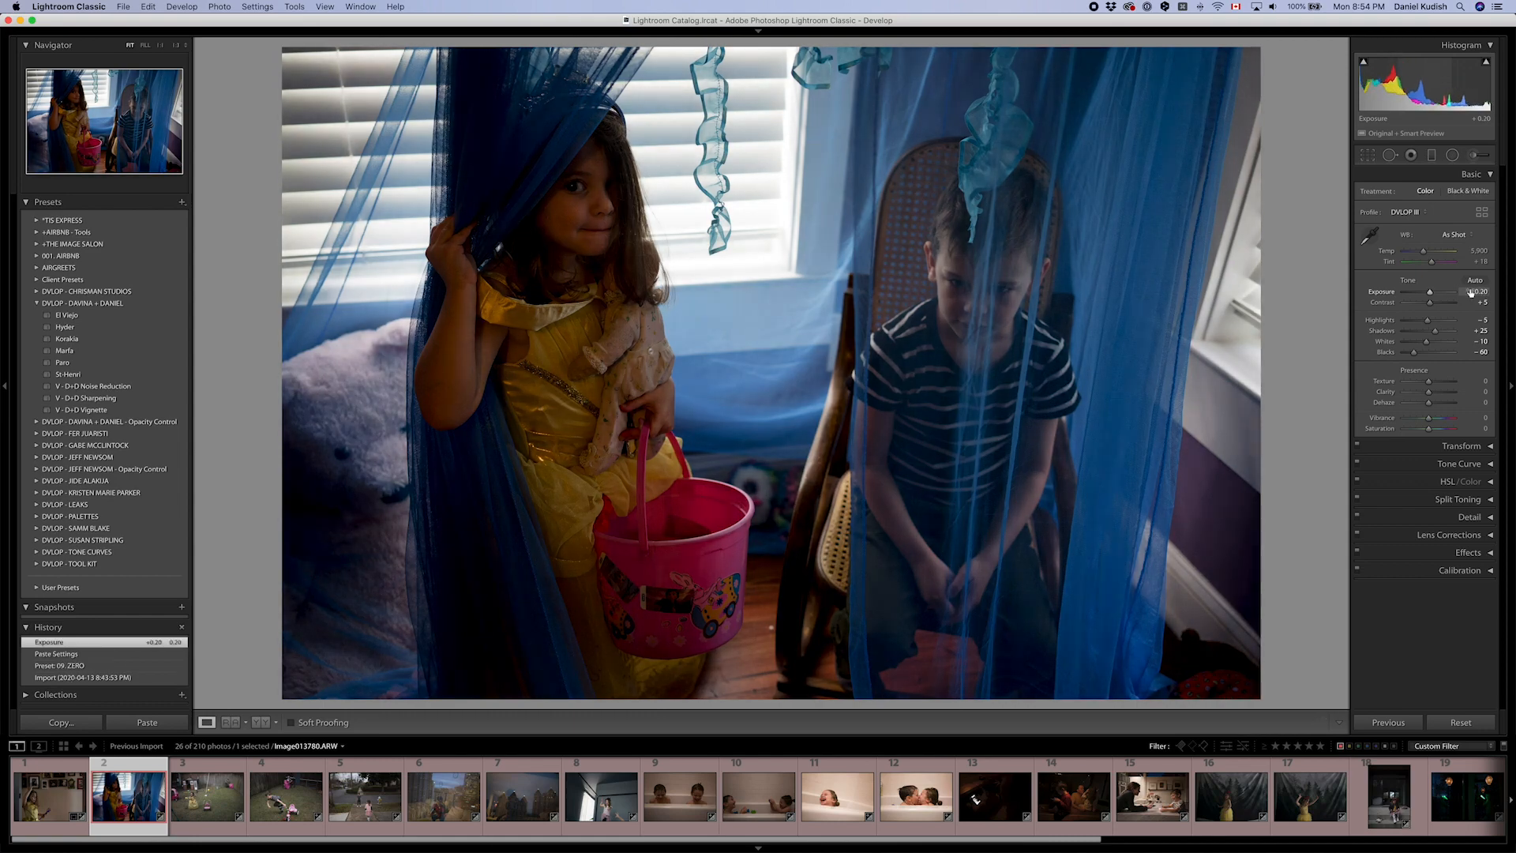
- Set the second photo's clarity to +10 and dehaze to +10
key("Up")
key("Up")
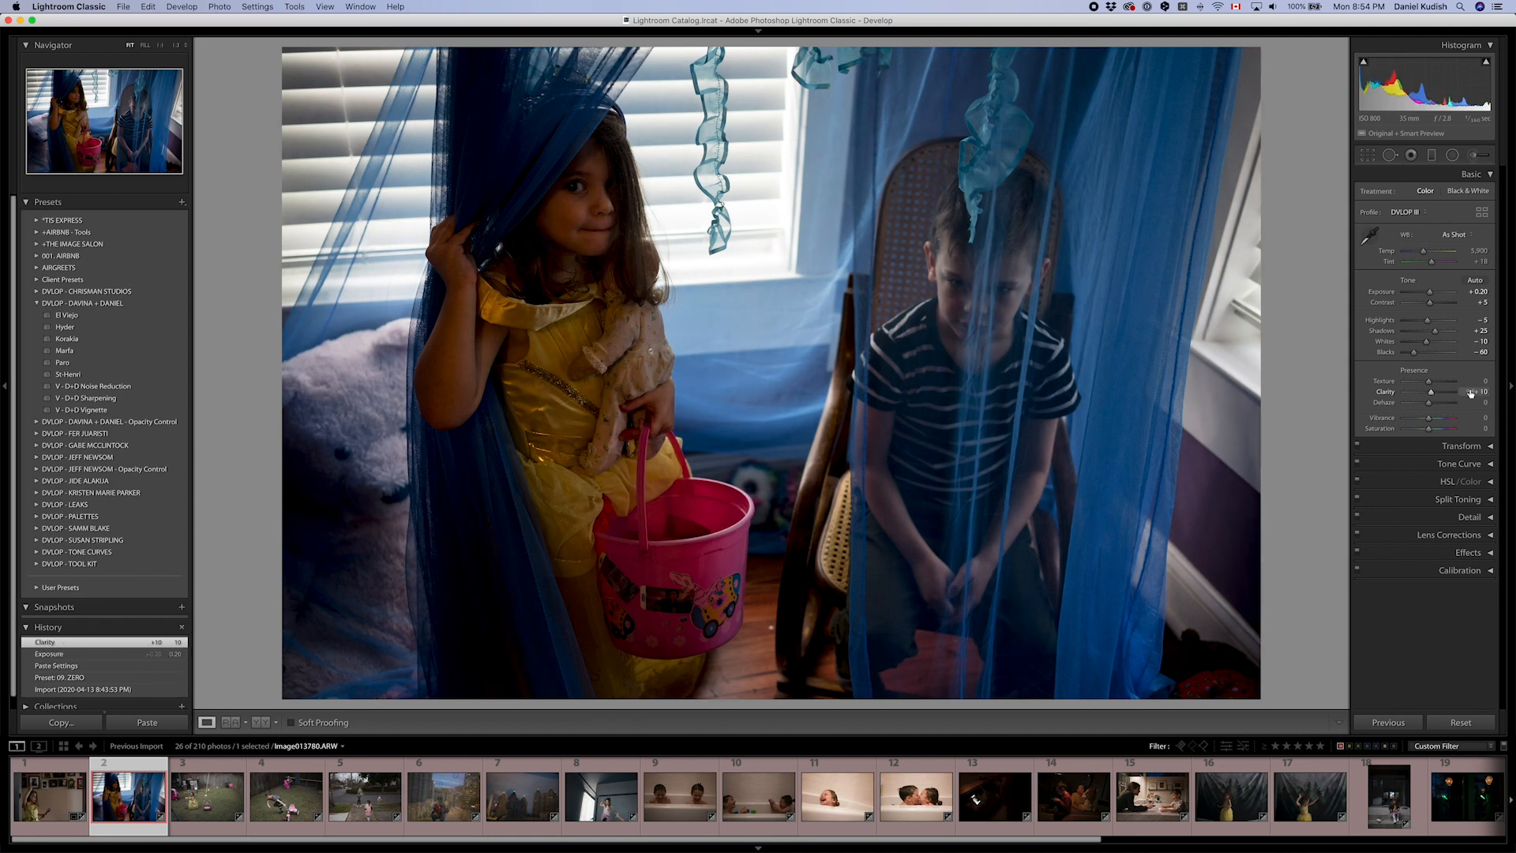
key("Up")
key("Up")
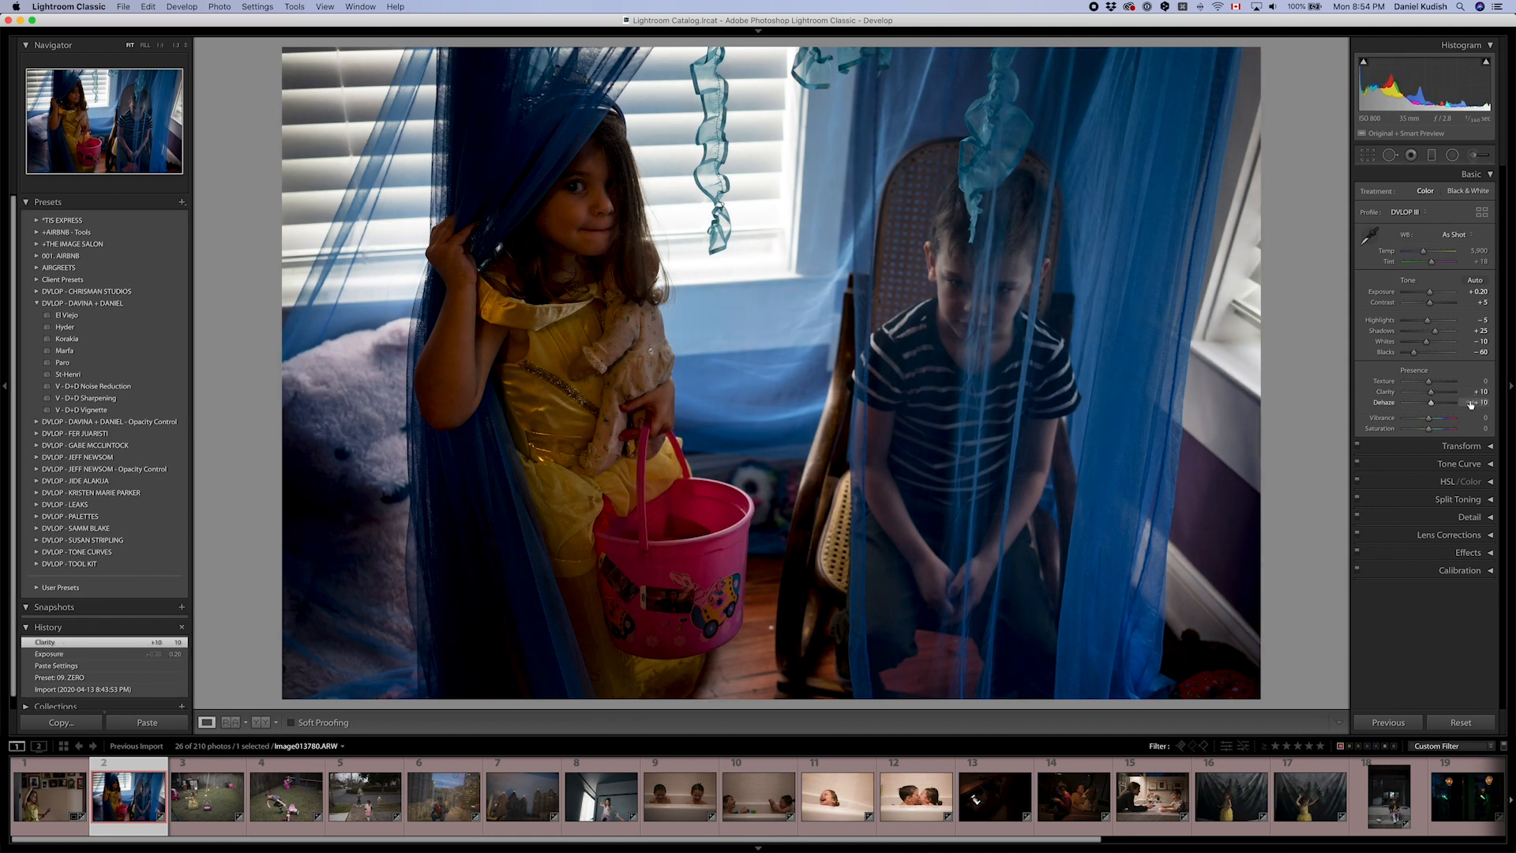
- Brush the D+D Dodge effect over the girl's face and down her yellow dress, reducing the brush size between strokes
key("k")
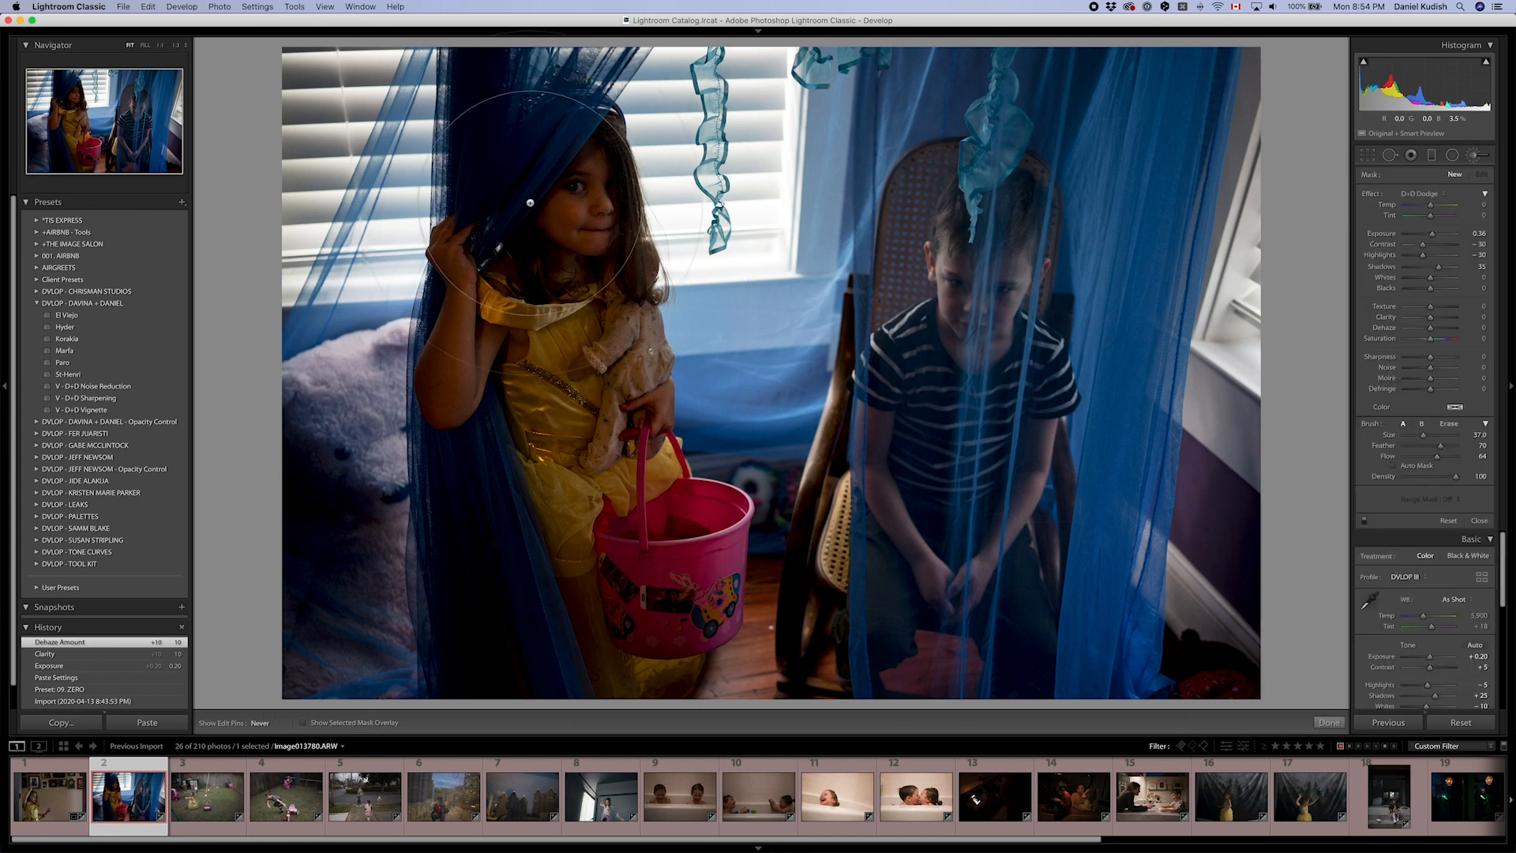
key("bracketleft")
key("bracketleft")
key("bracketleft")
key("bracketleft")
key("bracketleft")
key("bracketleft")
mouse_move(567, 153)
left_mouse_down()
mouse_move(491, 313)
mouse_move(504, 275)
mouse_move(403, 405)
mouse_move(444, 83)
mouse_move(443, 435)
mouse_move(493, 744)
mouse_move(497, 472)
mouse_move(493, 676)
mouse_move(582, 356)
left_mouse_up()
key("bracketleft")
key("bracketleft")
key("bracketleft")
key("bracketleft")
key("bracketleft")
key("bracketleft")
key("bracketleft")
key("bracketleft")
key("bracketleft")
key("bracketleft")
key("bracketleft")
key("bracketleft")
mouse_move(593, 172)
left_mouse_down()
mouse_move(468, 466)
mouse_move(584, 149)
mouse_move(589, 530)
mouse_move(618, 642)
left_mouse_up()
- Enlarge the brush to size 40 and dodge the seated boy and the area around the girl's face
key("bracketright")
key("bracketright")
key("bracketright")
key("bracketright")
key("bracketright")
key("bracketright")
key("bracketright")
key("bracketright")
key("bracketright")
key("bracketright")
key("bracketright")
key("bracketright")
key("bracketright")
key("bracketright")
key("bracketright")
key("bracketright")
key("bracketright")
key("bracketright")
key("bracketright")
key("bracketright")
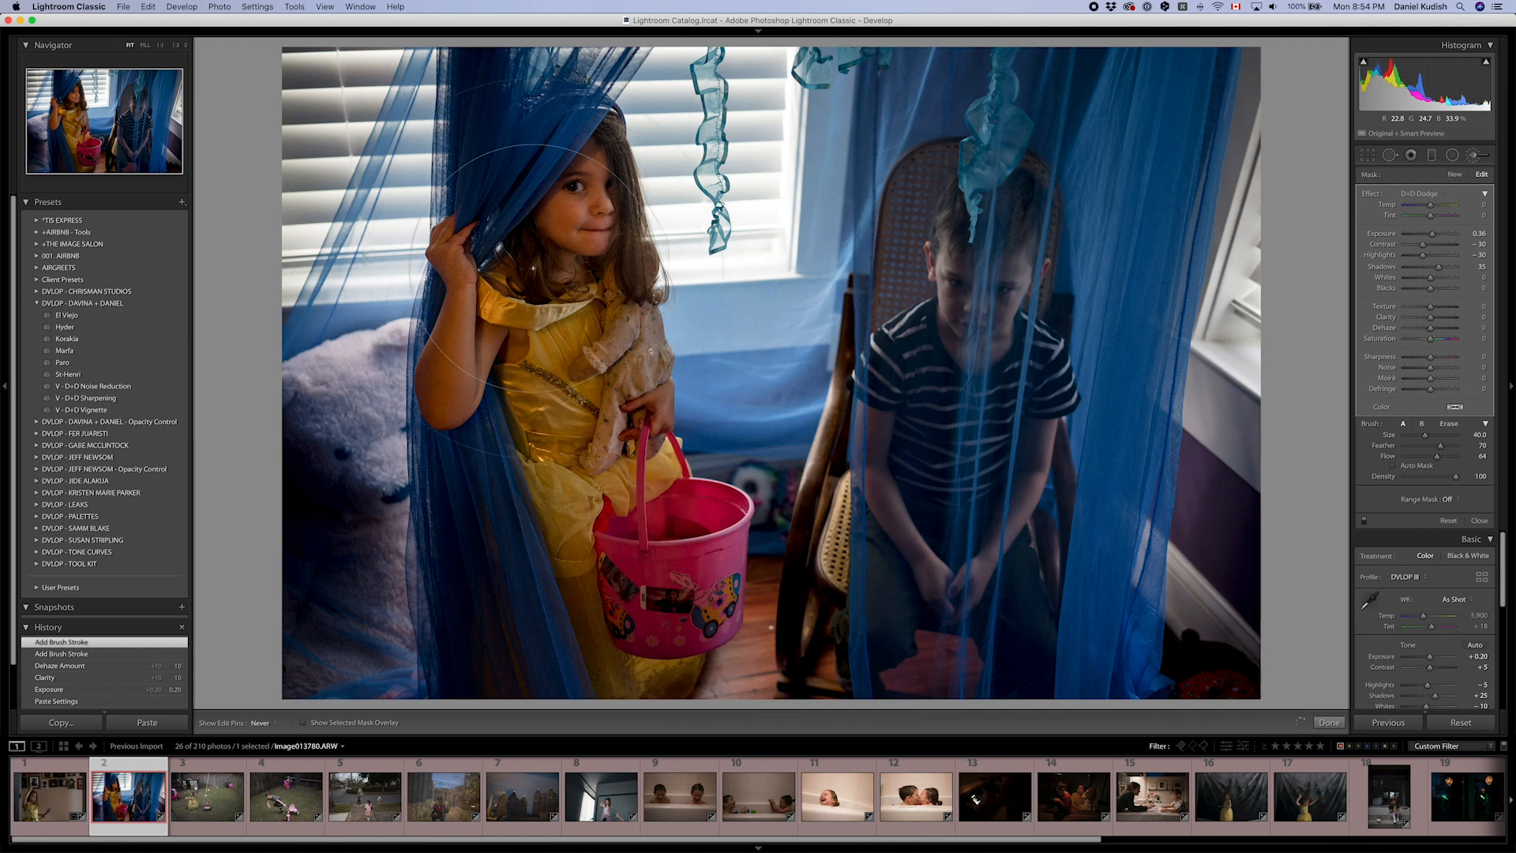
left_click(964, 496)
left_click_drag(555, 177, 567, 148)
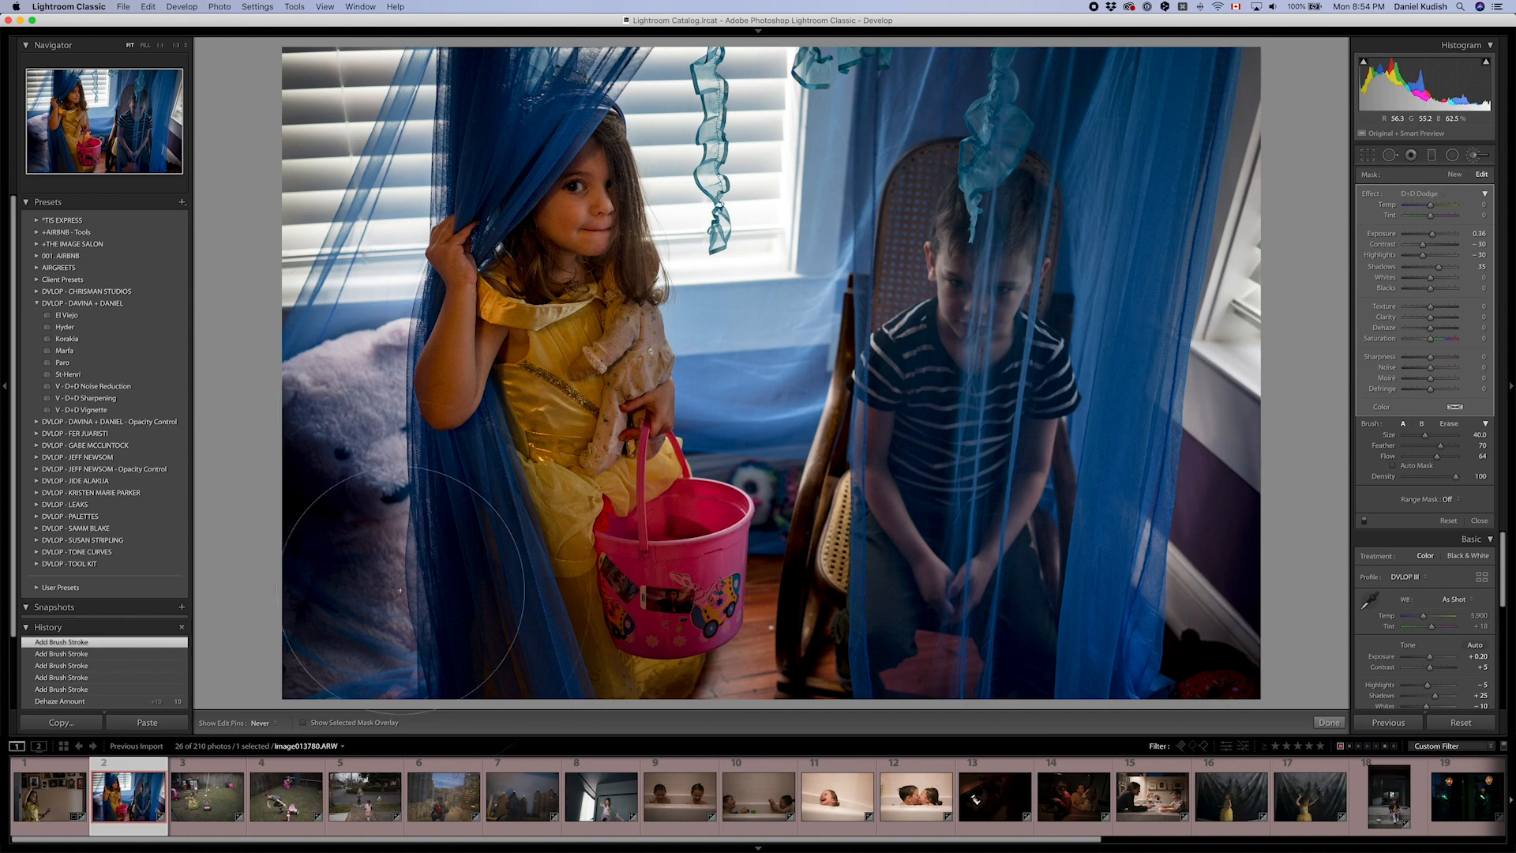
key("k")
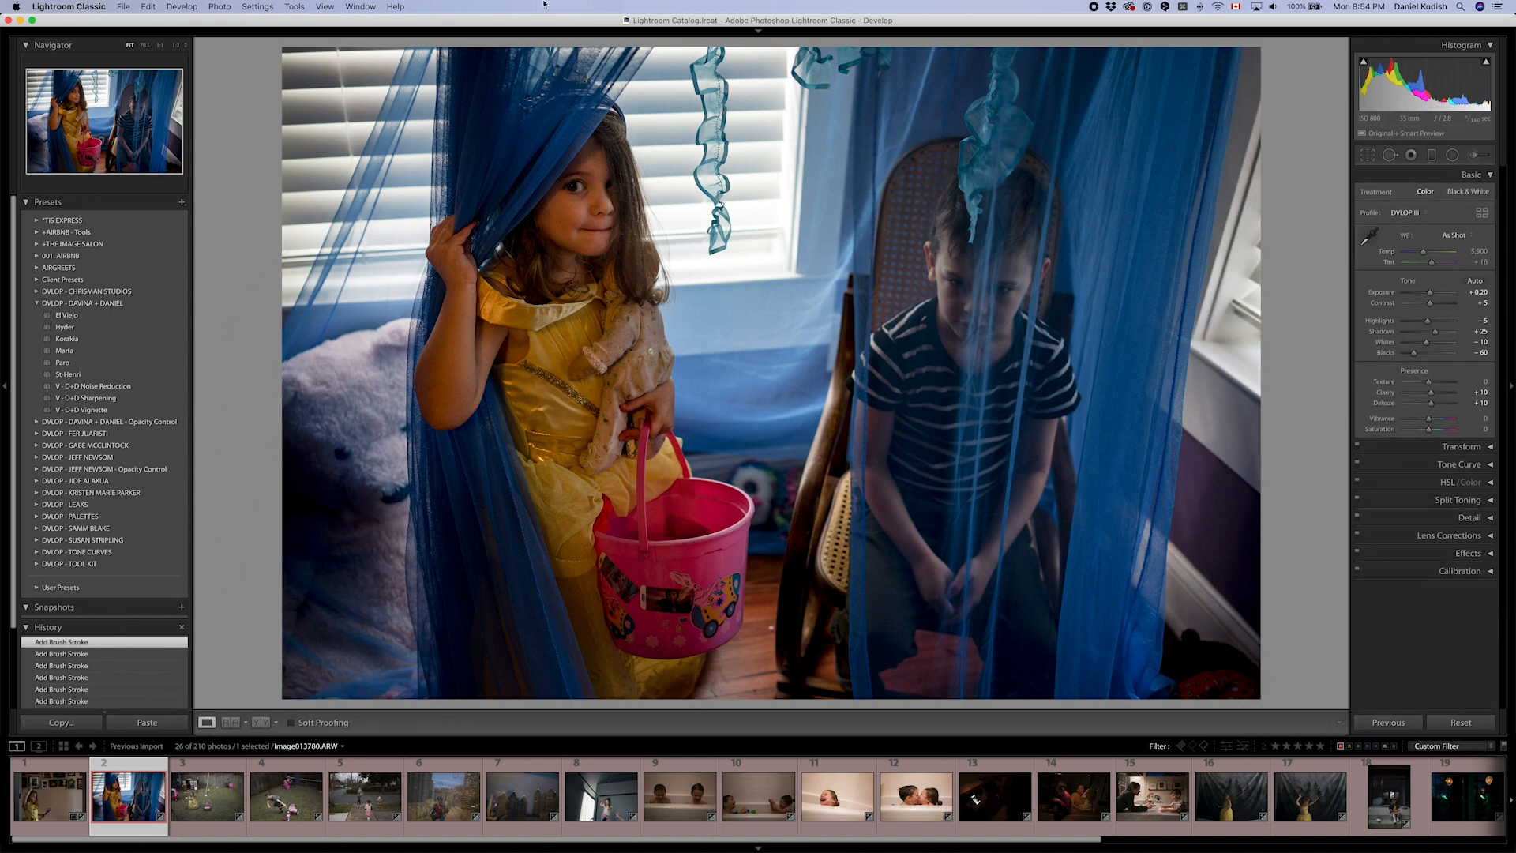
key("Up")
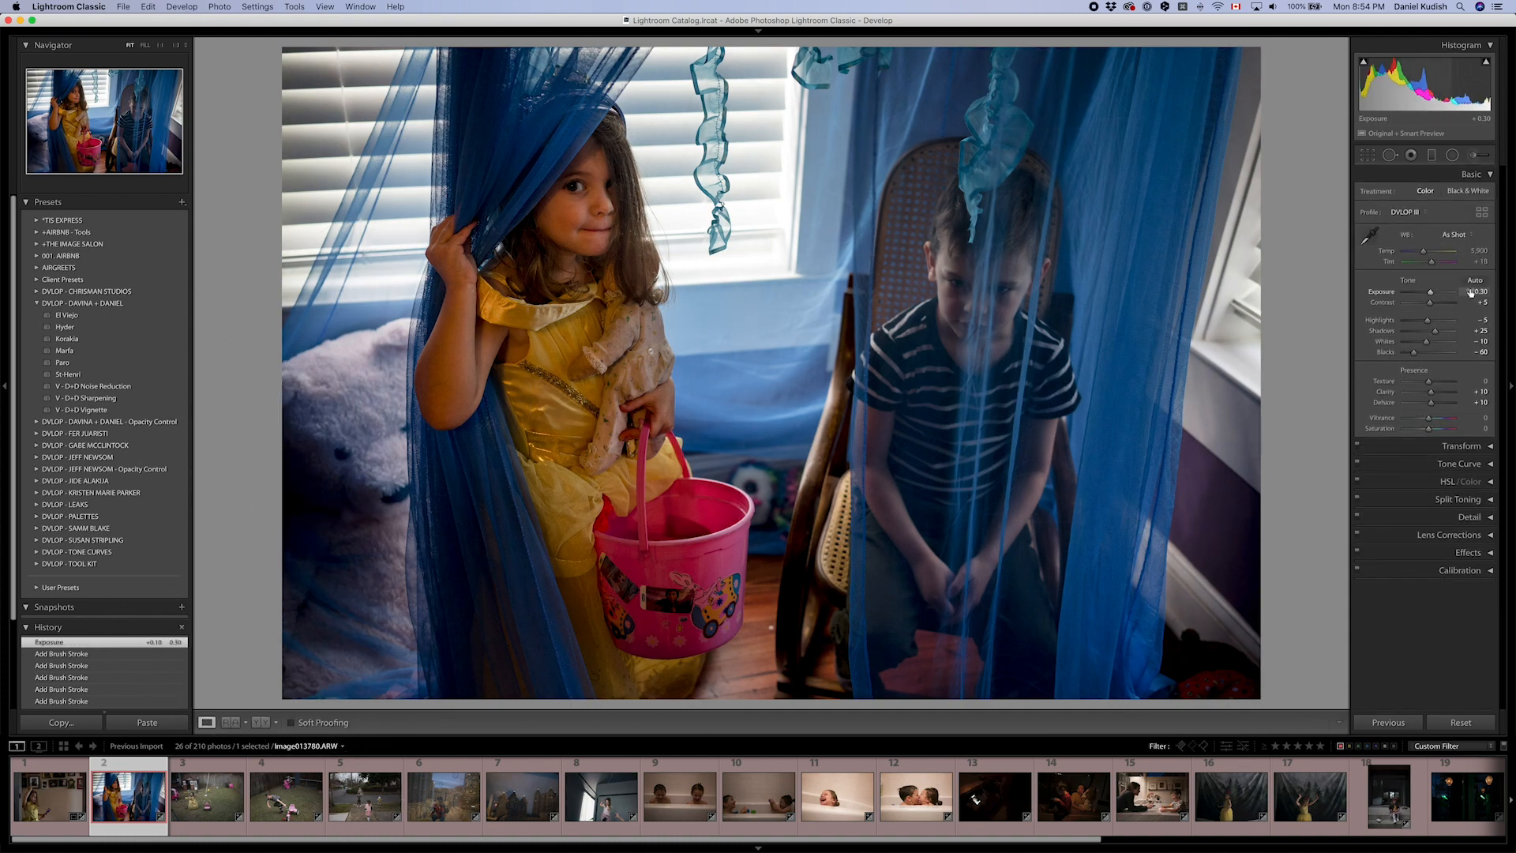
key("Down")
key("Down")
key("Down")
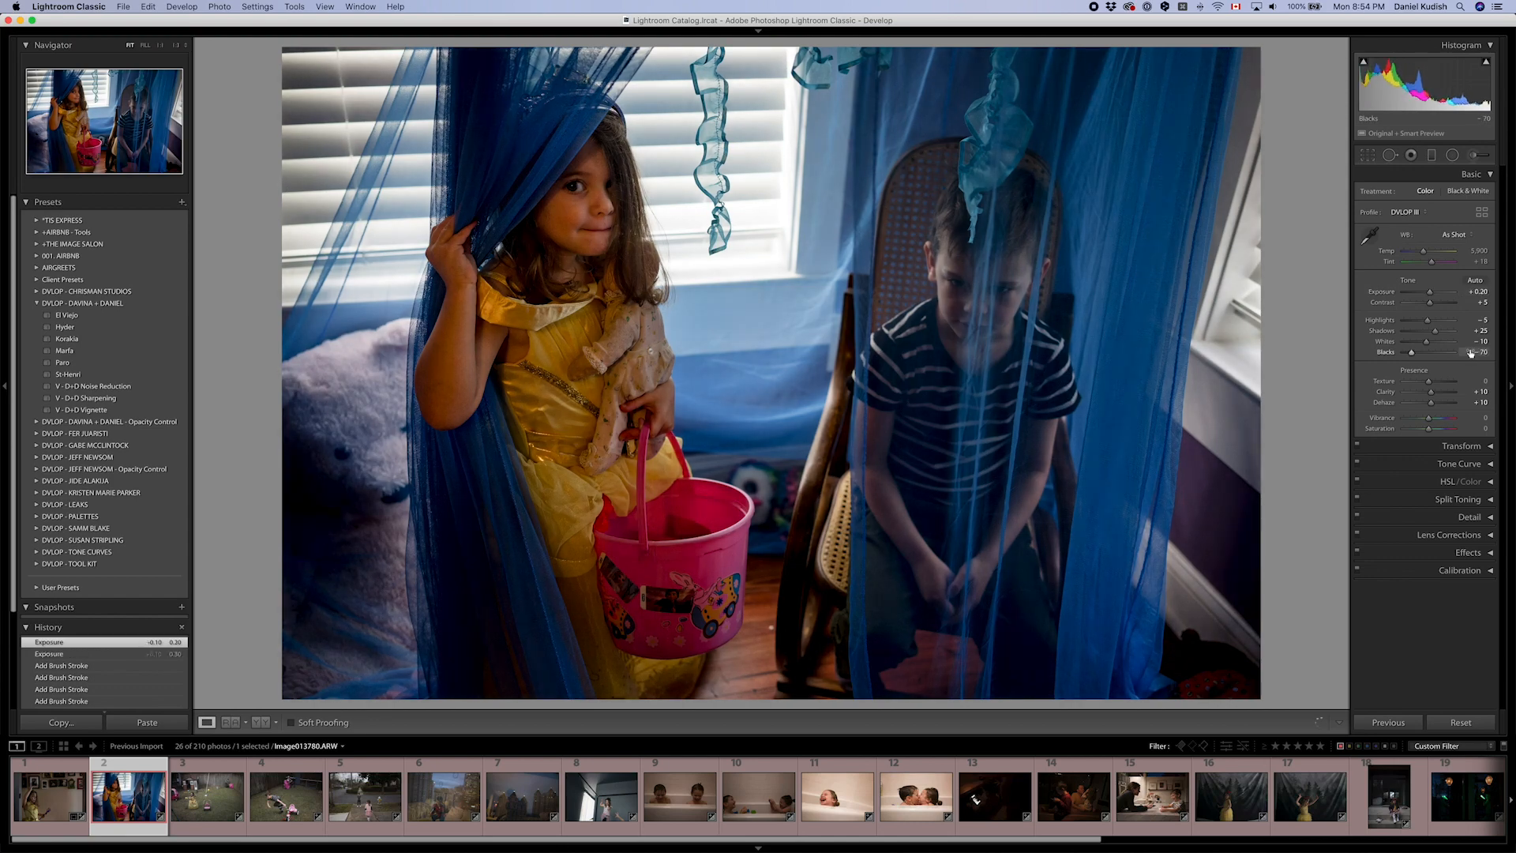
key("Up")
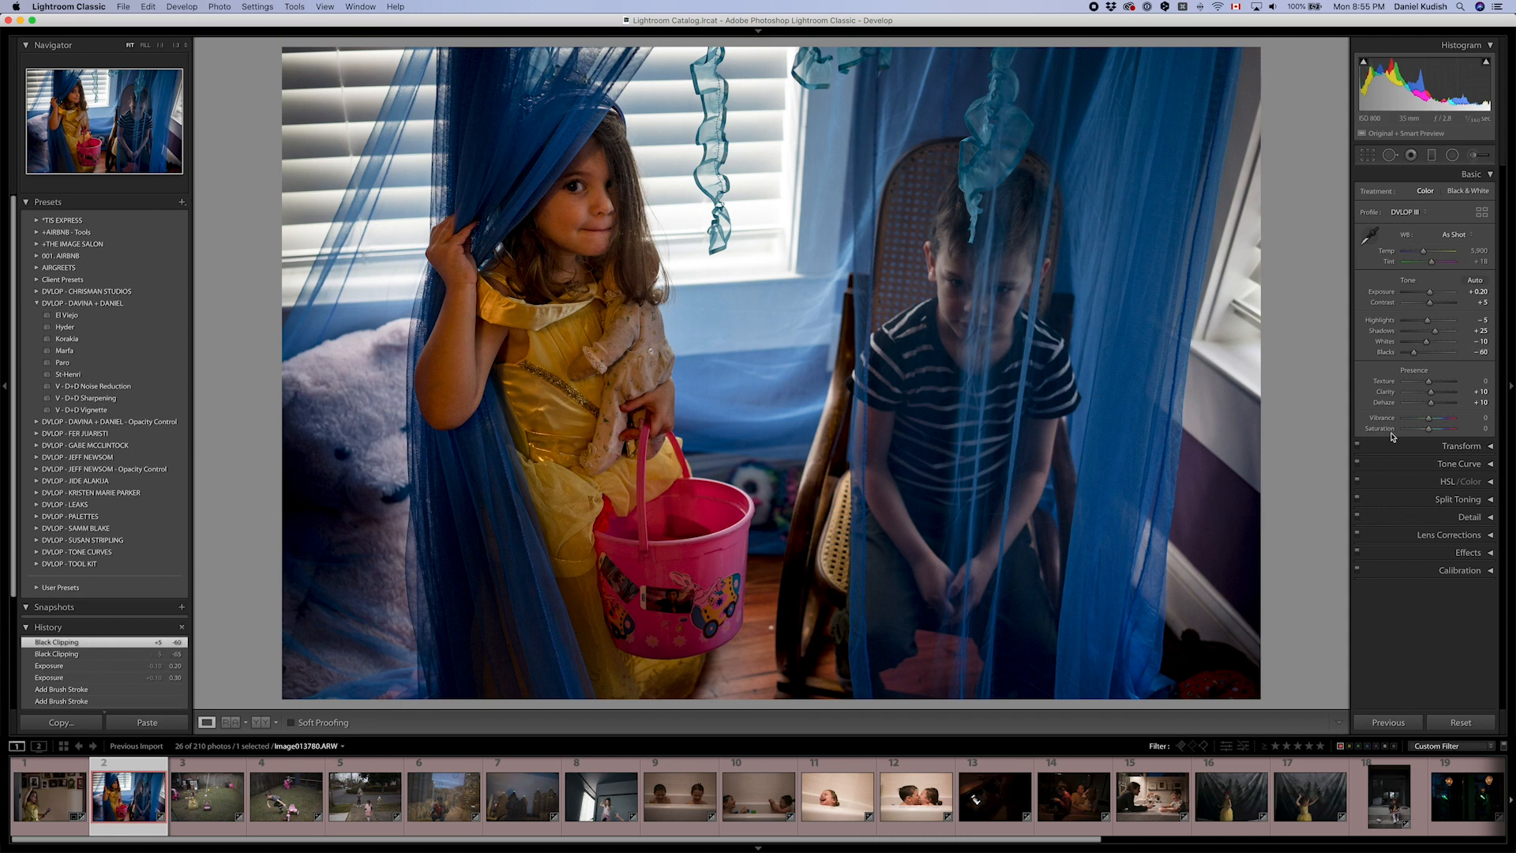
key("Down")
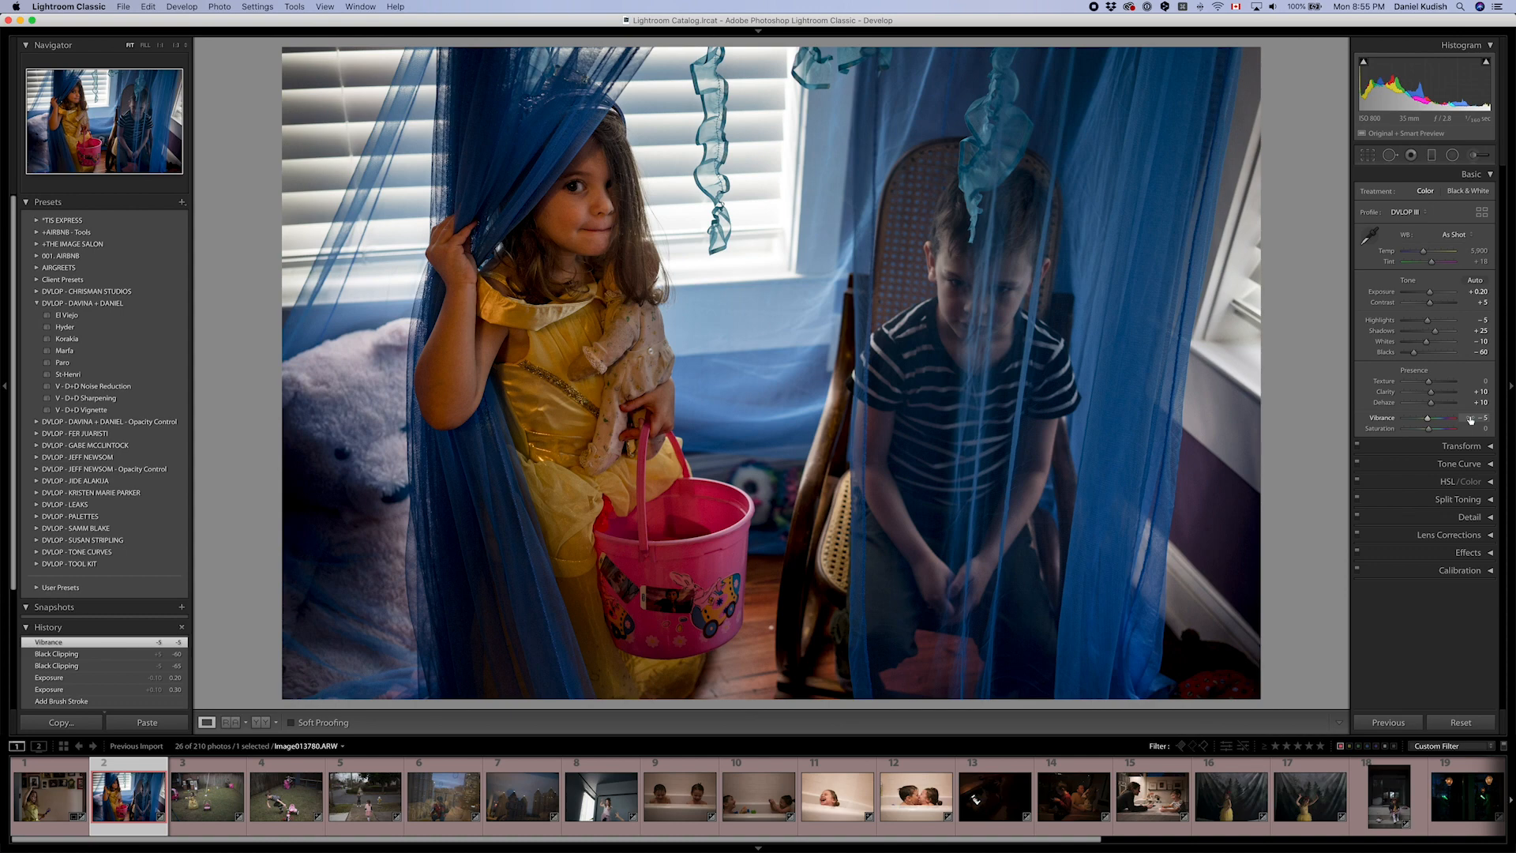
key("shift+Down")
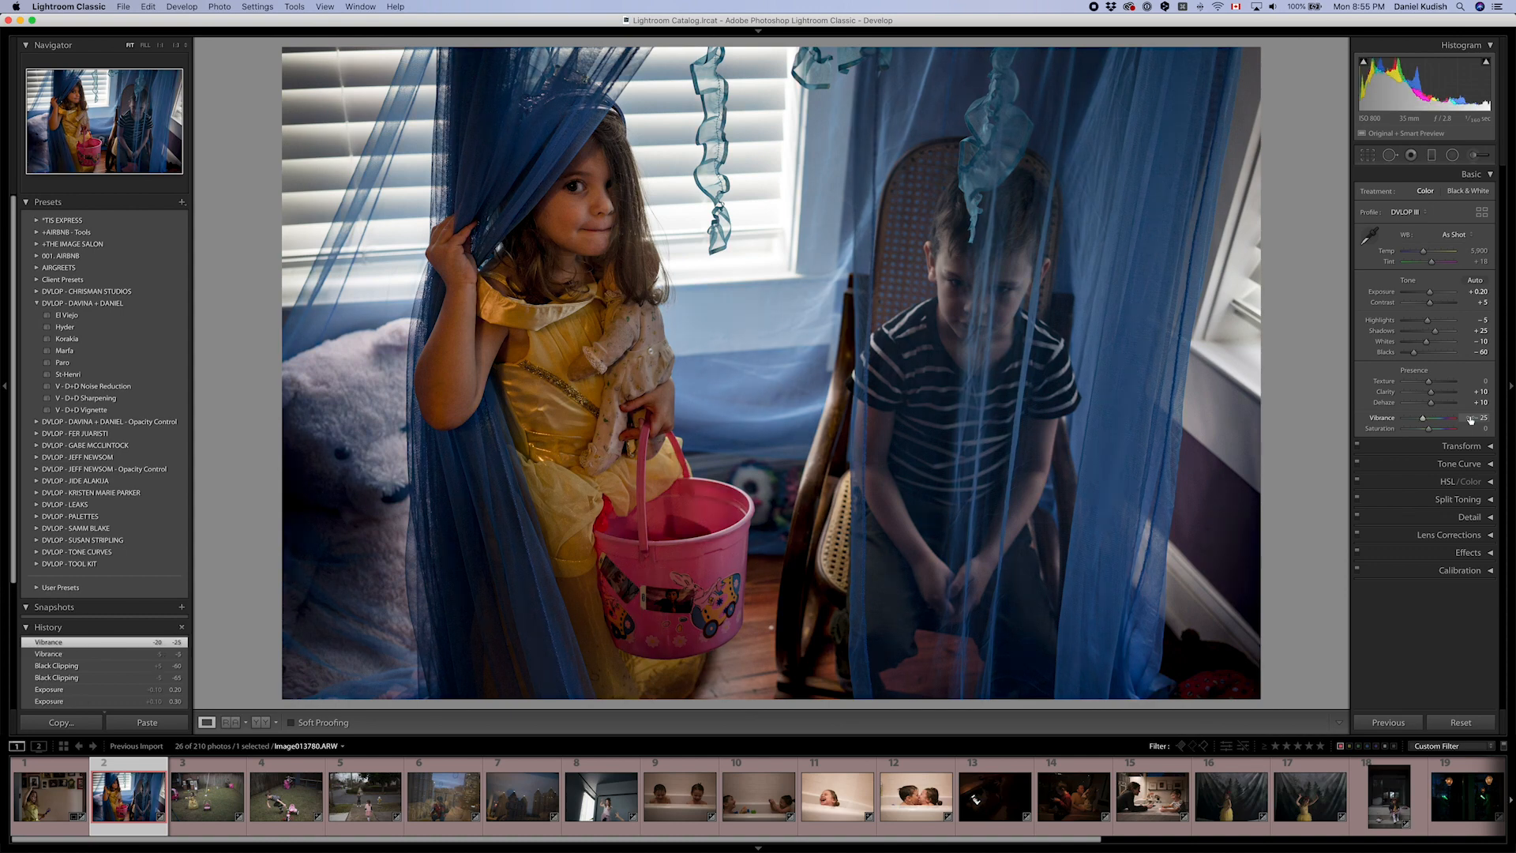
key("shift+Up")
key("Up")
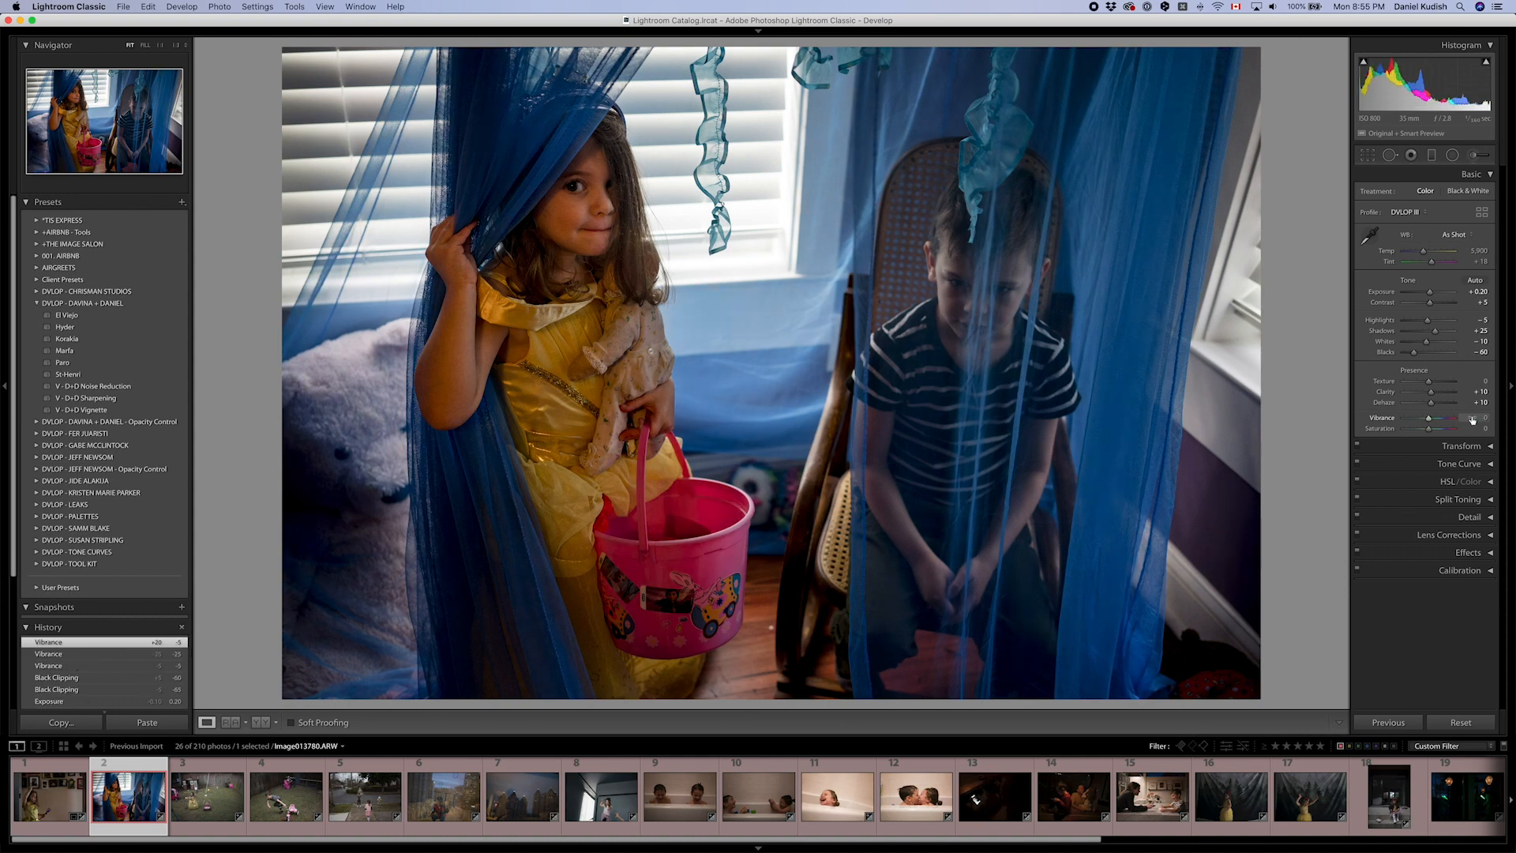
- Lower the second photo's orange saturation, and set its orange luminance to +30 and yellow luminance to 0
left_click(1406, 486)
left_click(1404, 498)
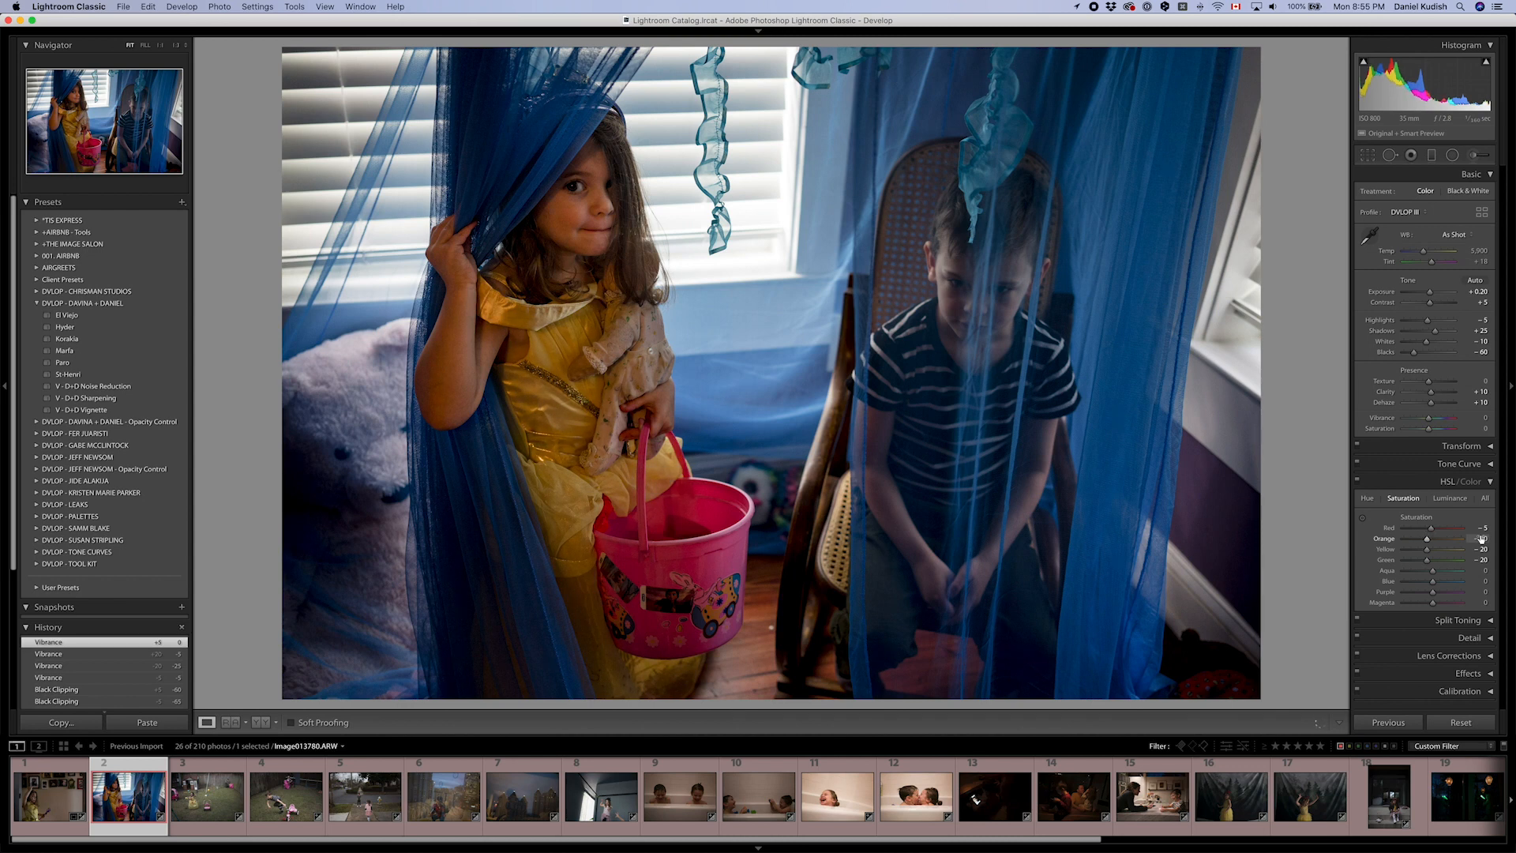
left_click(1452, 499)
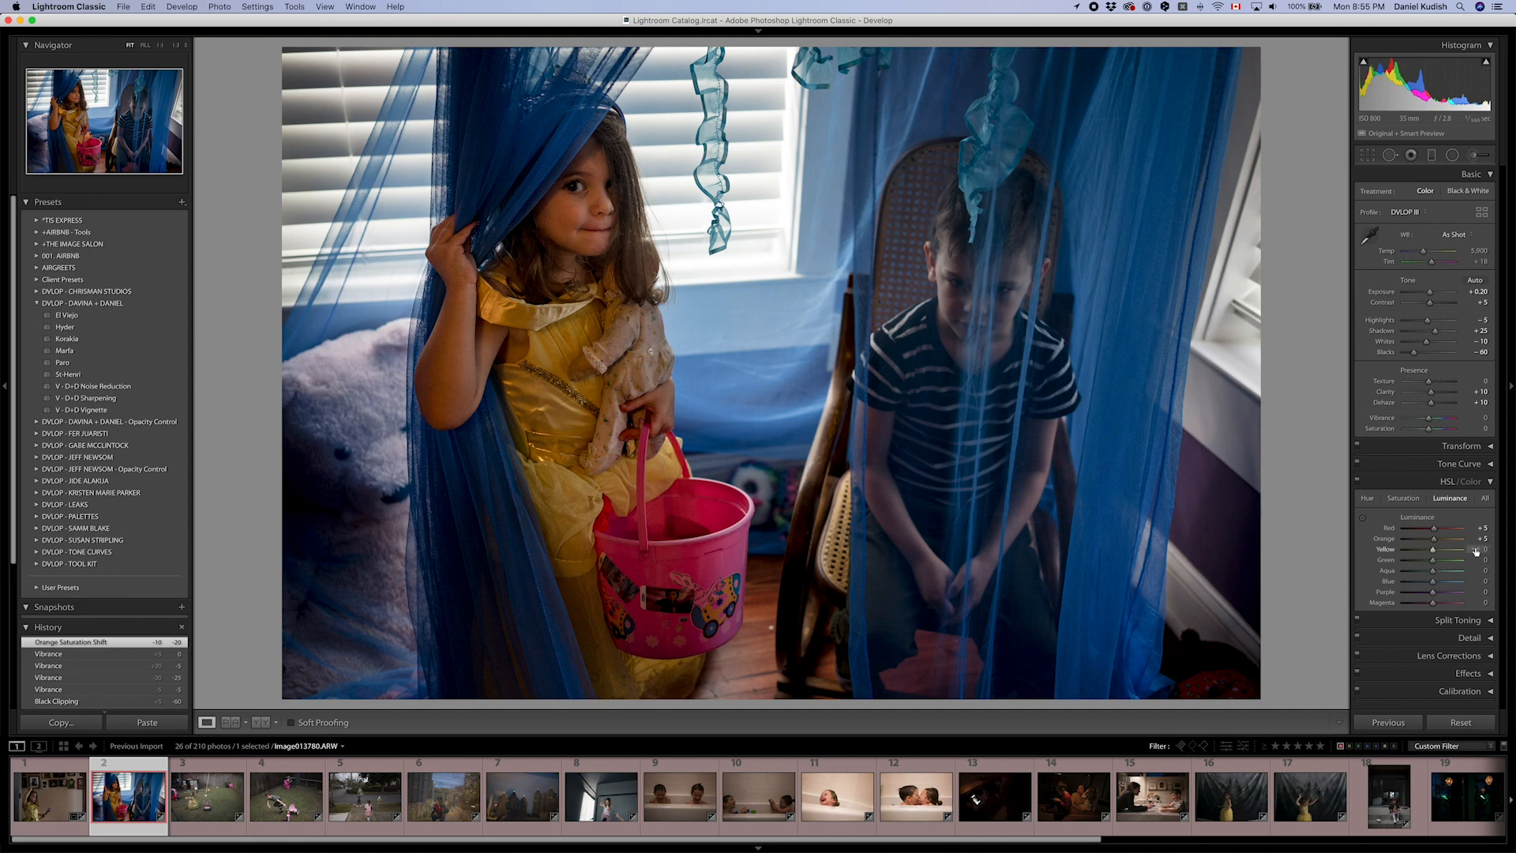
key("shift+Down")
key("shift+Up")
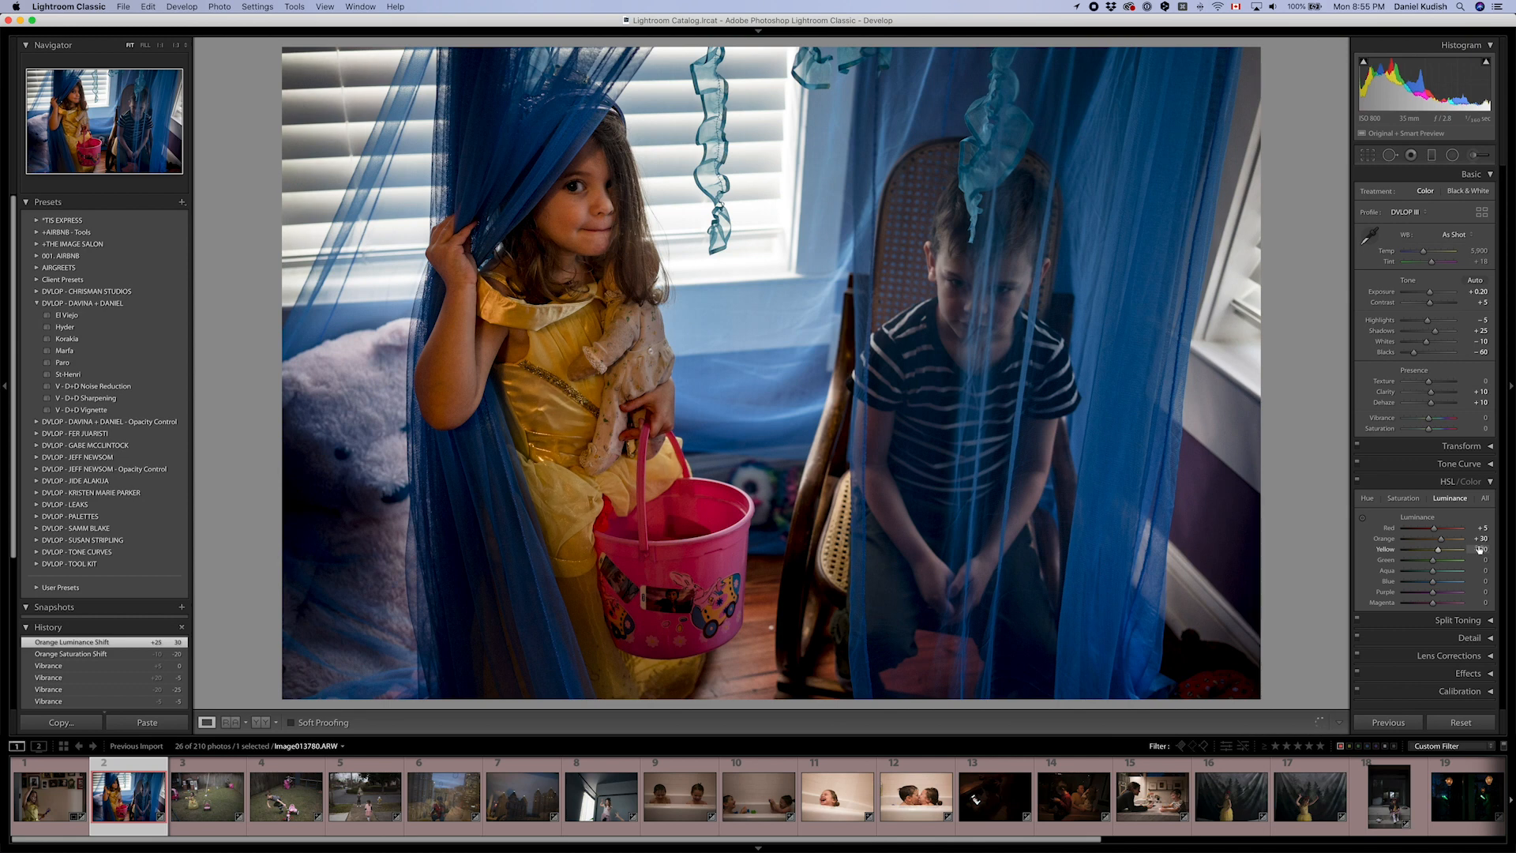
key("shift+Down")
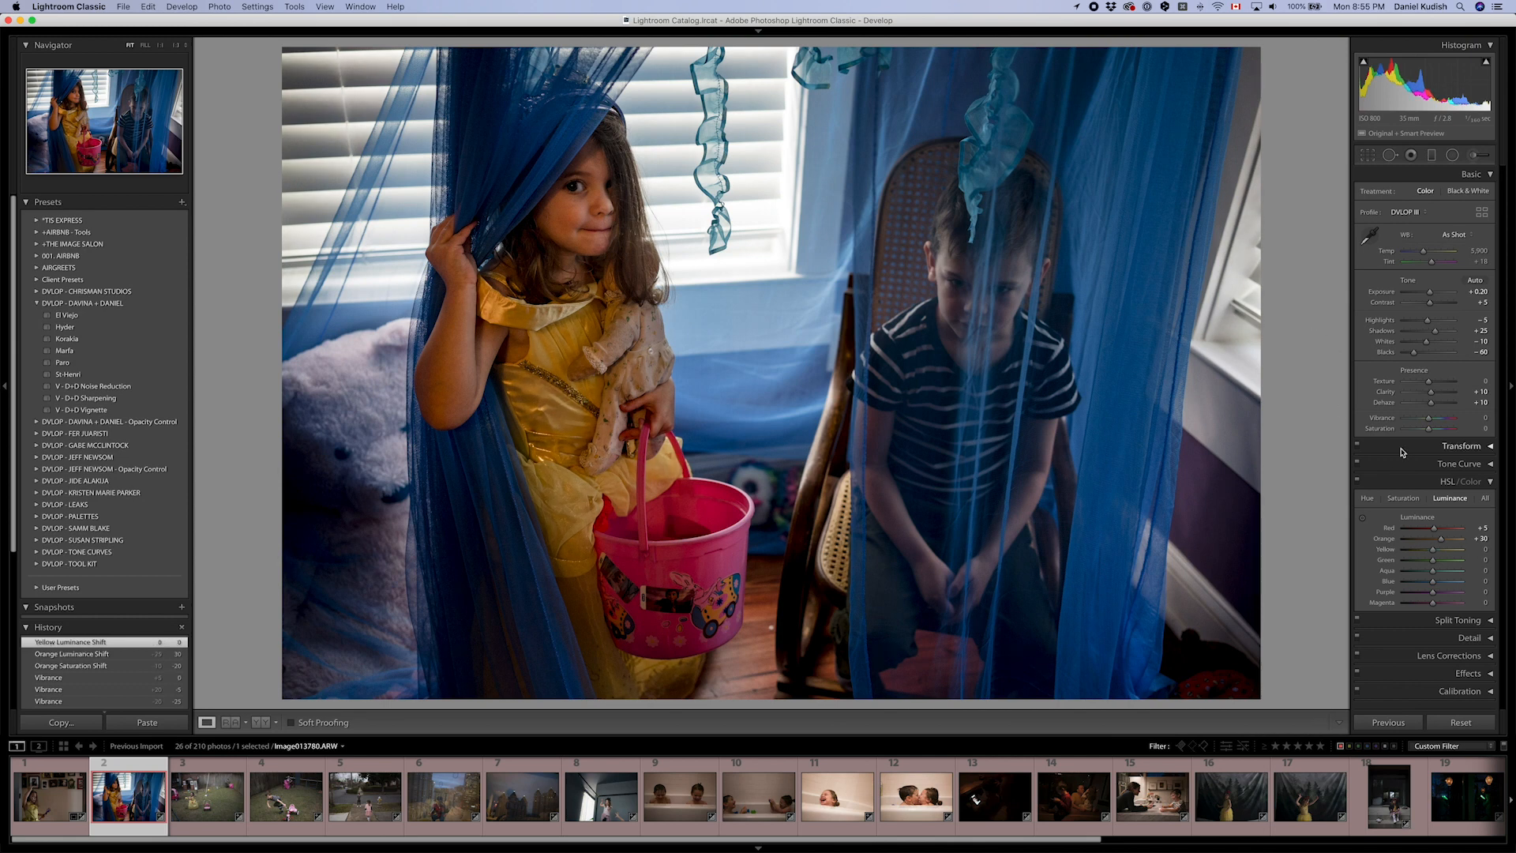
- Paste the copied settings onto the third photo and crop it slightly tighter, trimming its right and bottom edges
key("Right")
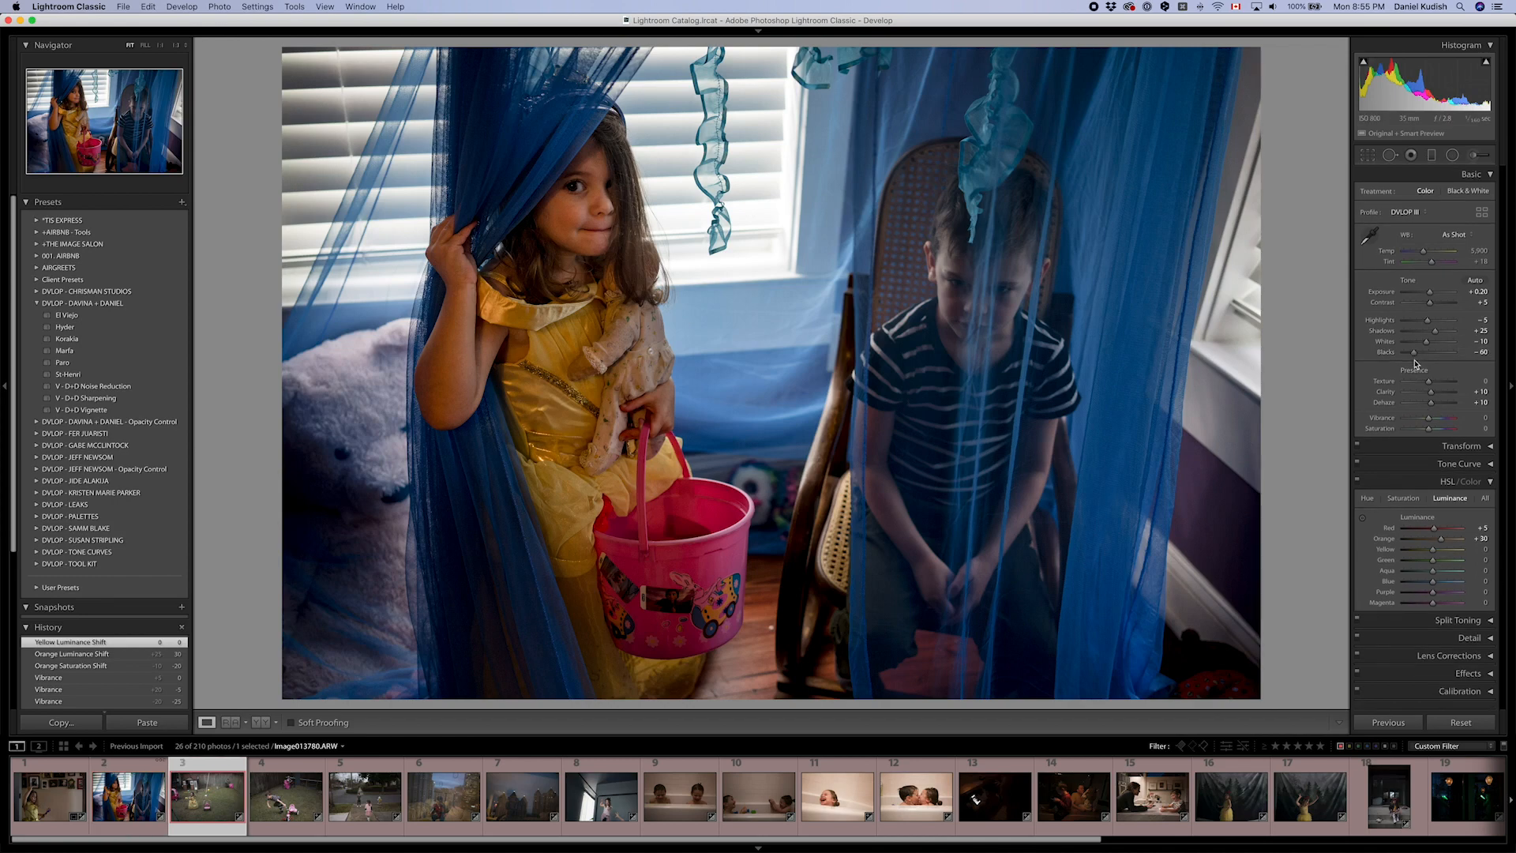
key("super+shift+v")
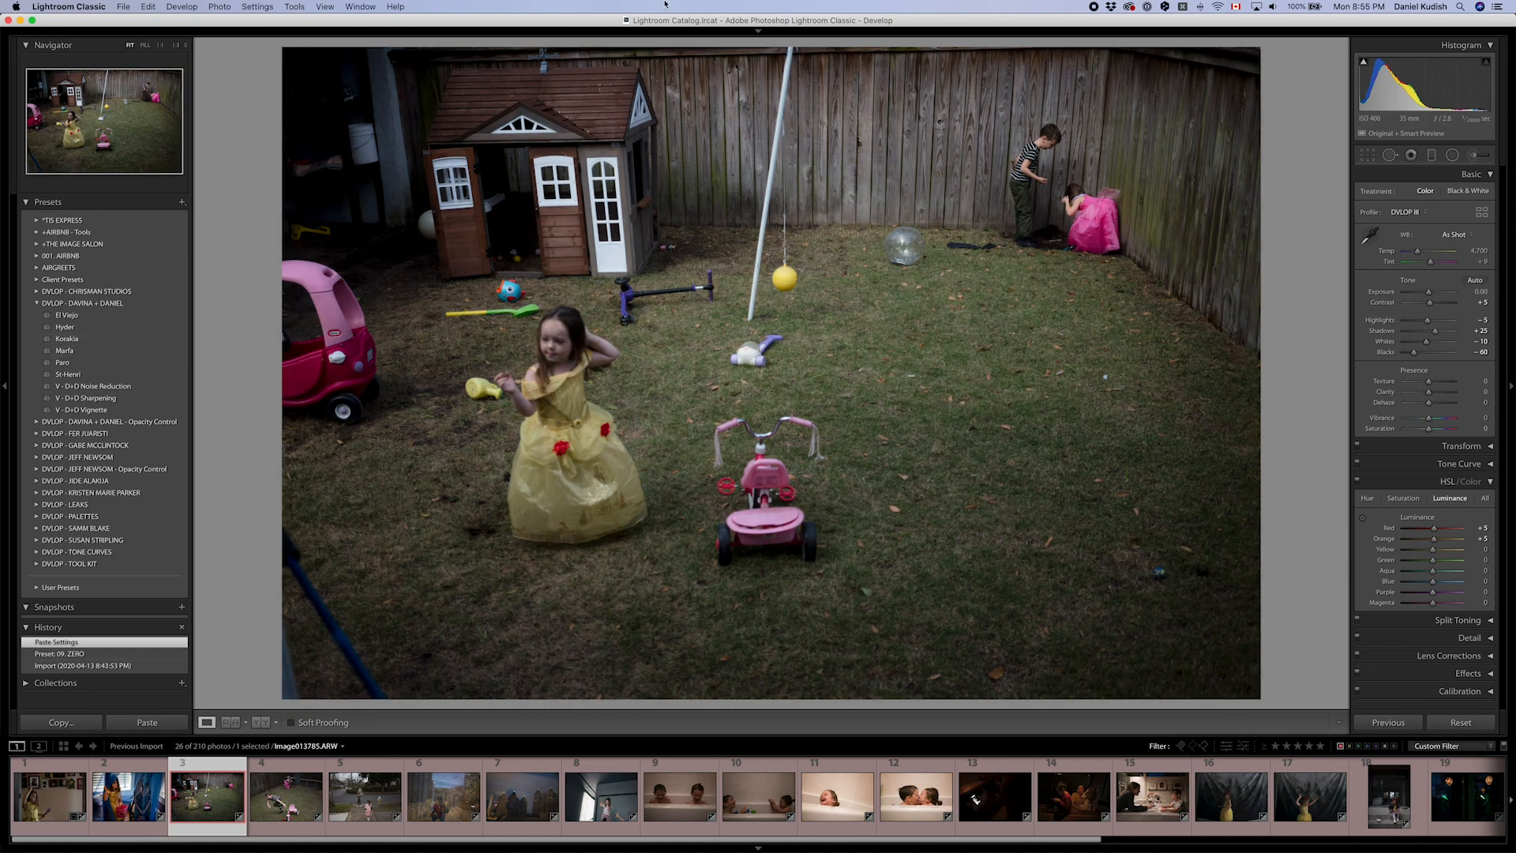
key("r")
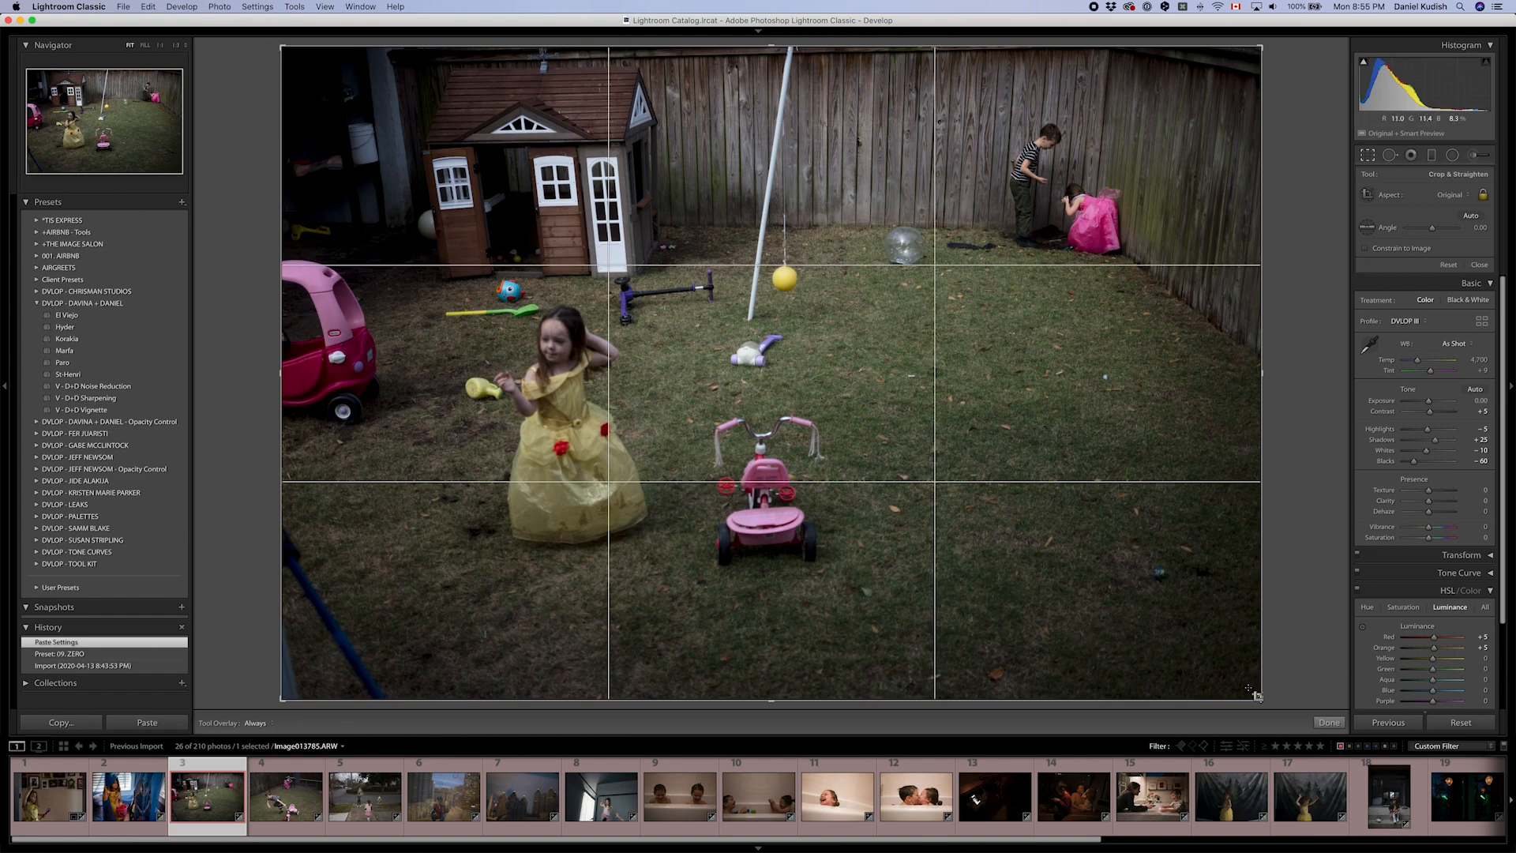
left_click_drag(1241, 689, 1244, 674)
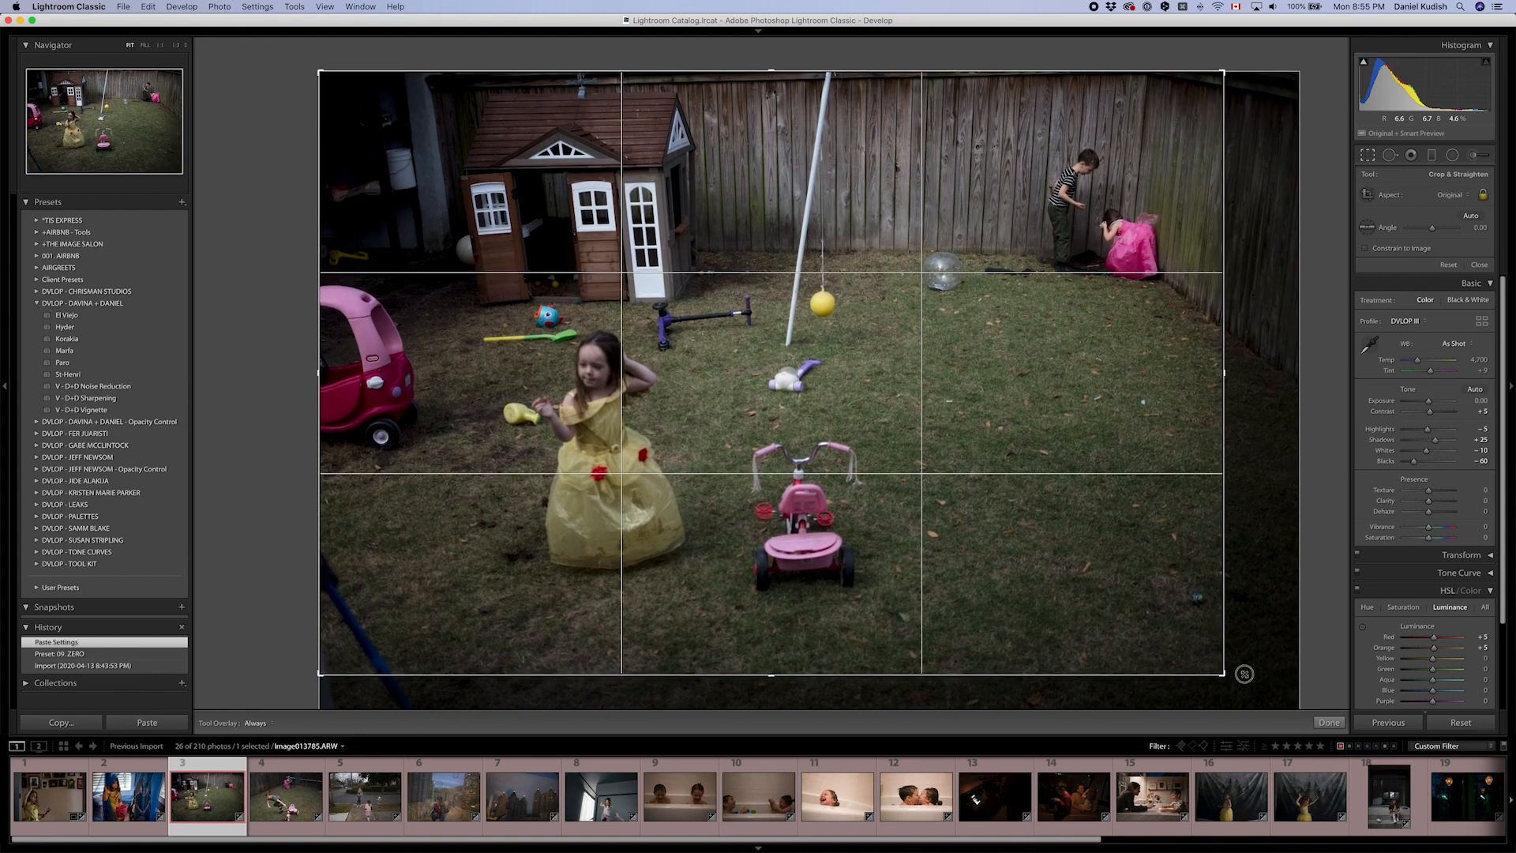
left_click_drag(1244, 674, 1244, 672)
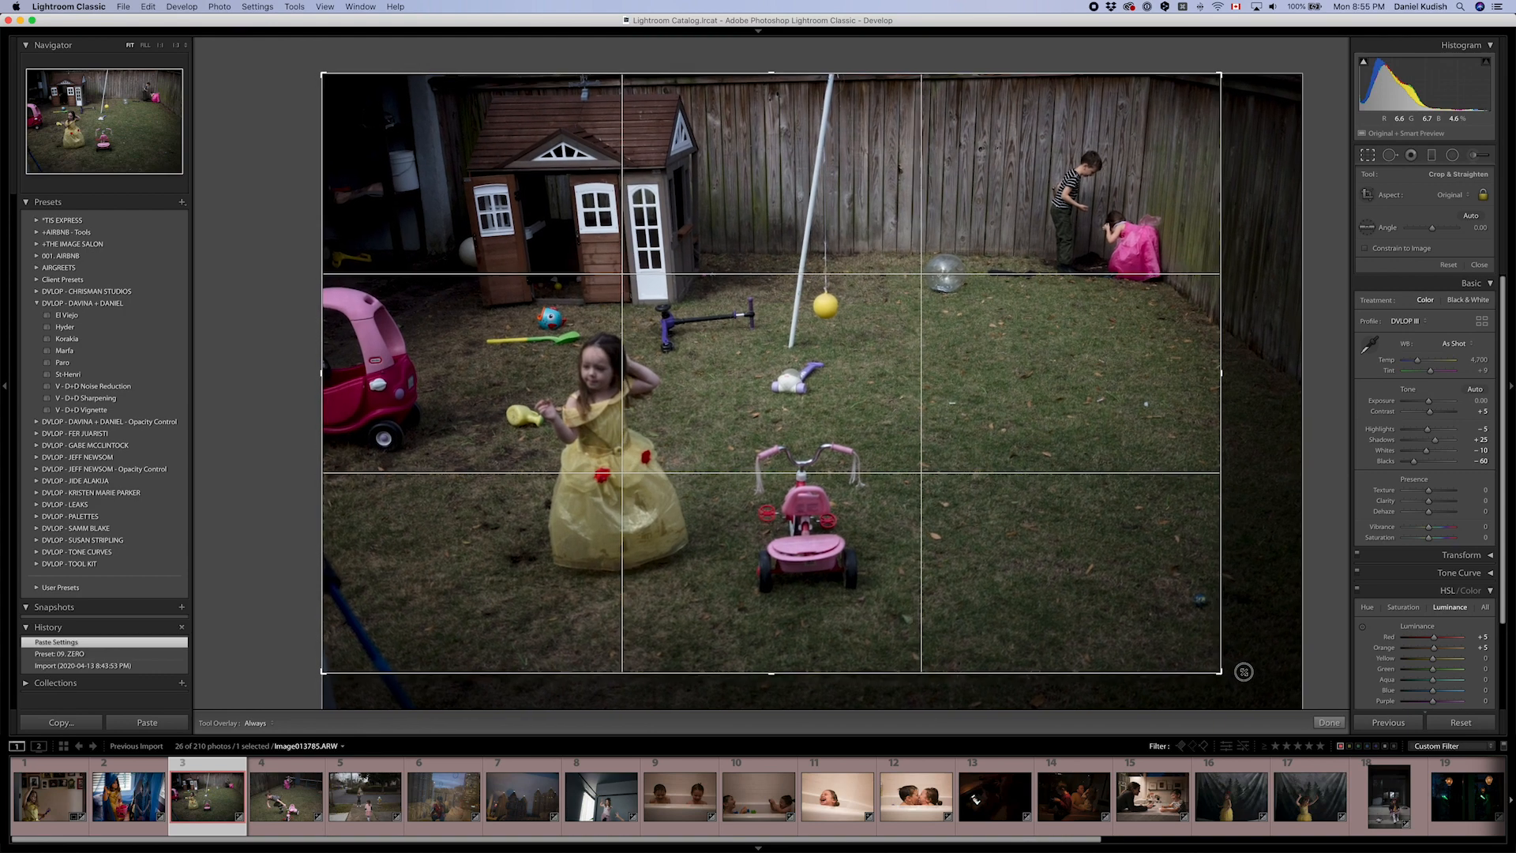
key("Return")
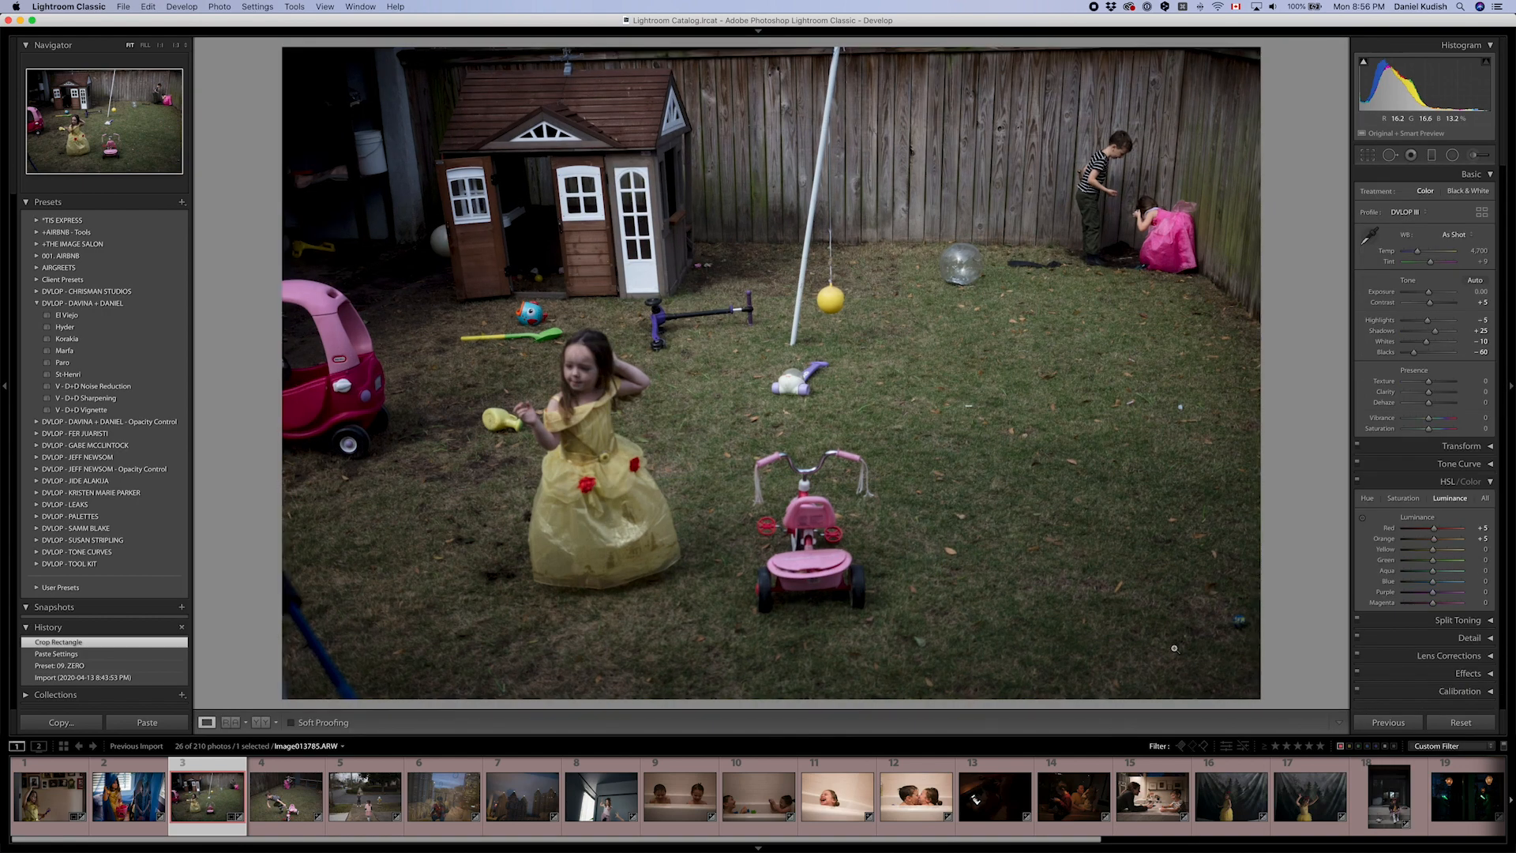
- Straighten the third photo by rotating its crop to an angle of about 0.63
key("r")
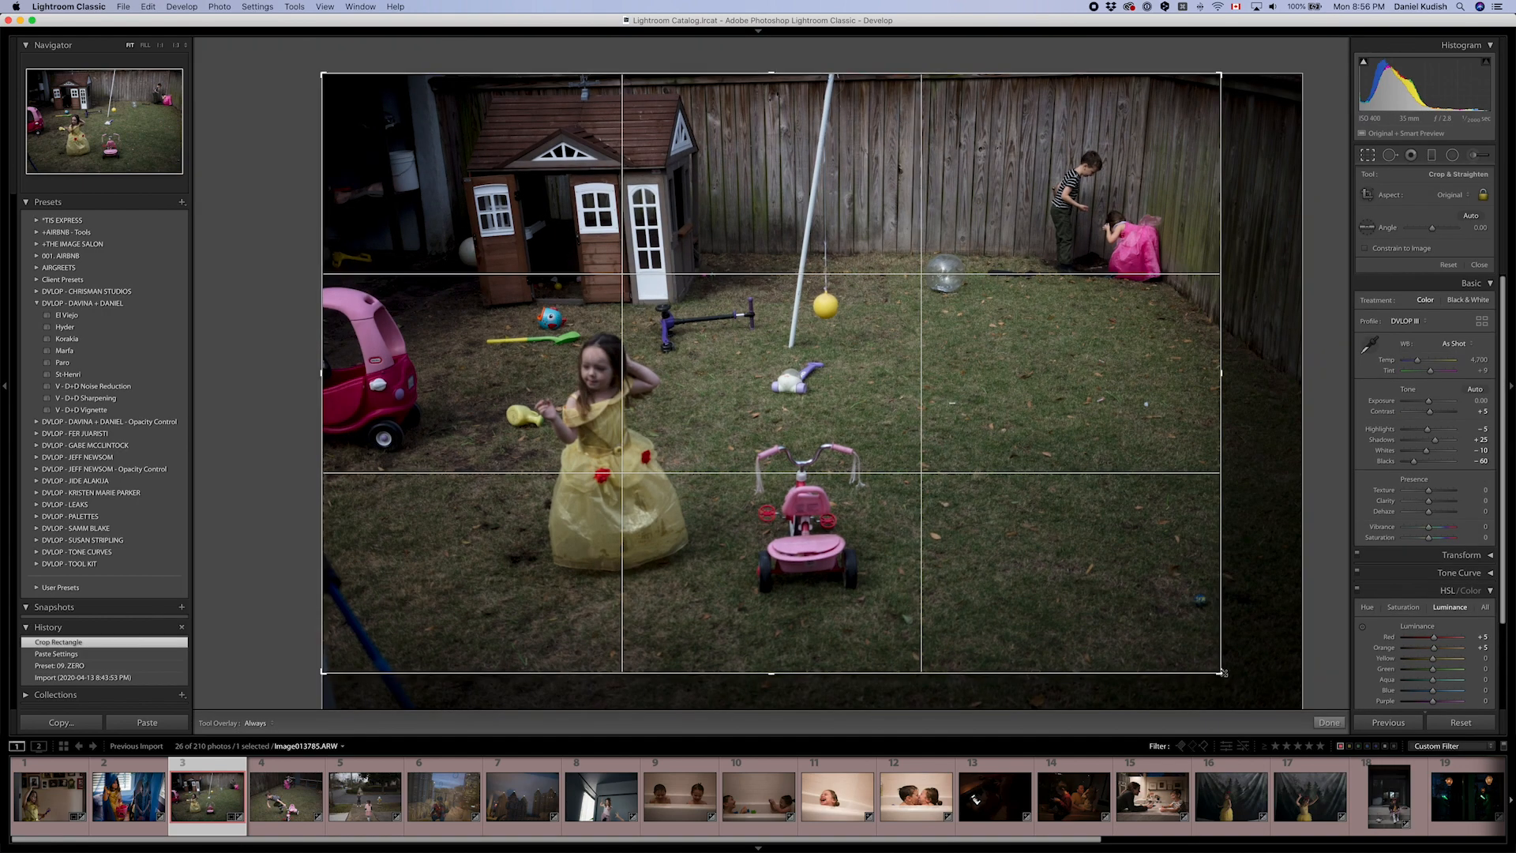
left_click_drag(1245, 633, 1219, 670)
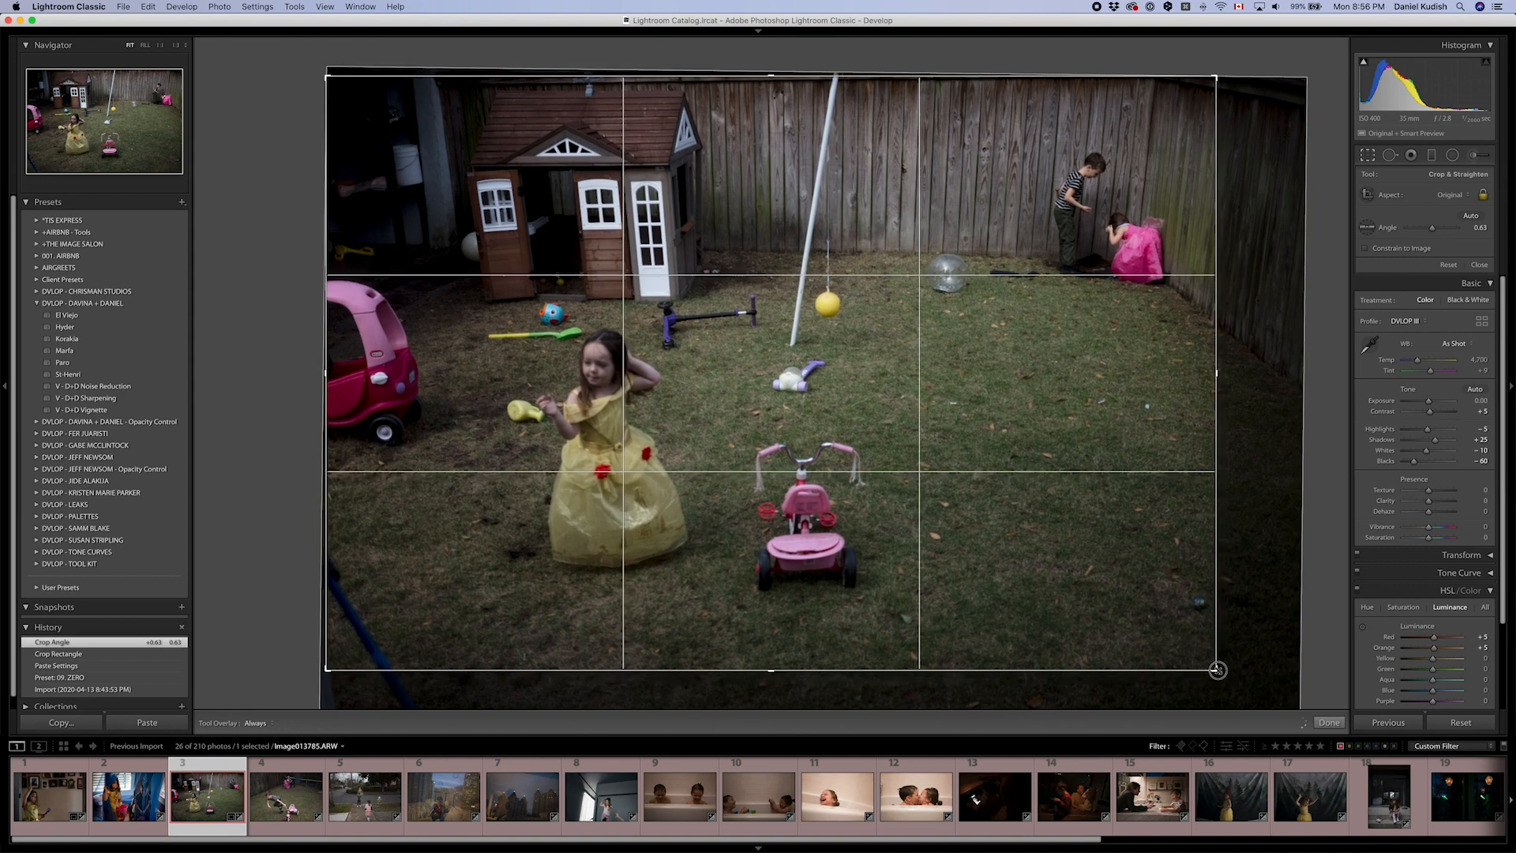
key("r")
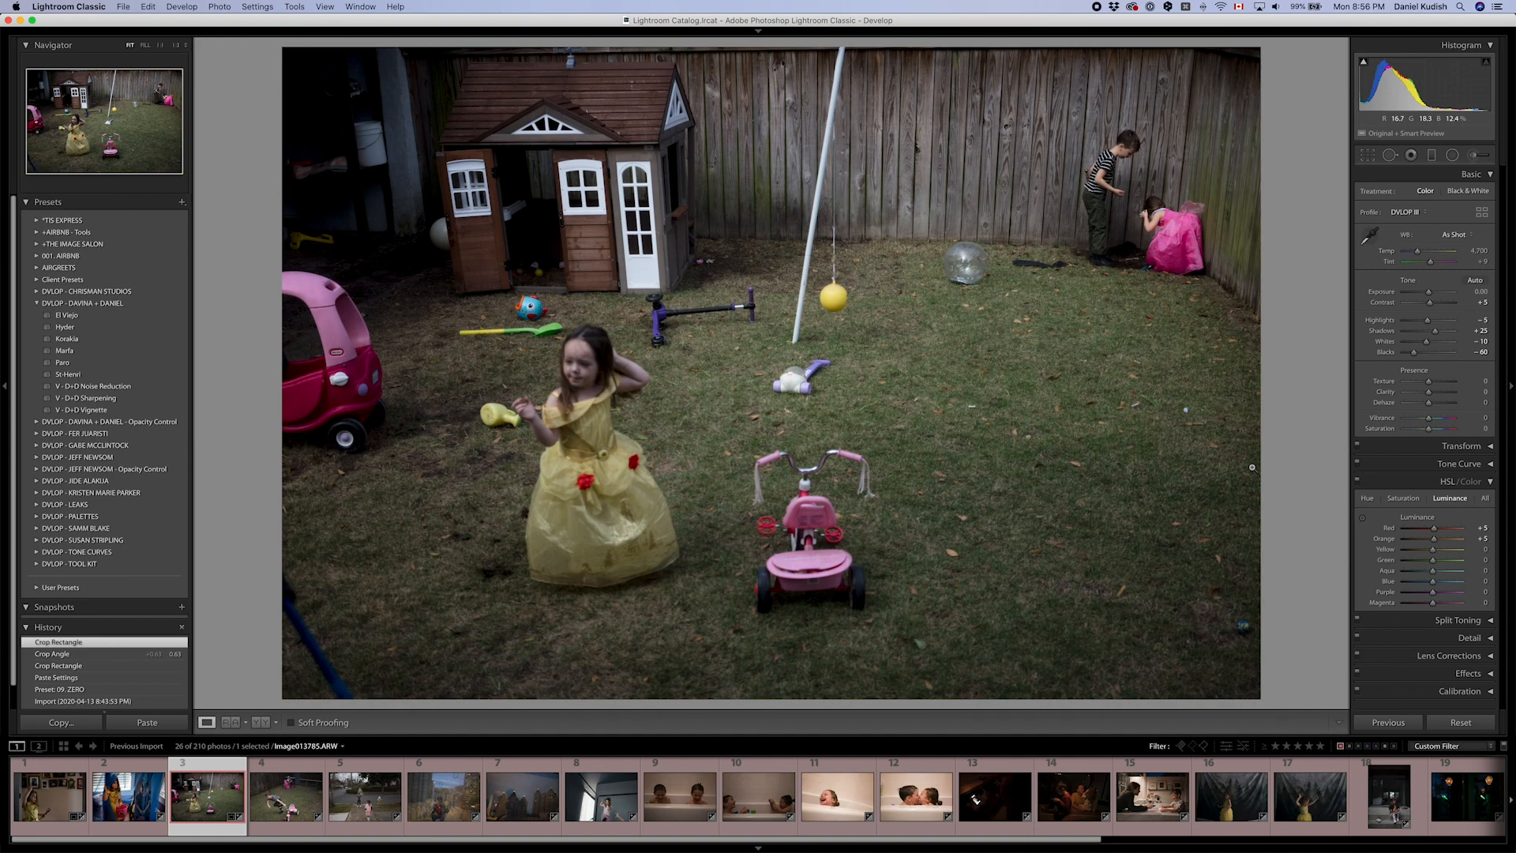
- Set the third photo's exposure to -0.20 and brush D+D Dodge over the children by the fence and the foreground lawn, enlarging the brush between strokes
left_click_drag(1476, 292, 1471, 293)
key("k")
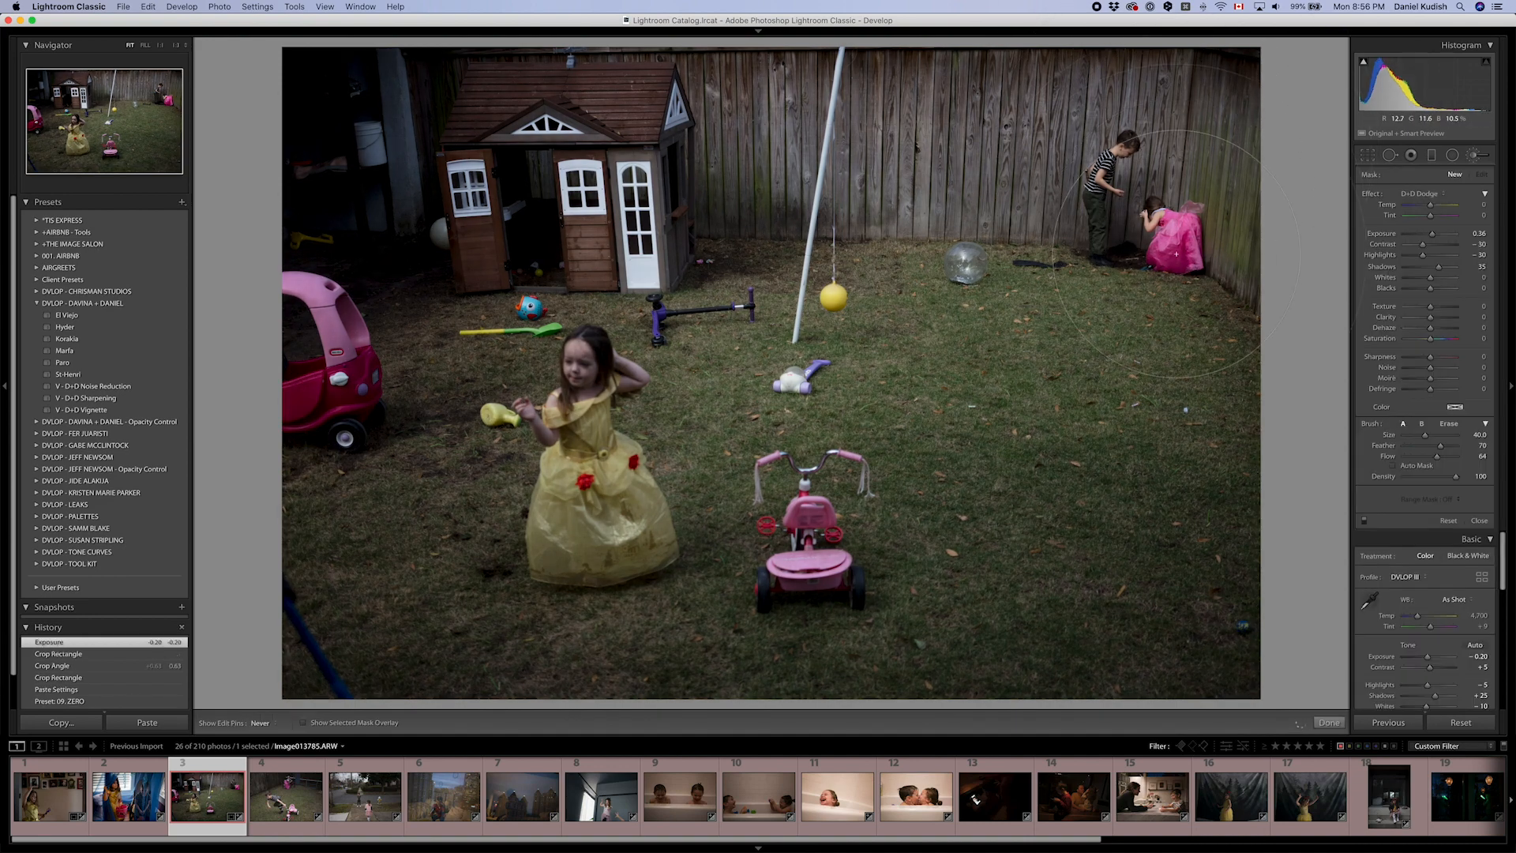
left_click_drag(1184, 334, 1173, 277)
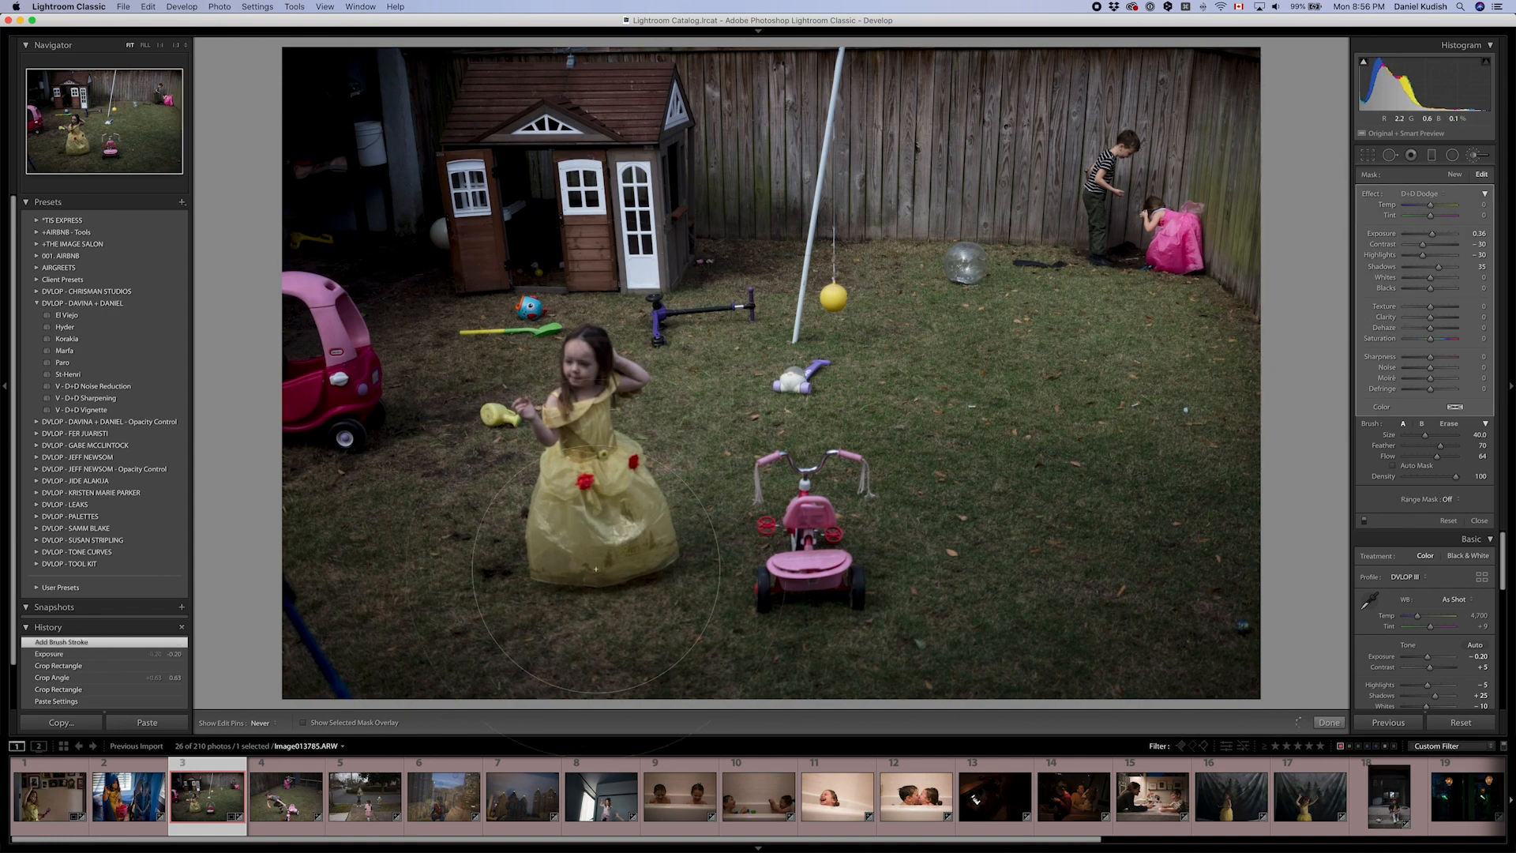
mouse_move(766, 636)
left_mouse_down()
mouse_move(798, 581)
mouse_move(924, 613)
left_mouse_up()
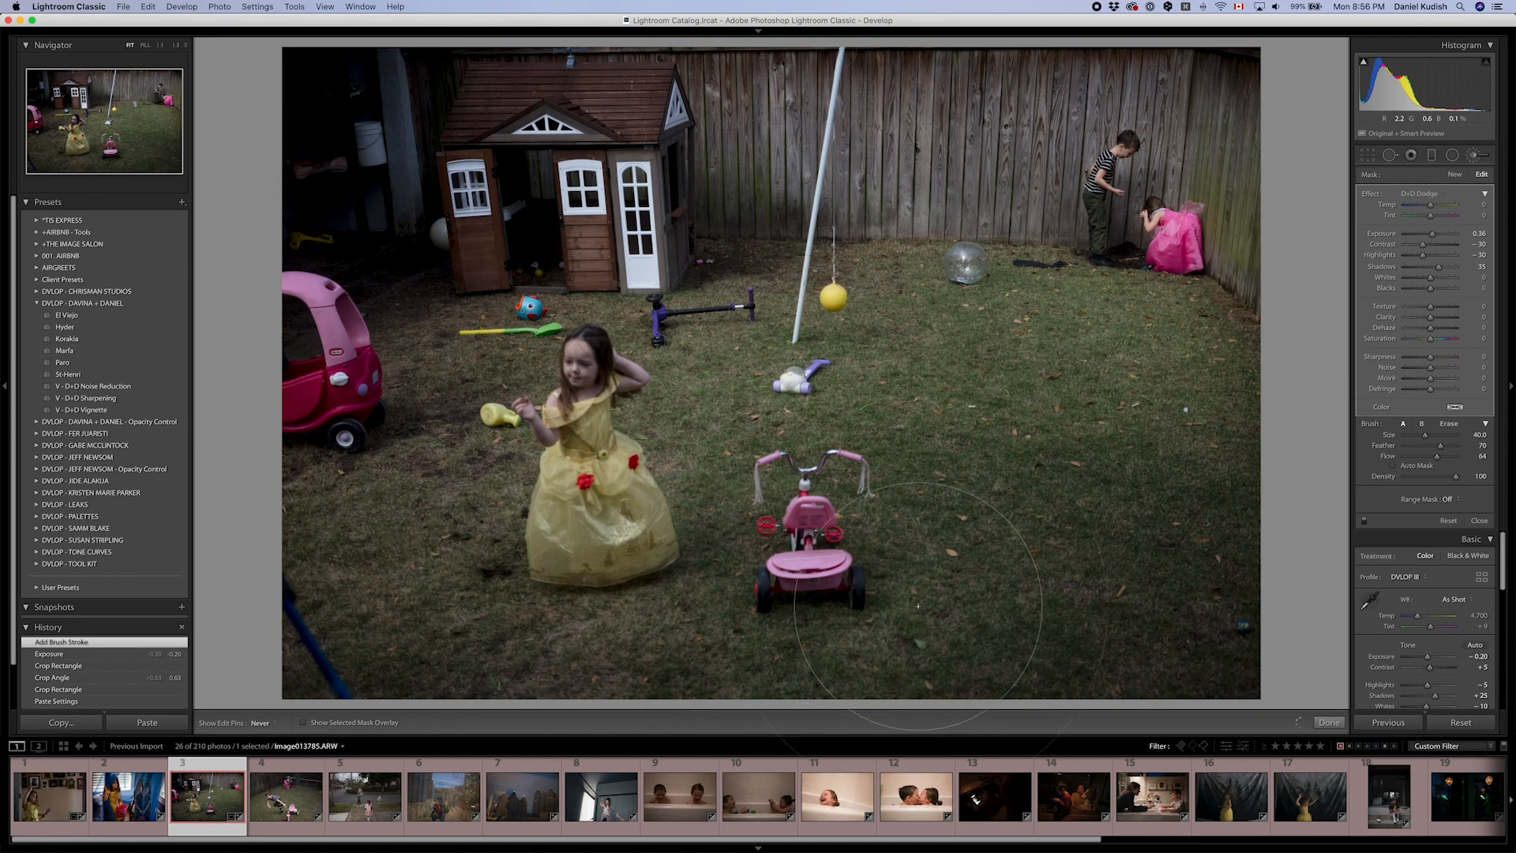
scroll(1146, 592, "up", 5)
left_click_drag(1146, 592, 1205, 643)
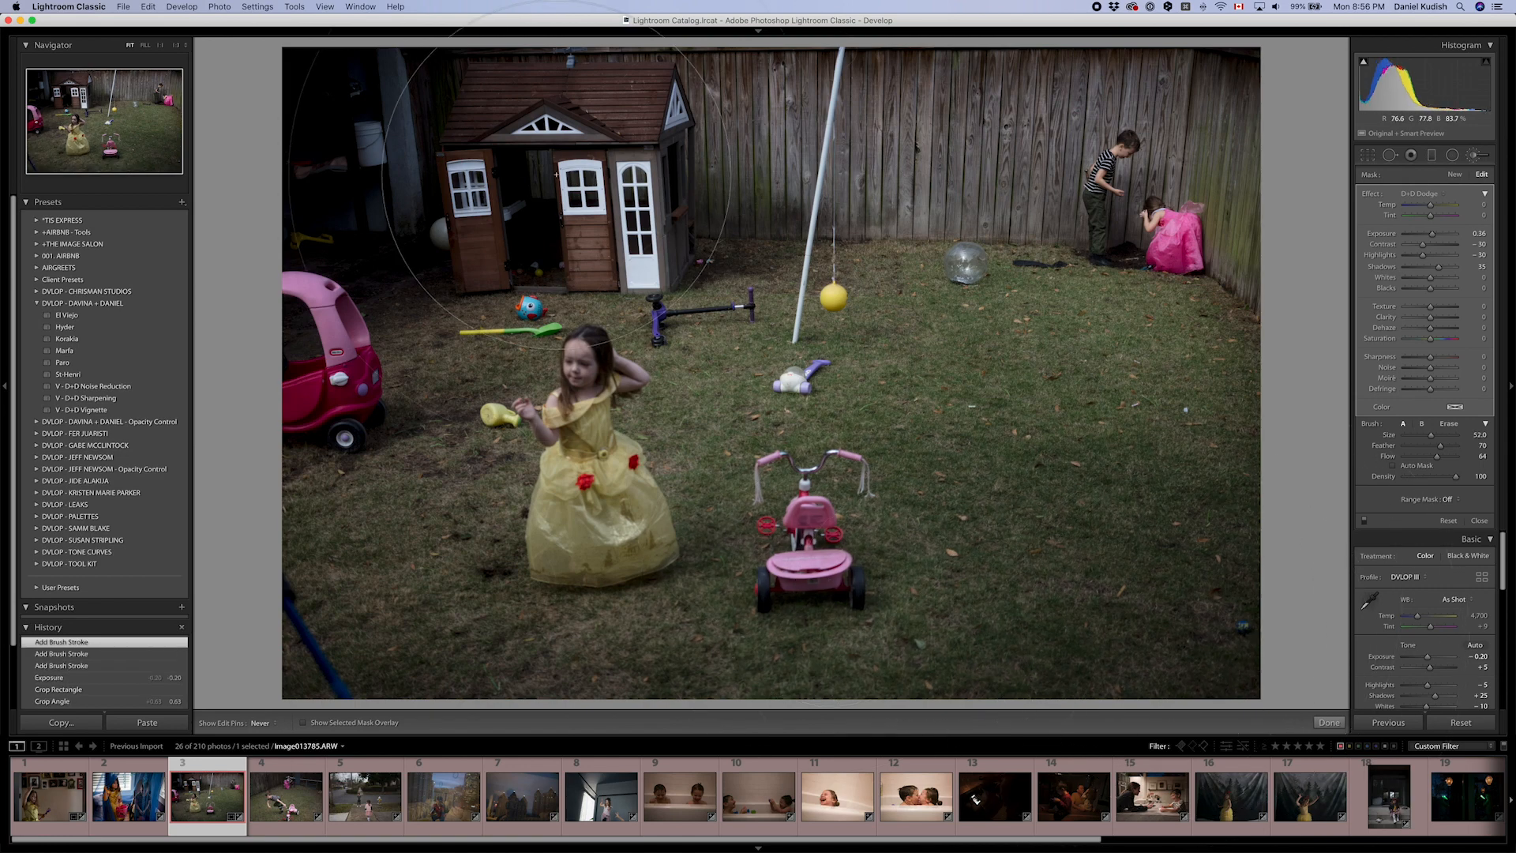
mouse_move(1161, 233)
left_mouse_down()
mouse_move(983, 239)
mouse_move(1032, 246)
left_mouse_up()
key("k")
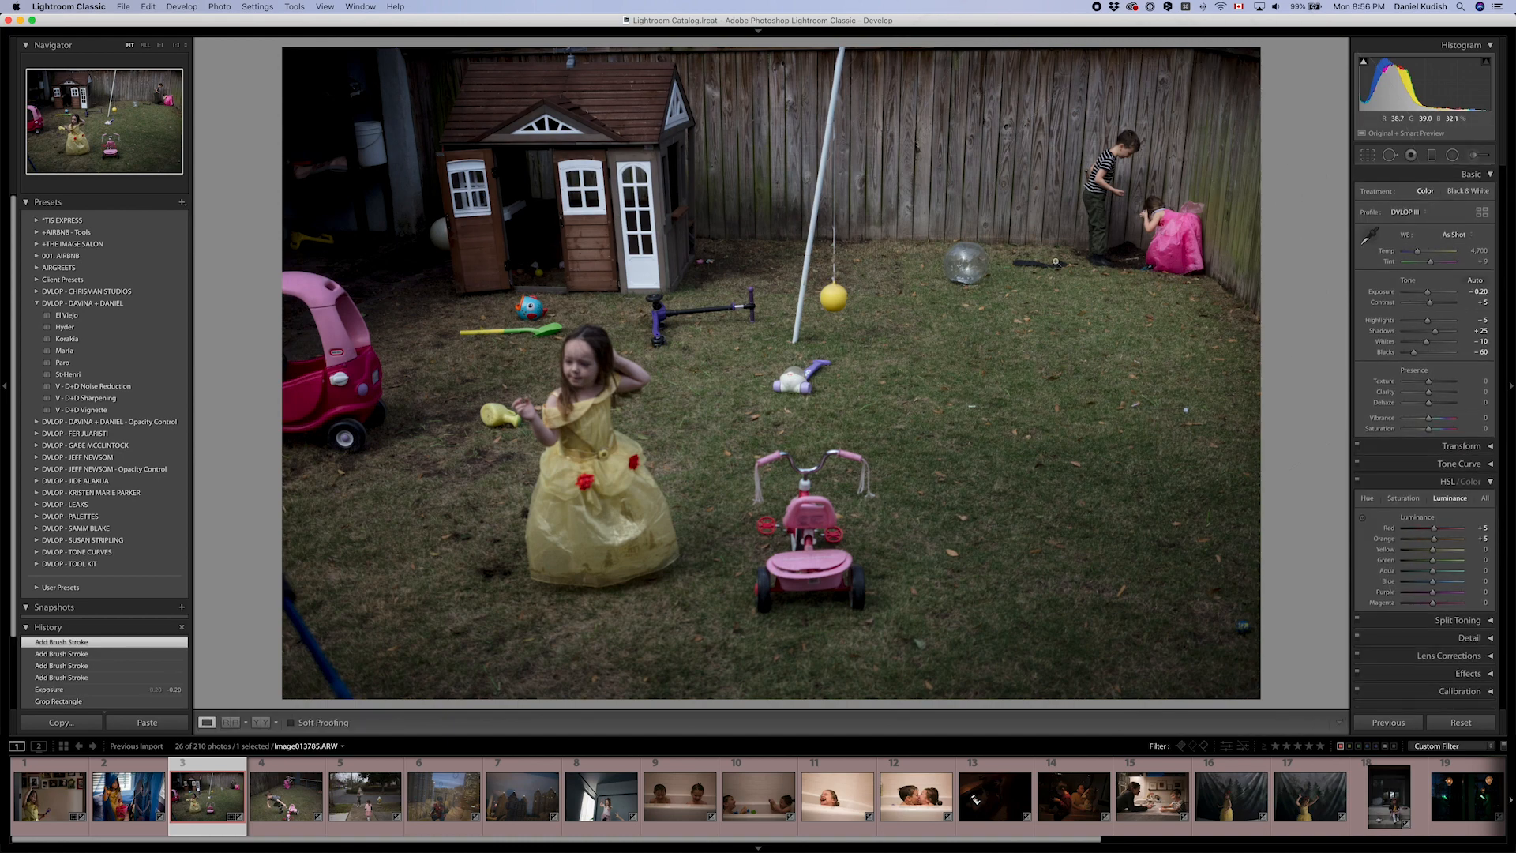
- Raise the third photo's contrast slightly
key("Up")
key("Up")
key("Up")
- Paste the copied settings onto the fourth photo and set its exposure to +0.10
key("Right")
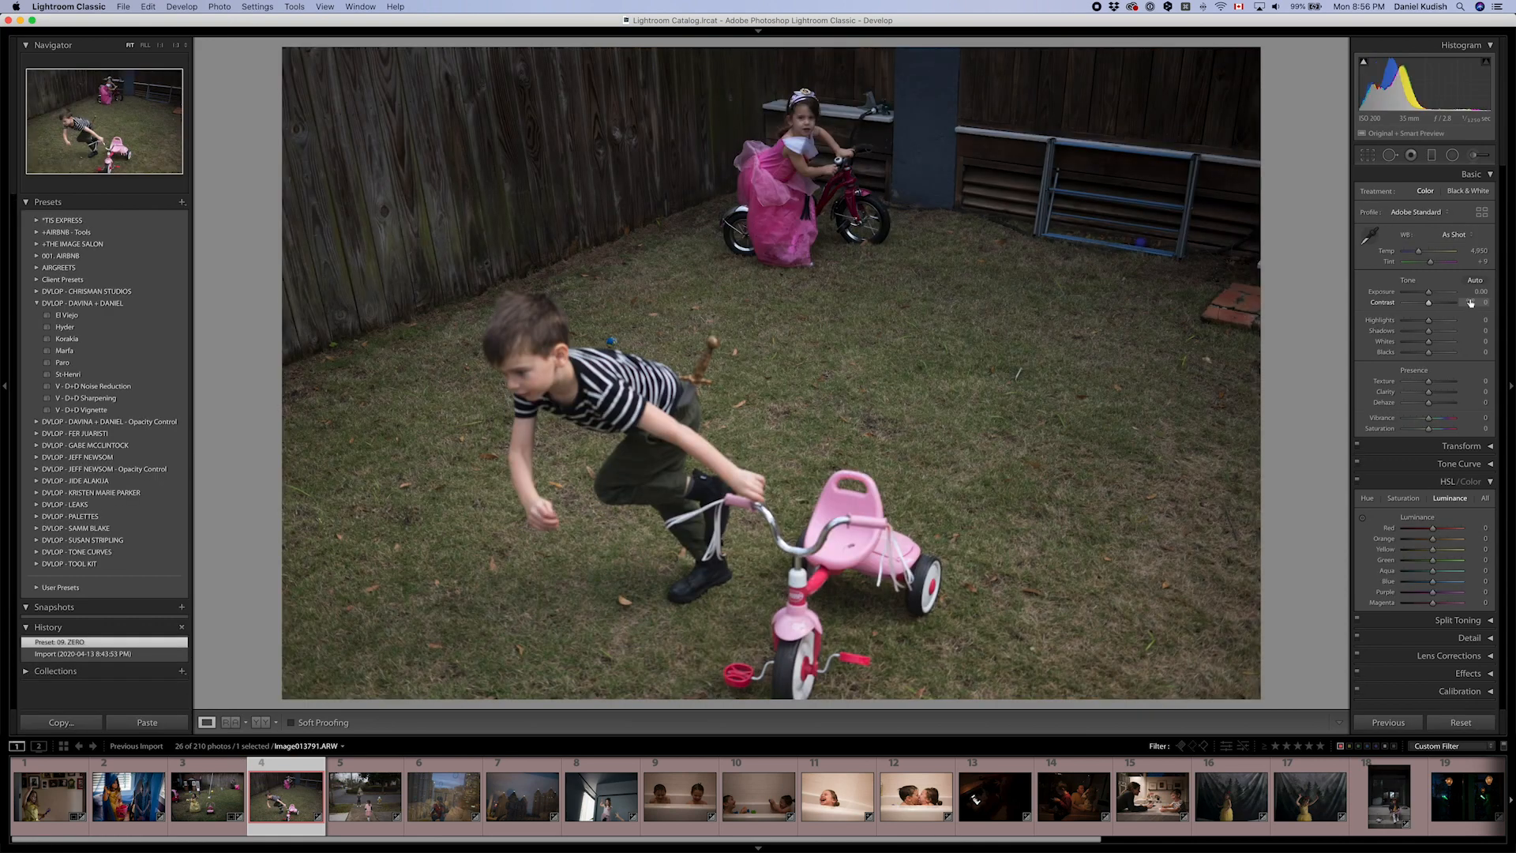
key("super+shift+v")
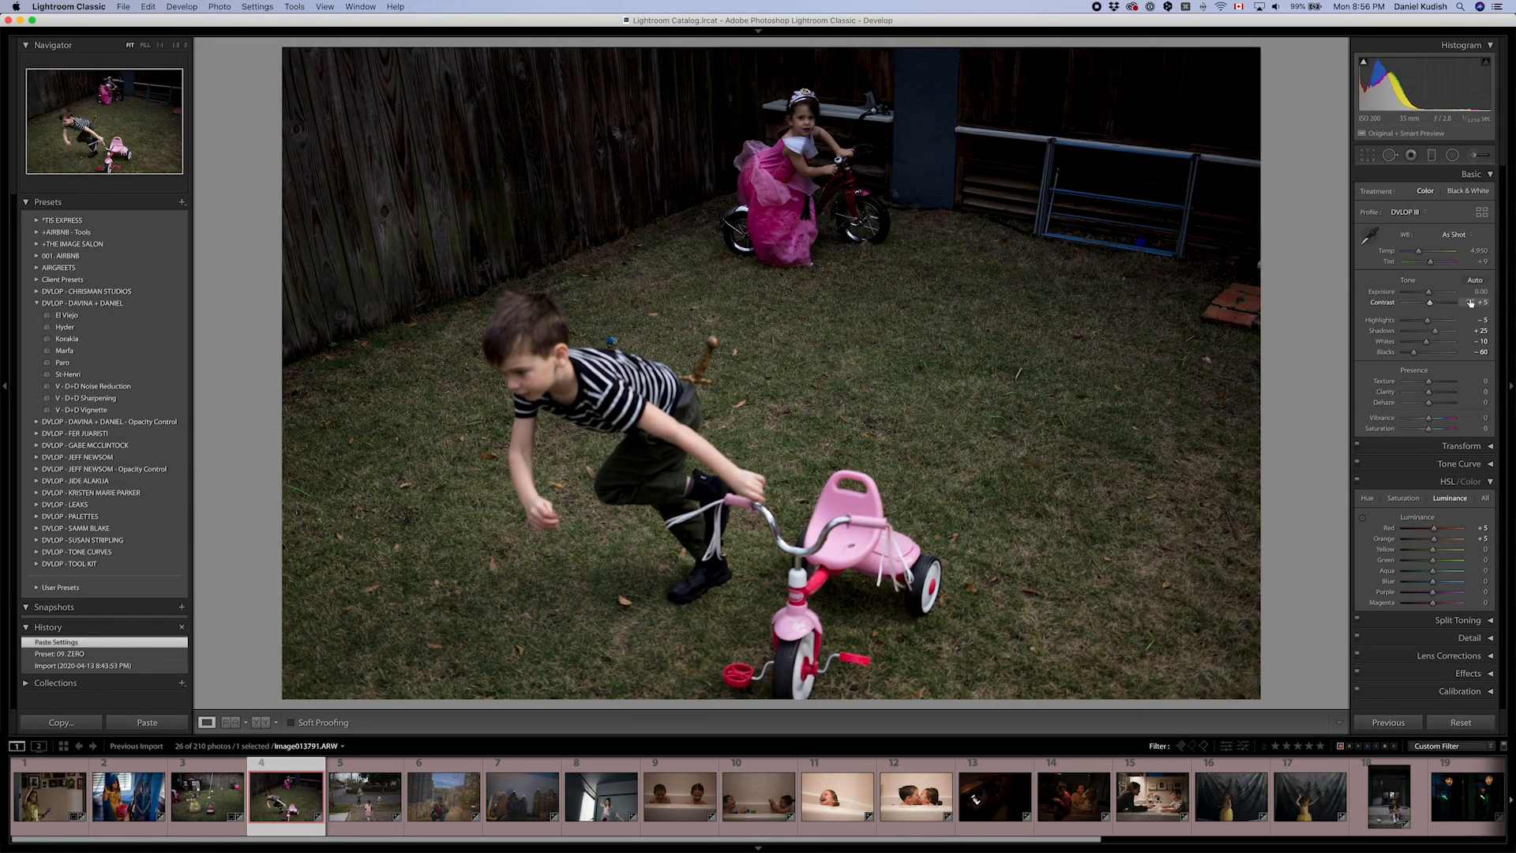
key("Down")
key("Down")
key("Up")
key("Up")
key("Up")
key("Up")
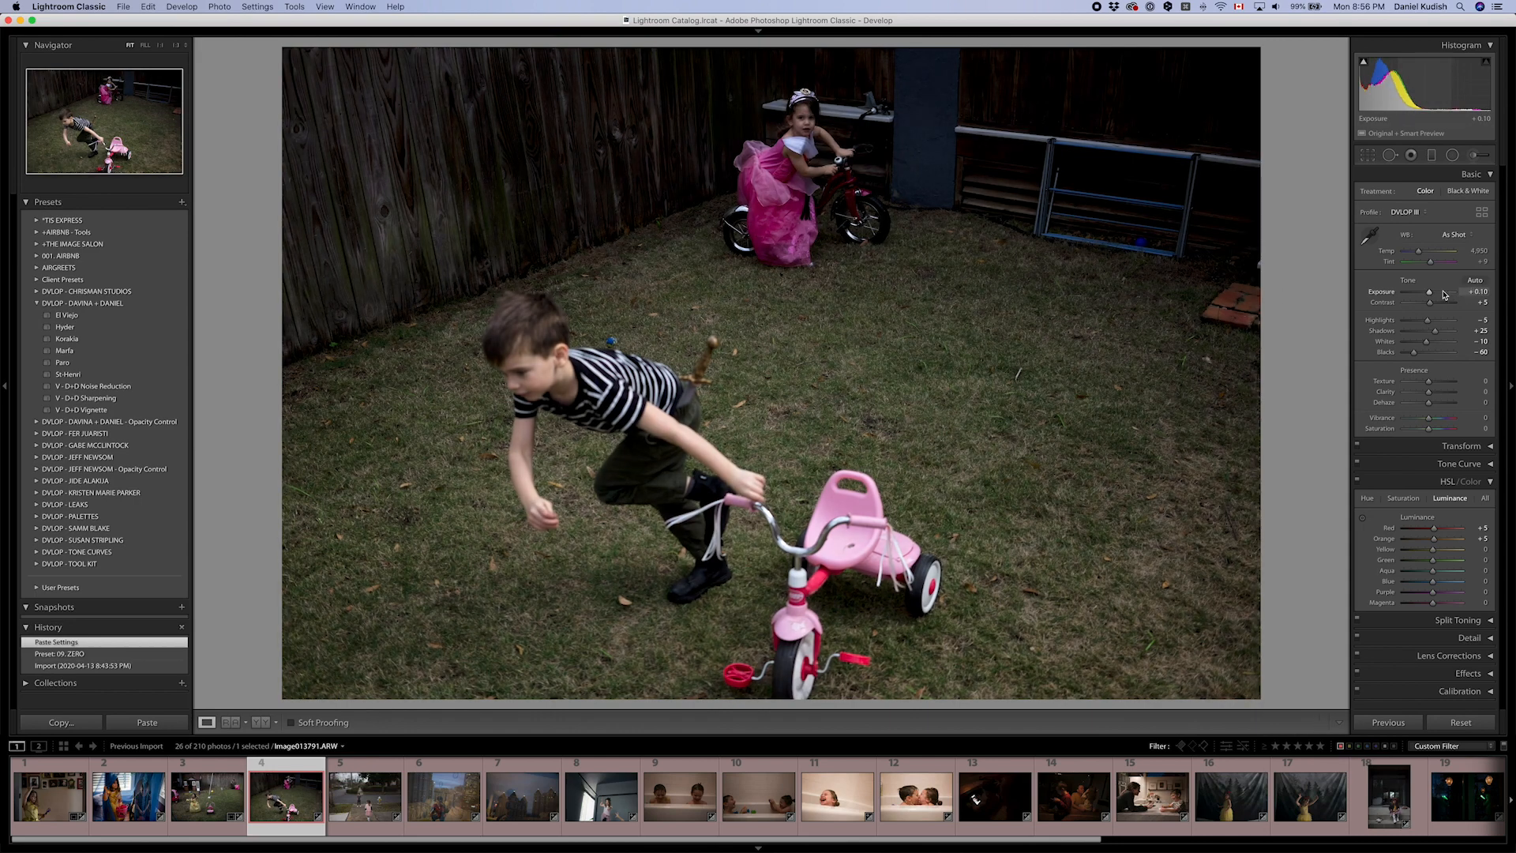
- Apply the St-Henri black-and-white preset to the fourth photo and set its highlights to -70
left_click(175, 374)
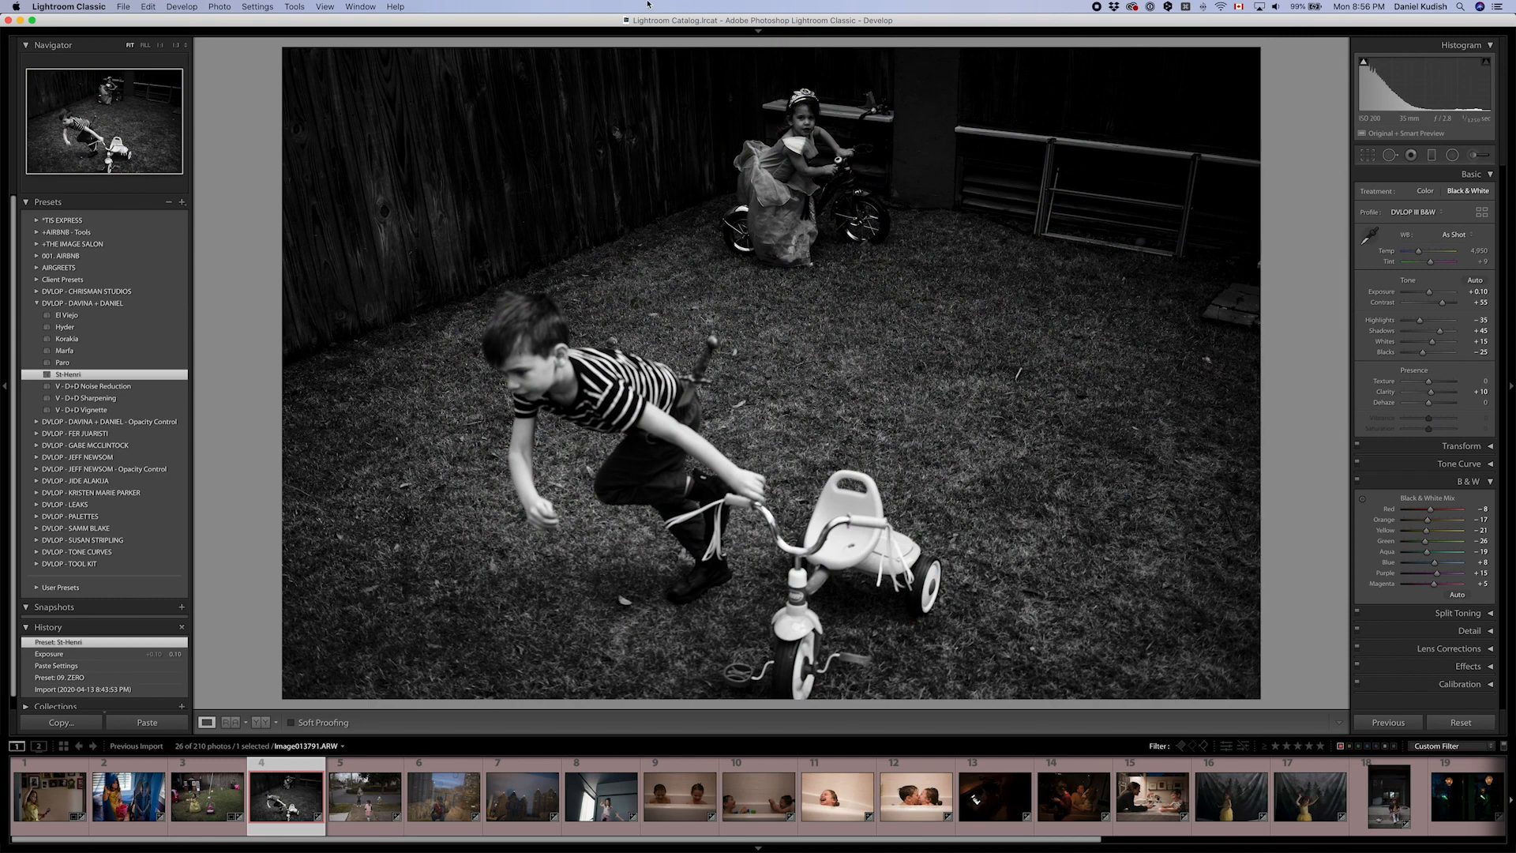
key("Down")
key("Down")
key("Down")
key("Down")
key("Down")
key("Down")
key("Down")
key("Down")
key("Down")
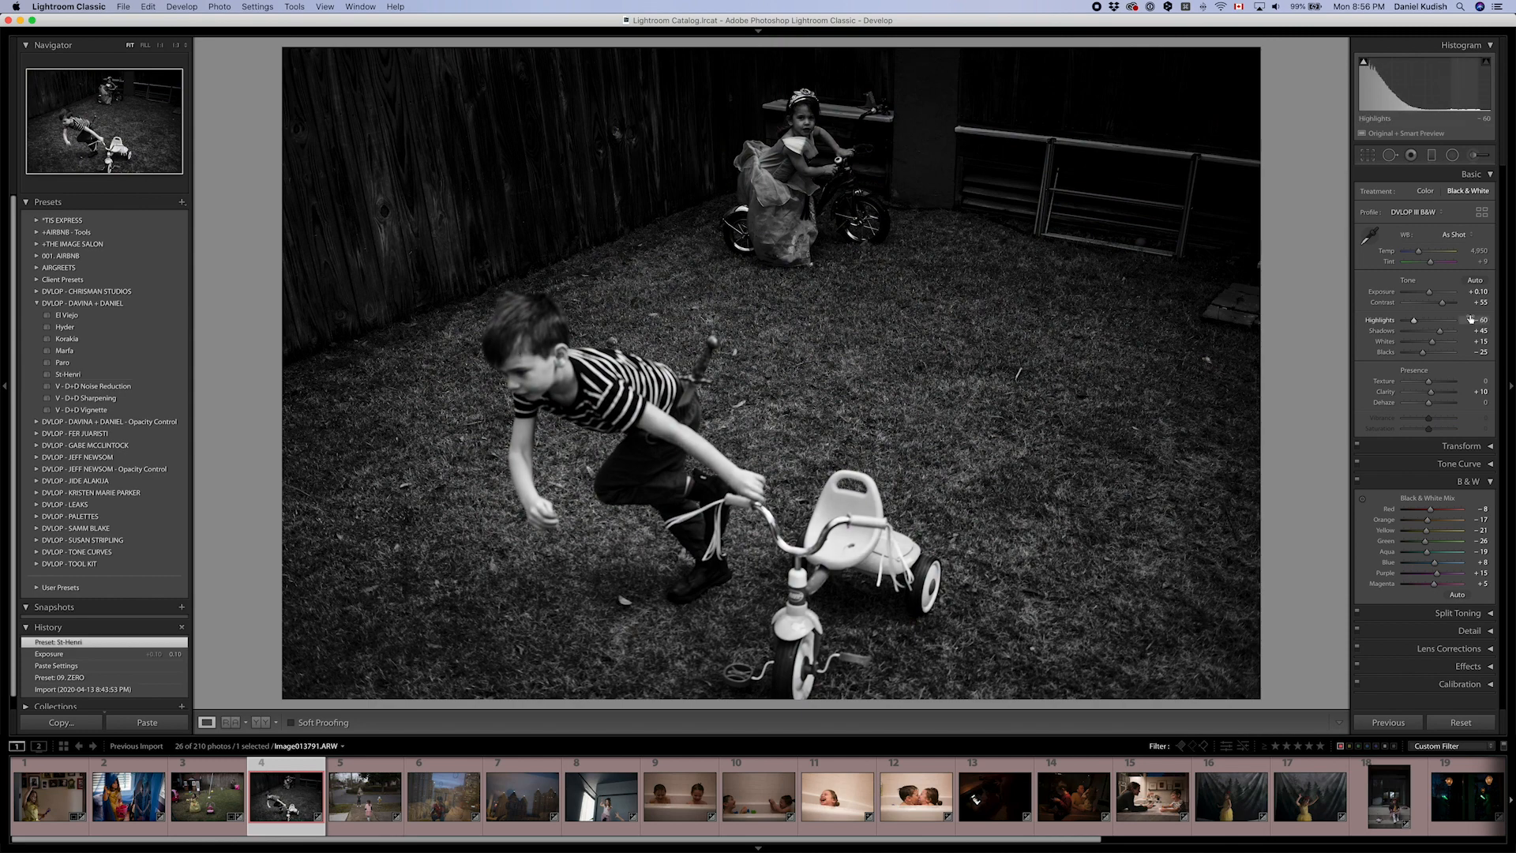
key("Down")
key("Down")
- Set the fourth photo's whites to +10 and exposure to -0.30
key("Down")
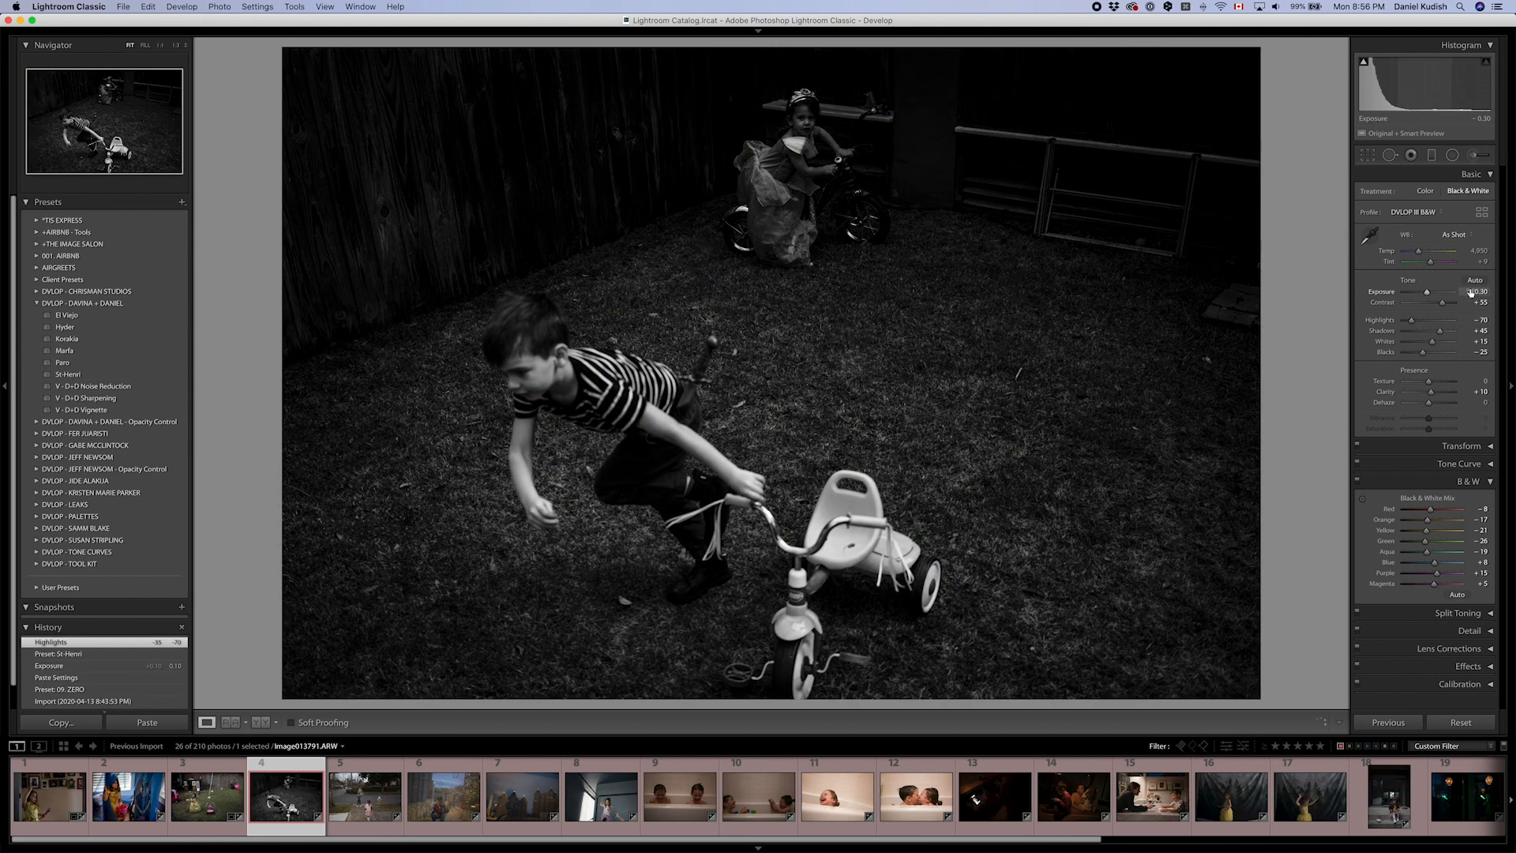
key("Down")
key("Down")
key("Down")
key("Down")
key("Down")
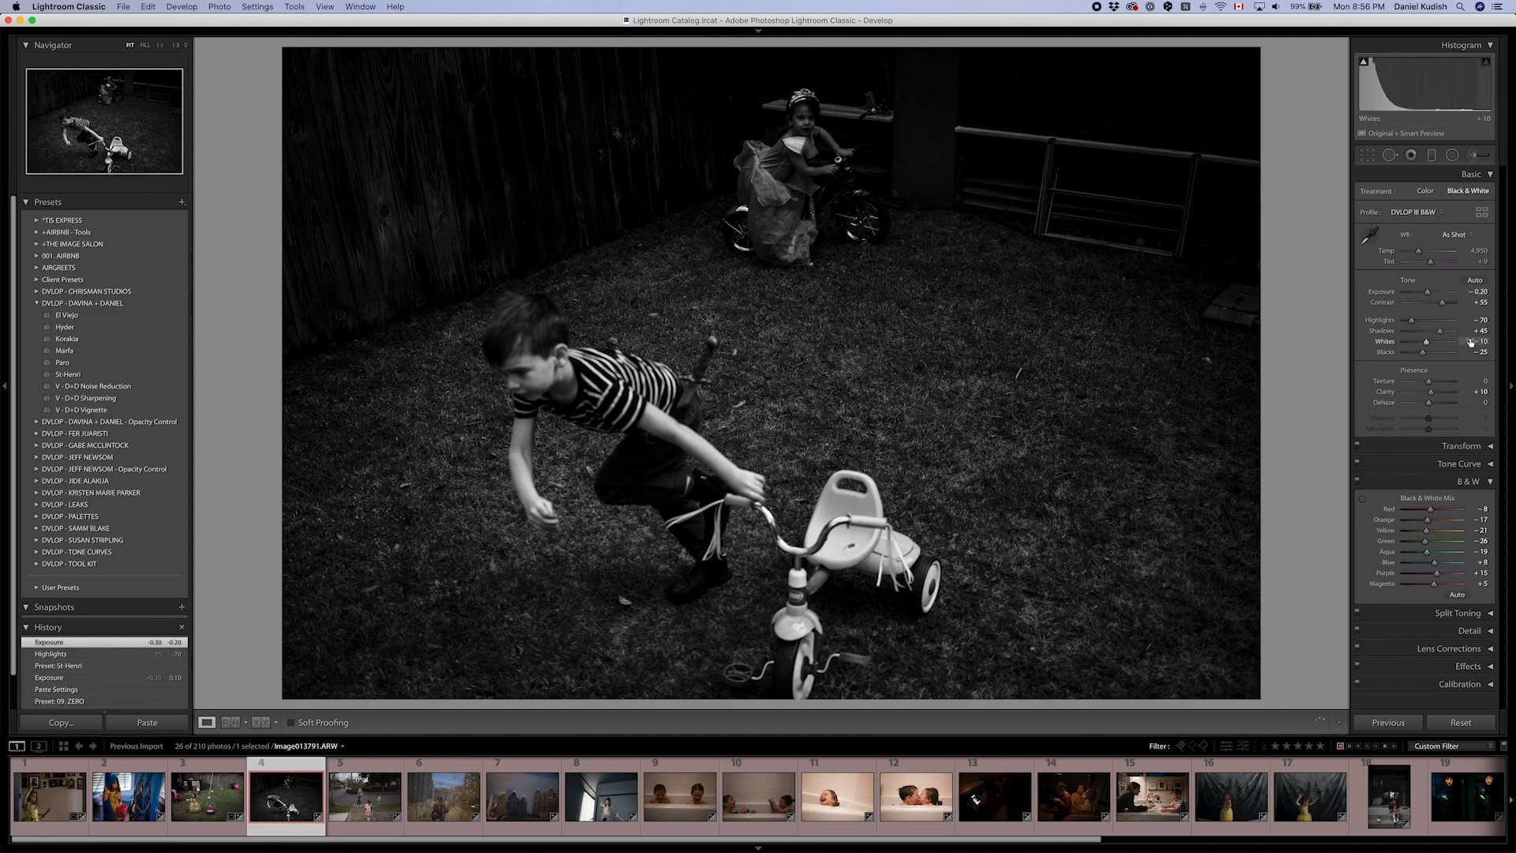
key("Up")
key("Up")
key("Up")
key("Up")
key("Down")
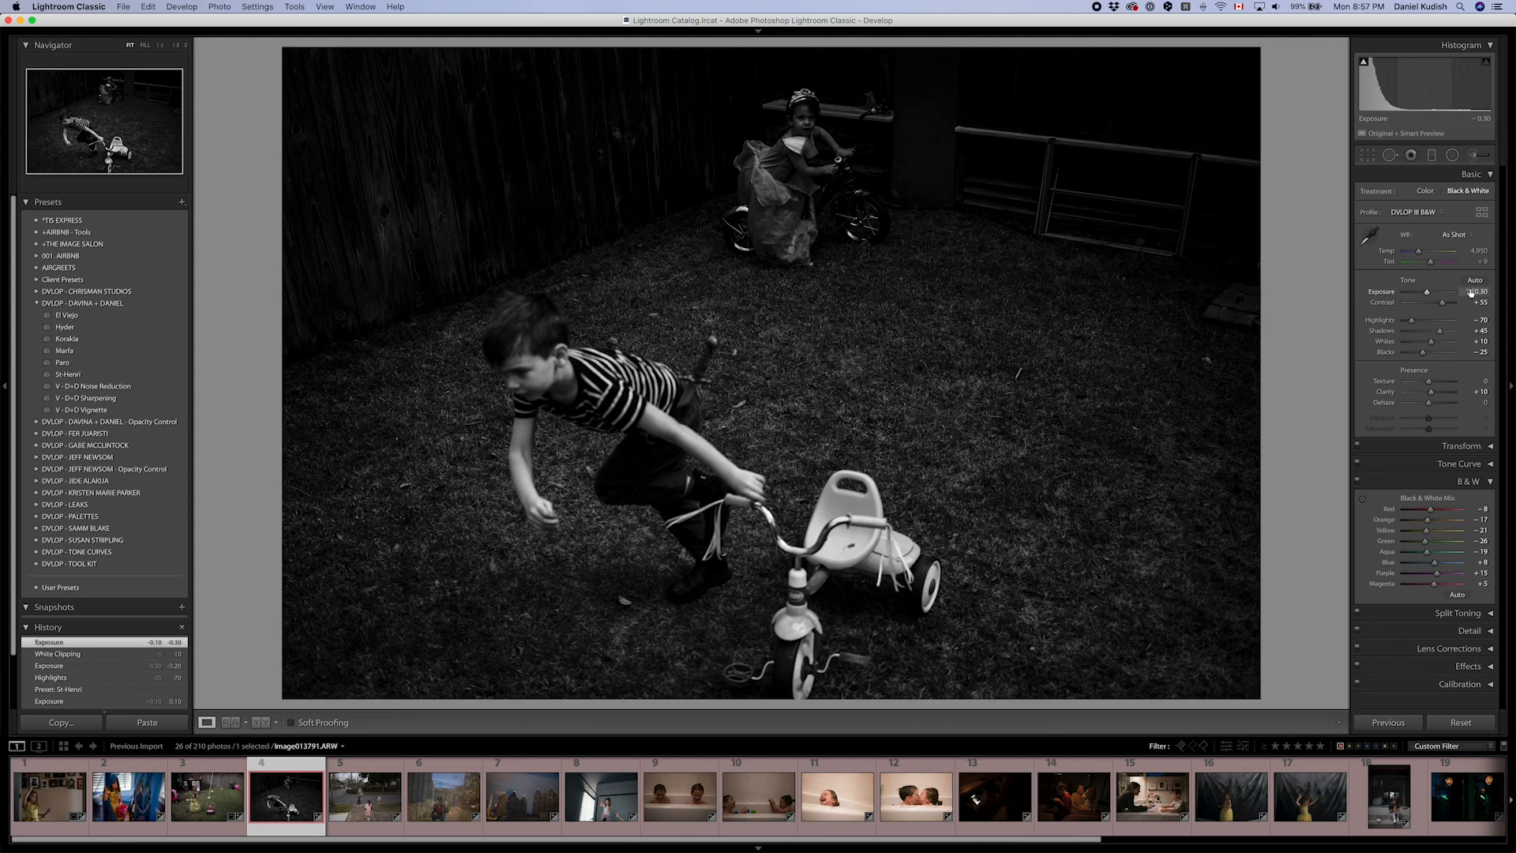
- Add a large elliptical radial filter with the D+D Dodge effect around the boy and the tricycle
key("shift+m")
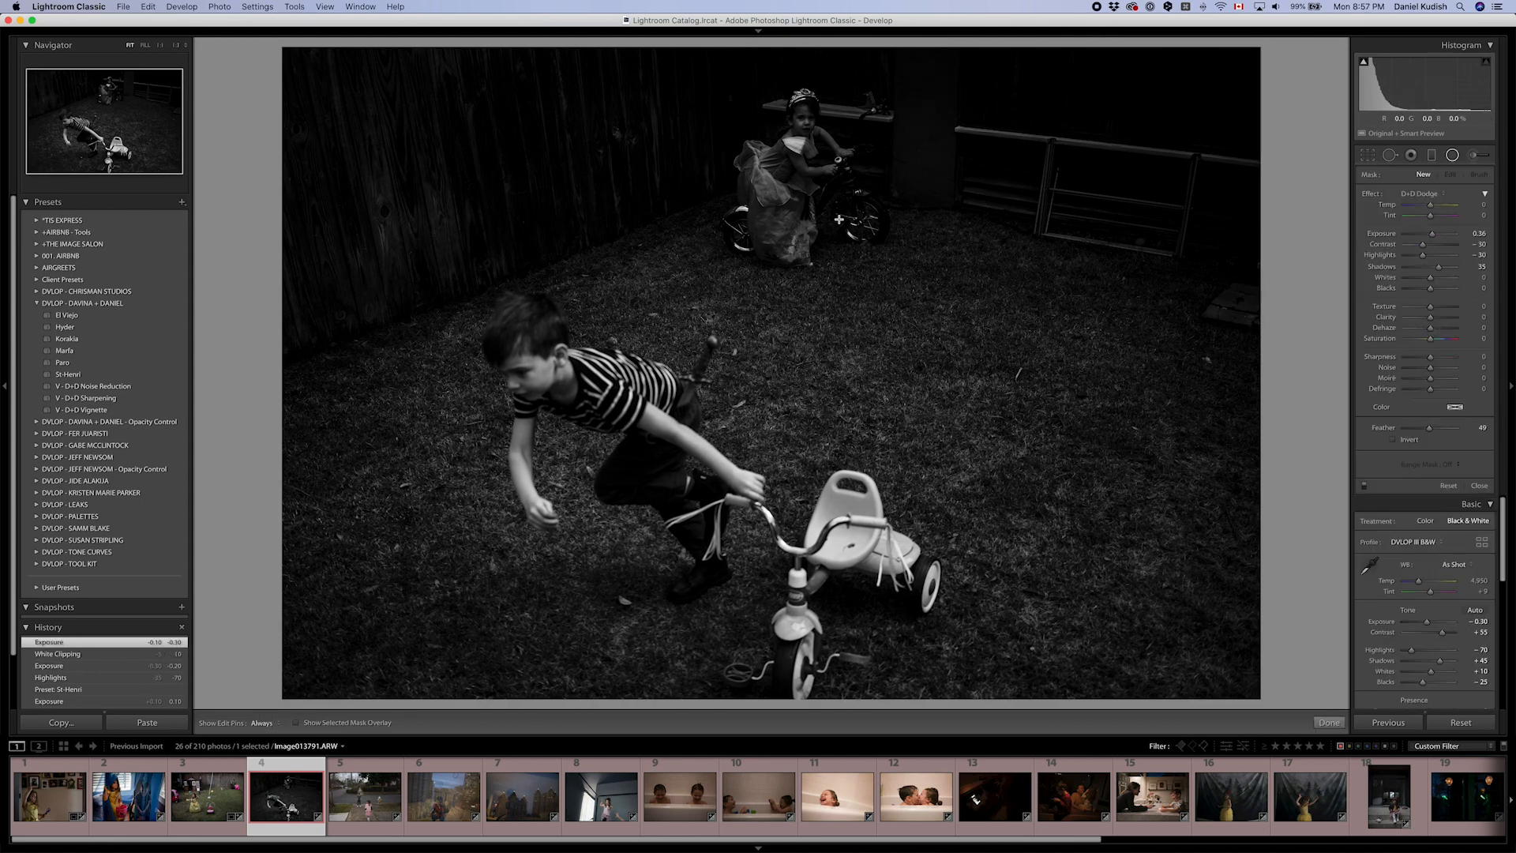
mouse_move(772, 384)
left_mouse_down()
mouse_move(969, 576)
mouse_move(1205, 677)
left_mouse_up()
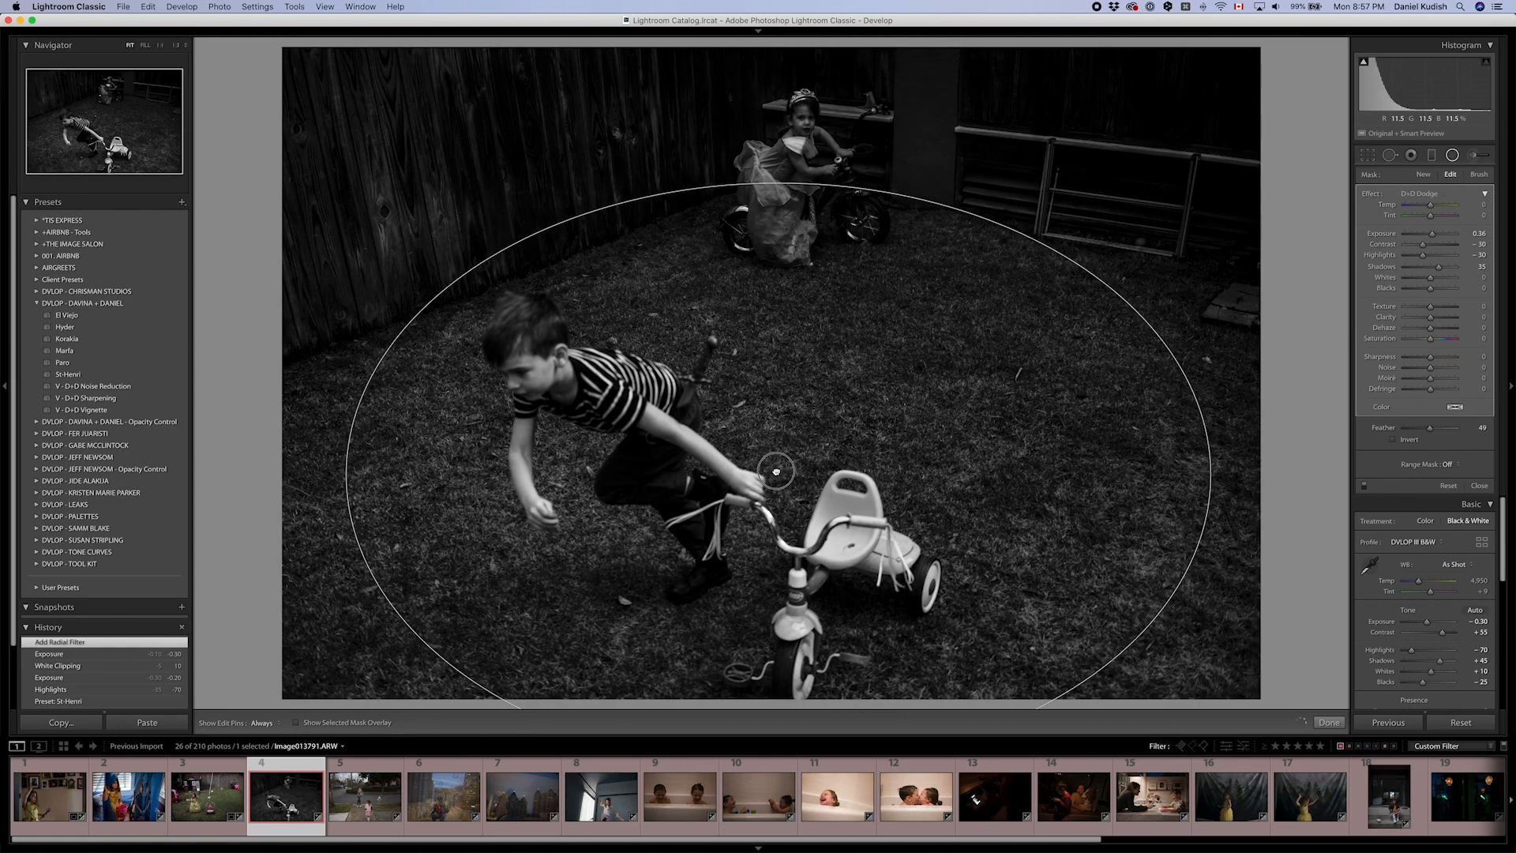
- Move the radial filter lower so it centres on the tricycle's handlebar, and raise the filter's exposure
left_click_drag(773, 384, 776, 522)
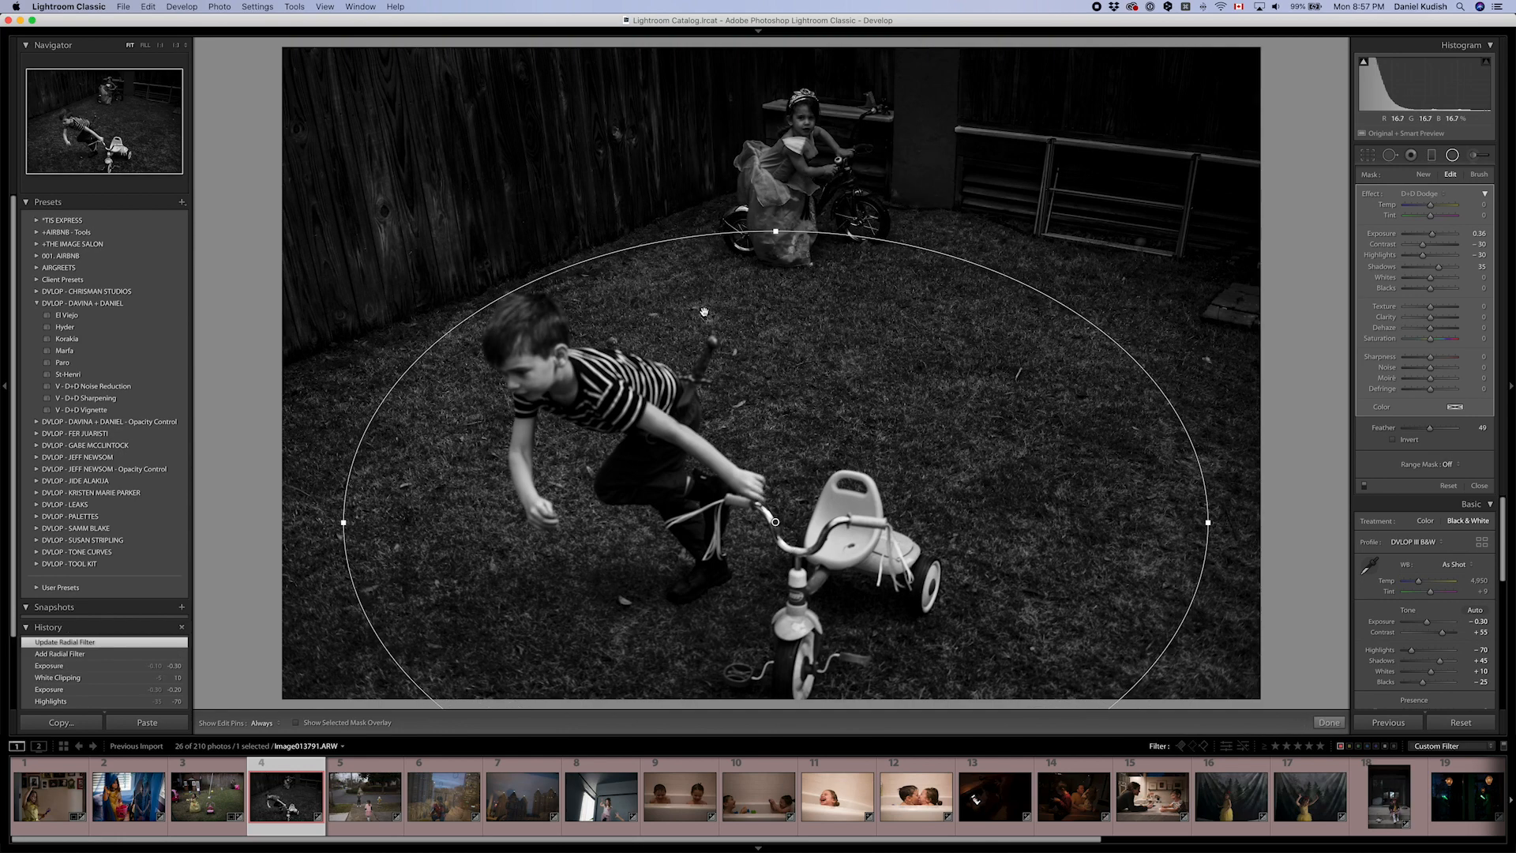
key("Up")
key("Up")
key("Up")
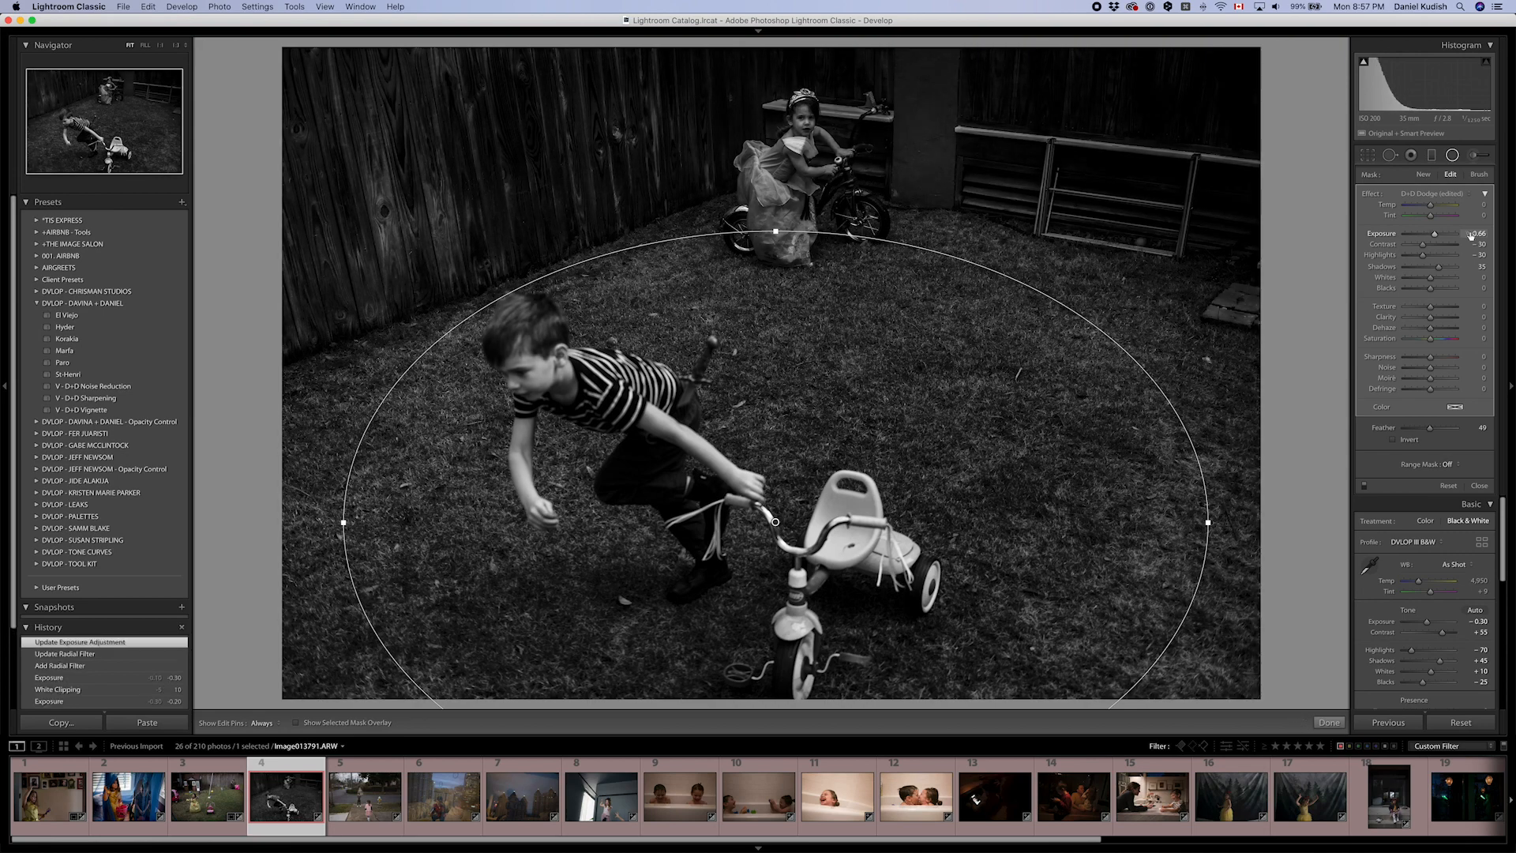
key("Down")
key("shift+m")
- Try small exposure changes on the whole fourth photo
key("Up")
key("Up")
key("Down")
key("Down")
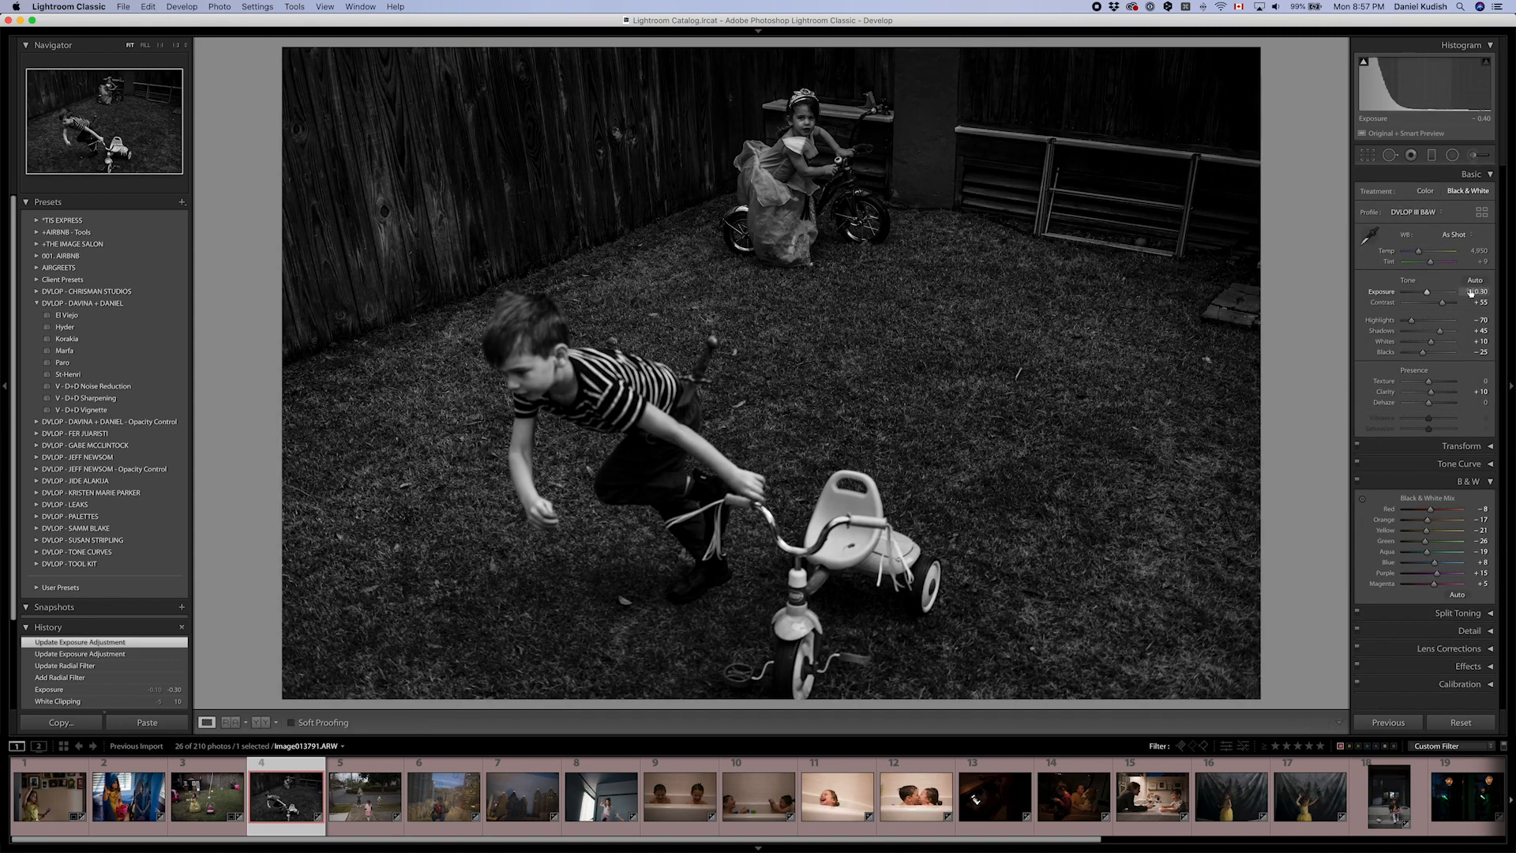
- Brush the D+D Dodge effect over the fence, the girl and the upper lawn with a large brush, size 41
key("k")
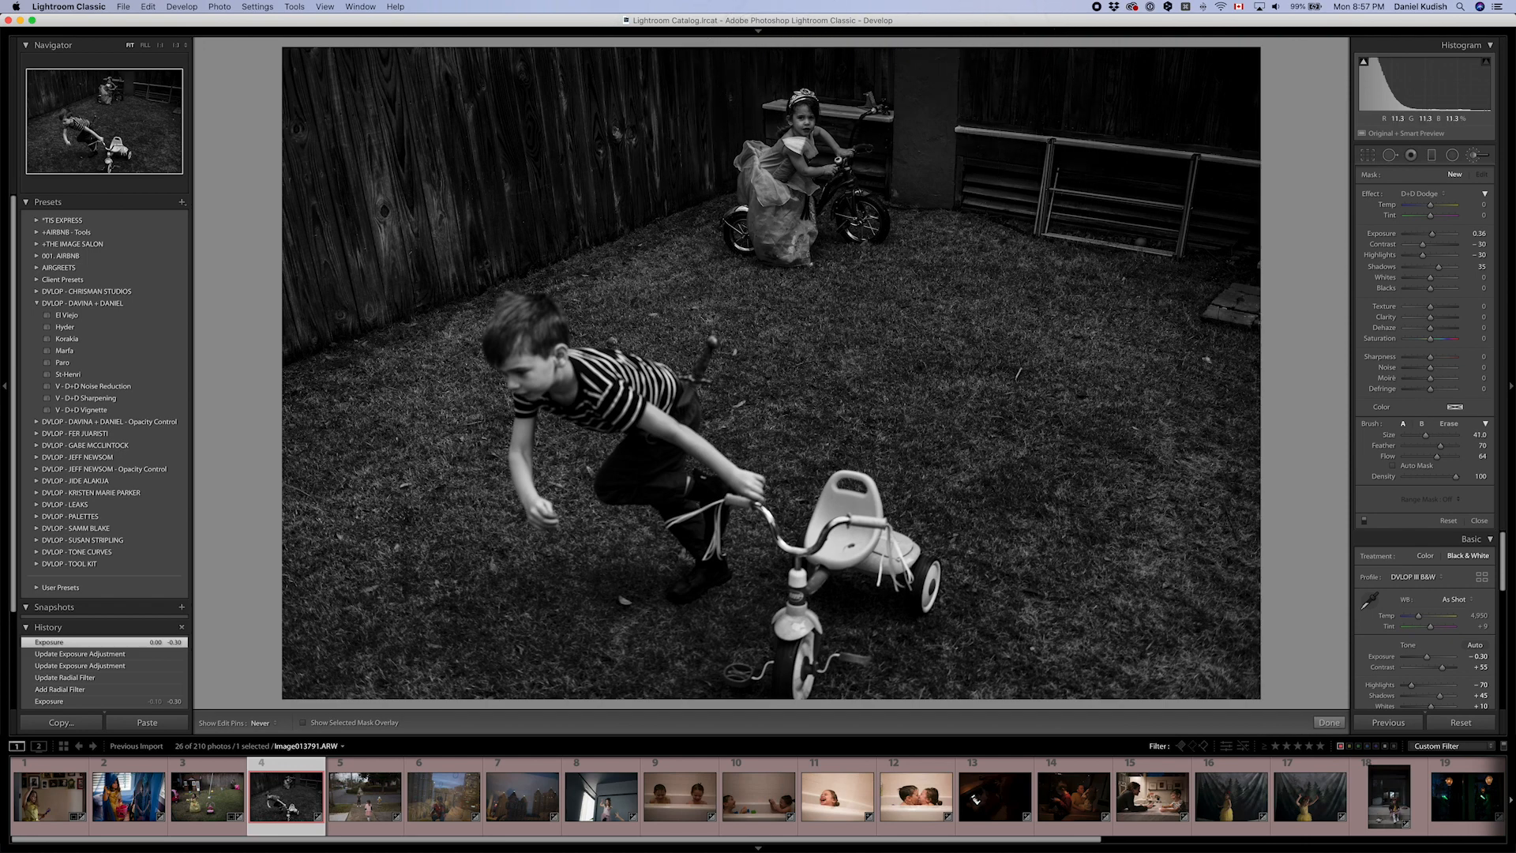
scroll(777, 118, "down", 1)
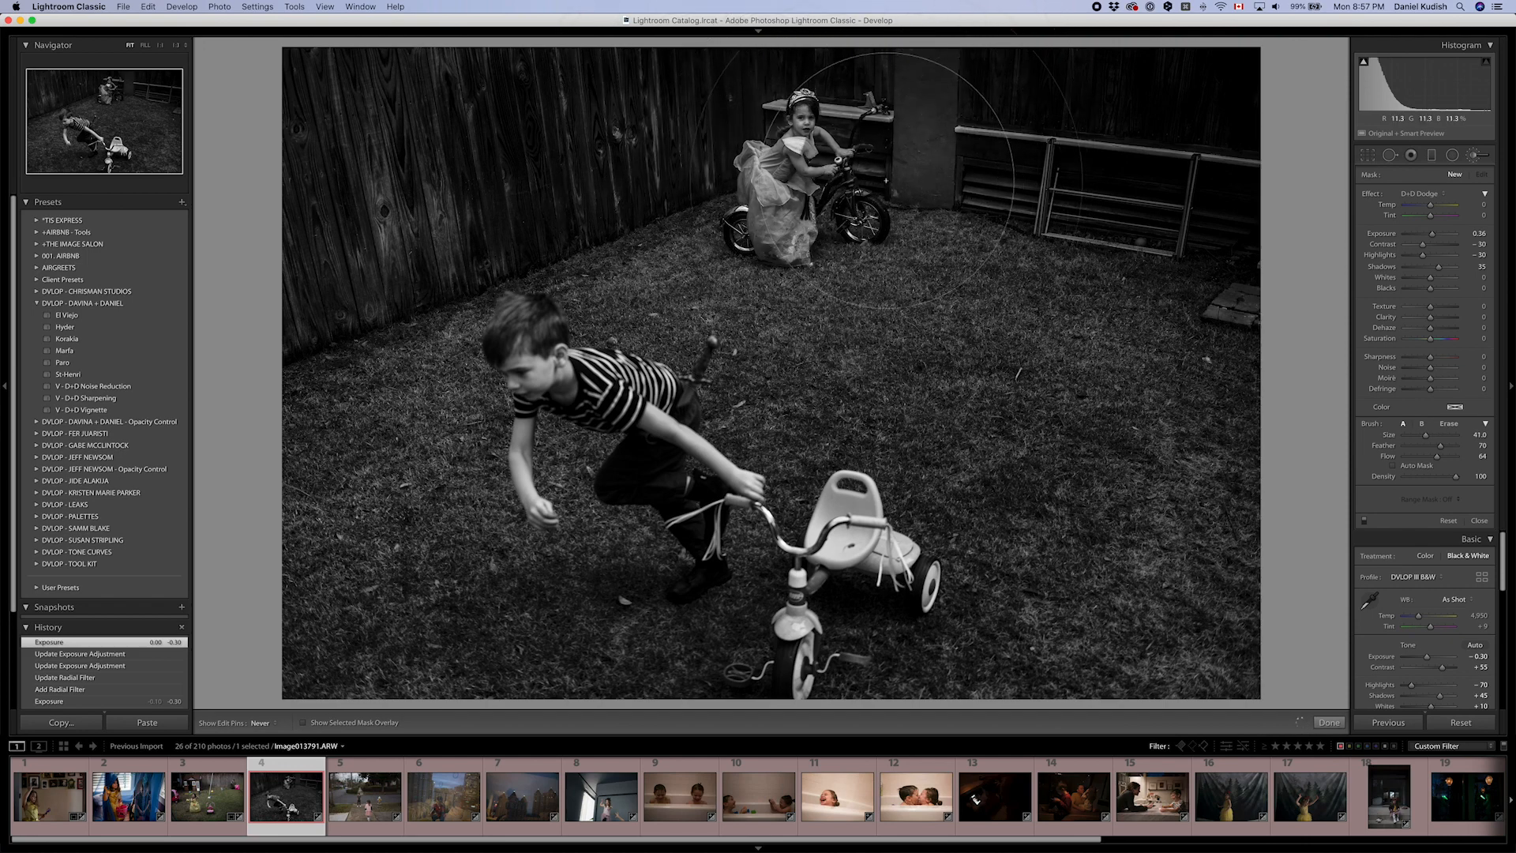
left_click_drag(696, 93, 688, 253)
left_click_drag(807, 370, 983, 371)
left_click_drag(988, 316, 995, 127)
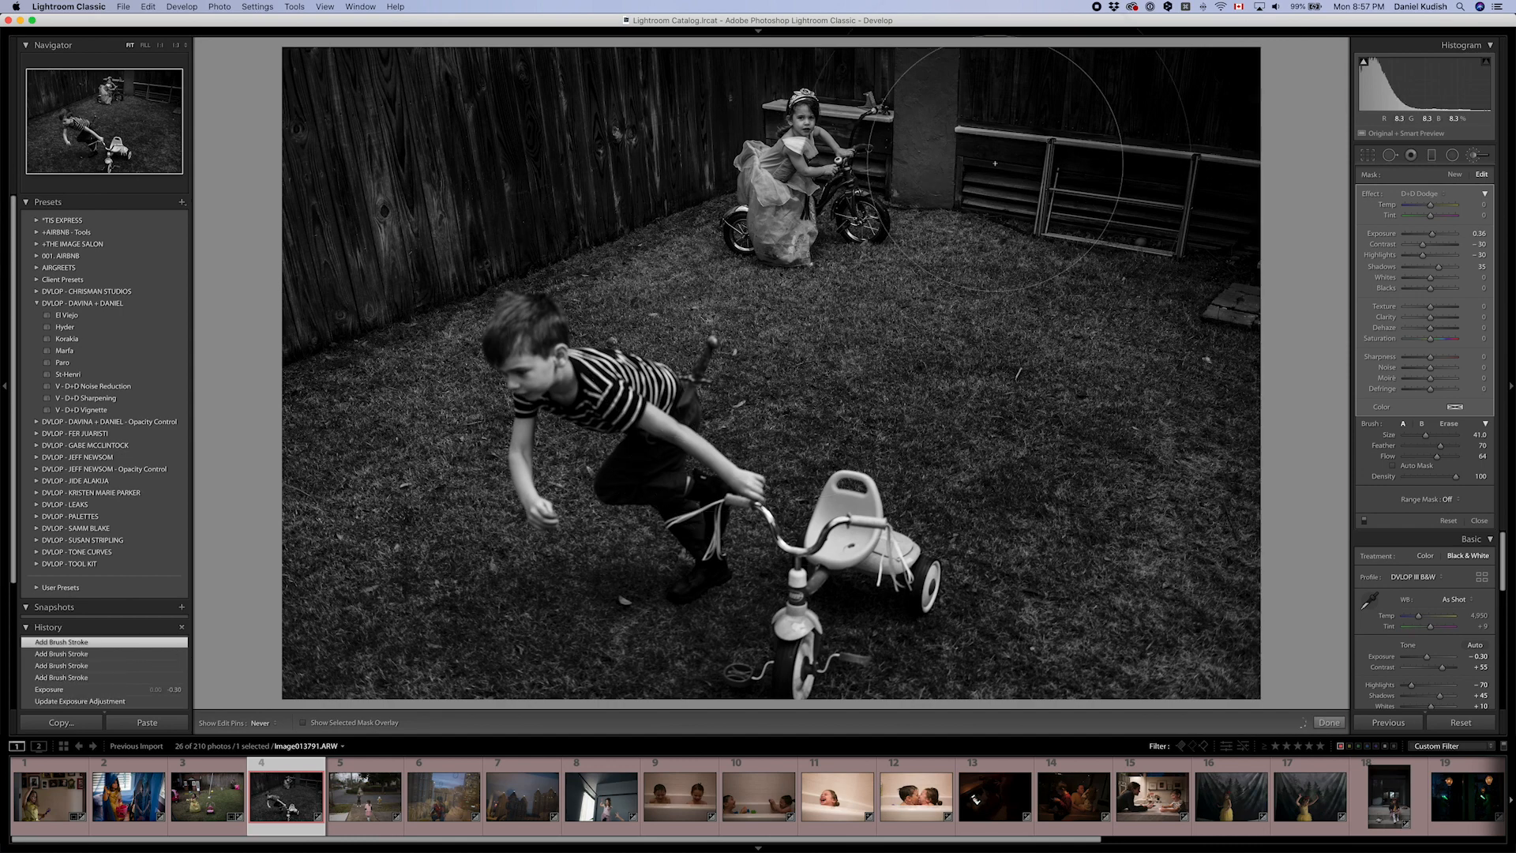
mouse_move(901, 94)
left_mouse_down()
mouse_move(940, 182)
mouse_move(821, 190)
mouse_move(810, 119)
left_mouse_up()
key("k")
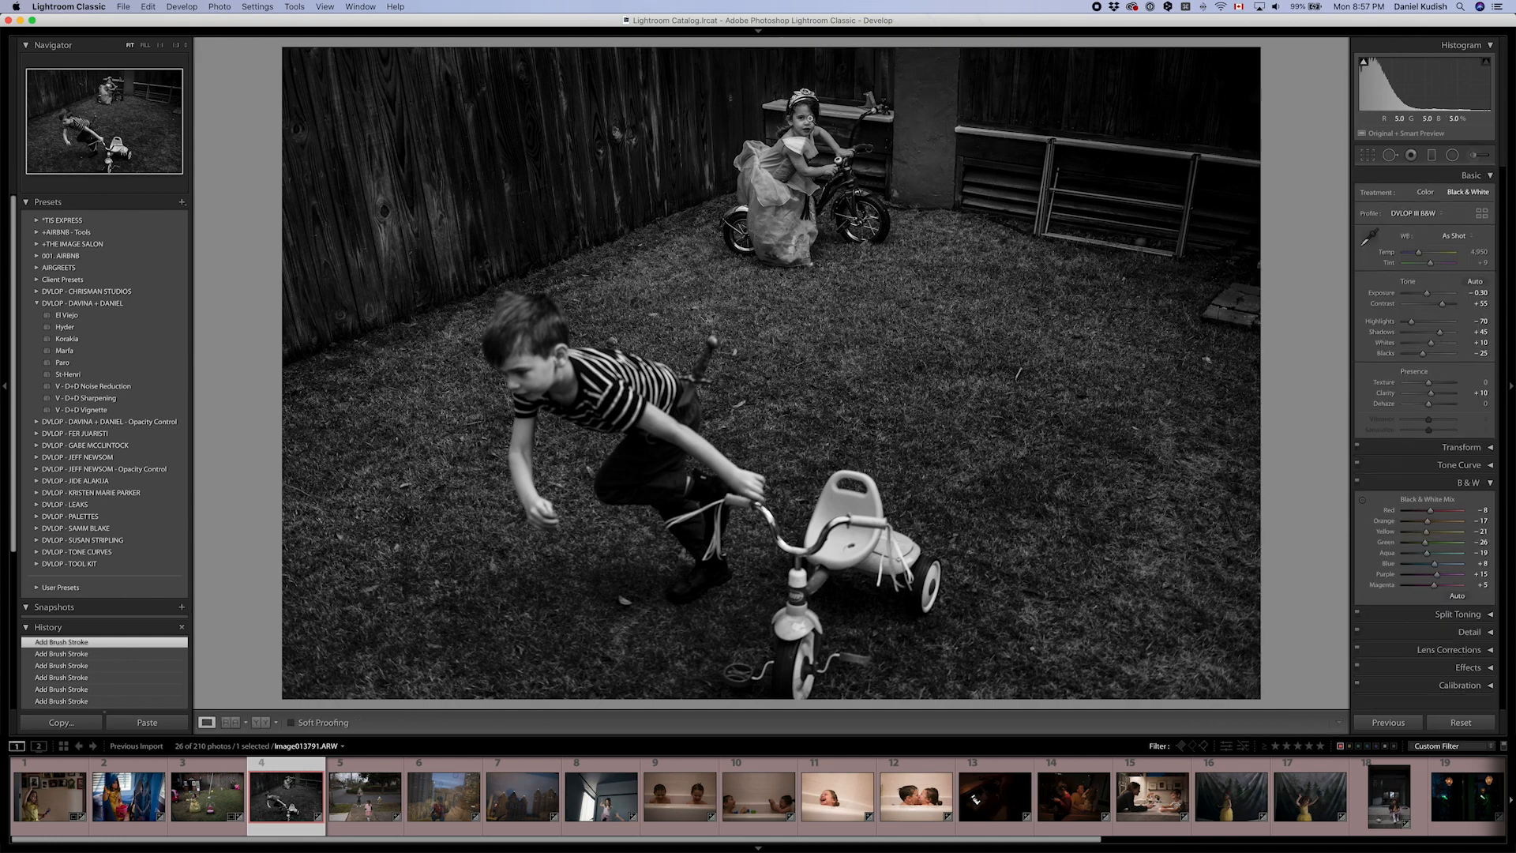
- Paste the copied settings onto the fifth photo and set its temperature to 5,450 and tint to +6
key("Right")
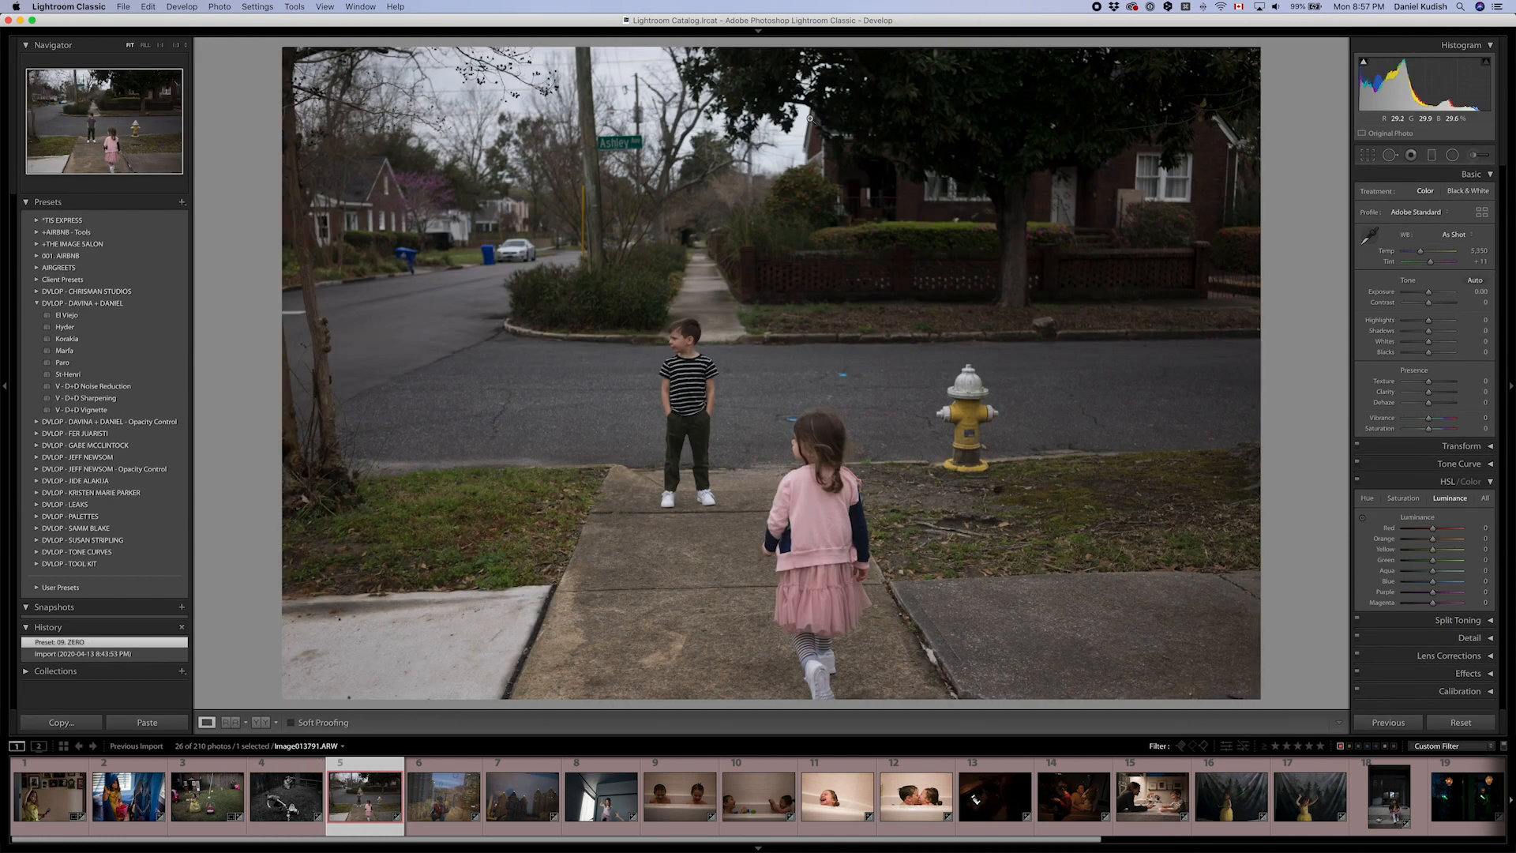
key("super+shift+v")
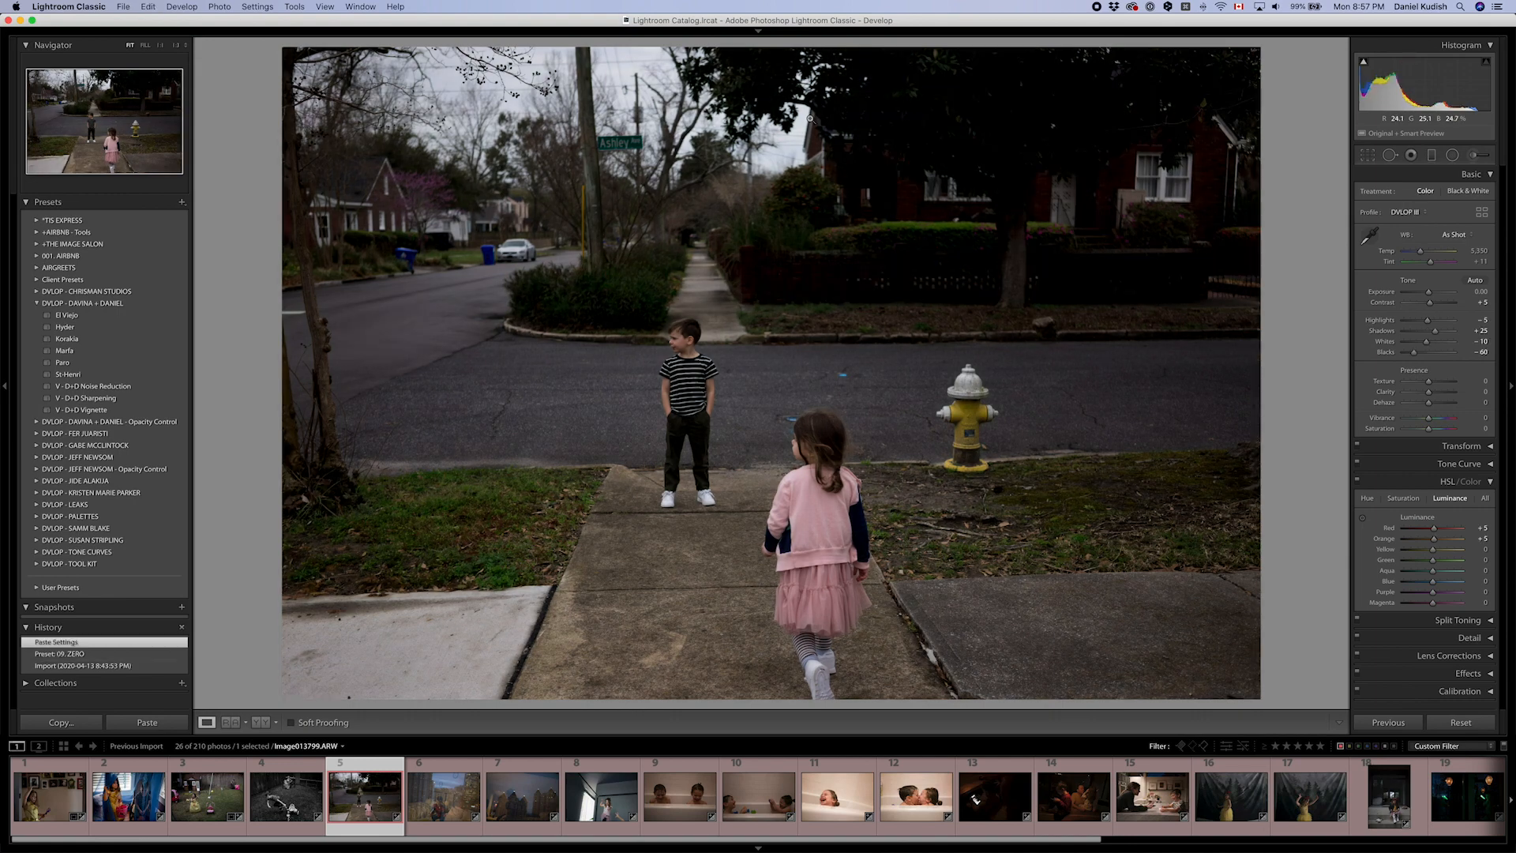
left_click_drag(1476, 263, 1471, 264)
left_click_drag(1471, 263, 1470, 251)
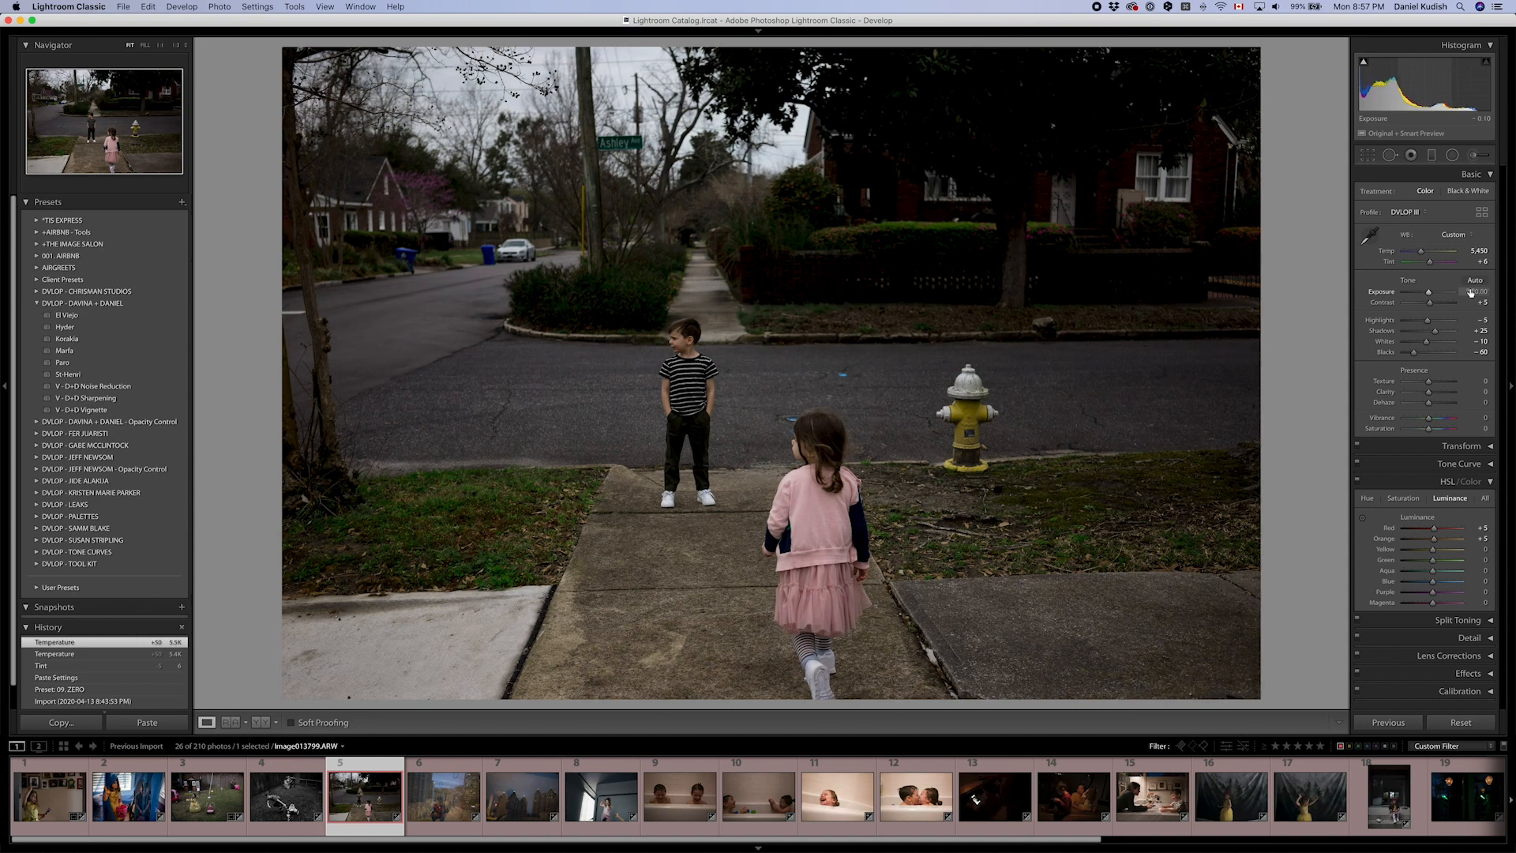
- Set the fifth photo's whites to -20 and straighten it with a crop angle of 0.93
left_click_drag(1471, 343, 1470, 343)
key("r")
left_click_drag(1316, 260, 1316, 264)
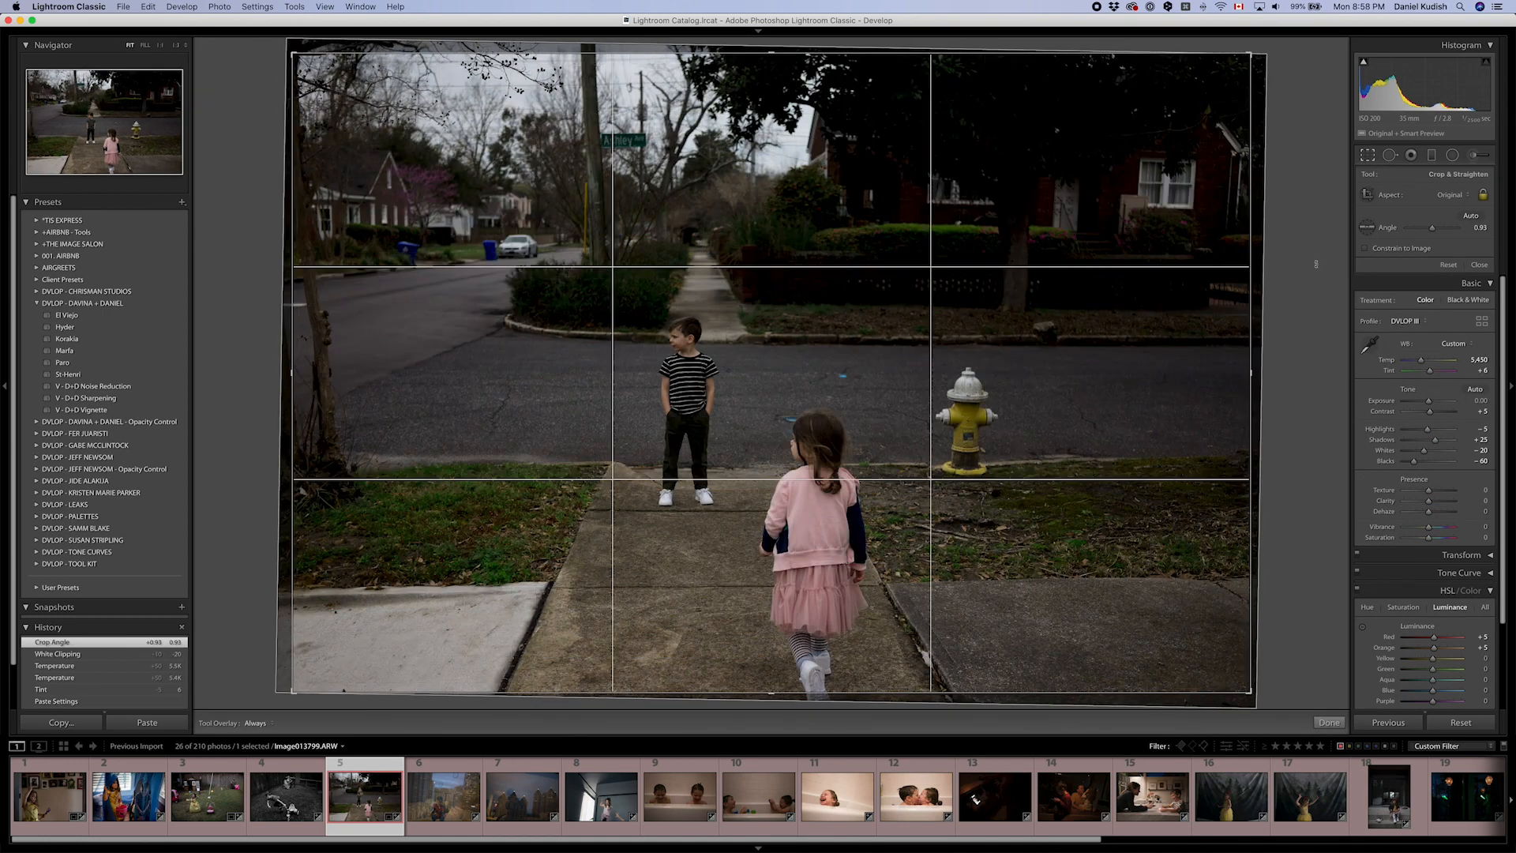
key("r")
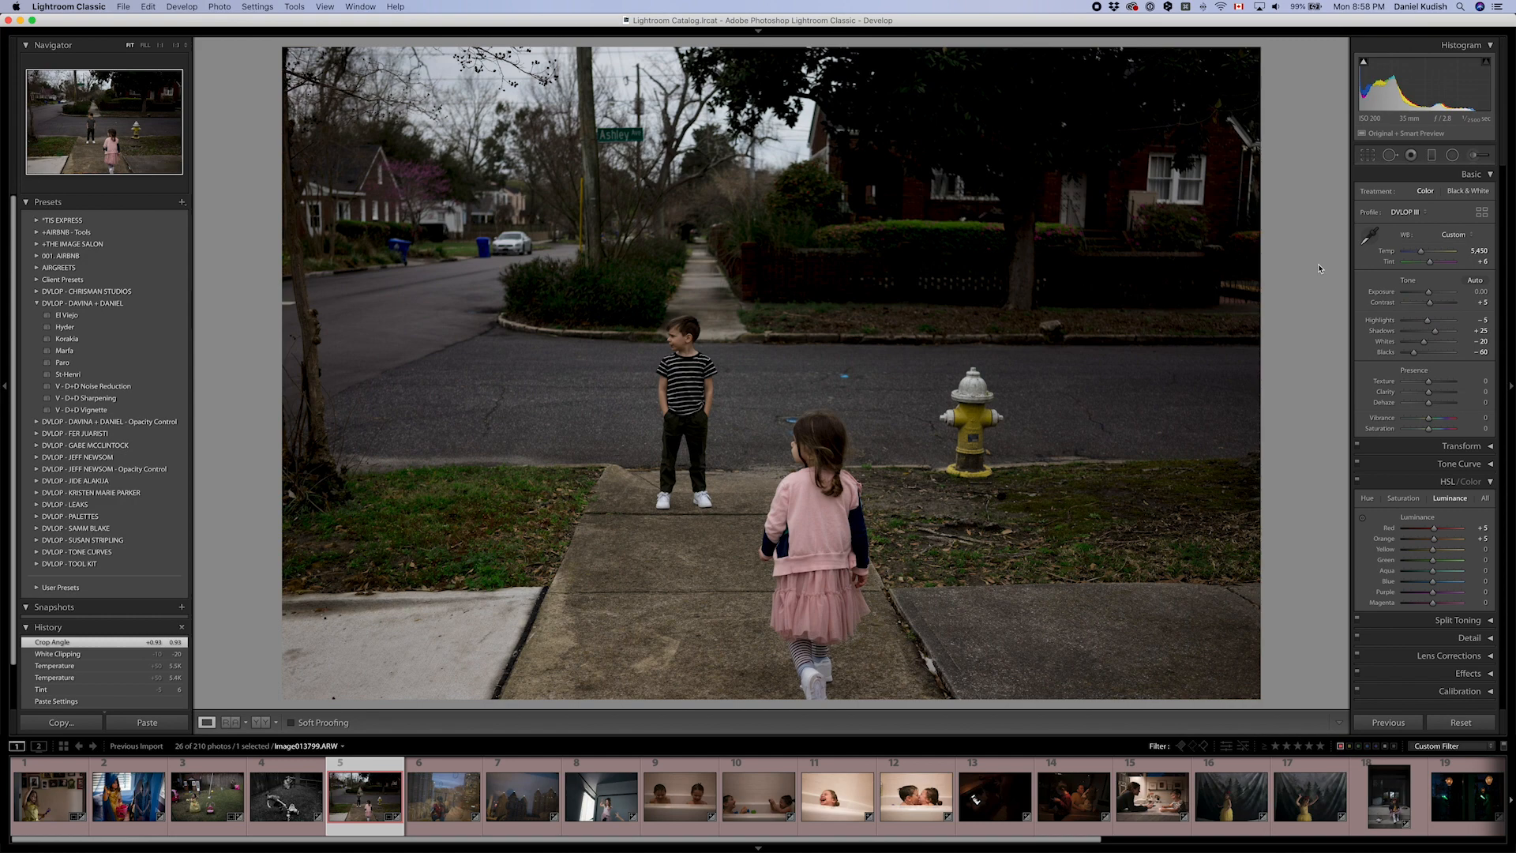
- Set the fifth photo's exposure to +0.20
left_click_drag(1464, 292, 1471, 293)
key("Up")
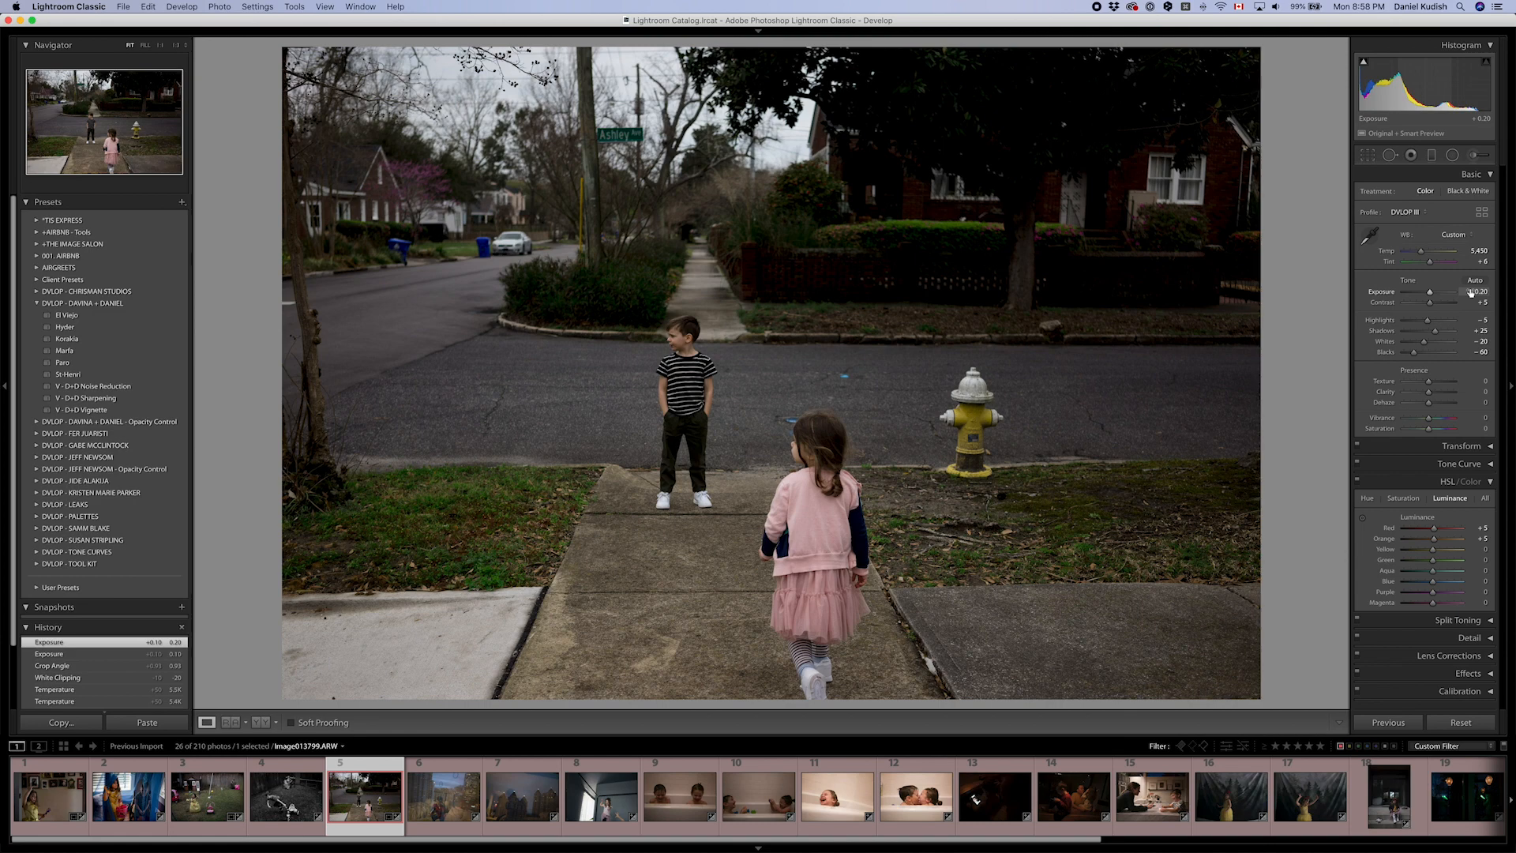
key("Down")
key("Up")
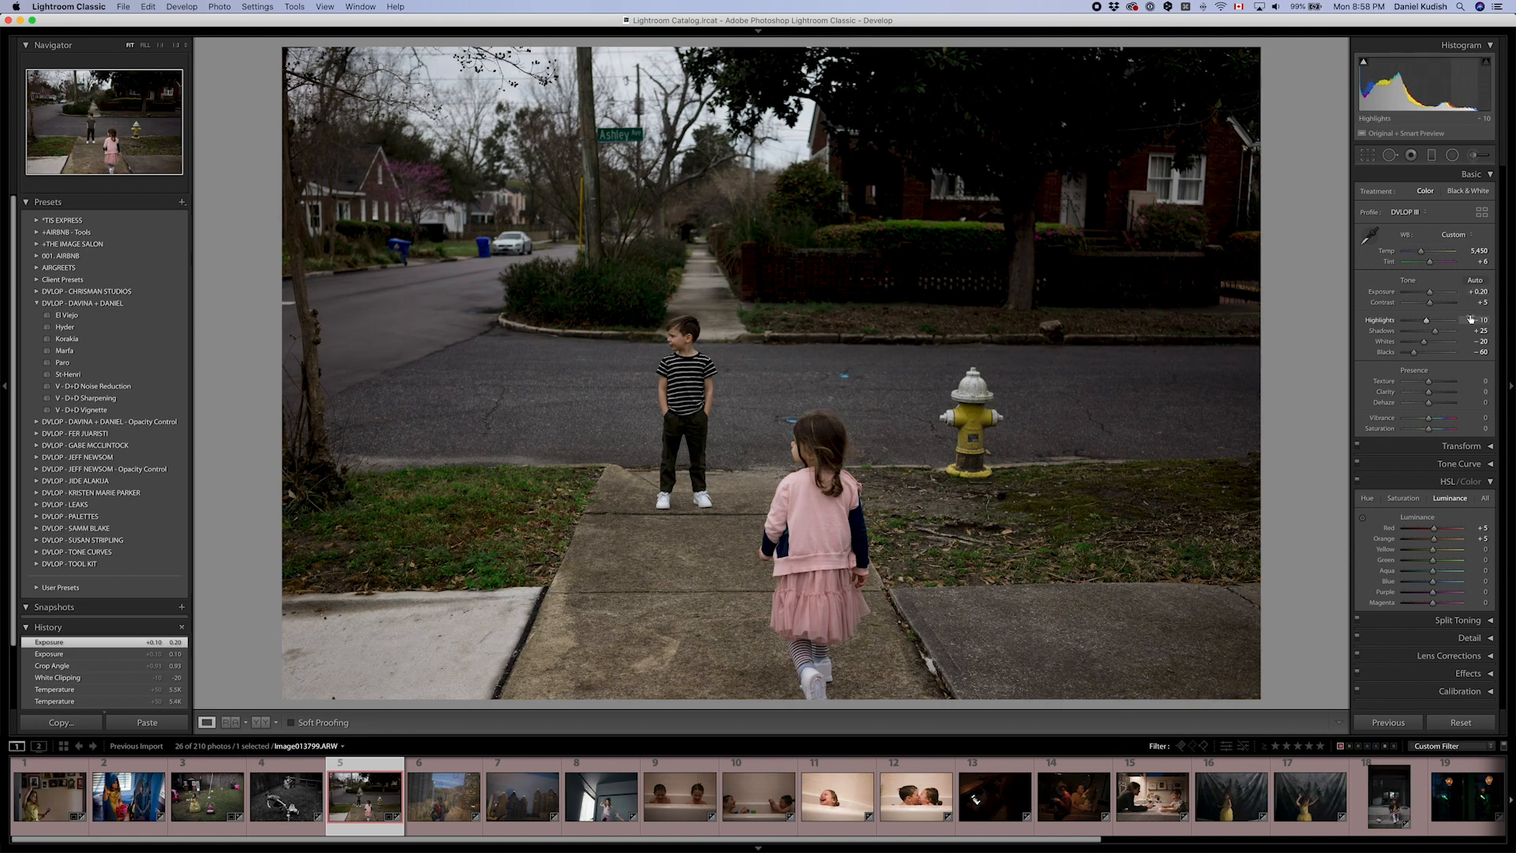
- Set the fifth photo's highlights to -25
key("Down")
key("Down")
key("Down")
key("Down")
key("Down")
key("Up")
key("Up")
key("Up")
key("Up")
key("Down")
key("Down")
key("Down")
key("Up")
key("Down")
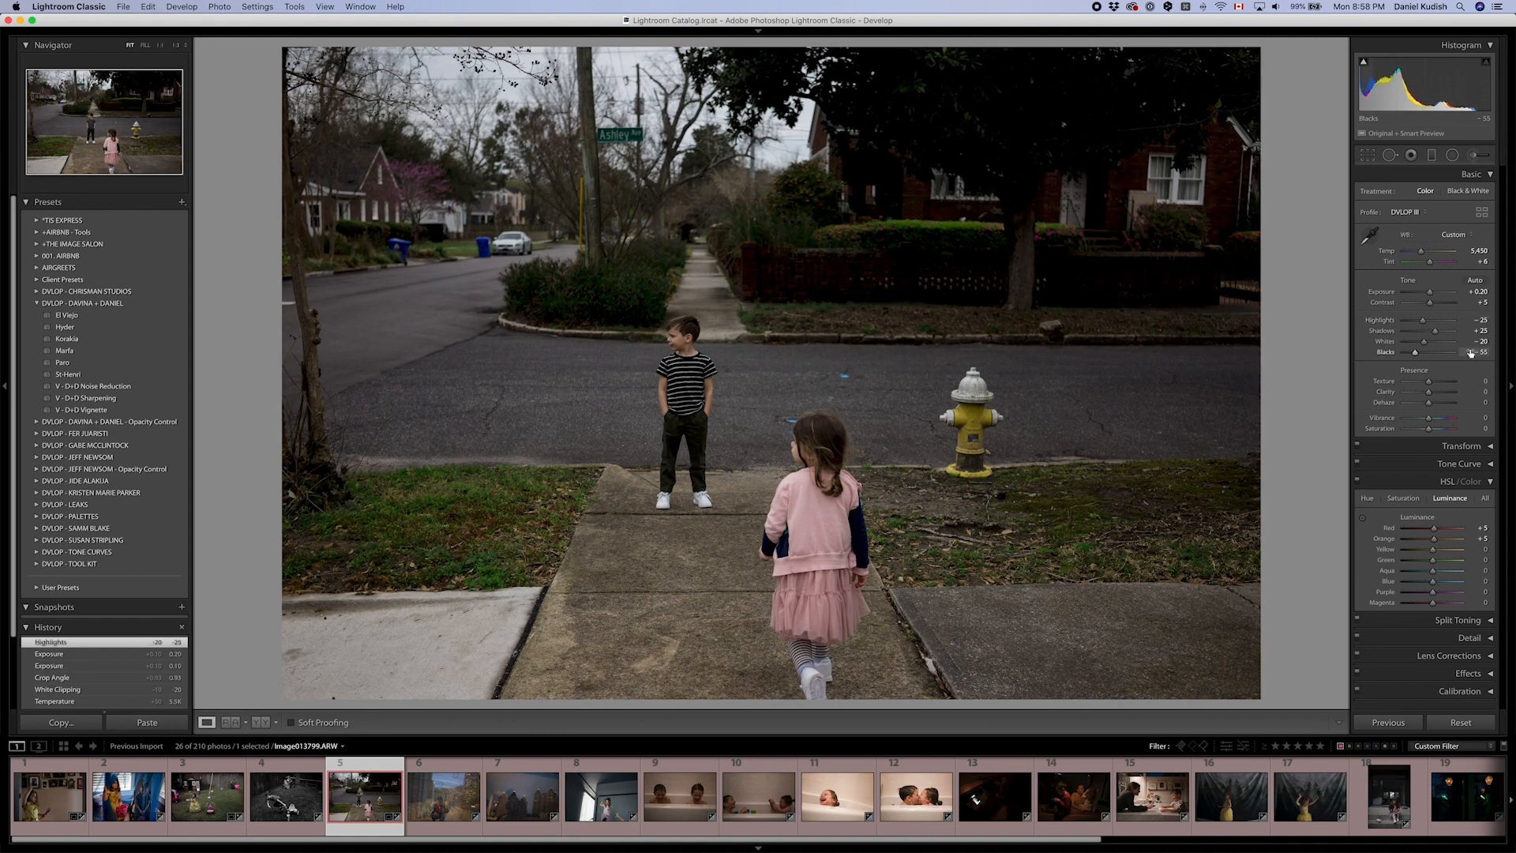
- Brush the D+D Dodge effect over the road and the dark background of the fifth photo with a size 35 brush
key("k")
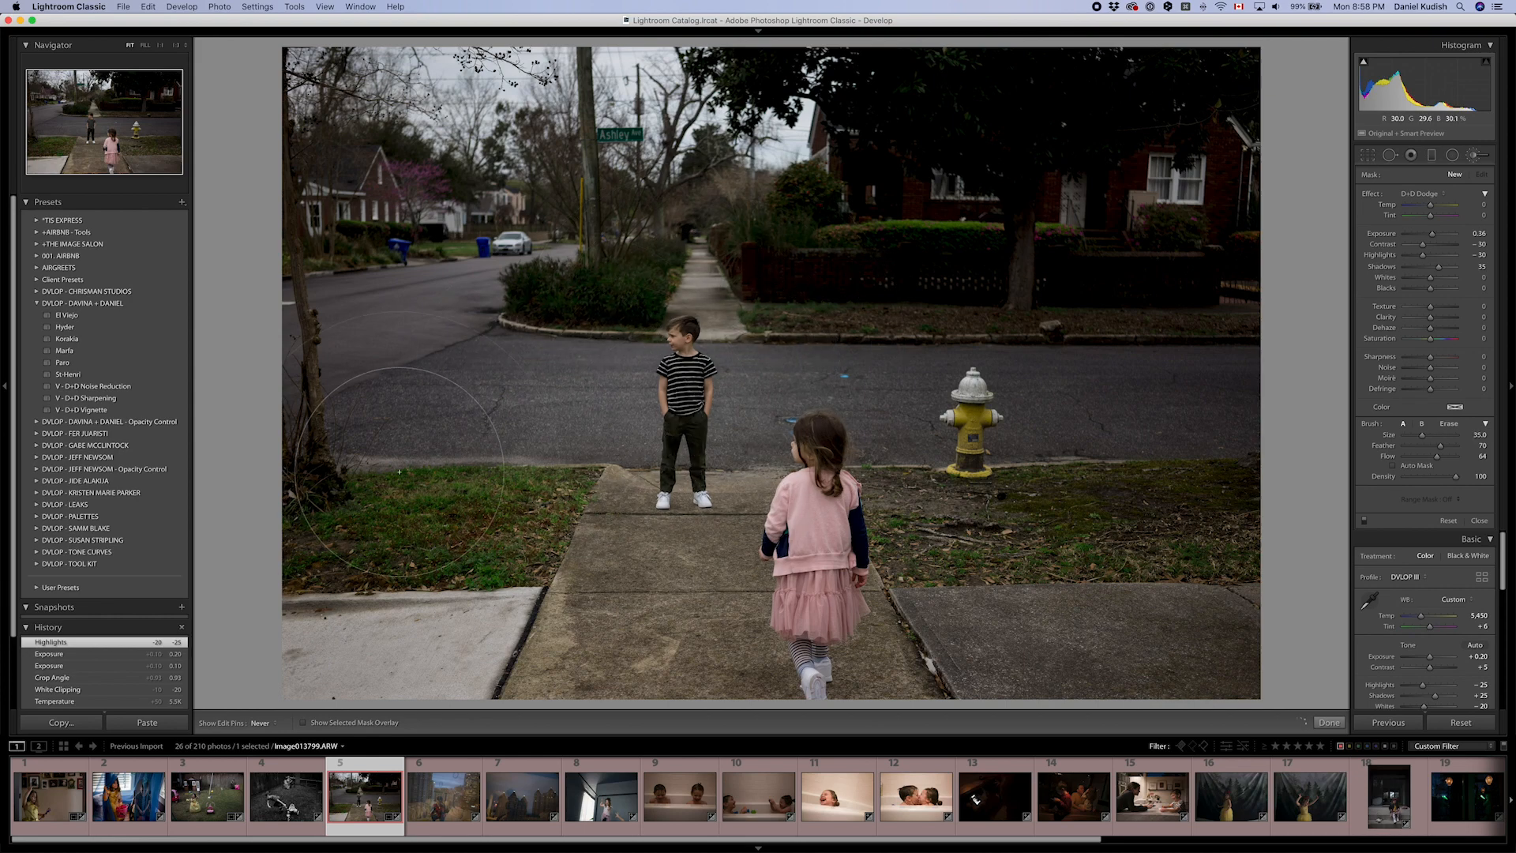
left_click_drag(621, 428, 778, 380)
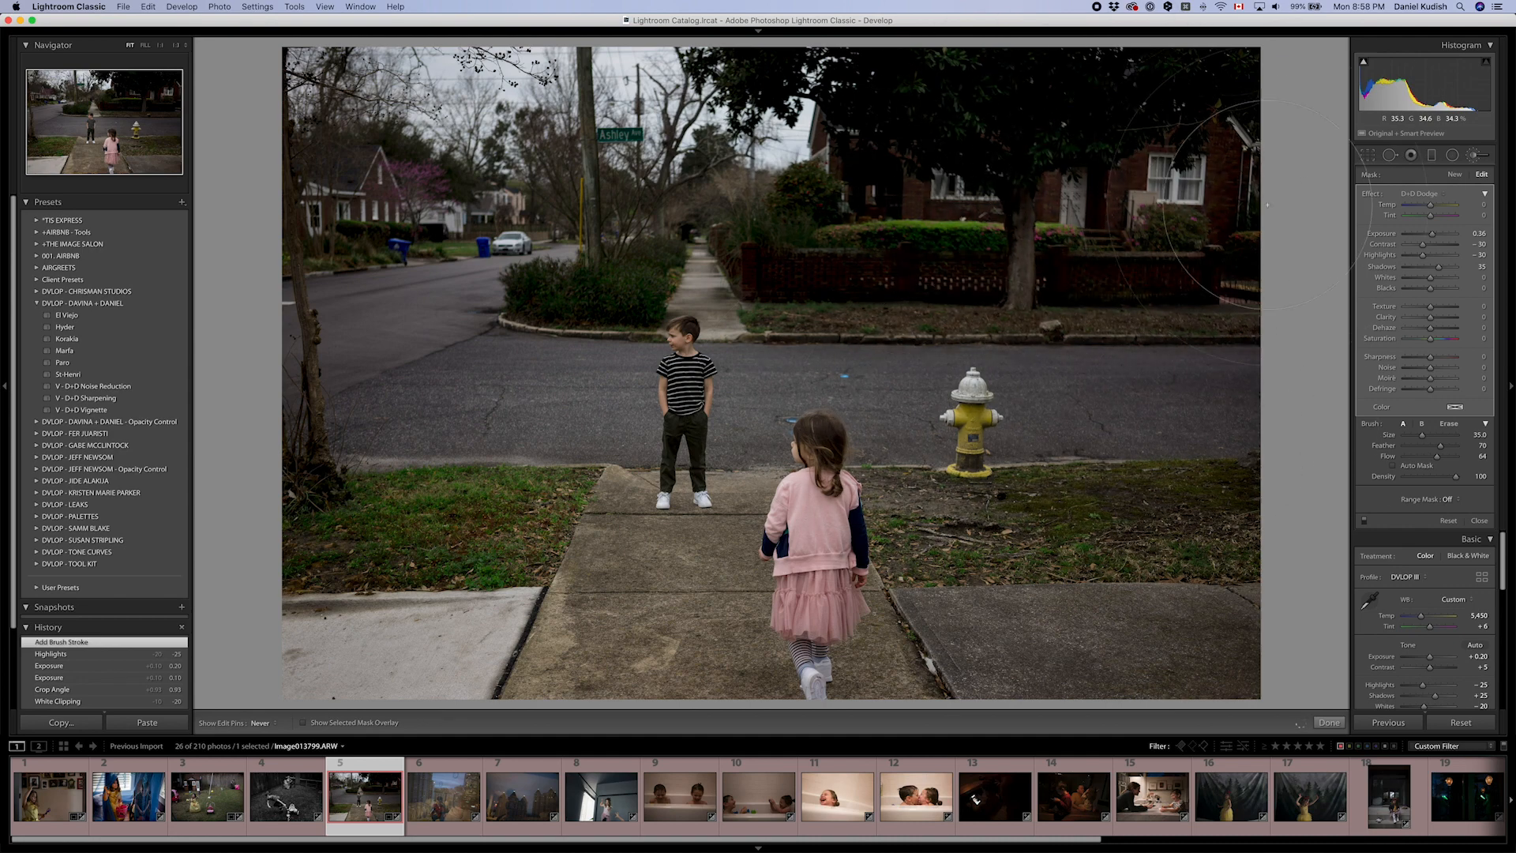
left_click_drag(790, 276, 794, 273)
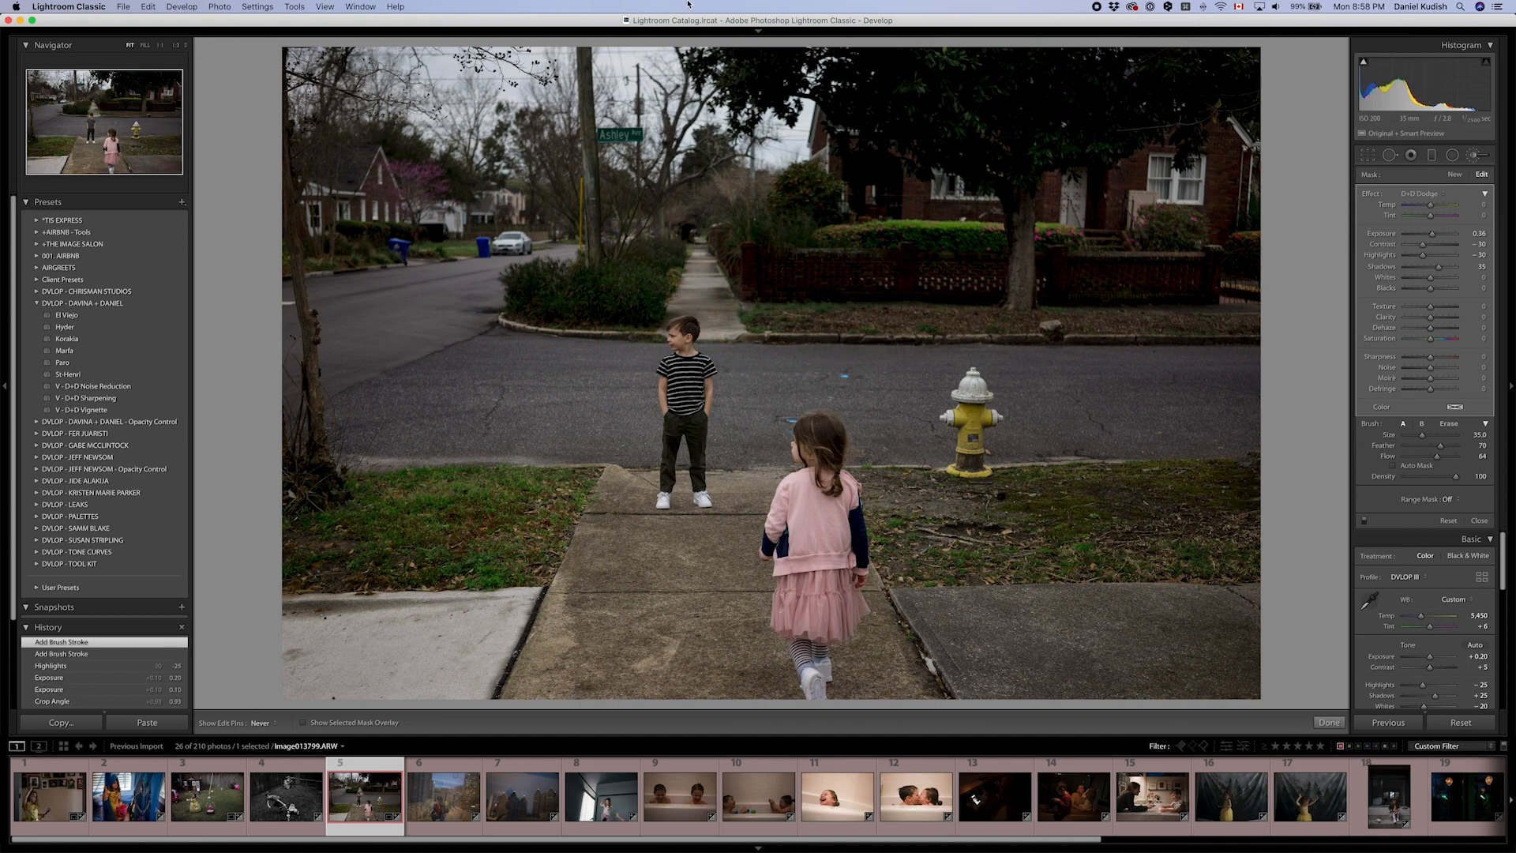
key("k")
- Set the fifth photo's exposure to +0.30 and increase its contrast
key("Up")
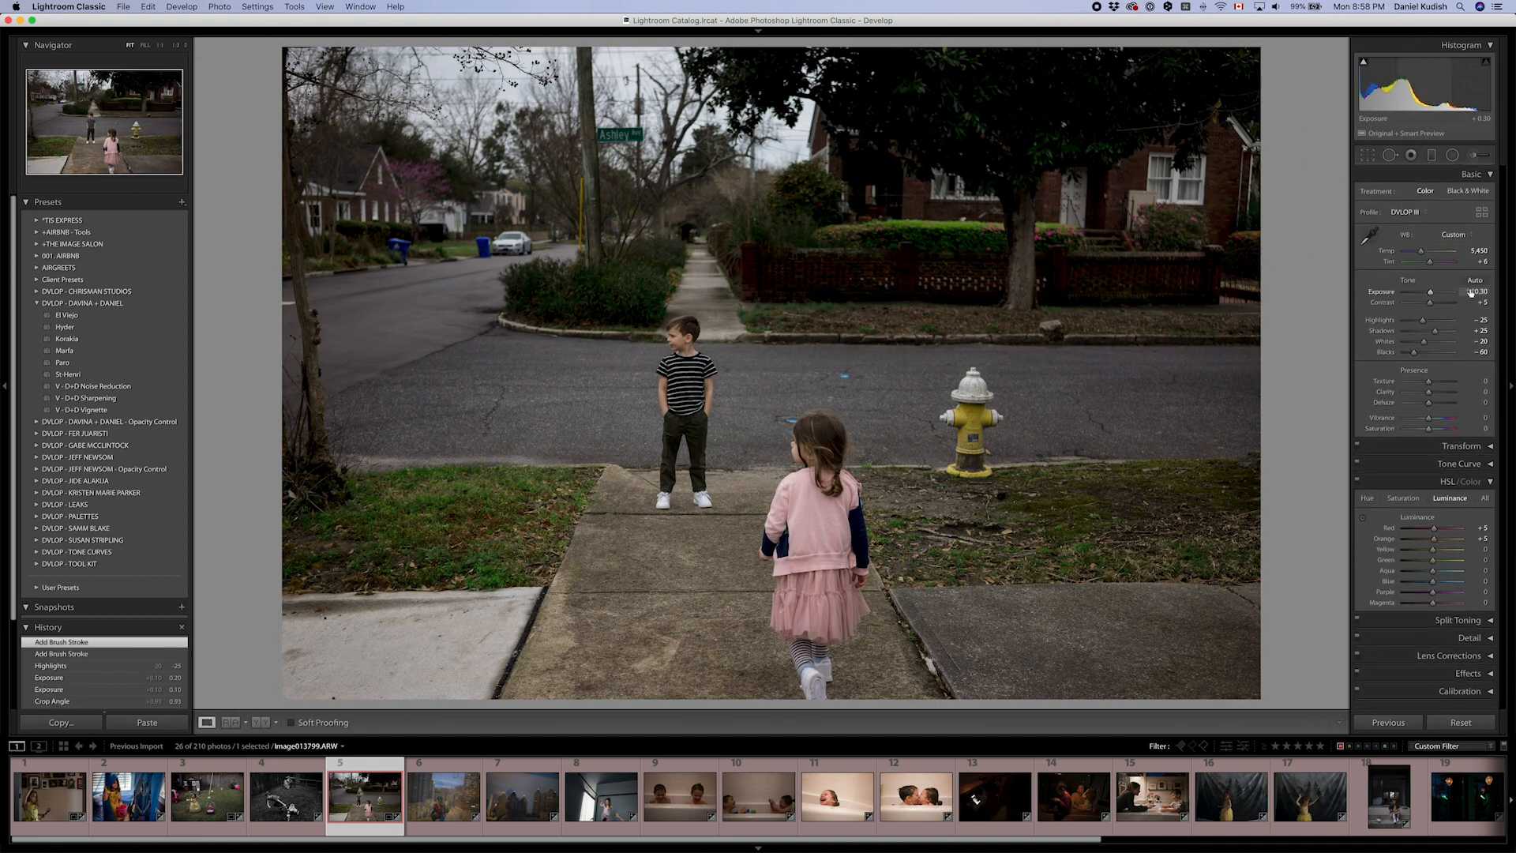
key("Up")
key("Up")
key("Up")
- Paste the copied settings onto the sixth photo and apply the El Viejo preset to it
key("Right")
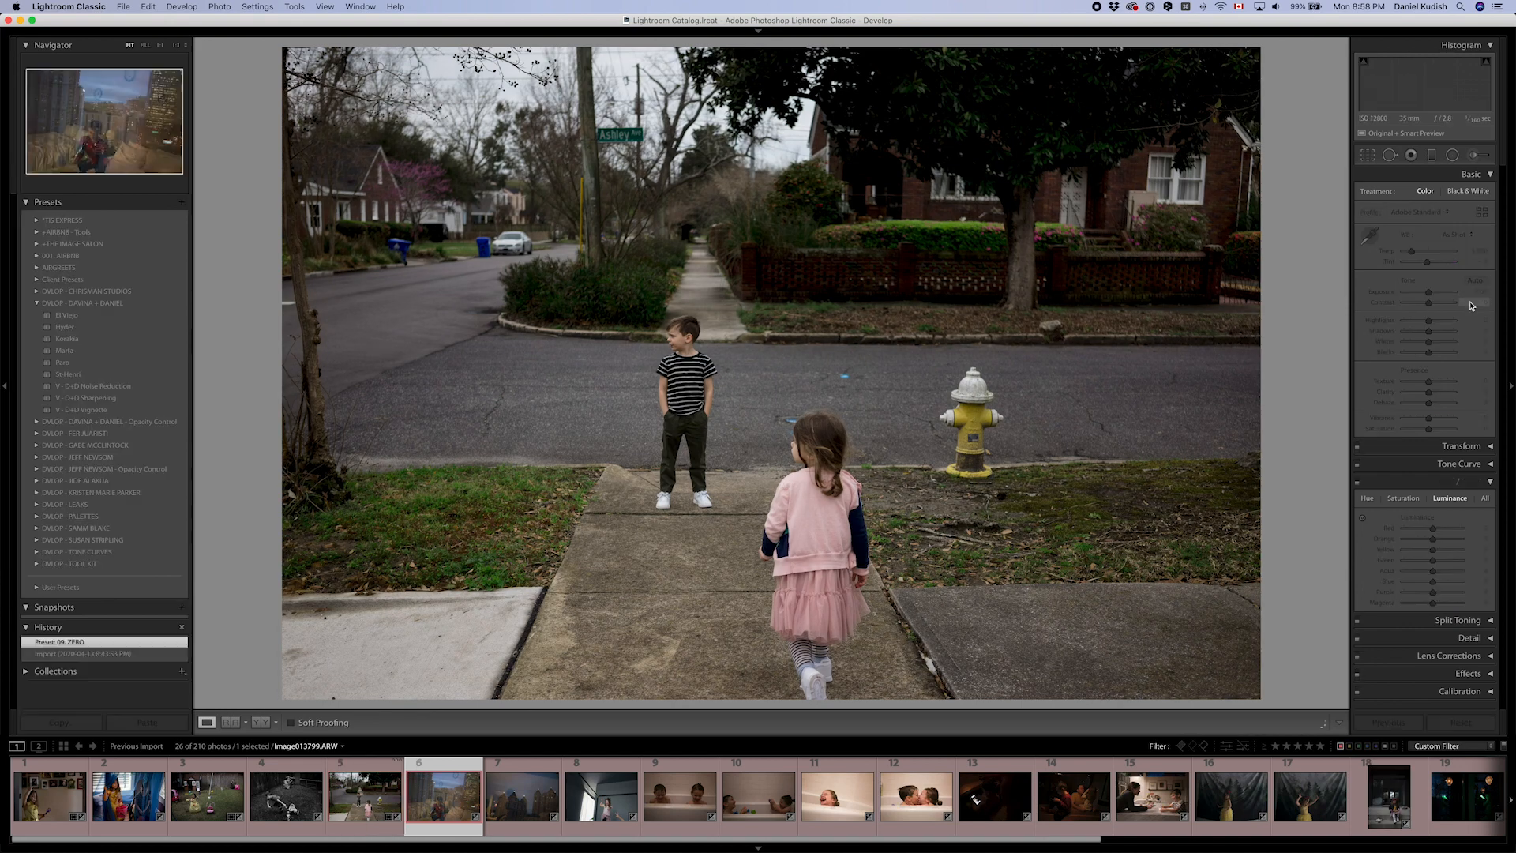
key("super+shift+v")
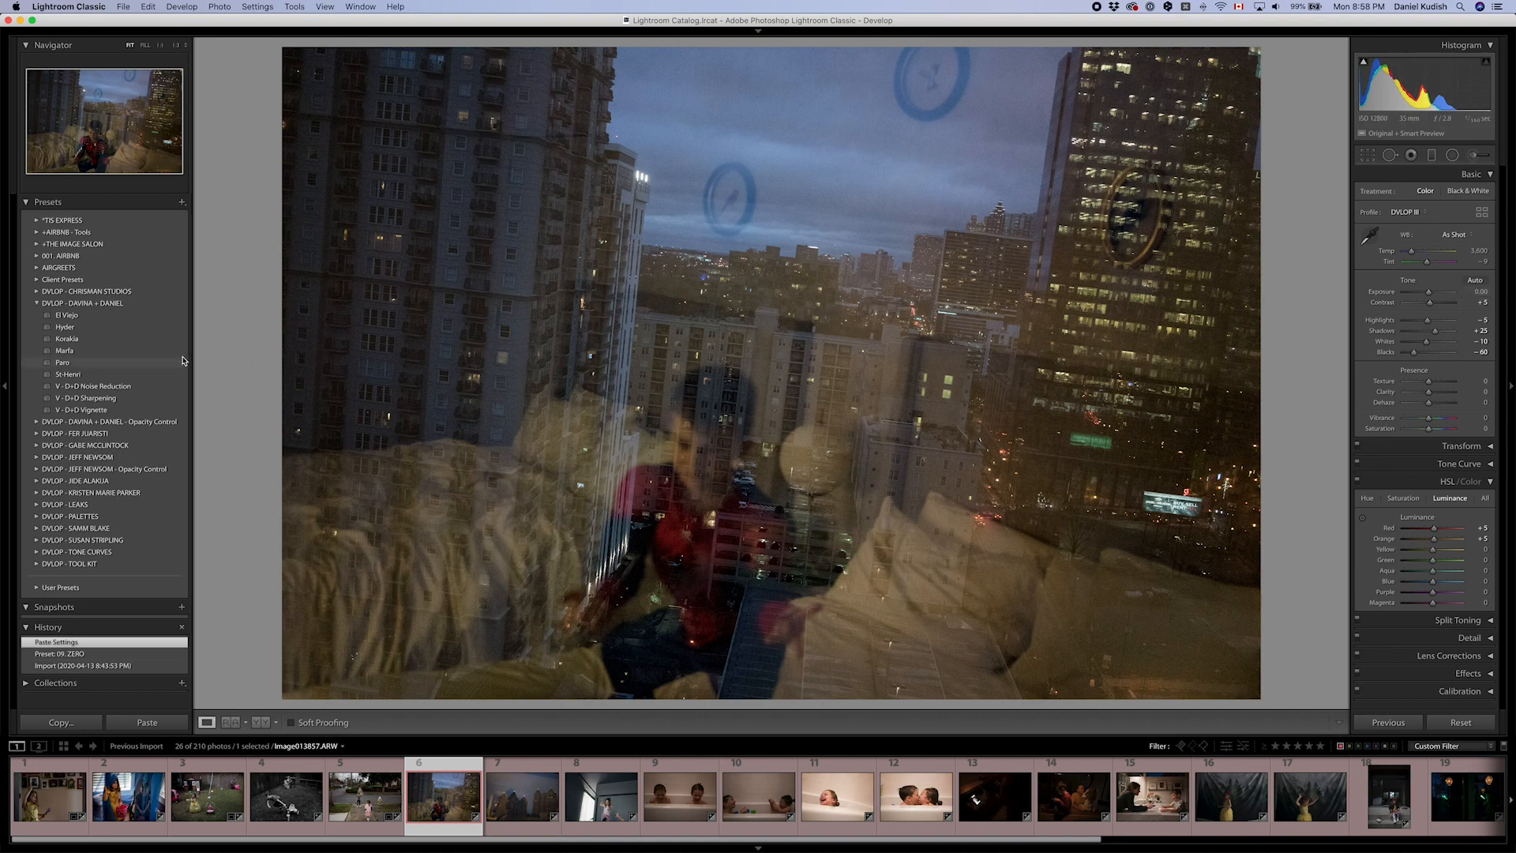
left_click(146, 318)
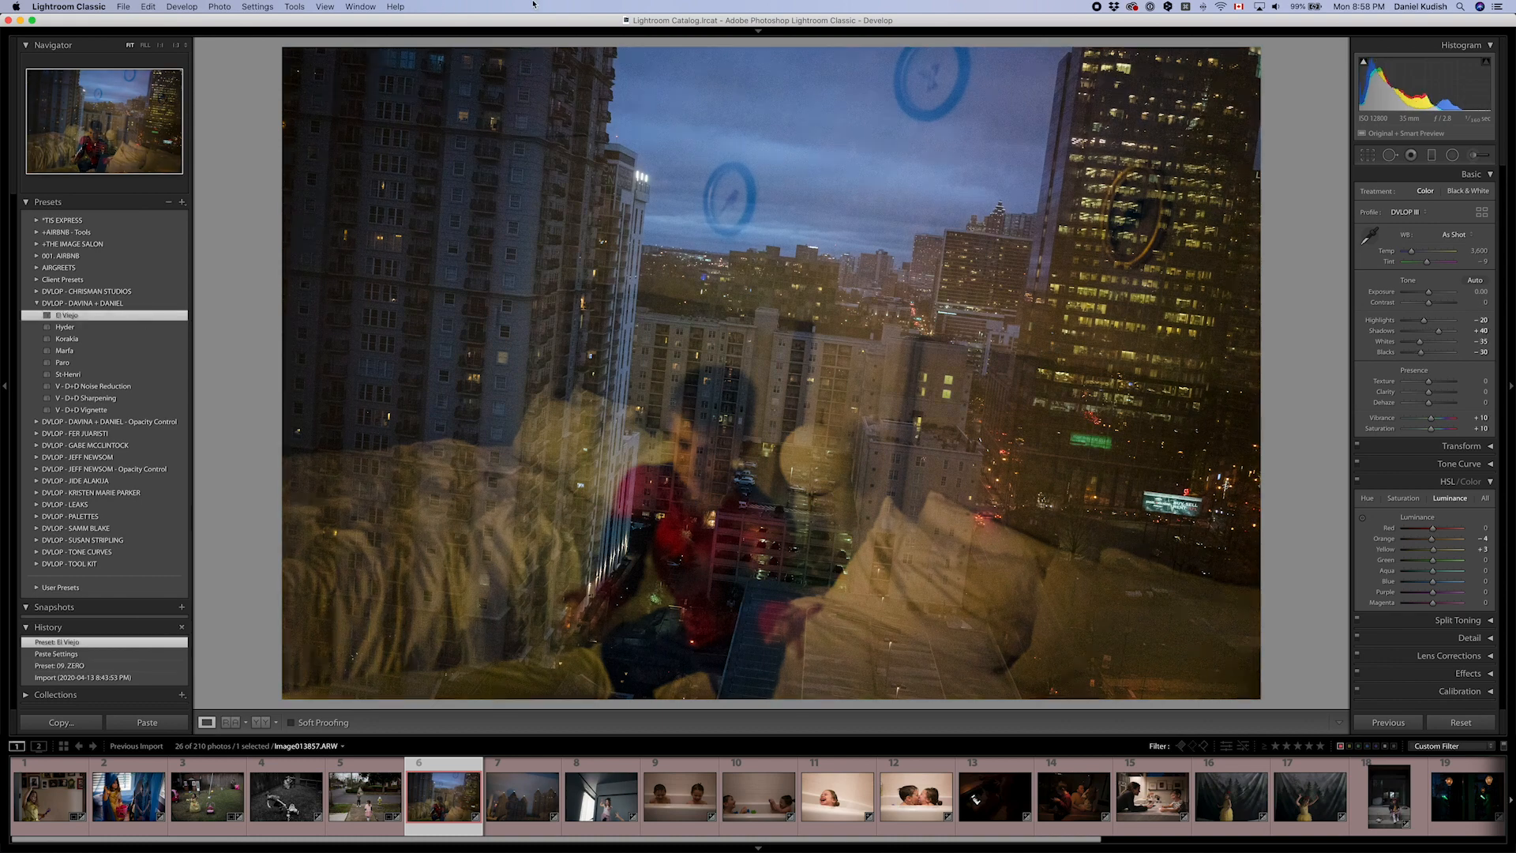
- Set the sixth photo's contrast to +55
key("Up")
key("Up")
key("Up")
key("Up")
key("Up")
key("Up")
key("Up")
key("Up")
key("Up")
key("Up")
key("Up")
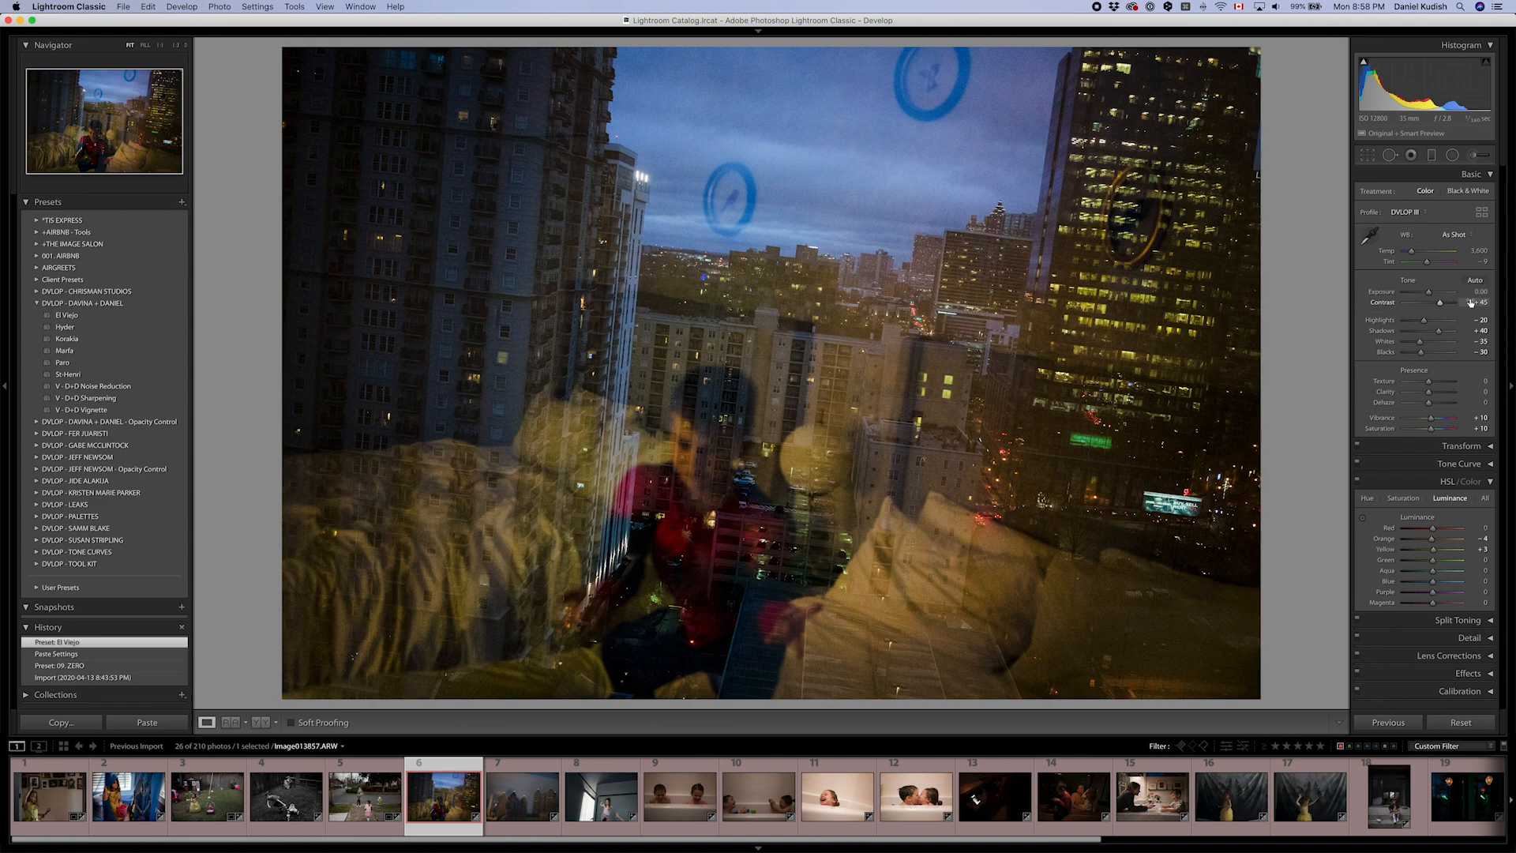
- Set the sixth photo's exposure to -0.53
key("Down")
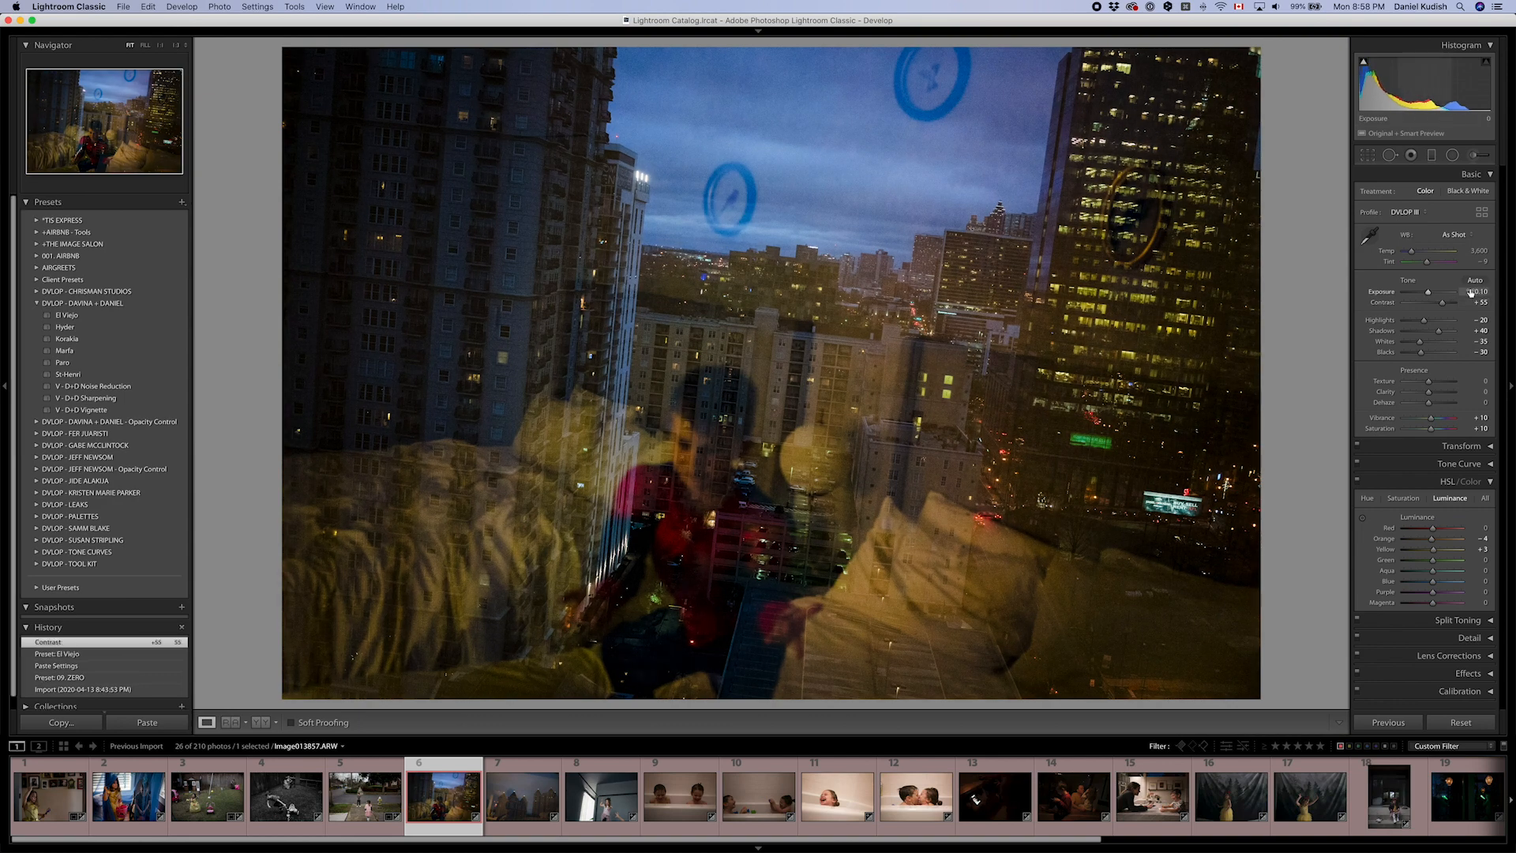
key("shift+Down")
key("Down")
key("Up")
key("Down")
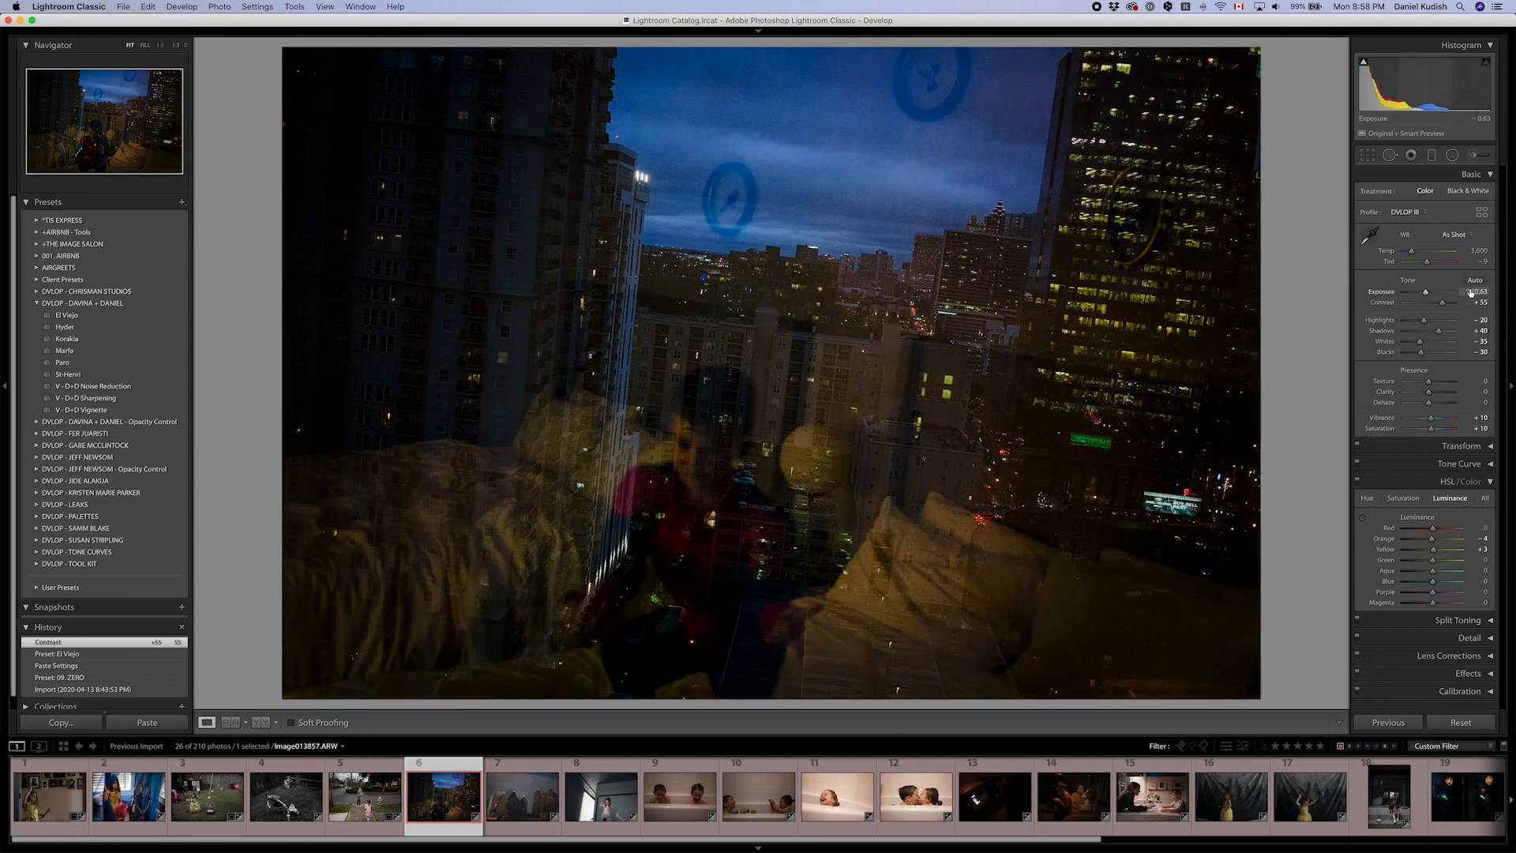
key("Up")
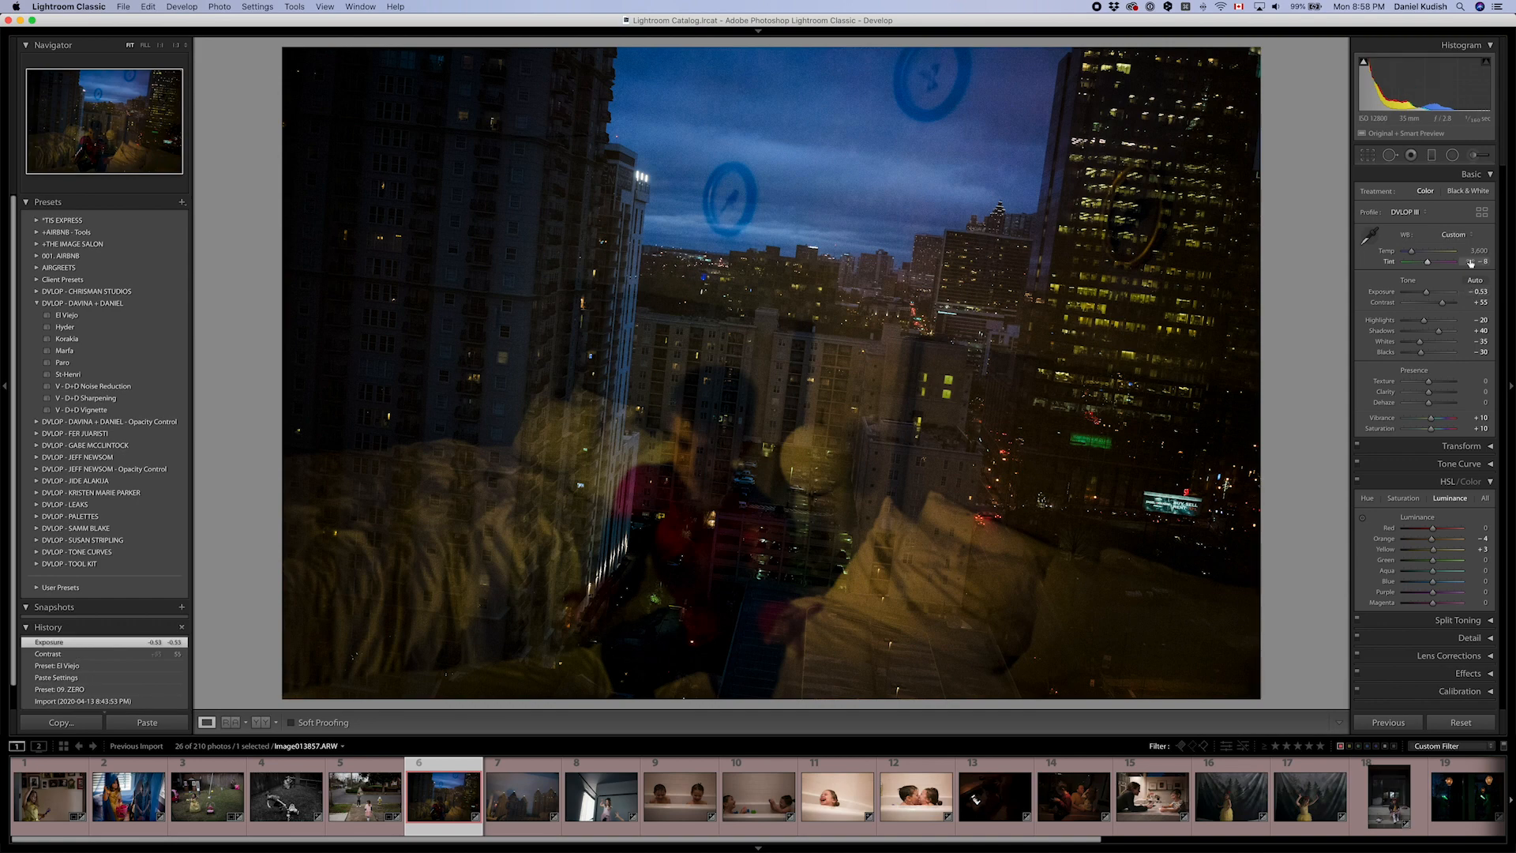
- Cool the sixth photo's white balance to a temperature of 3,200 with tint at -2
key("Up")
key("Down")
key("Down")
key("Down")
key("Down")
key("Down")
key("Down")
key("Down")
key("Down")
key("Down")
key("Down")
key("Down")
key("Up")
key("Up")
key("Down")
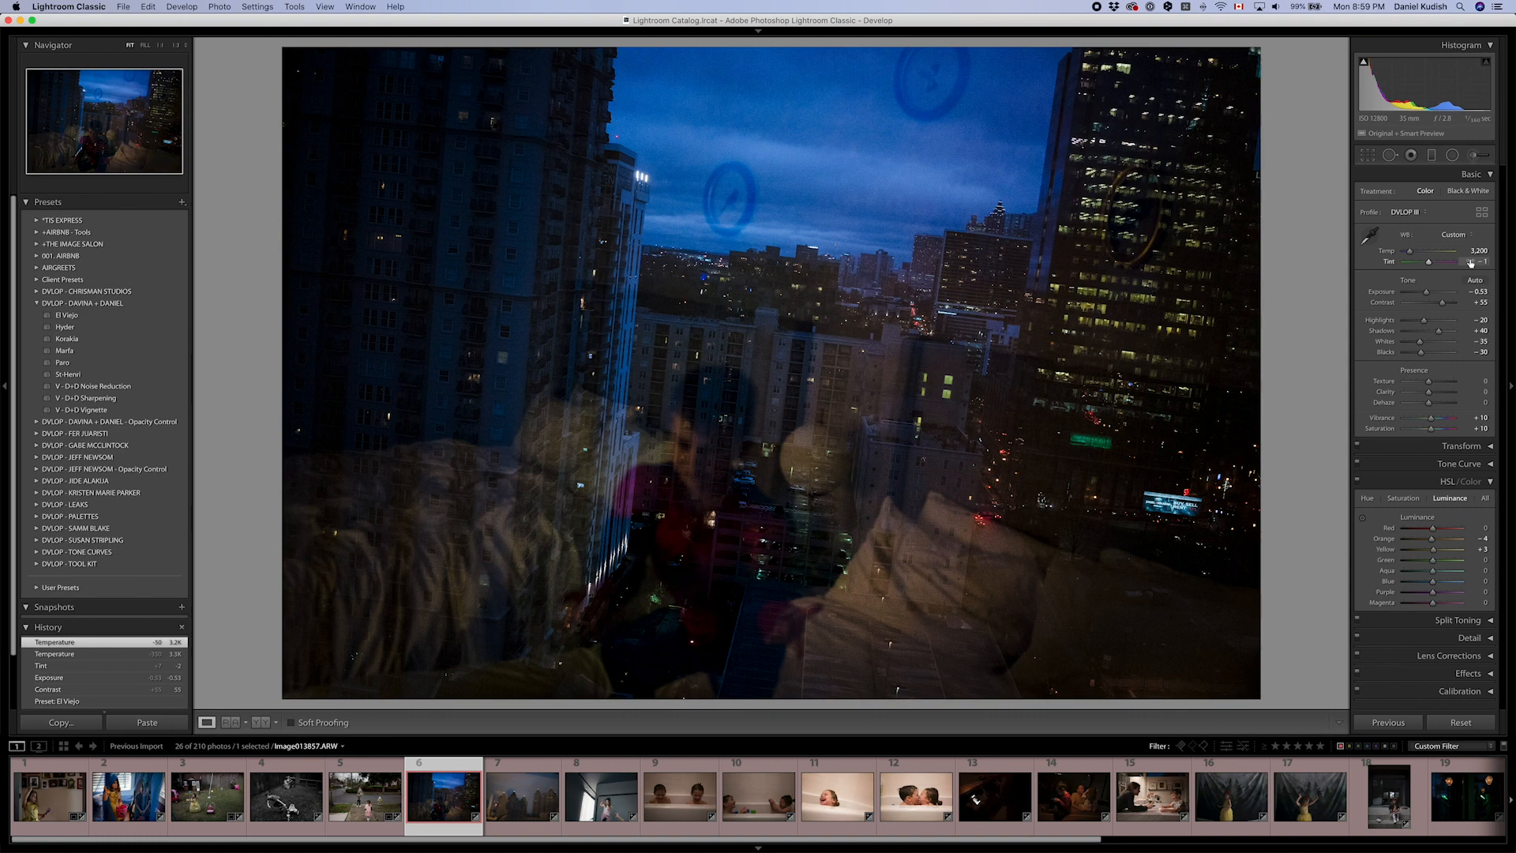
- Set the sixth photo's highlights to -45
key("Down")
key("Down")
key("Down")
key("Down")
key("Down")
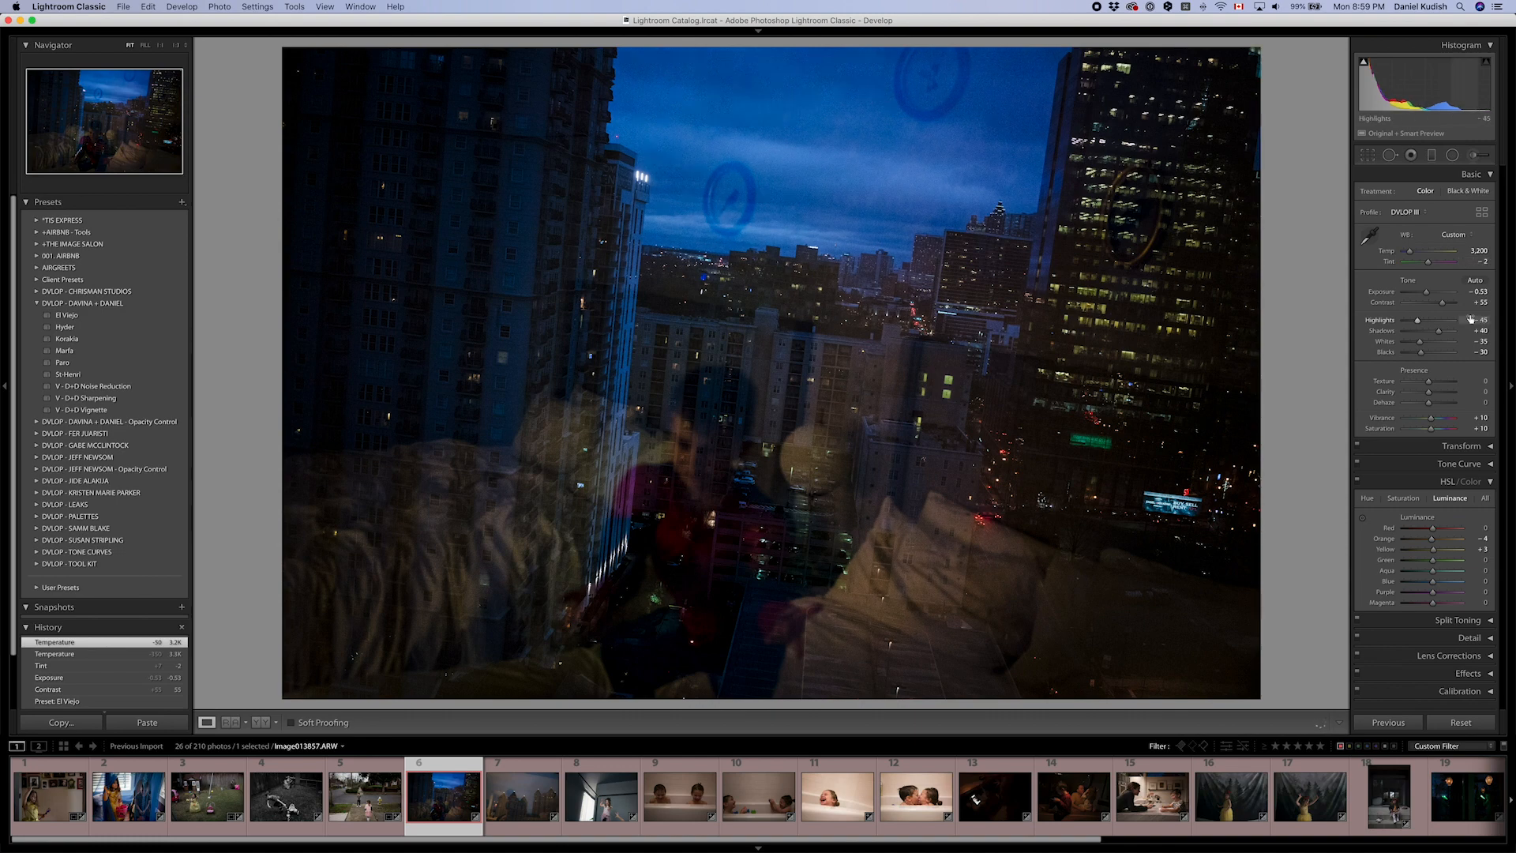
- Darken the sky with targeted luminance adjustment, taking blue luminance to -24 and purple luminance to -2
key("super+alt+shift+l")
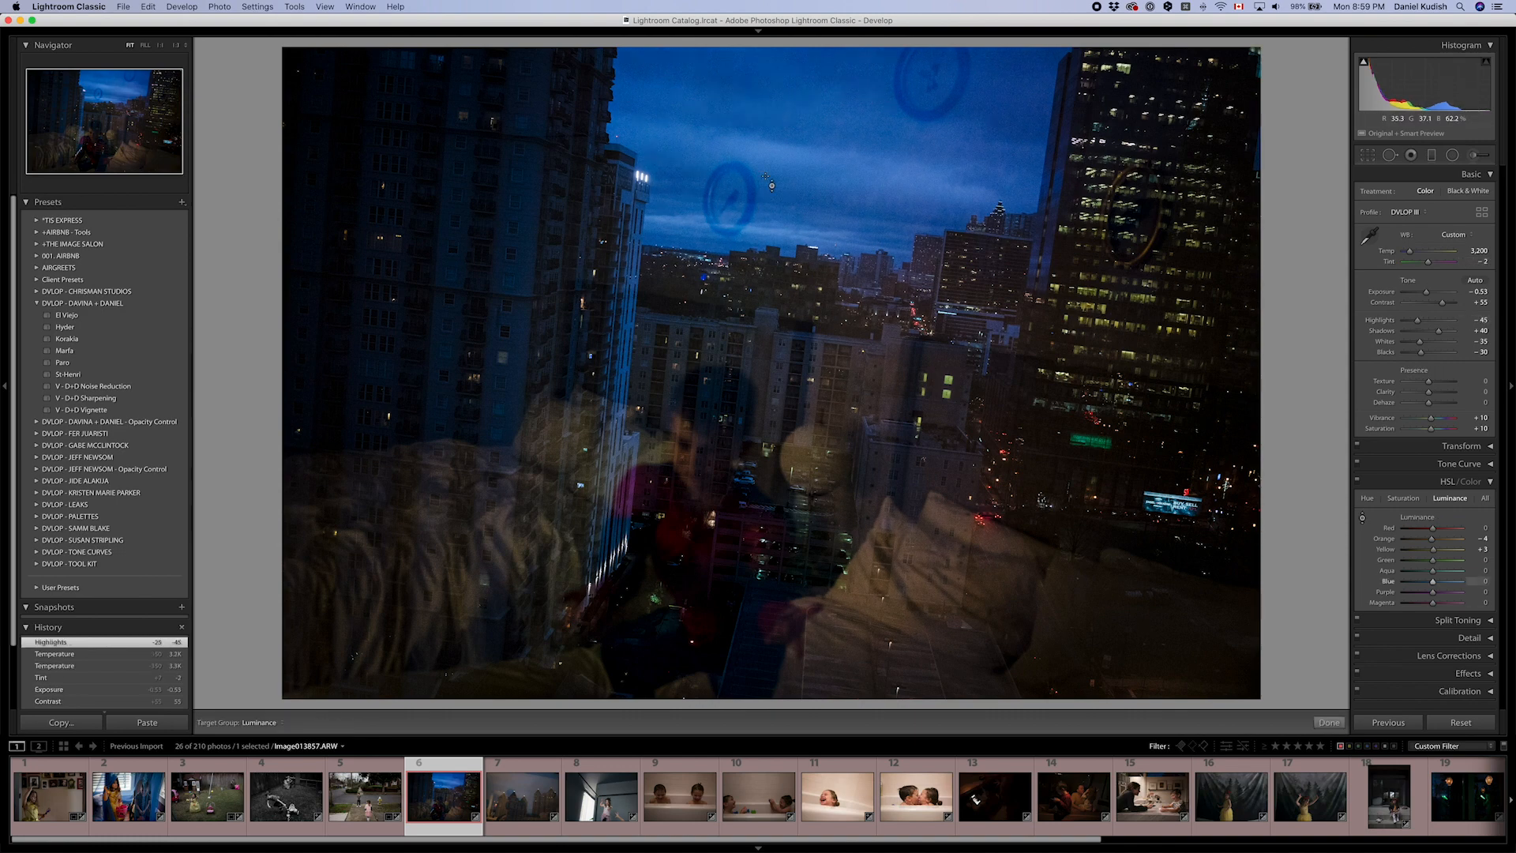
key("Down")
key("Down")
key("Down")
key("Down")
key("Down")
key("Down")
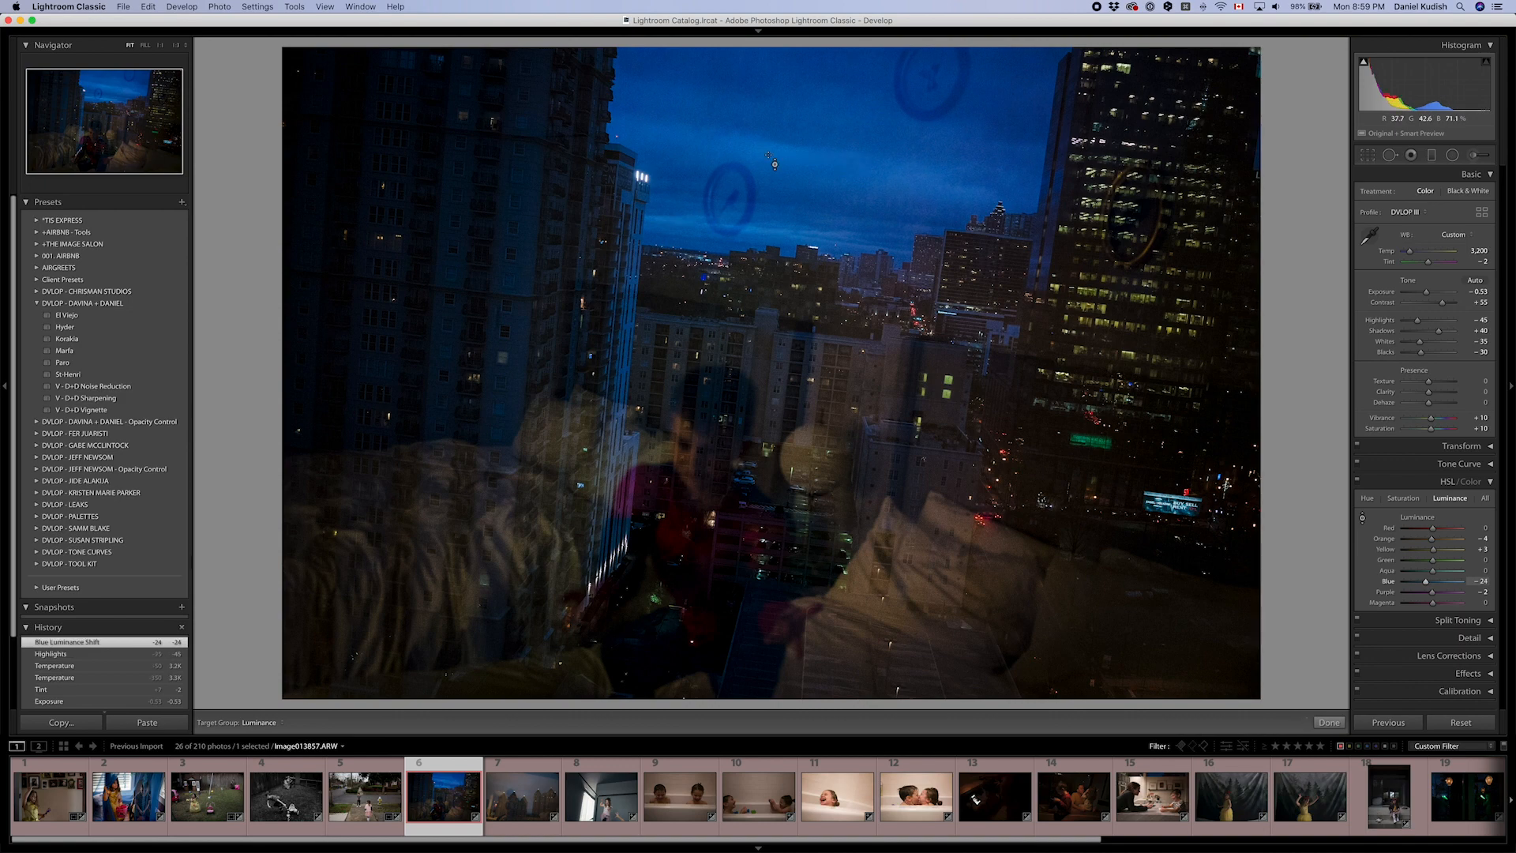
key("Escape")
- Set the sixth photo's exposure to -0.43
key("Up")
key("Down")
key("Up")
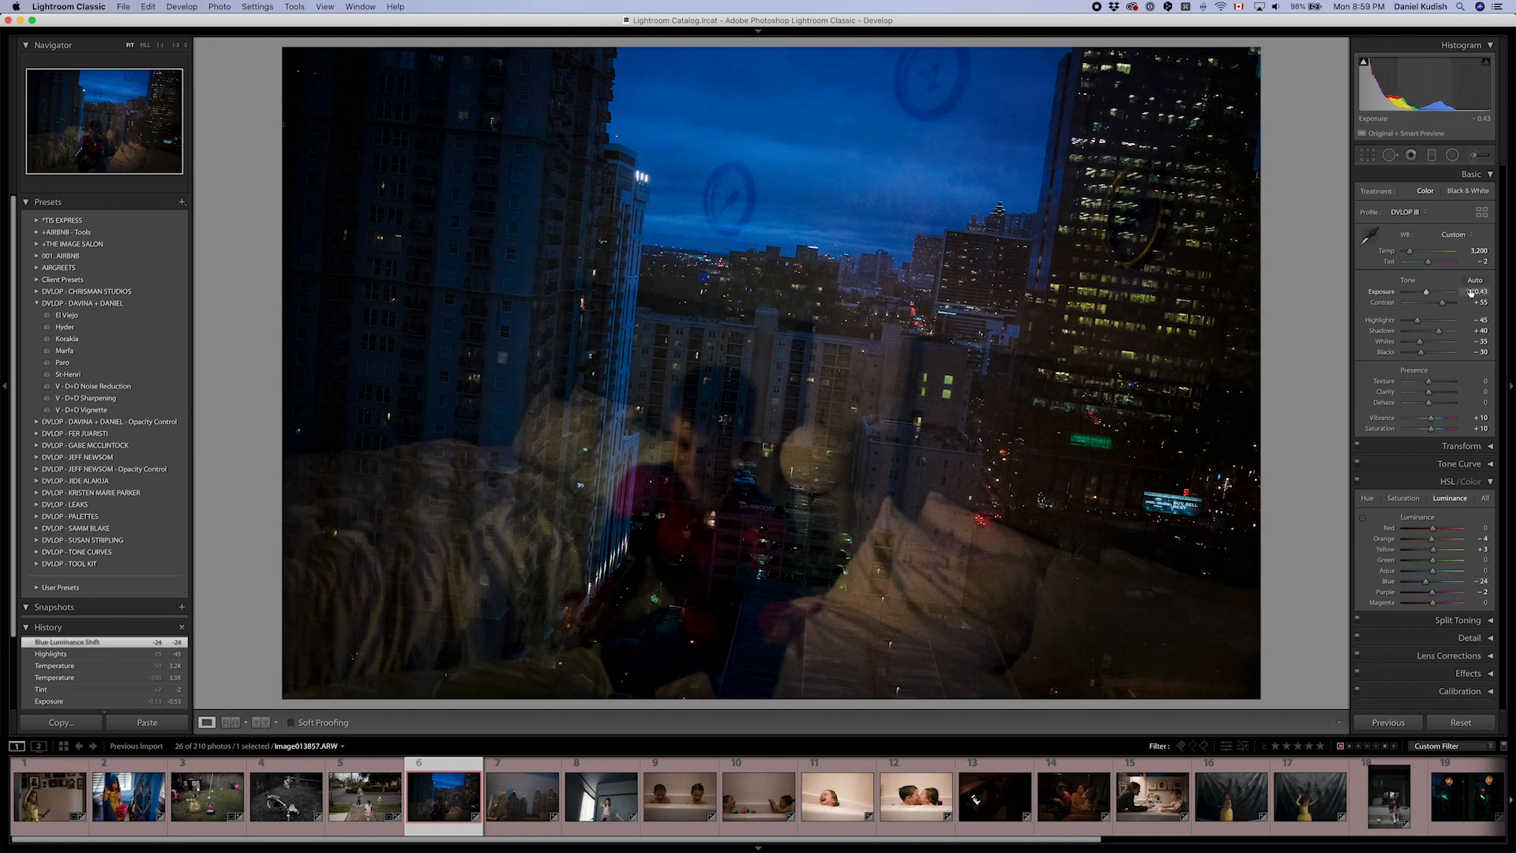
- Brush the D+D Dodge effect over the reflected child in the sixth photo with a size 35 brush
key("k")
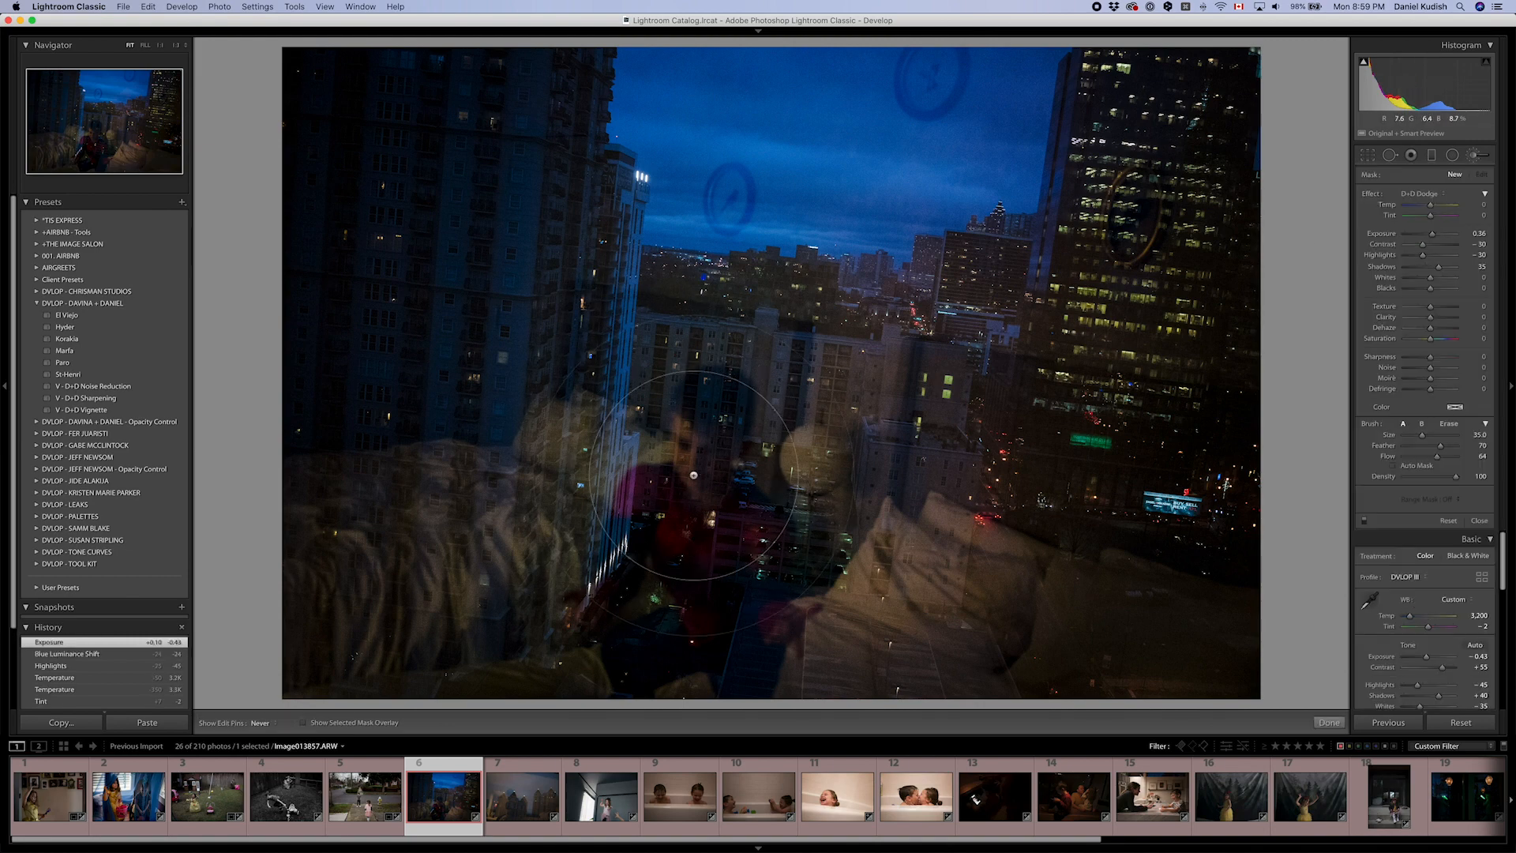
mouse_move(681, 632)
left_mouse_down()
mouse_move(647, 657)
mouse_move(684, 656)
mouse_move(604, 671)
mouse_move(661, 695)
mouse_move(774, 703)
left_mouse_up()
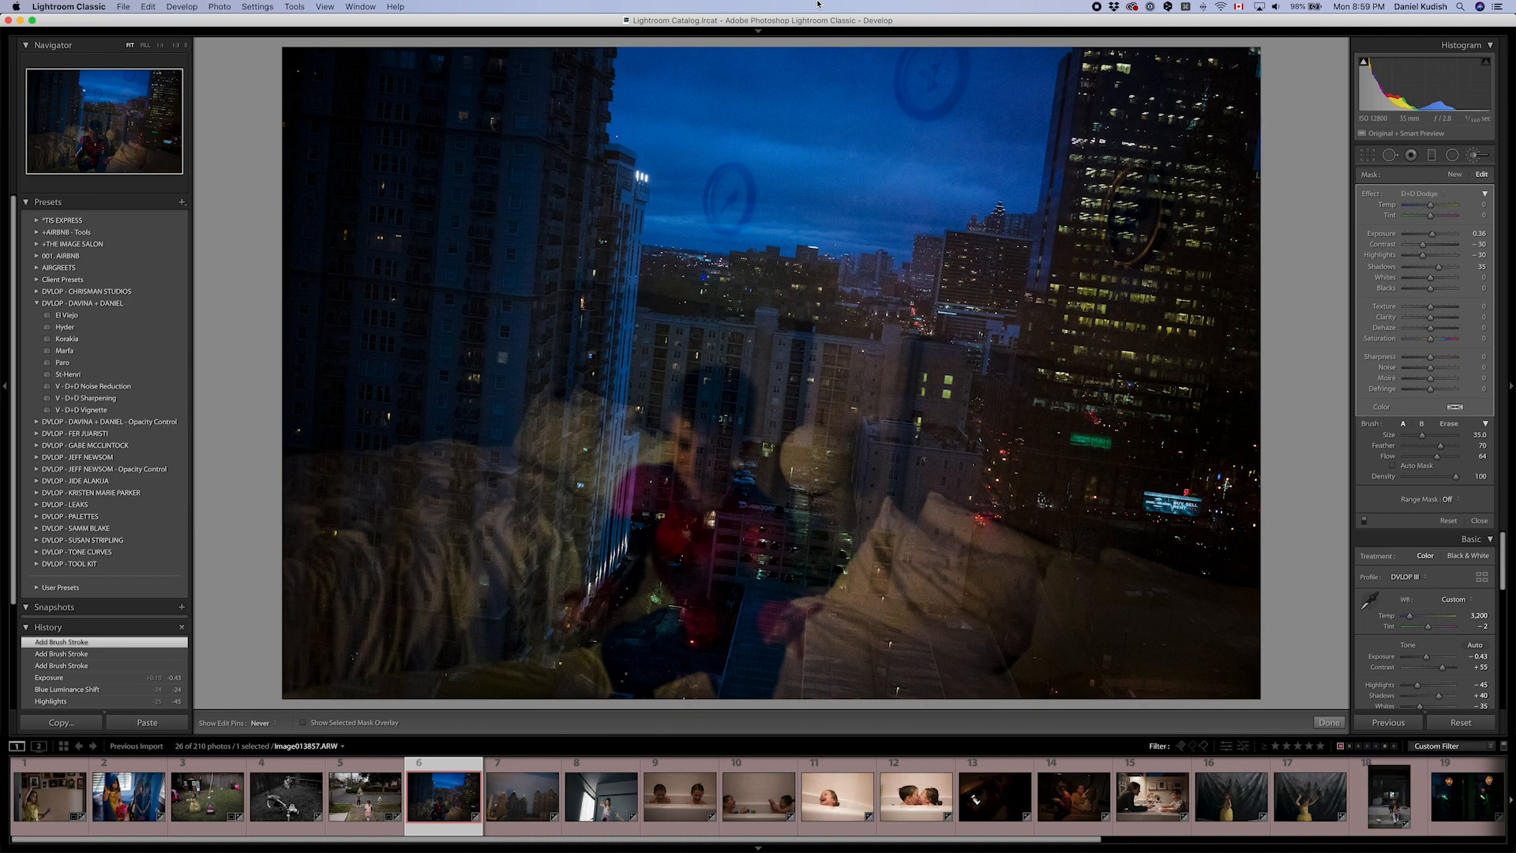
key("k")
- Set the sixth photo's blacks to -45 and move on to the seventh photo
left_click_drag(1482, 353, 1470, 354)
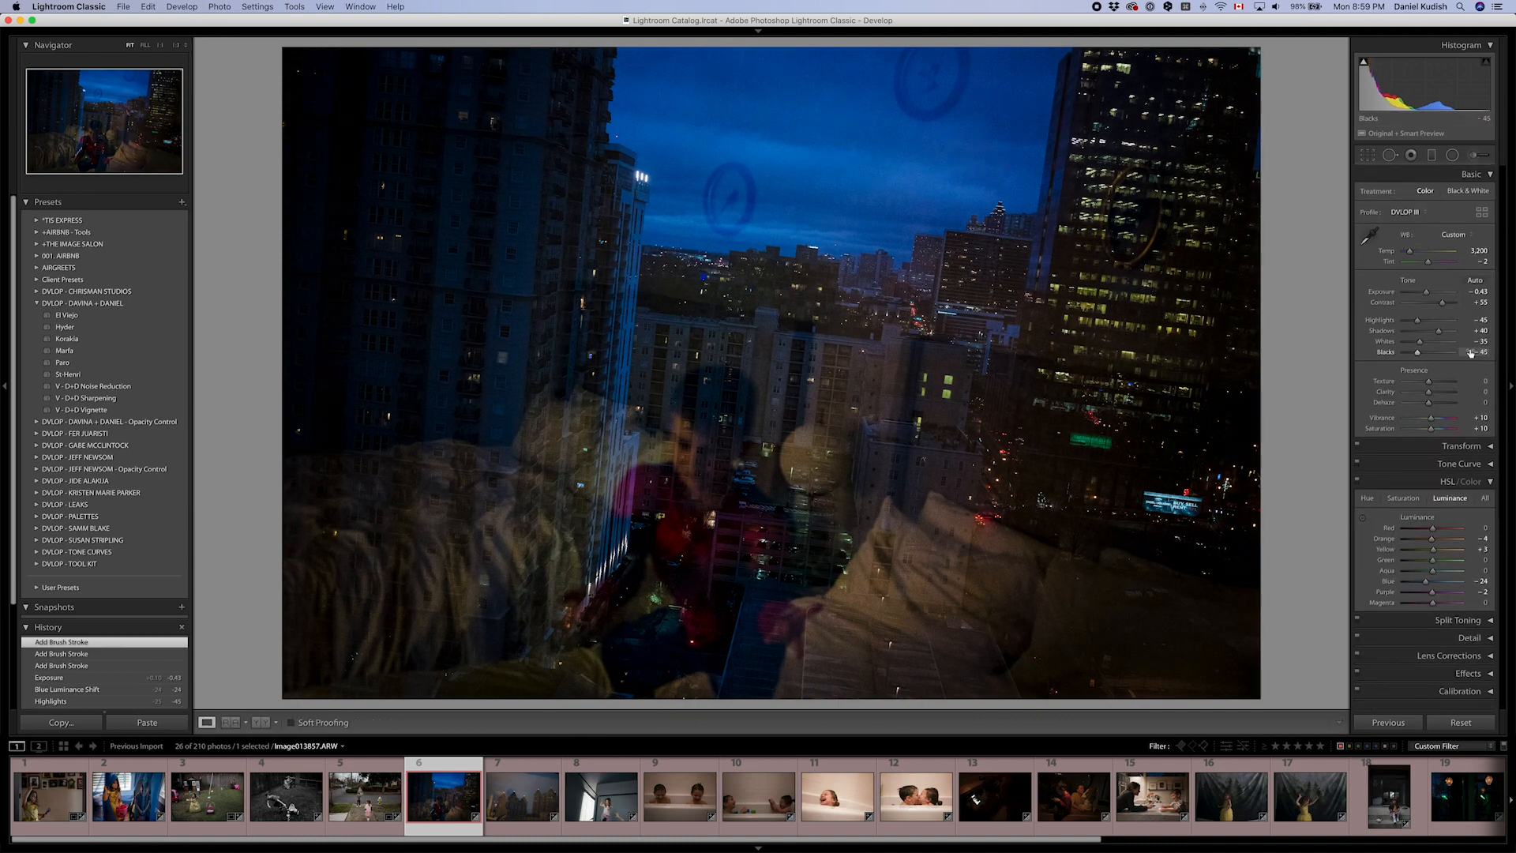
key("Right")
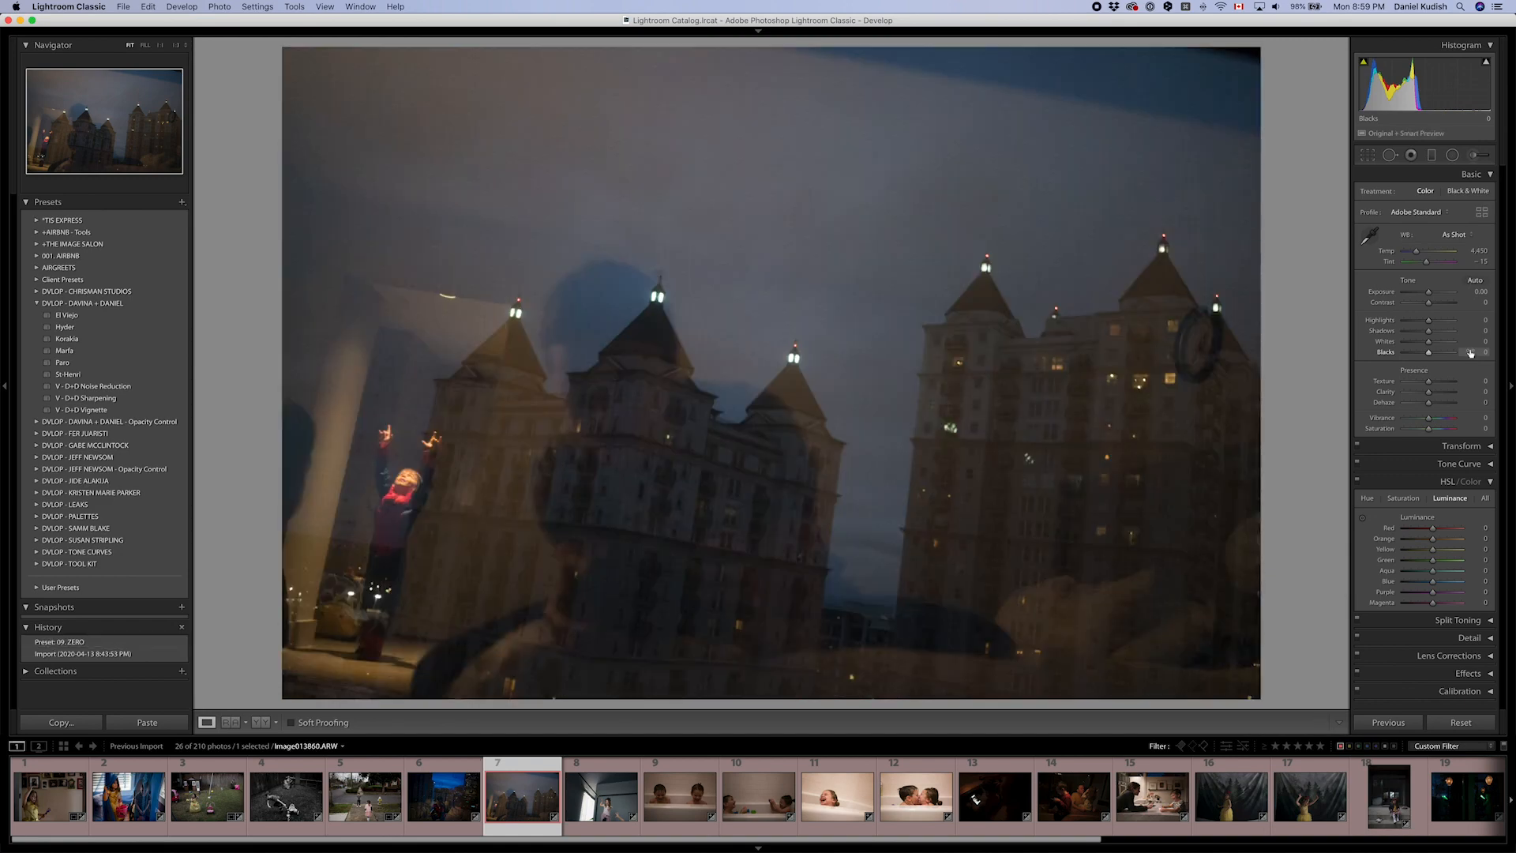
- Copy the sixth photo's settings, including white balance and exposure, and paste them onto the seventh photo
key("Left")
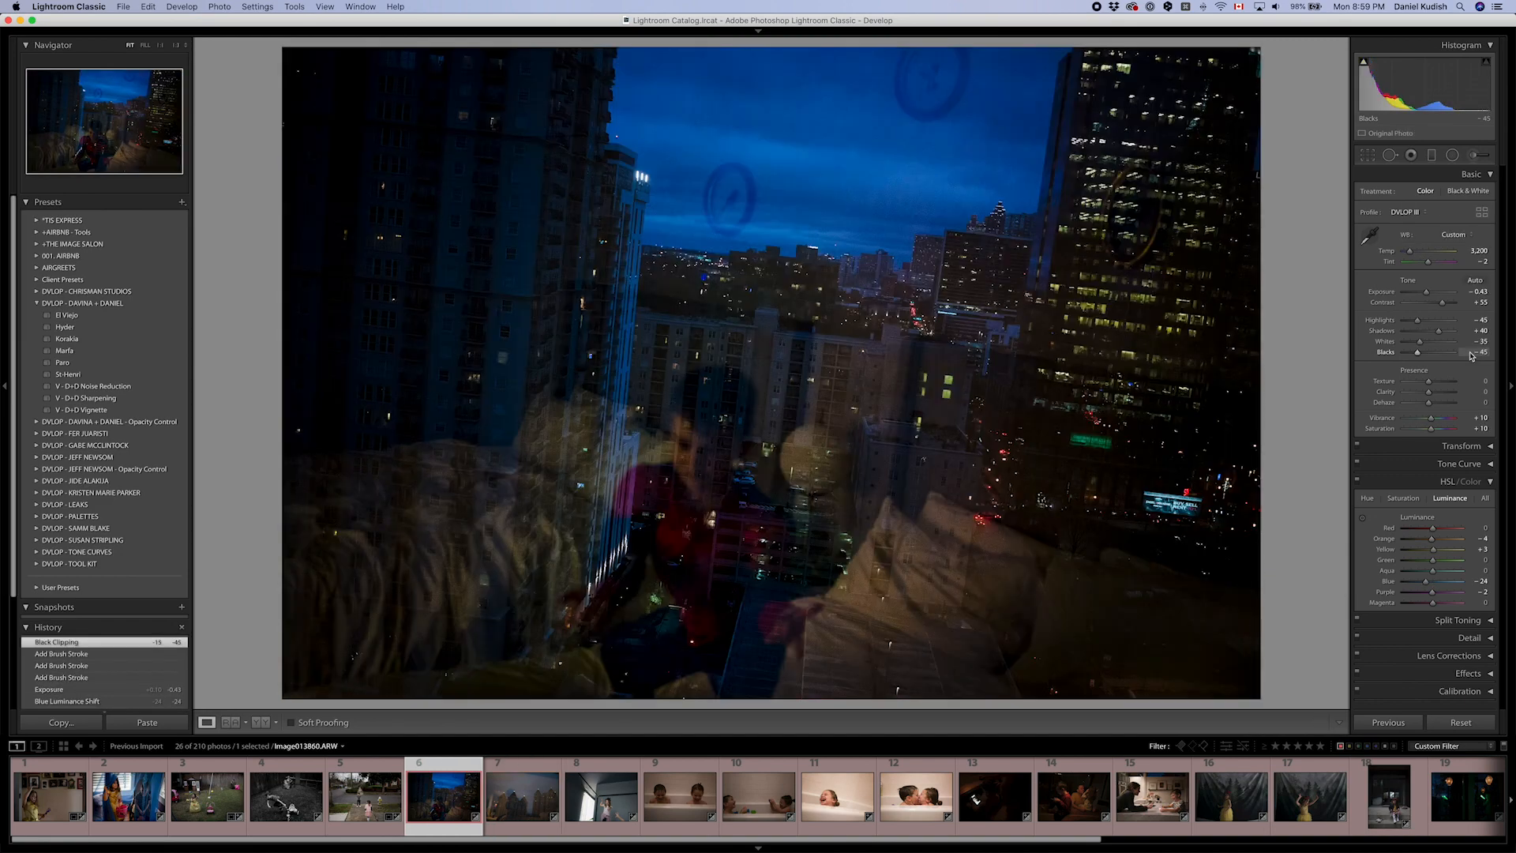
key("super+shift+c")
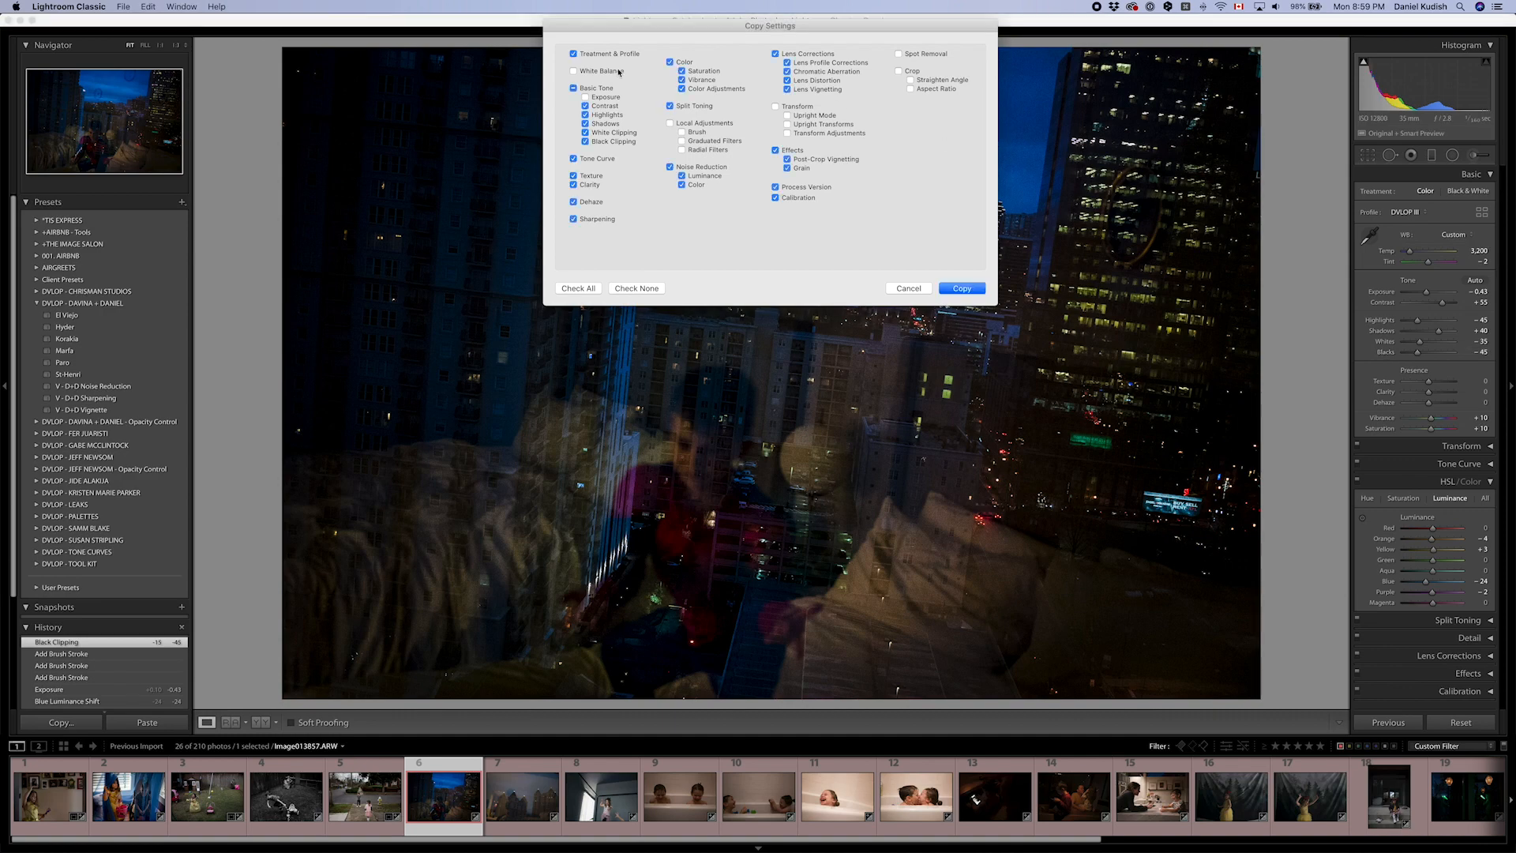
left_click(611, 99)
key("Return")
key("Right")
key("super+shift+v")
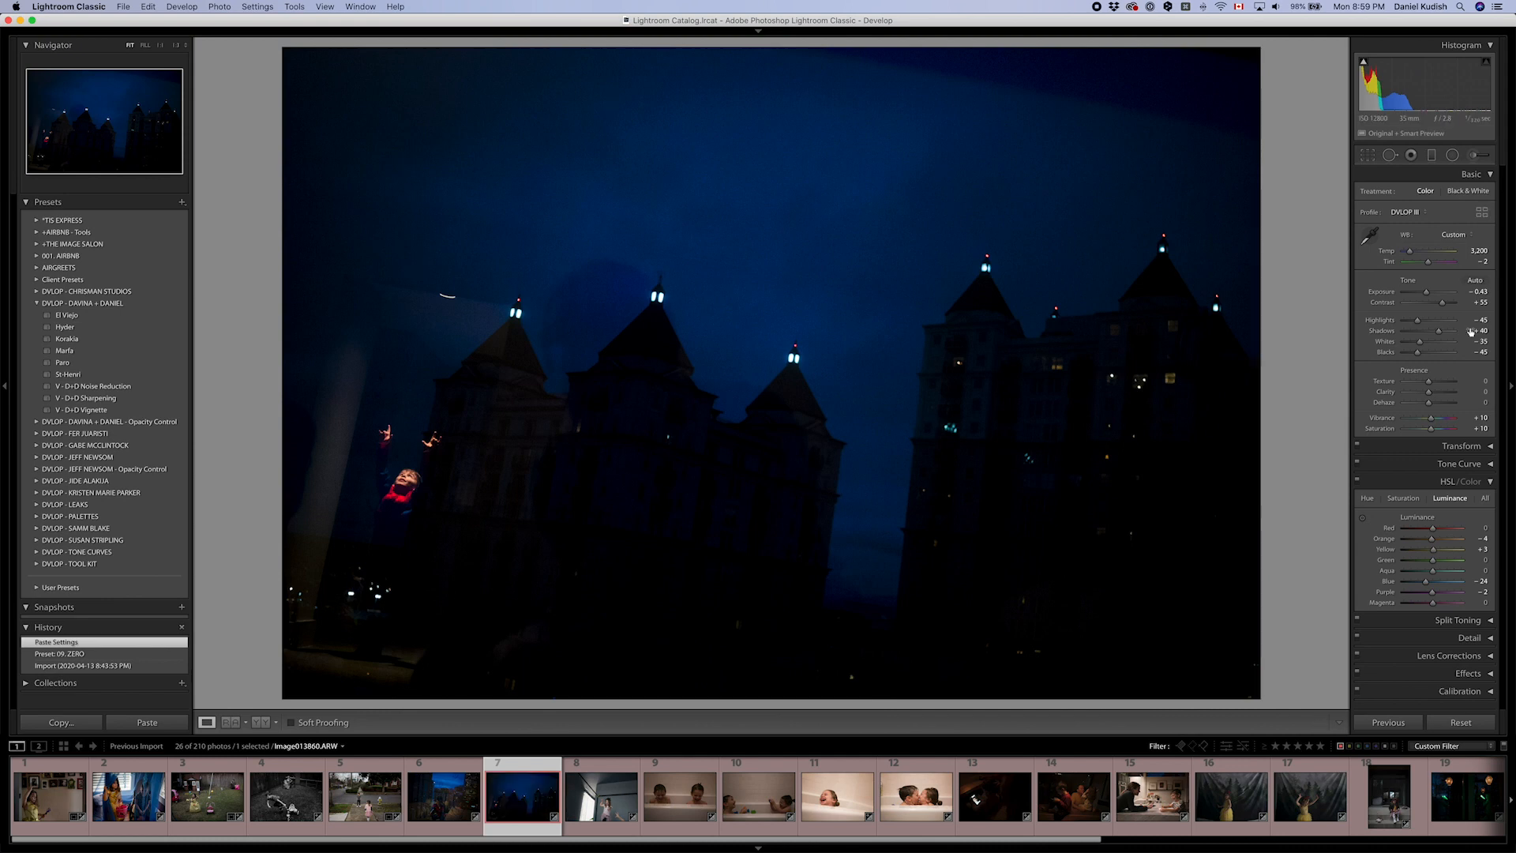
- Set the seventh photo's shadows to +60 and blacks to -15
key("Up")
key("Up")
key("Up")
key("Up")
key("Down")
key("Up")
key("Up")
key("Up")
key("Up")
key("Up")
key("Up")
key("Up")
key("Up")
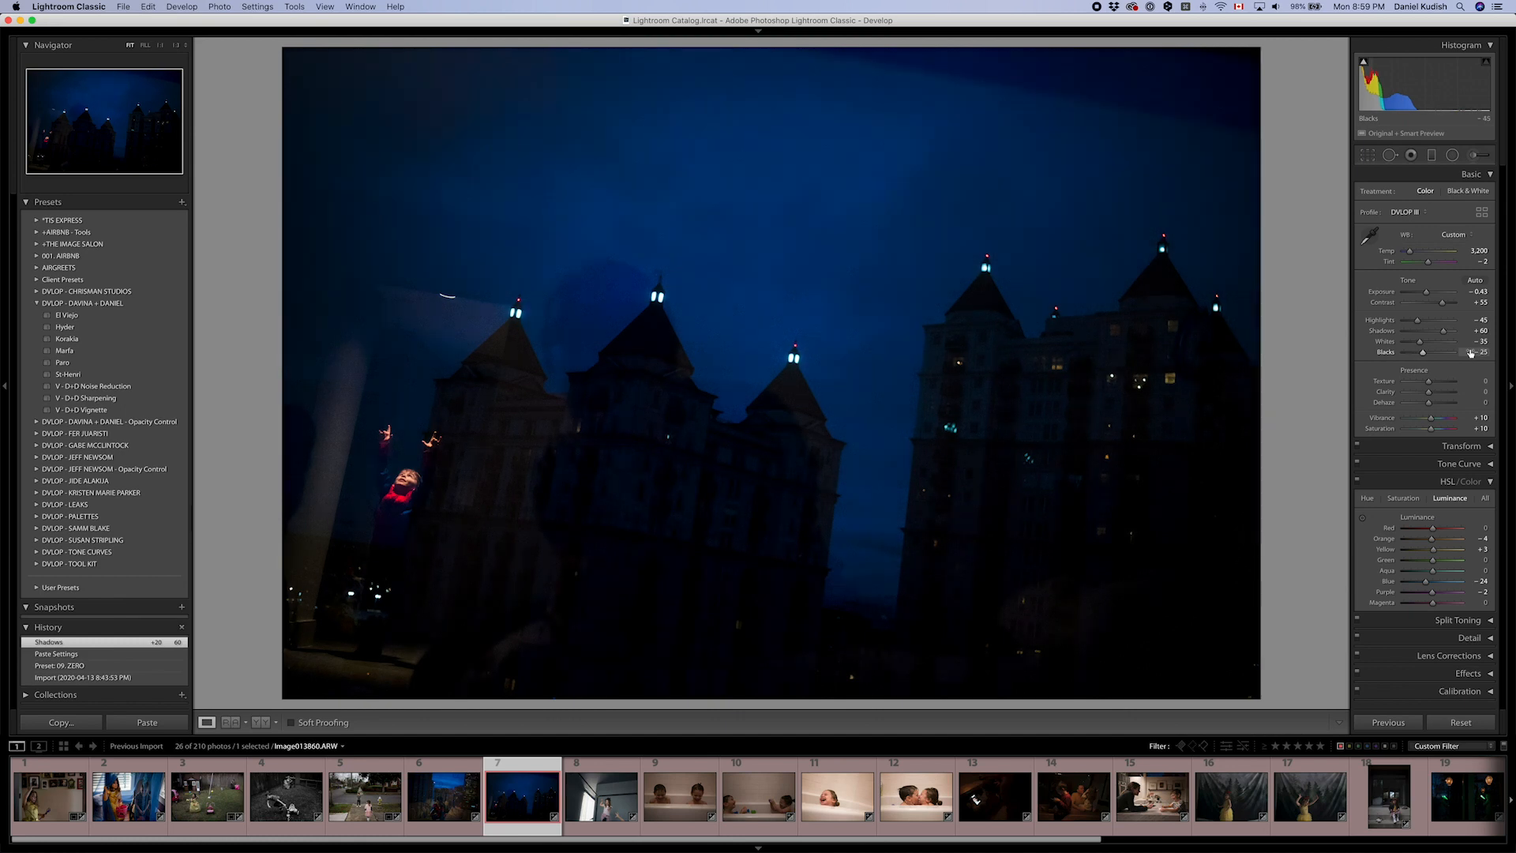
key("Down")
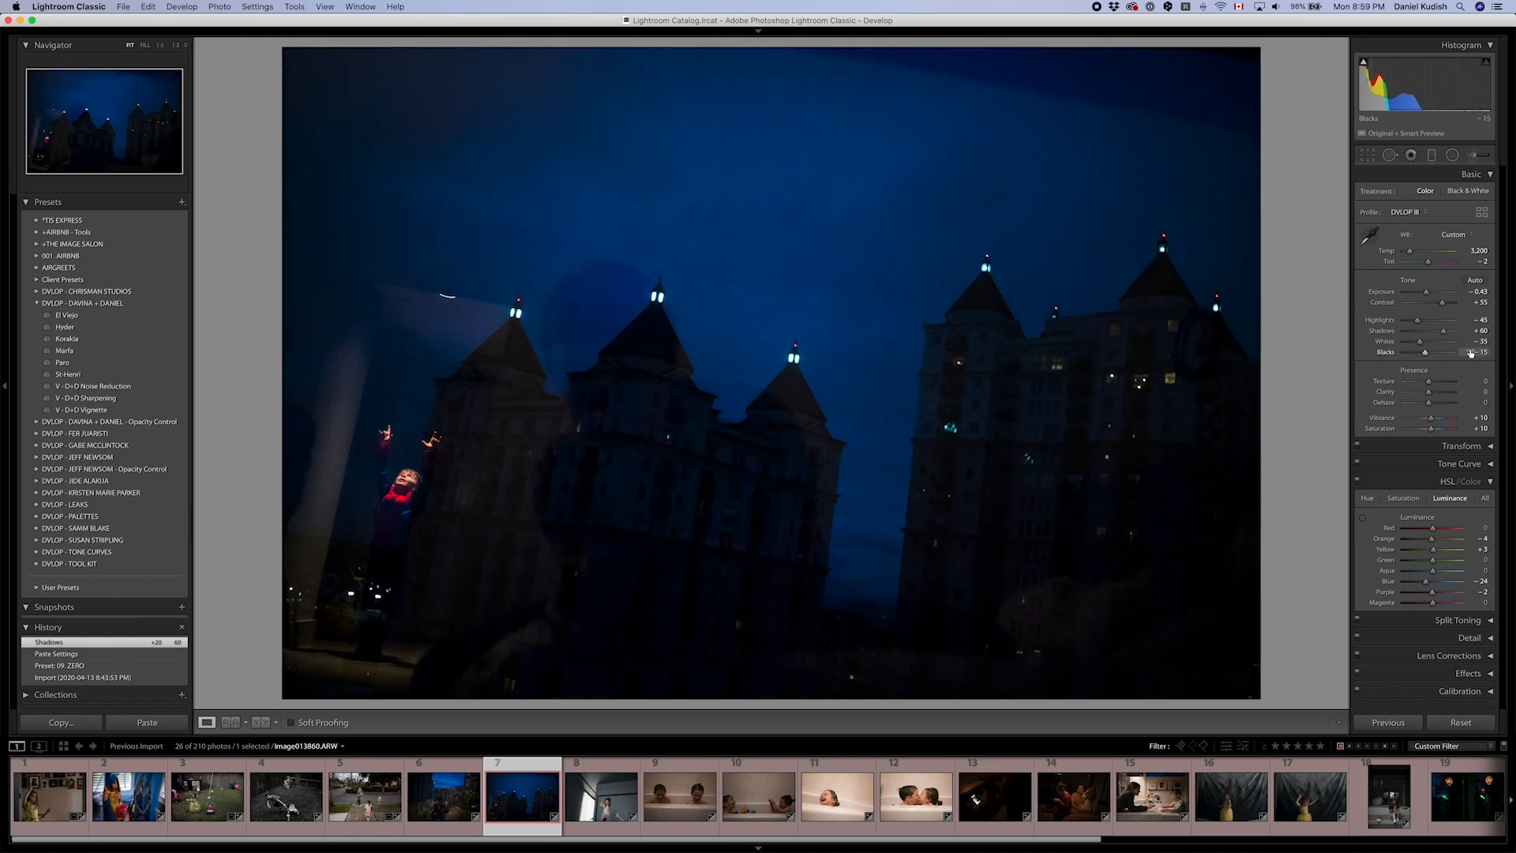
key("Down")
key("Down")
- Set the seventh photo's exposure to -0.23 and highlights to -80
key("Up")
key("Up")
key("Up")
key("Up")
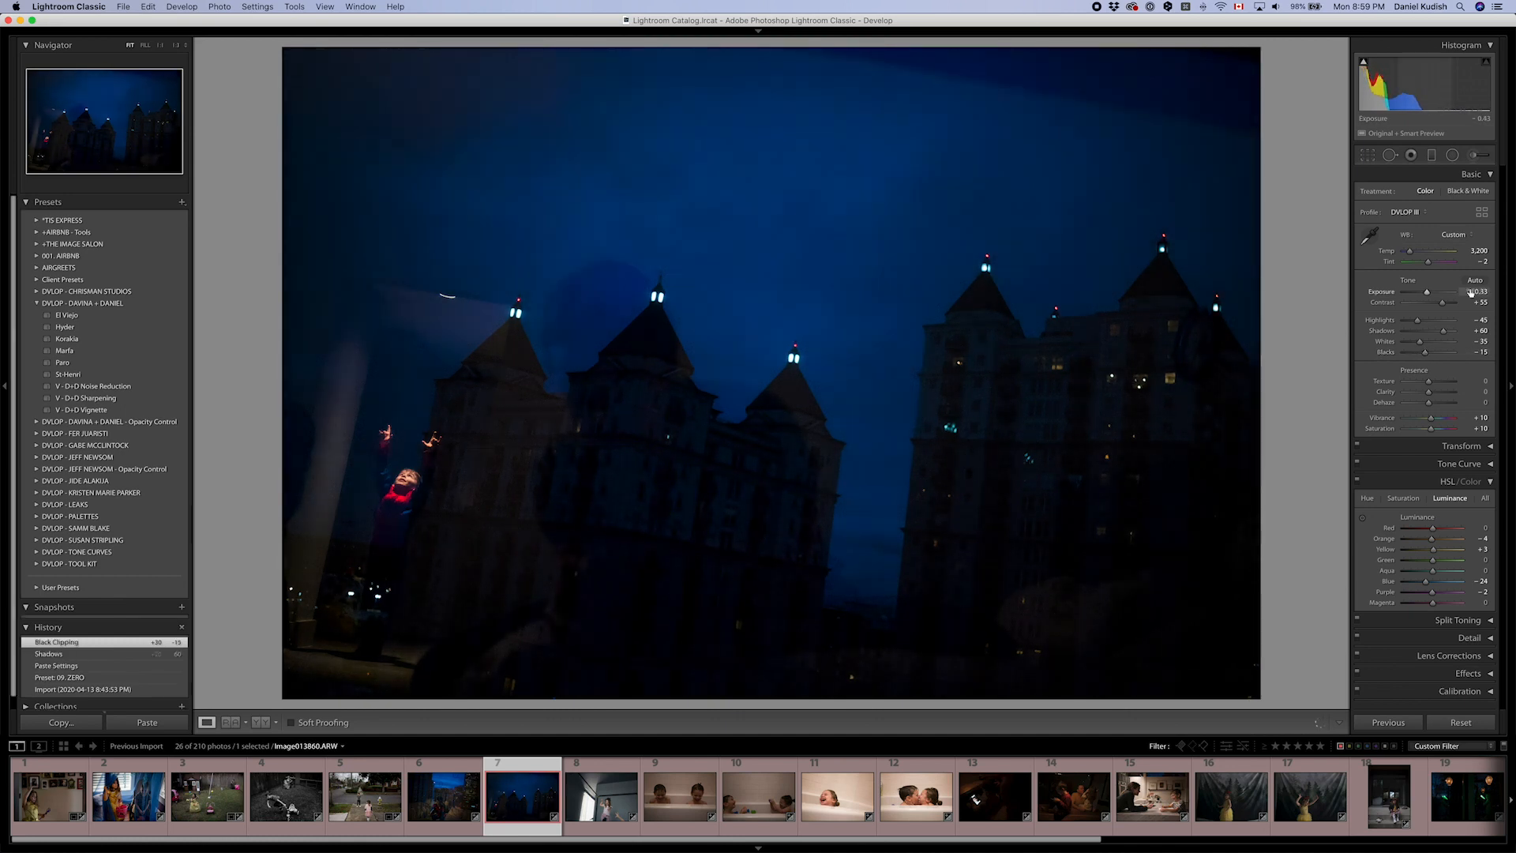
key("Down")
key("Down")
key("Down")
key("Down")
key("Down")
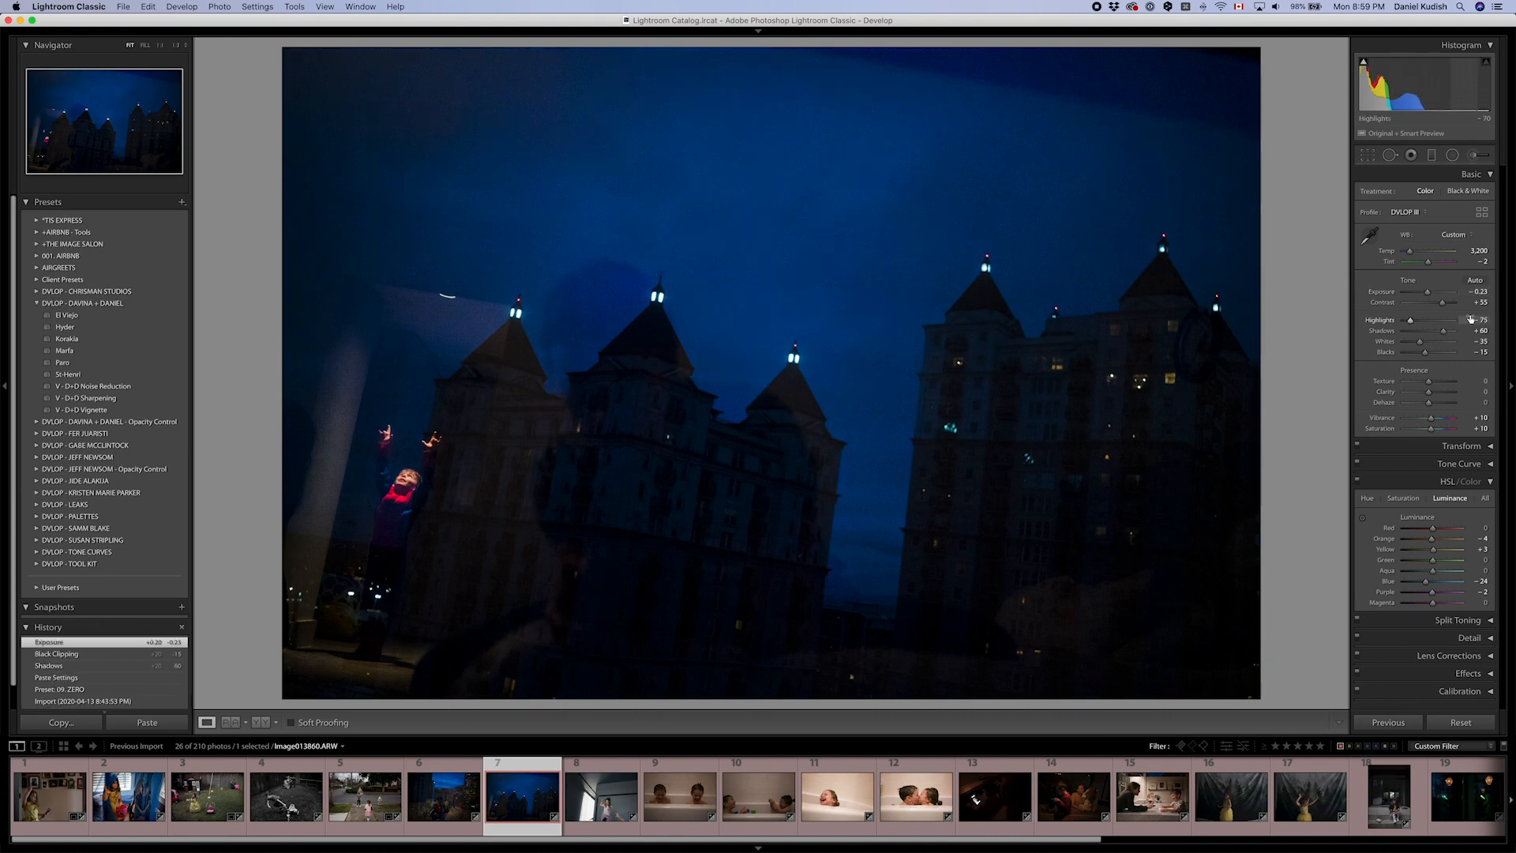
key("Down")
key("Down")
- Brush the D+D Dodge effect over the lower buildings and foreground of the seventh photo with a size 39 brush
key("k")
scroll(1132, 466, "up", 3)
mouse_move(1133, 466)
left_mouse_down()
mouse_move(1164, 453)
mouse_move(1039, 546)
mouse_move(1052, 597)
left_mouse_up()
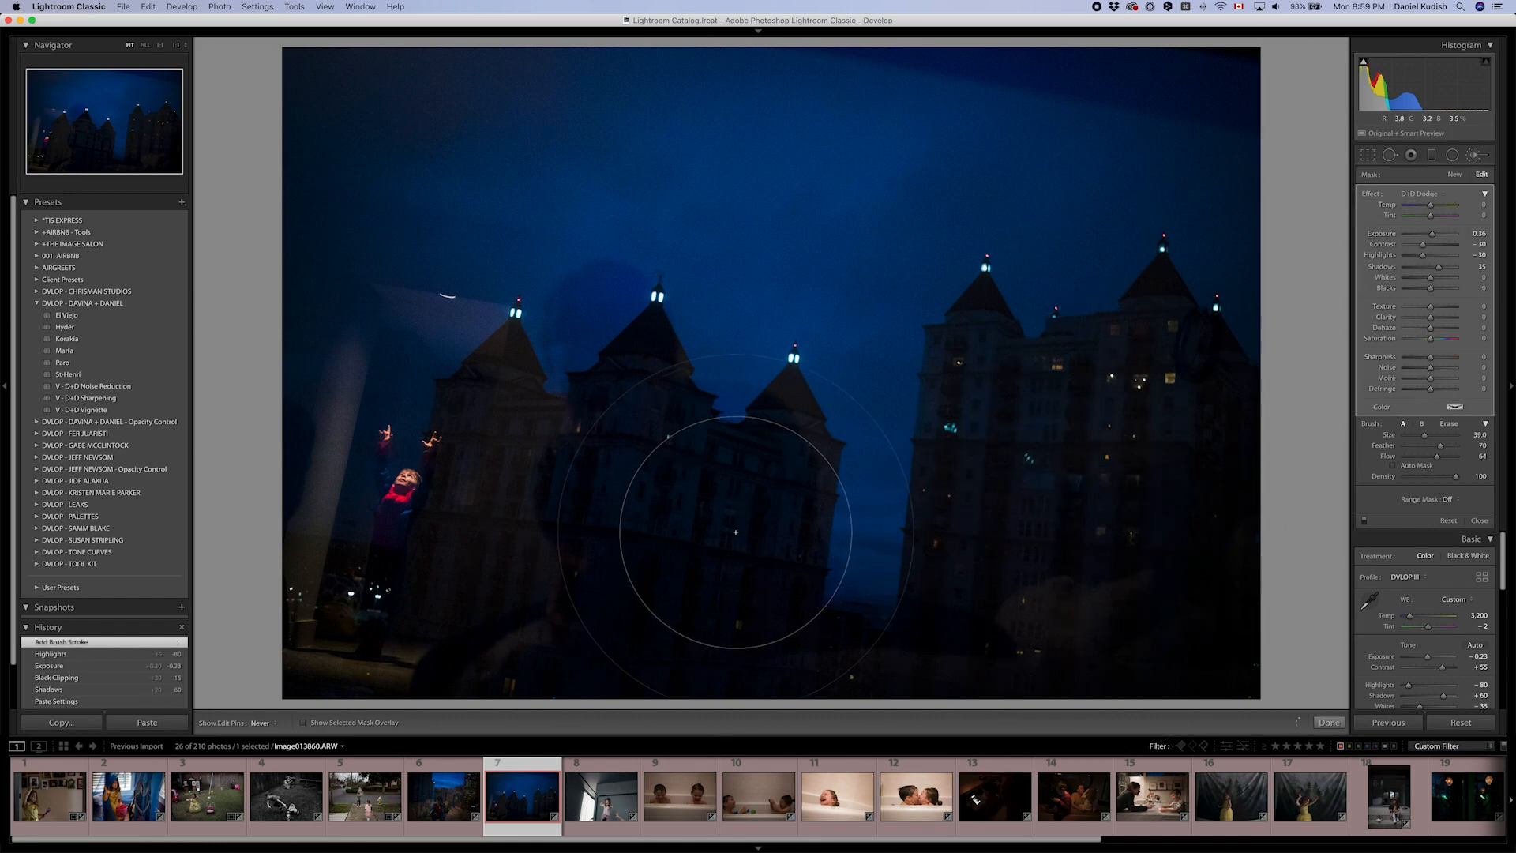
left_click_drag(714, 582, 682, 669)
left_click_drag(983, 584, 955, 651)
left_click(1000, 656)
left_click(695, 639)
left_click(396, 622)
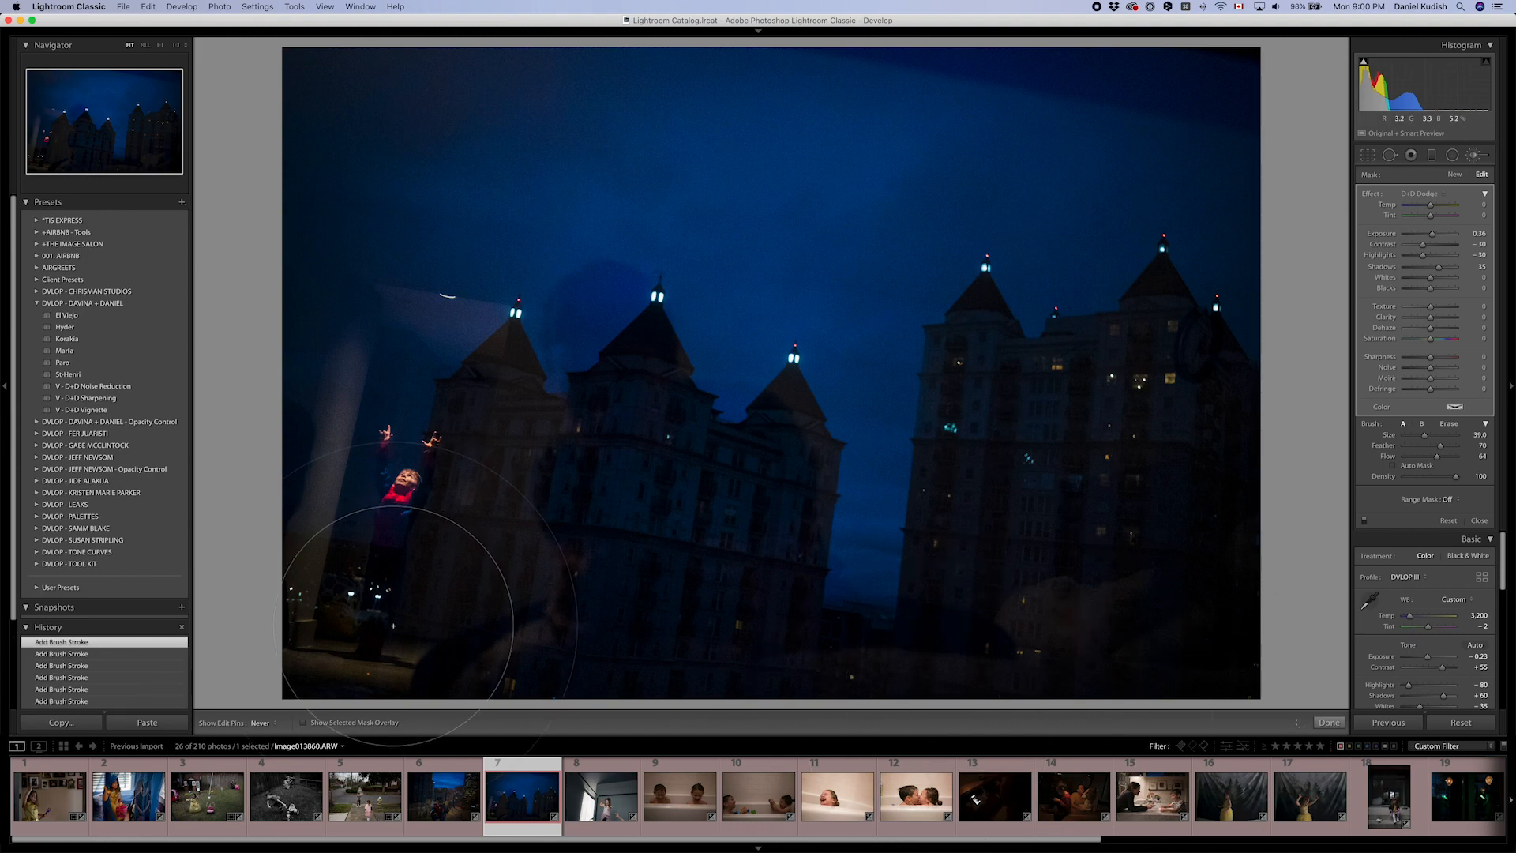
- Brush the D+D Punch effect over the seventh photo's sky with a size 47 brush and move on to the eighth photo
key("k")
key("k")
left_click(1434, 197)
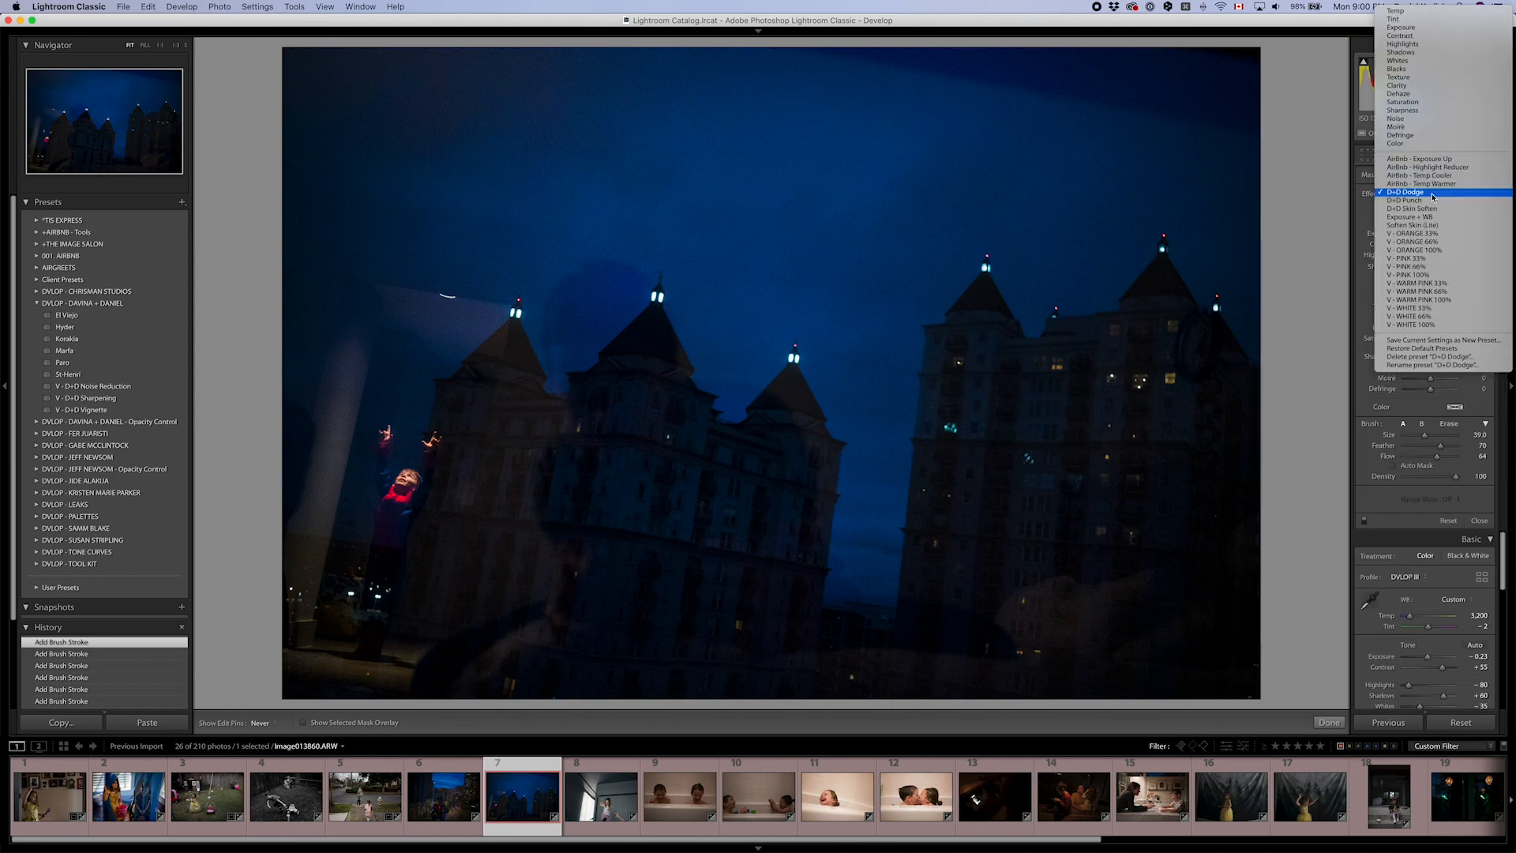
left_click(1414, 201)
scroll(884, 253, "up", 3)
scroll(884, 253, "up", 1)
mouse_move(350, 65)
left_mouse_down()
mouse_move(385, 135)
mouse_move(501, 220)
left_mouse_up()
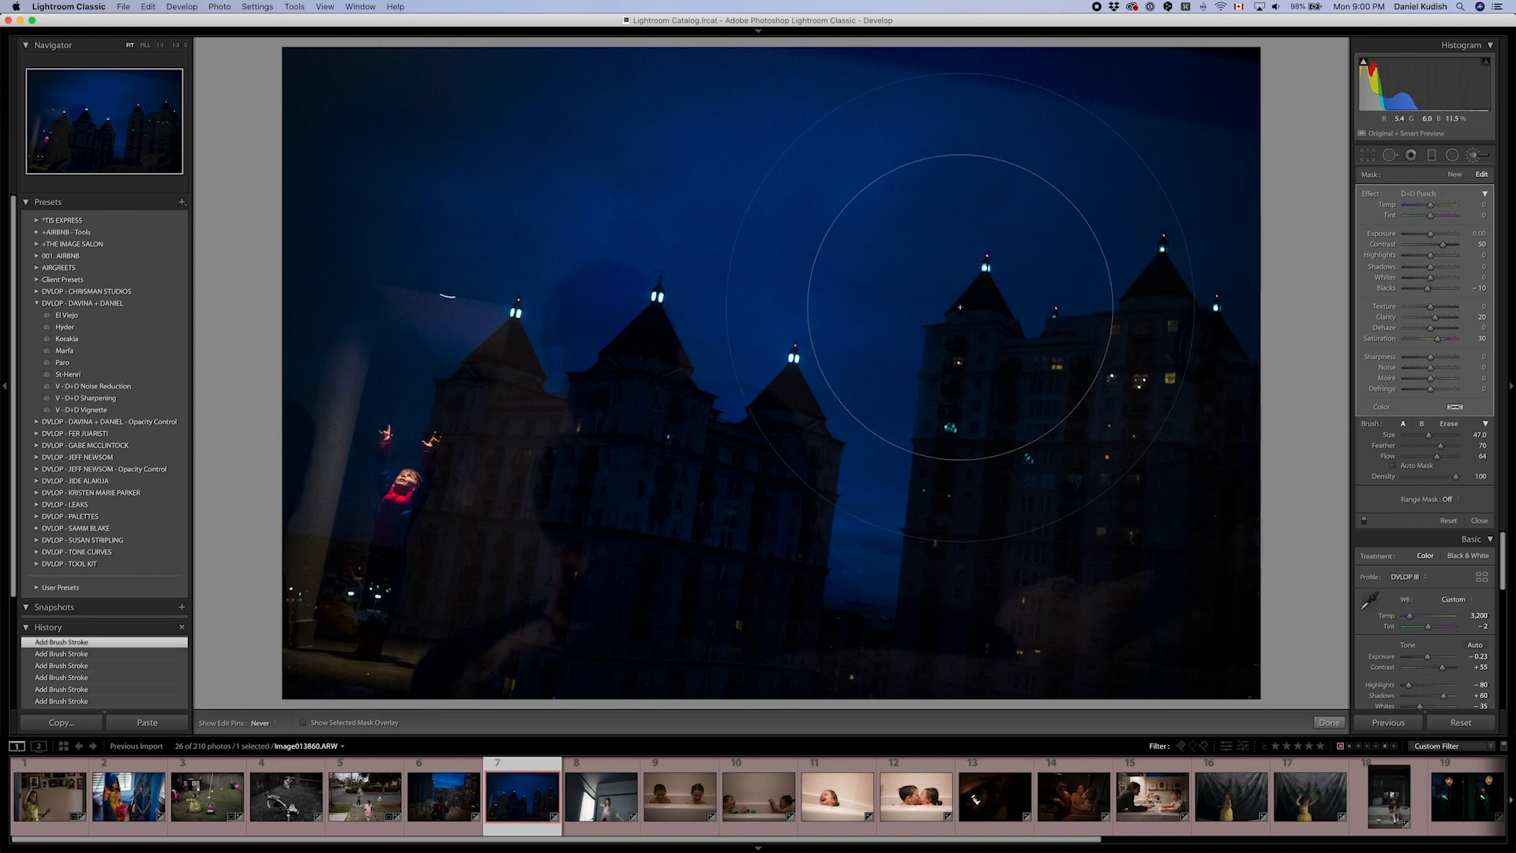
key("k")
key("Right")
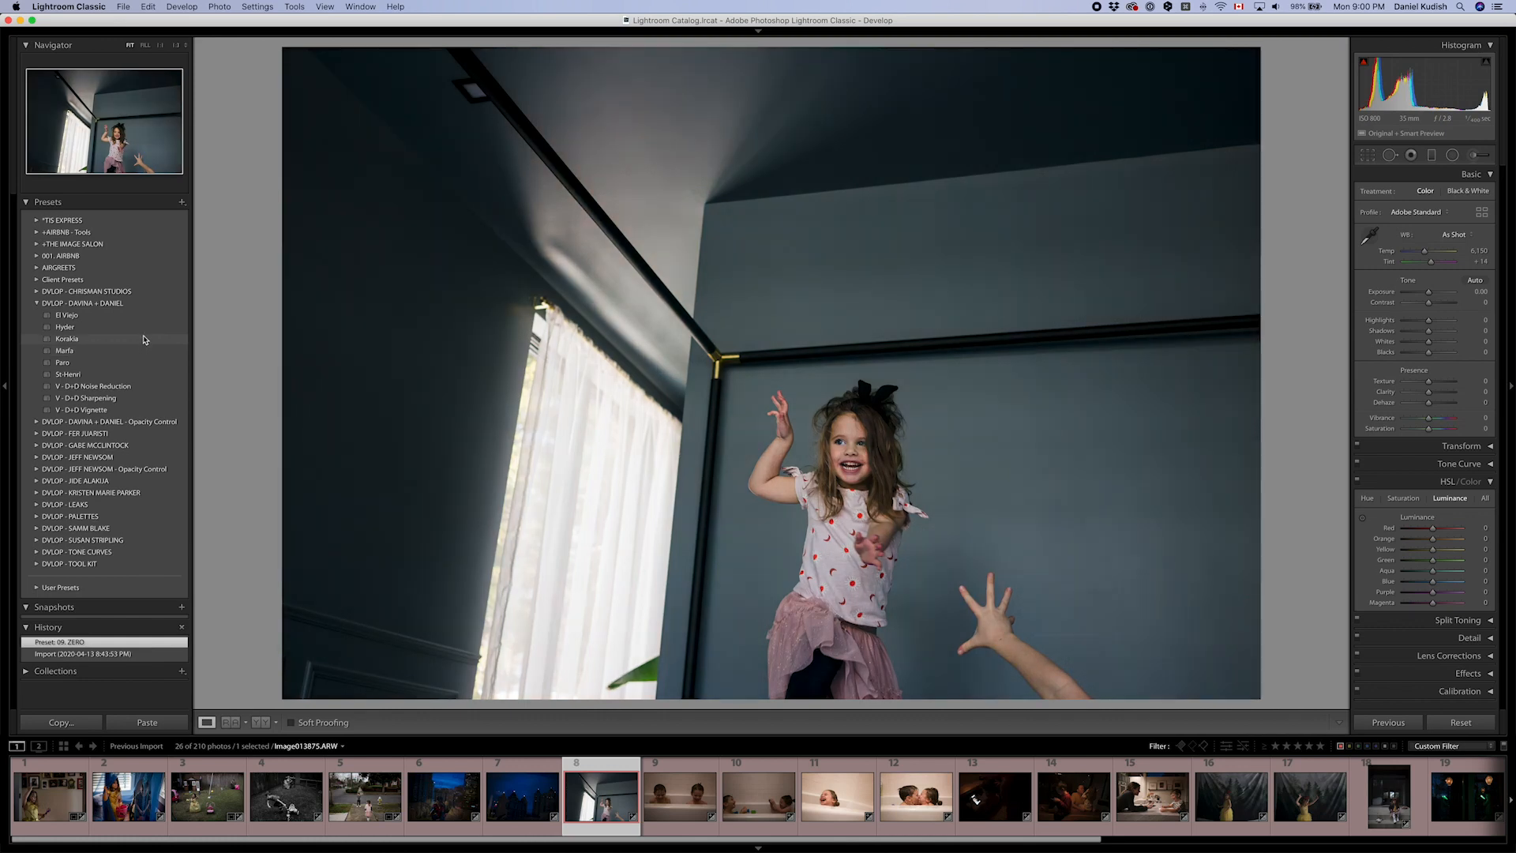
- Try the Hyder preset on the eighth photo with an exposure of +0.20
left_click(143, 329)
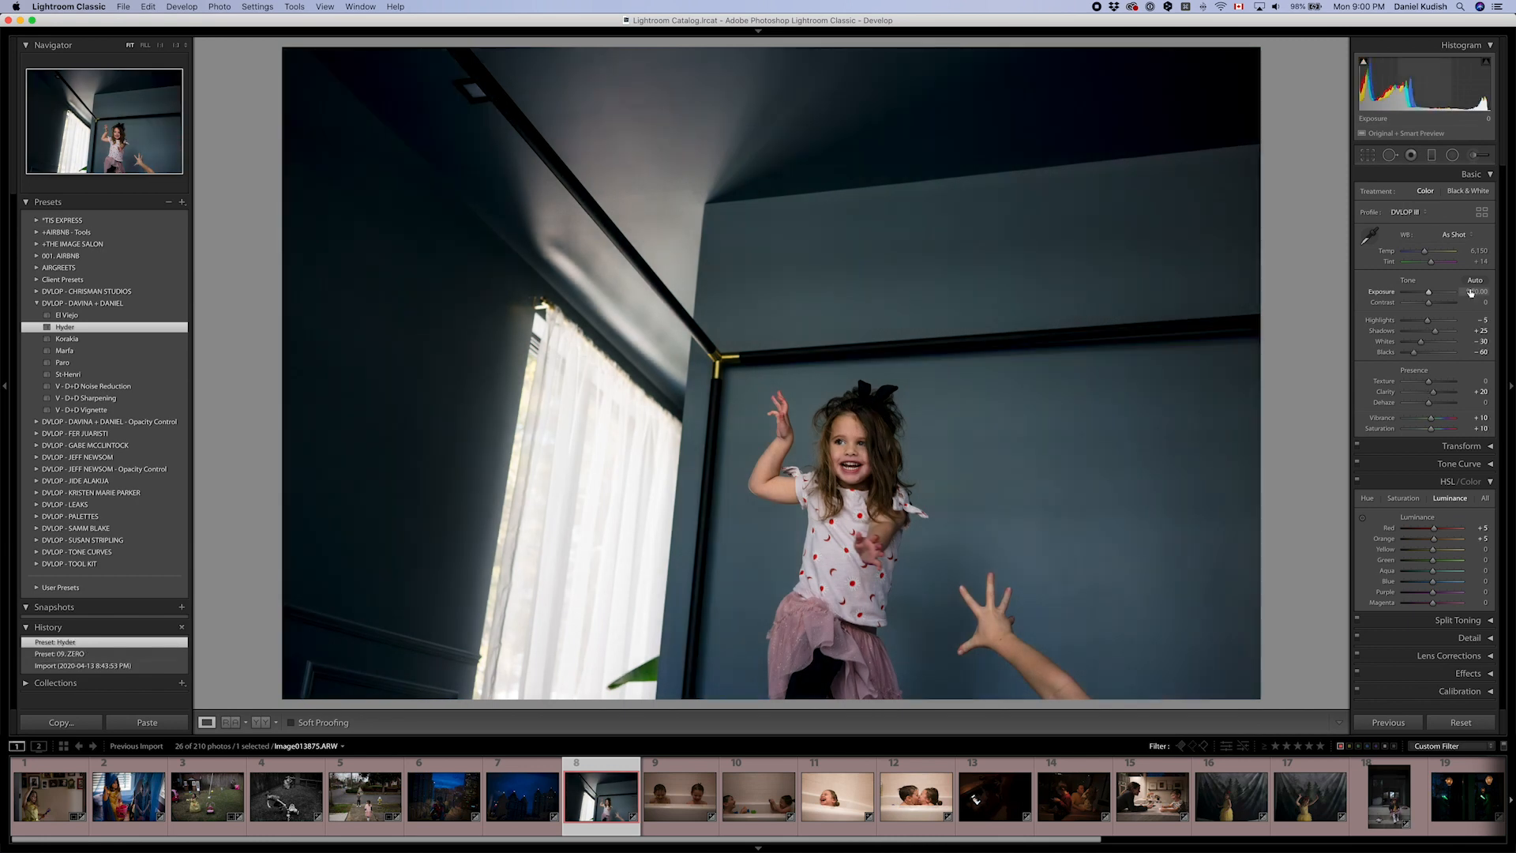
left_click_drag(1471, 292, 1475, 293)
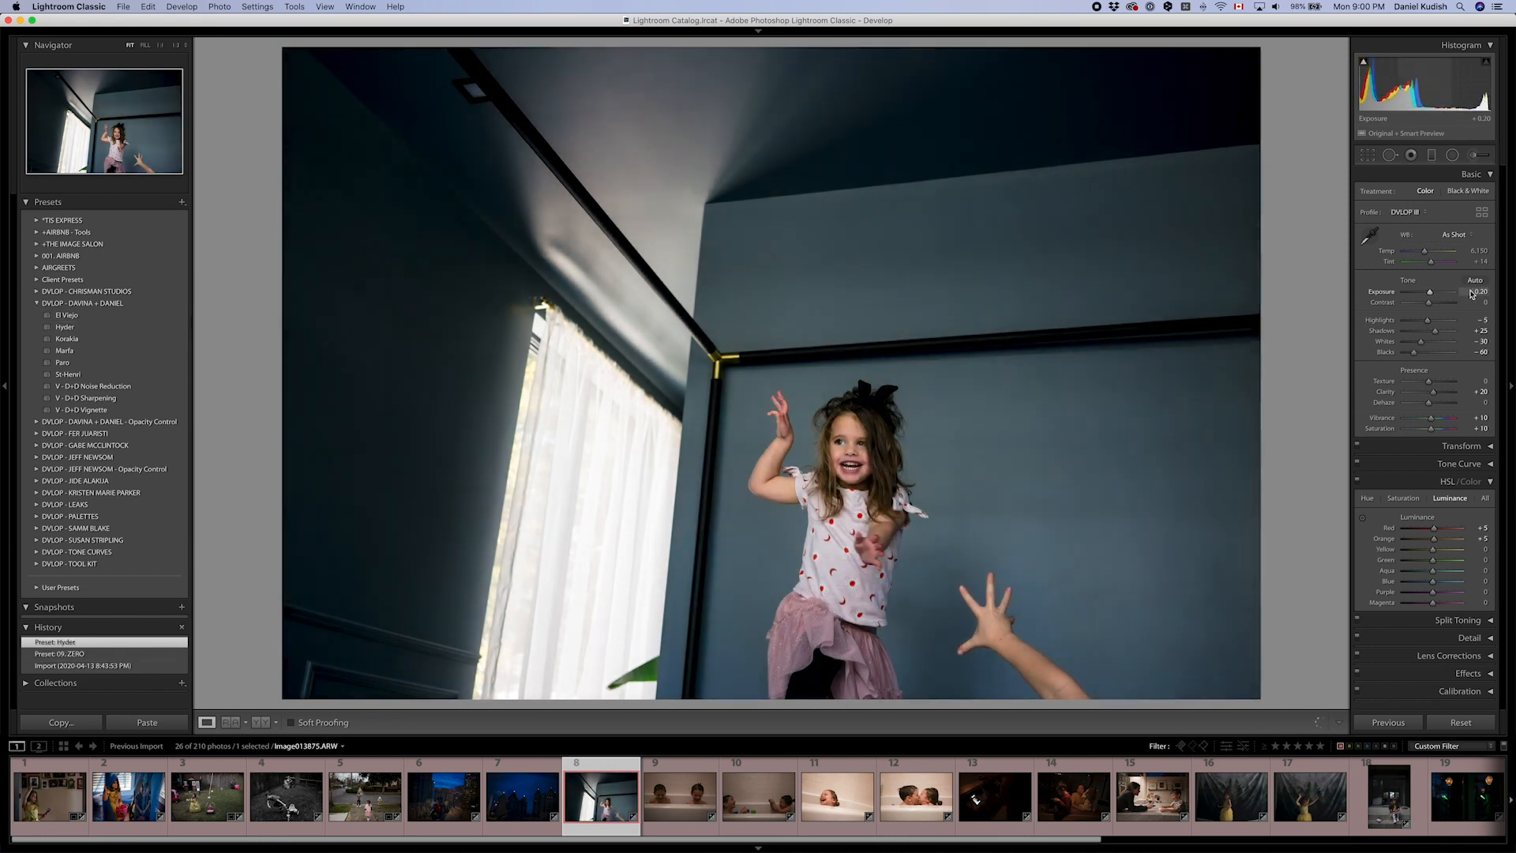
left_click(175, 331)
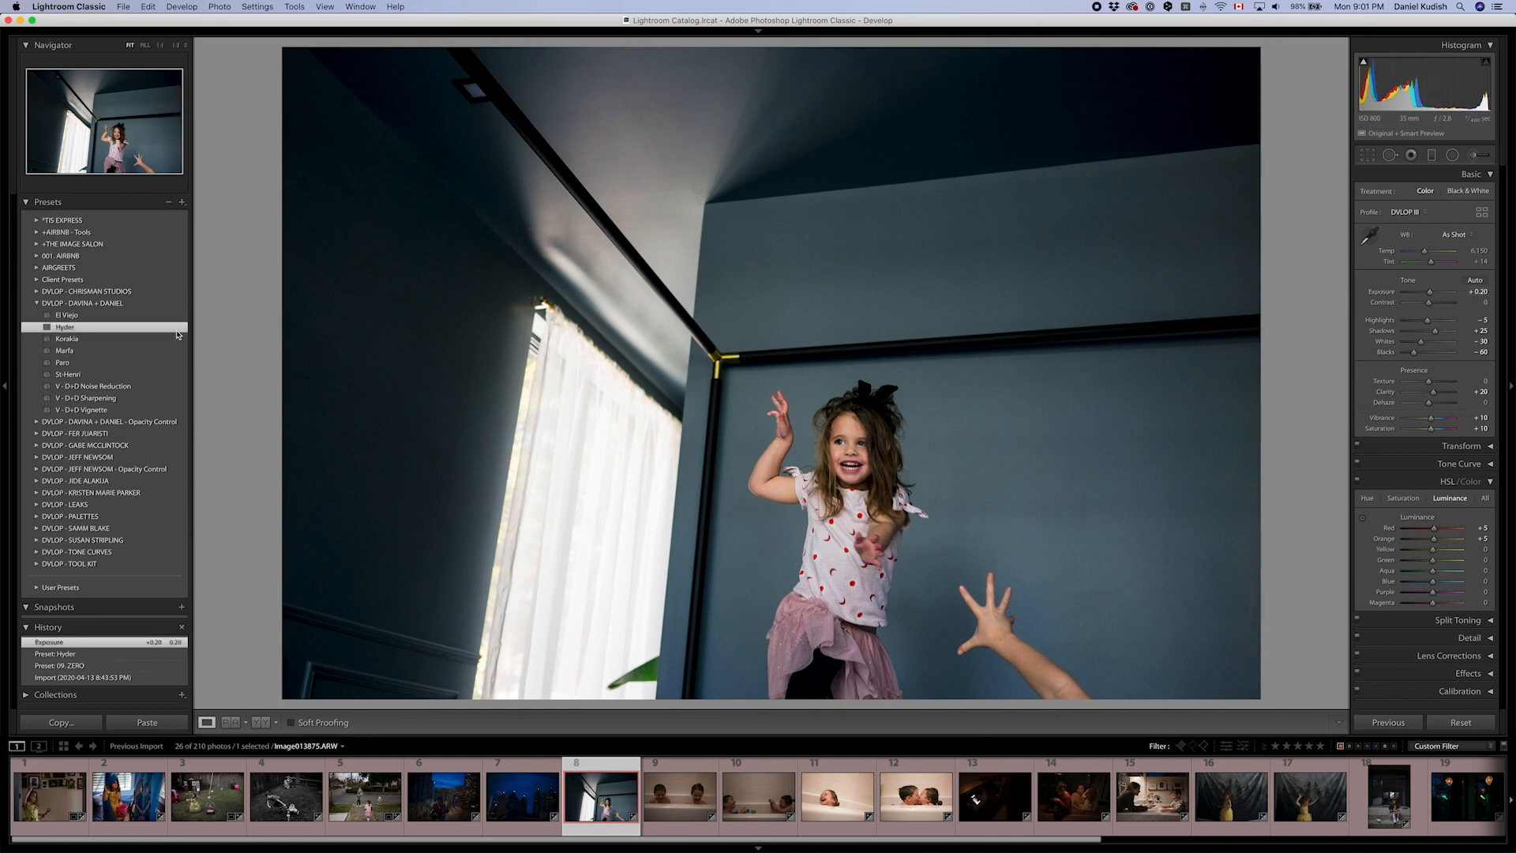
- Apply the Korakia preset to the eighth photo, with blacks at -55 and exposure at +0.20
left_click(175, 339)
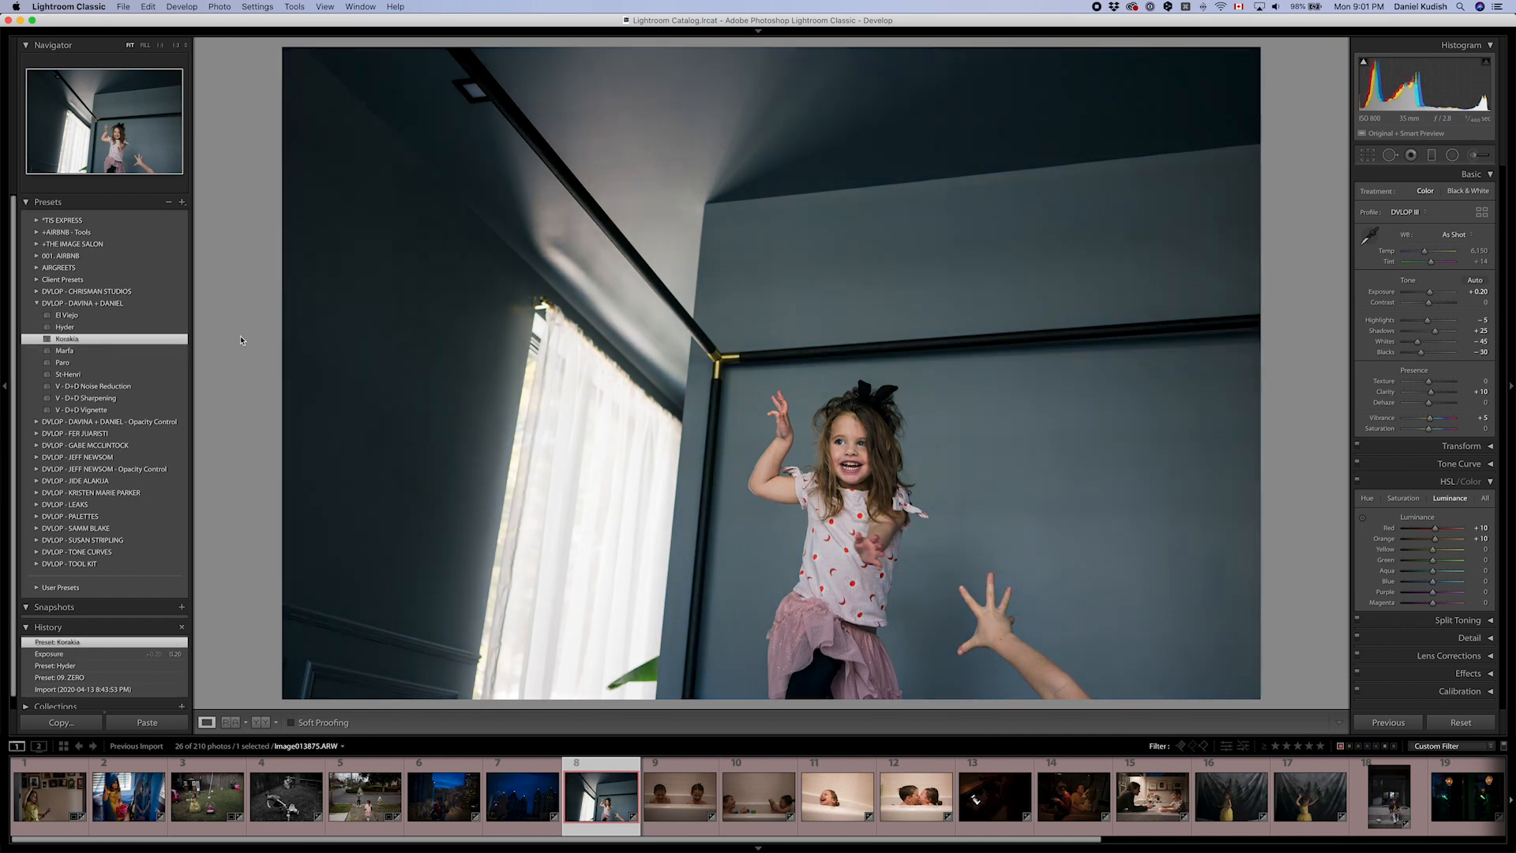
key("Down")
key("Down")
key("Up")
key("Down")
key("Down")
key("Down")
key("Down")
key("Down")
key("Up")
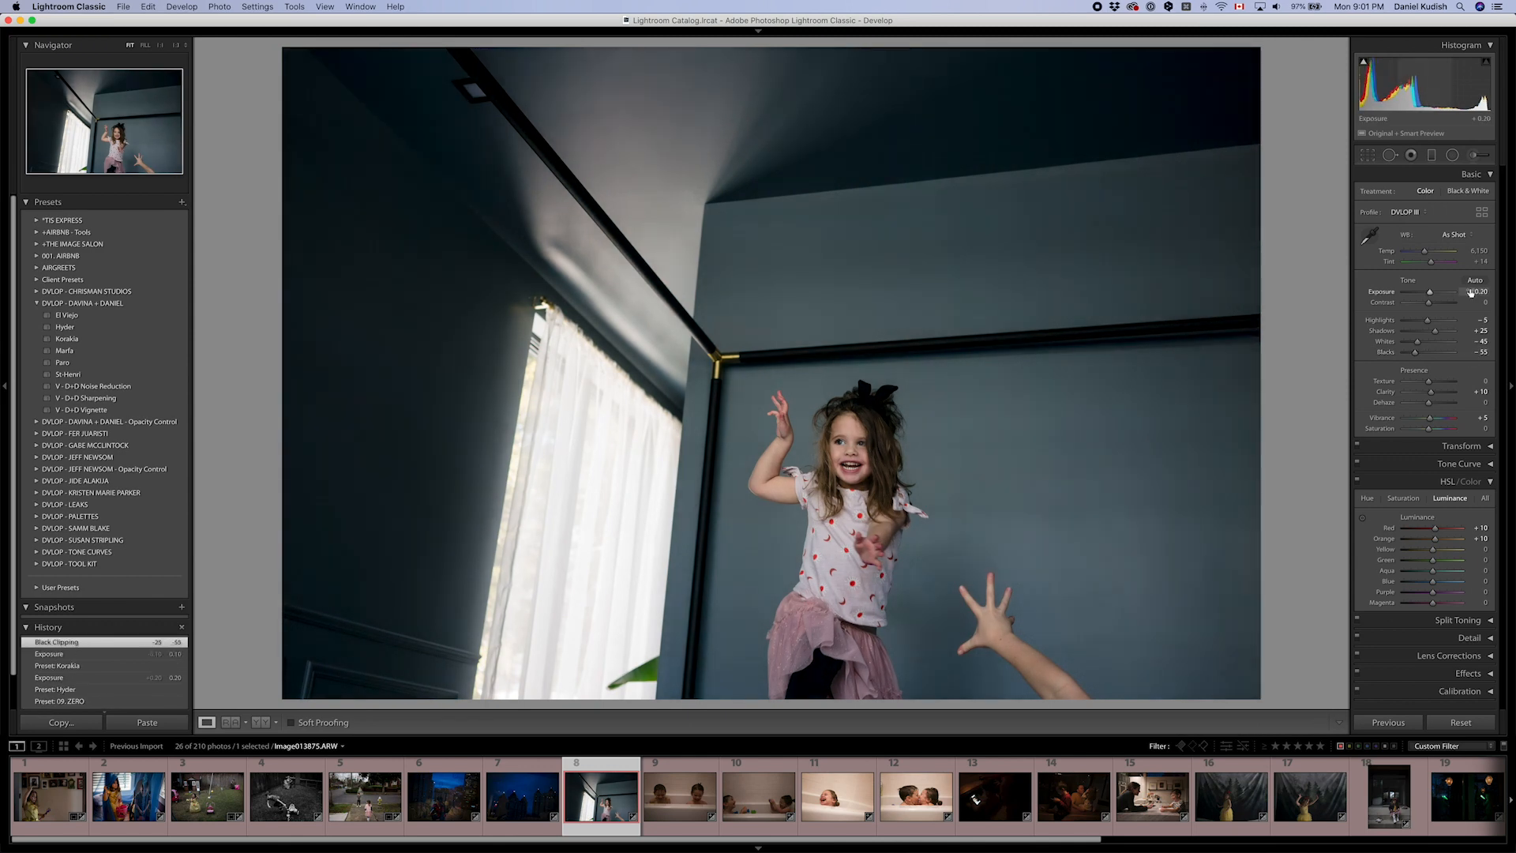
- Set the eighth photo's white balance to temperature 6,350 and tint +18
key("Down")
key("Down")
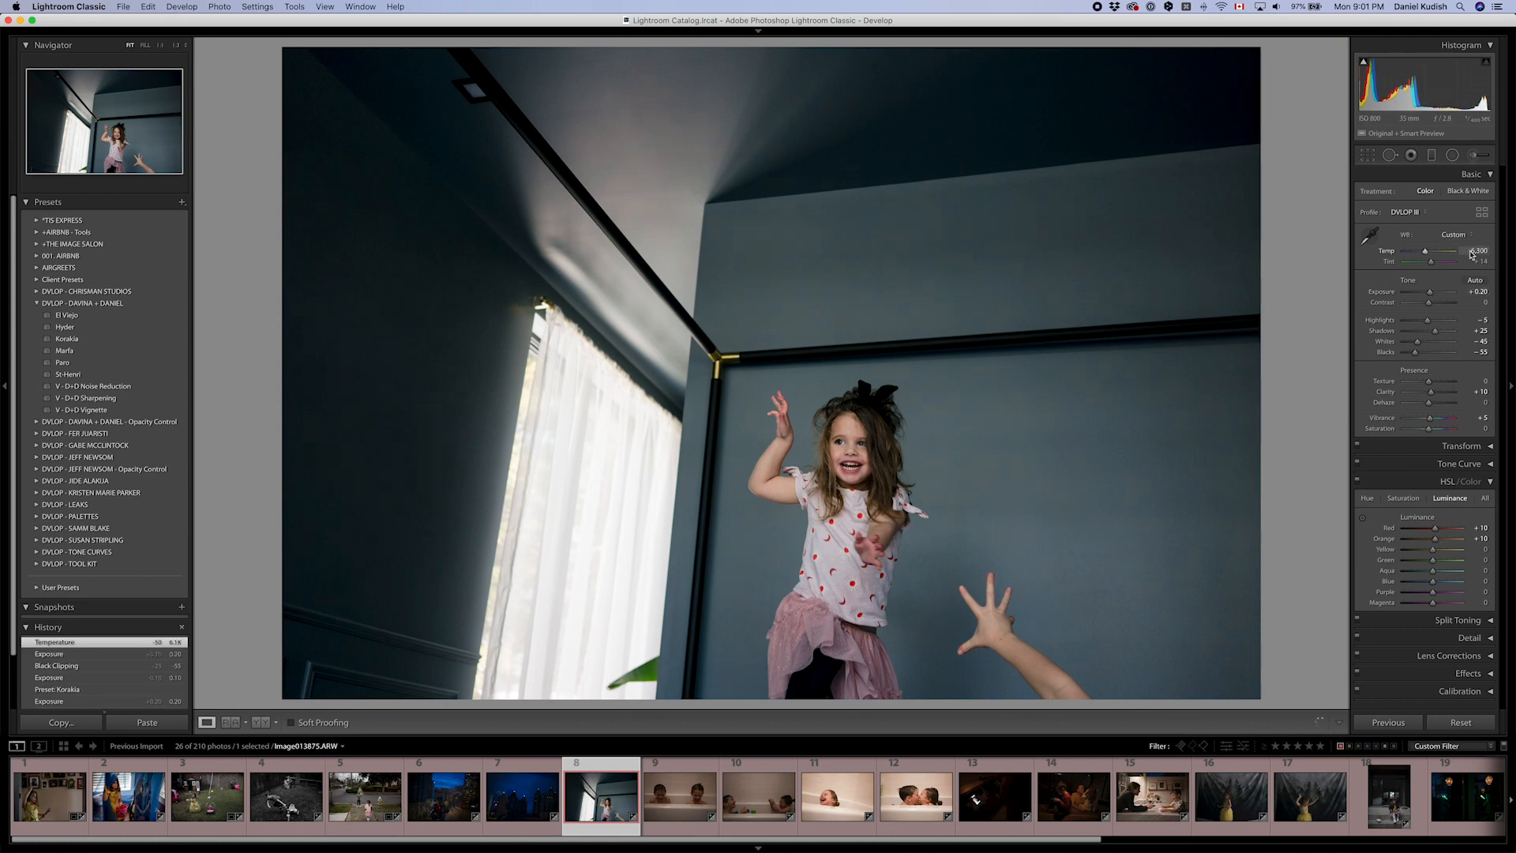
key("Up")
key("Up")
key("Up")
key("Up")
key("Up")
key("Up")
key("Up")
- Deepen the eighth photo's blacks to -60
key("Down")
key("Down")
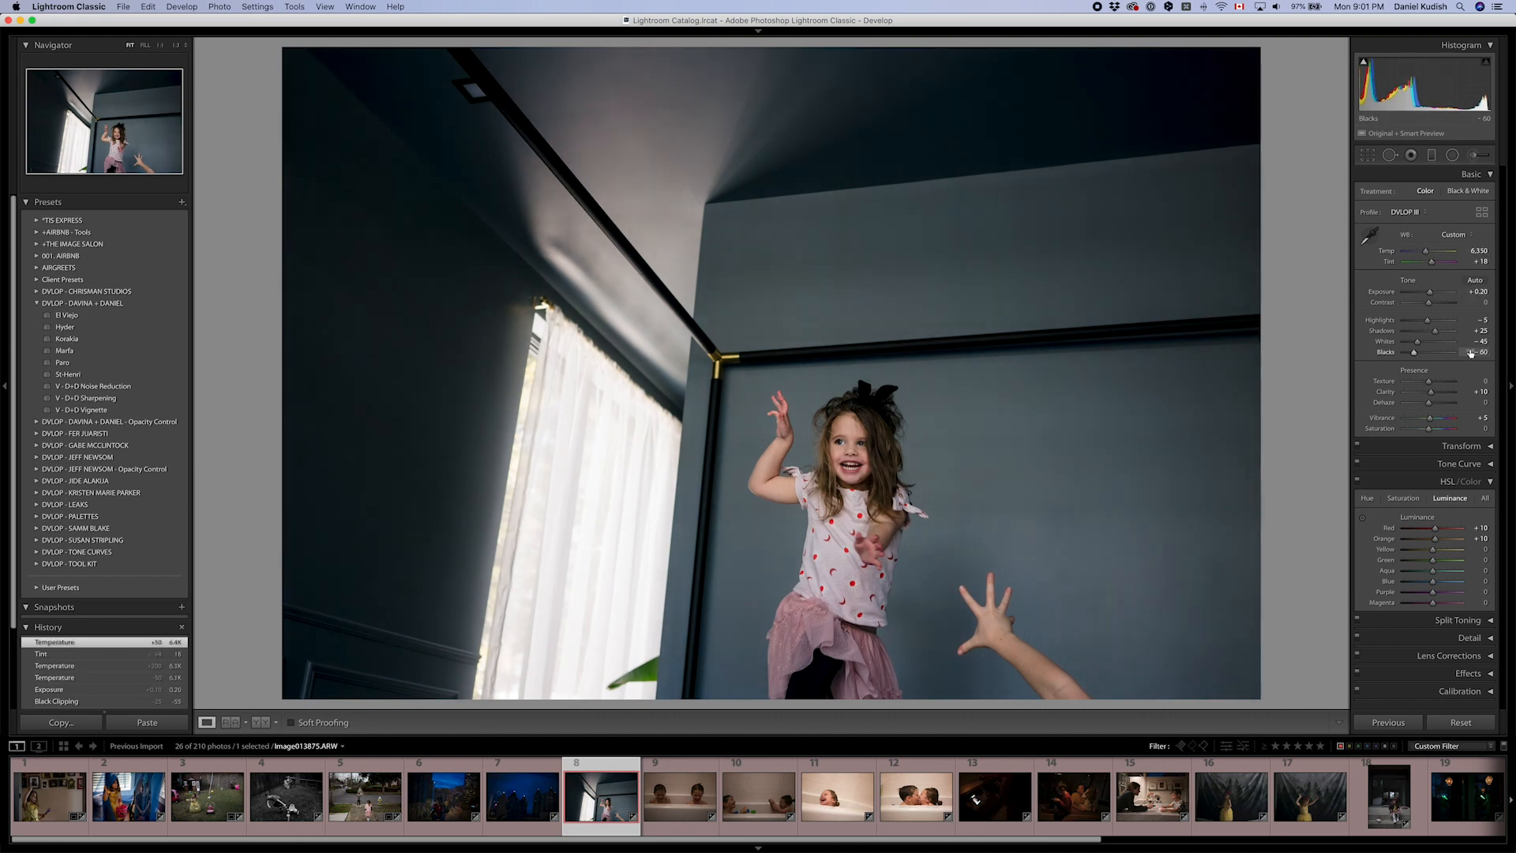
key("Down")
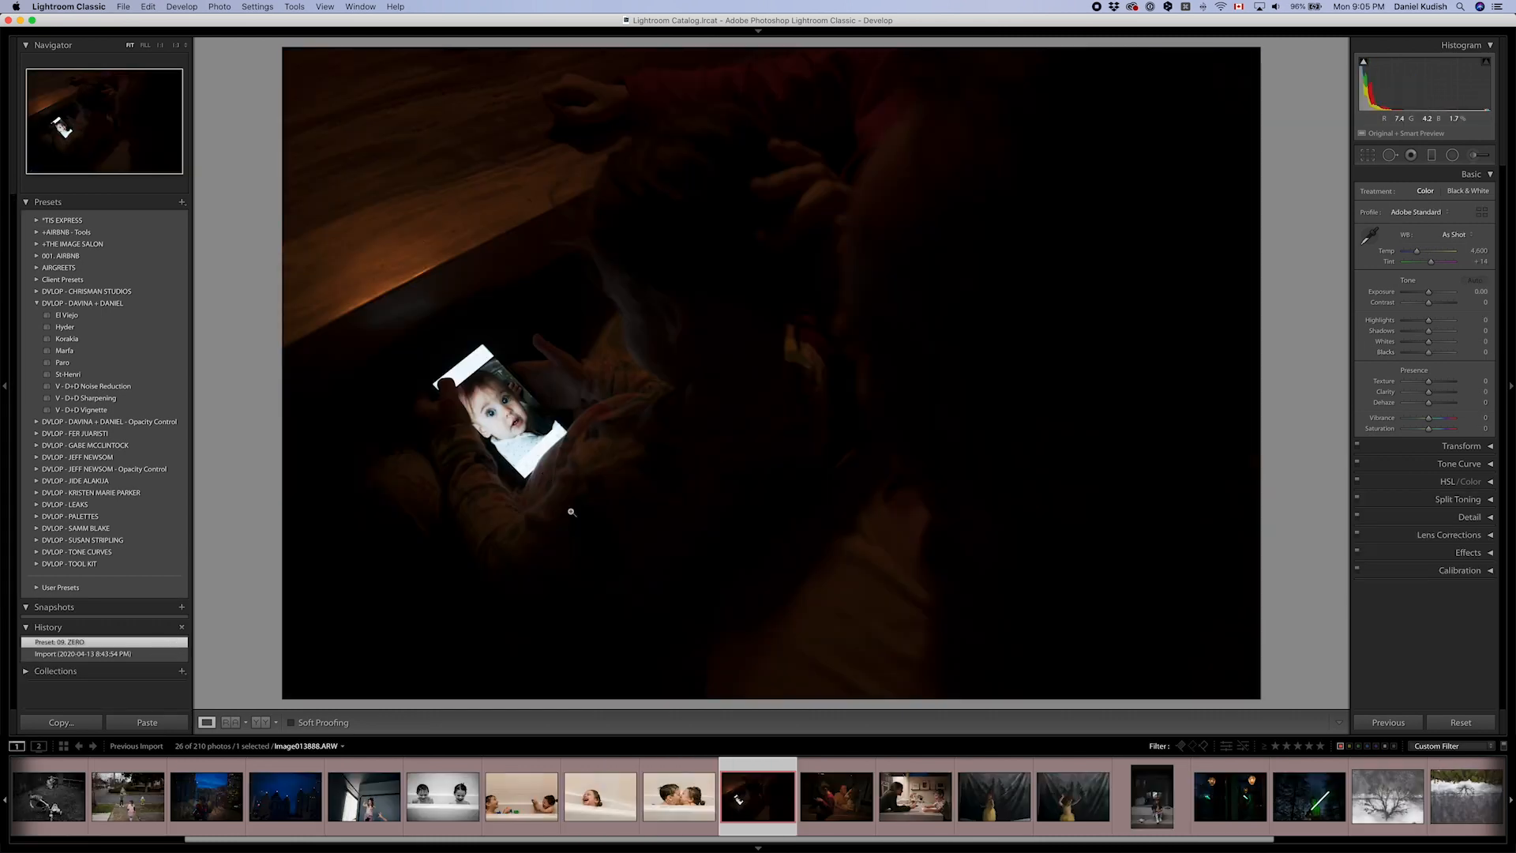
- Apply the Paro preset to the thirteenth photo and set its highlights to -50
scroll(770, 790, "right", 5)
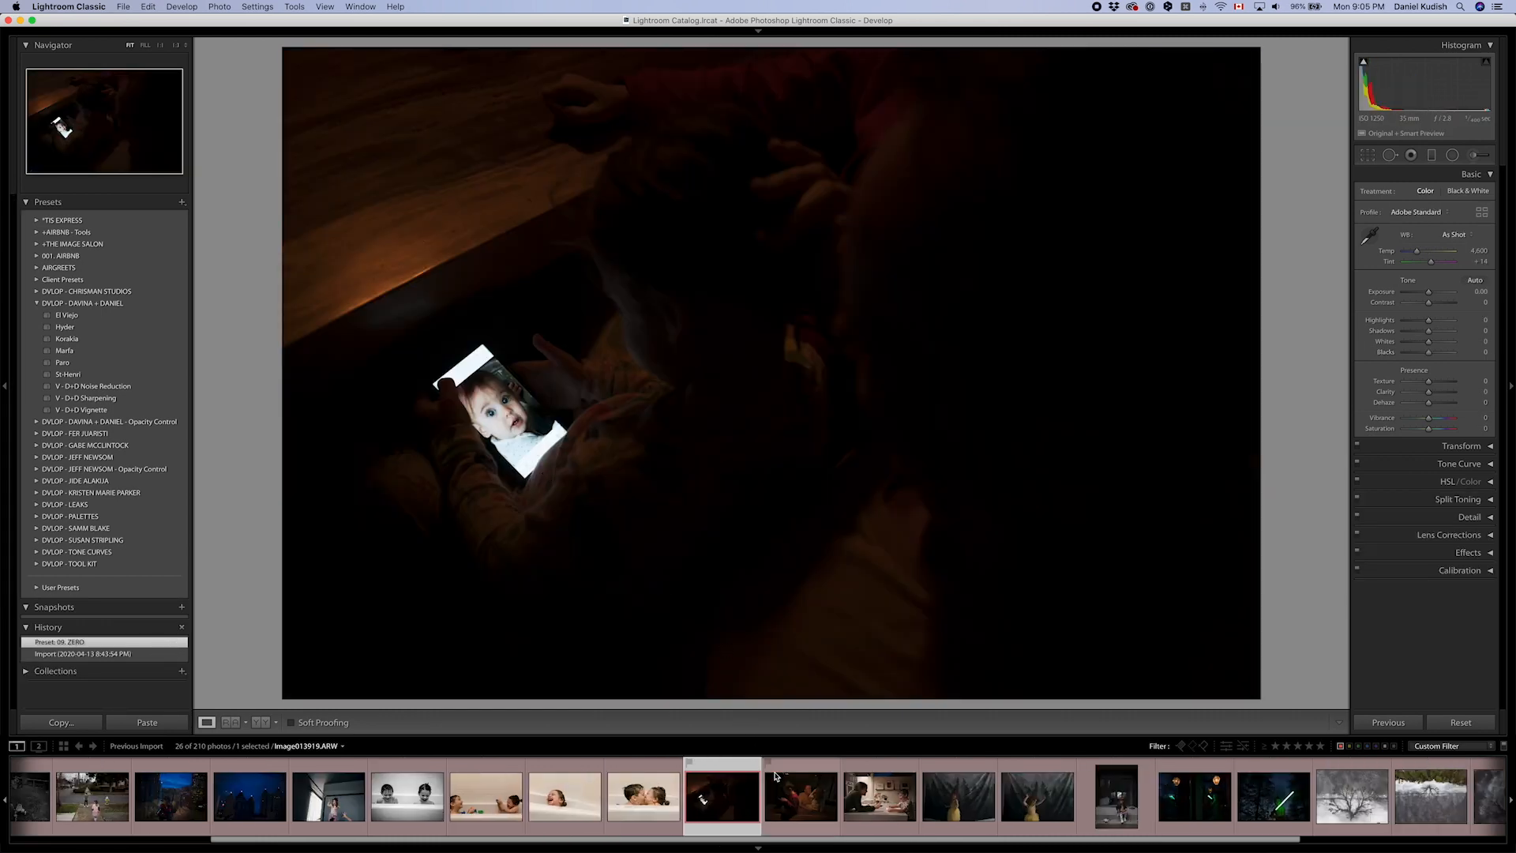
scroll(775, 776, "left", 1)
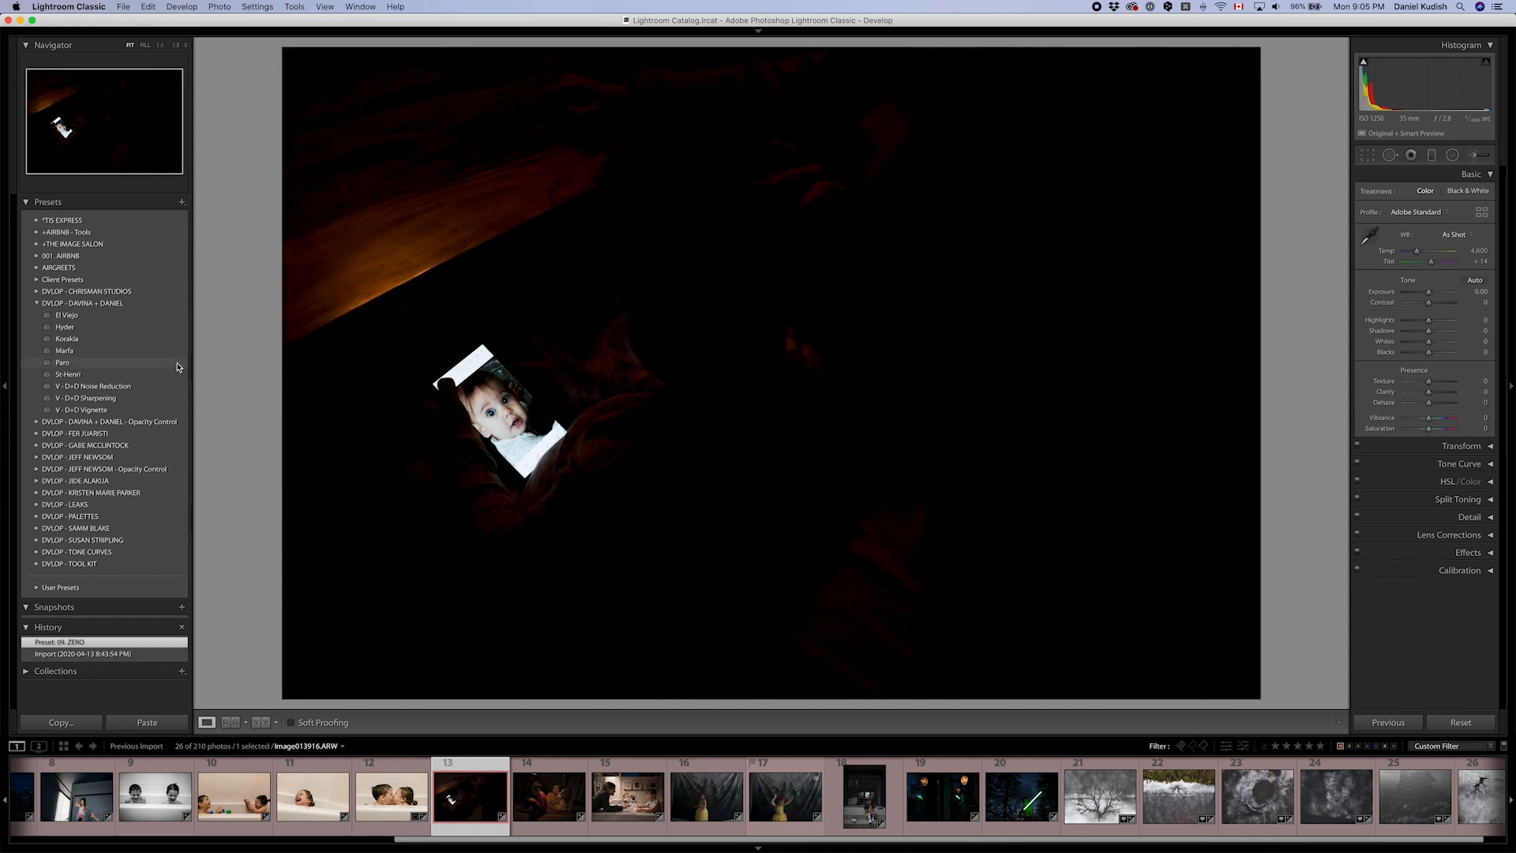
left_click(178, 364)
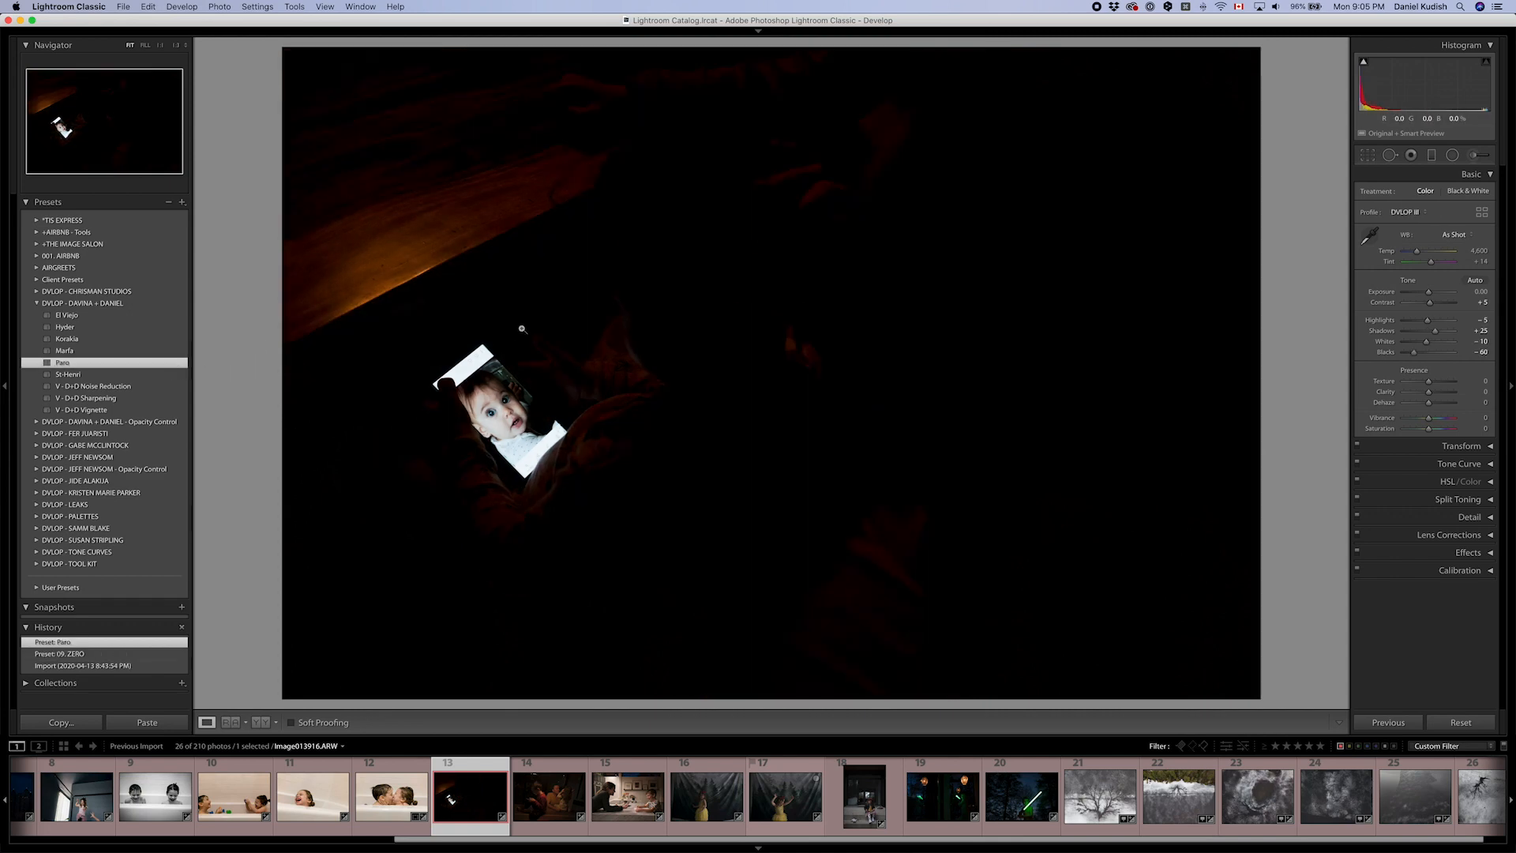
key("Down")
key("Down")
key("Down")
key("Down")
key("Down")
key("Down")
key("Down")
key("Down")
key("Down")
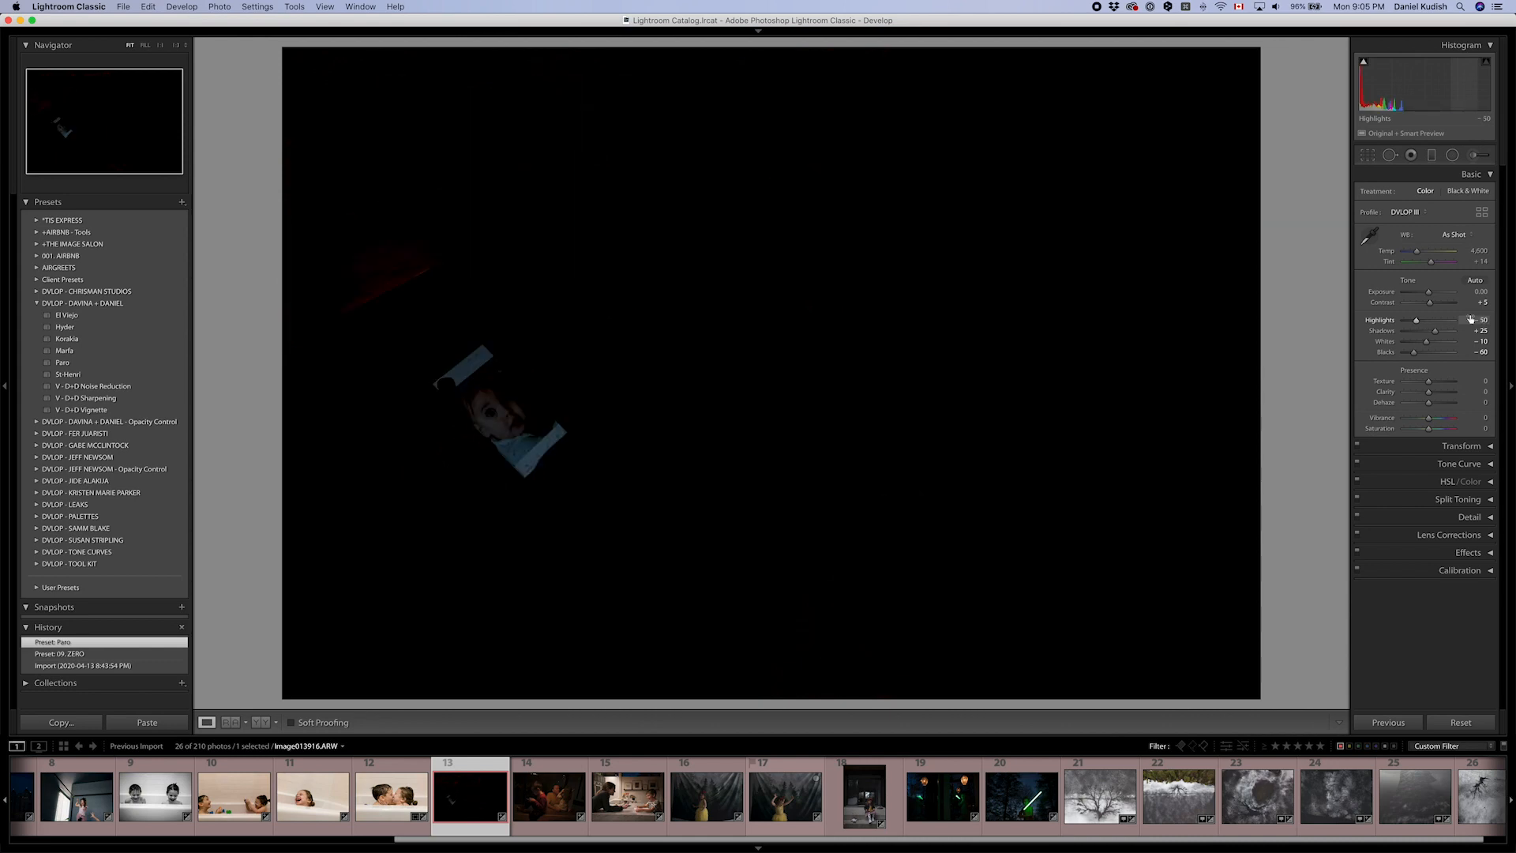
- Set the thirteenth photo's exposure to +2.31 and highlights to -40
left_click_drag(1471, 292, 1472, 292)
key("Up")
key("Up")
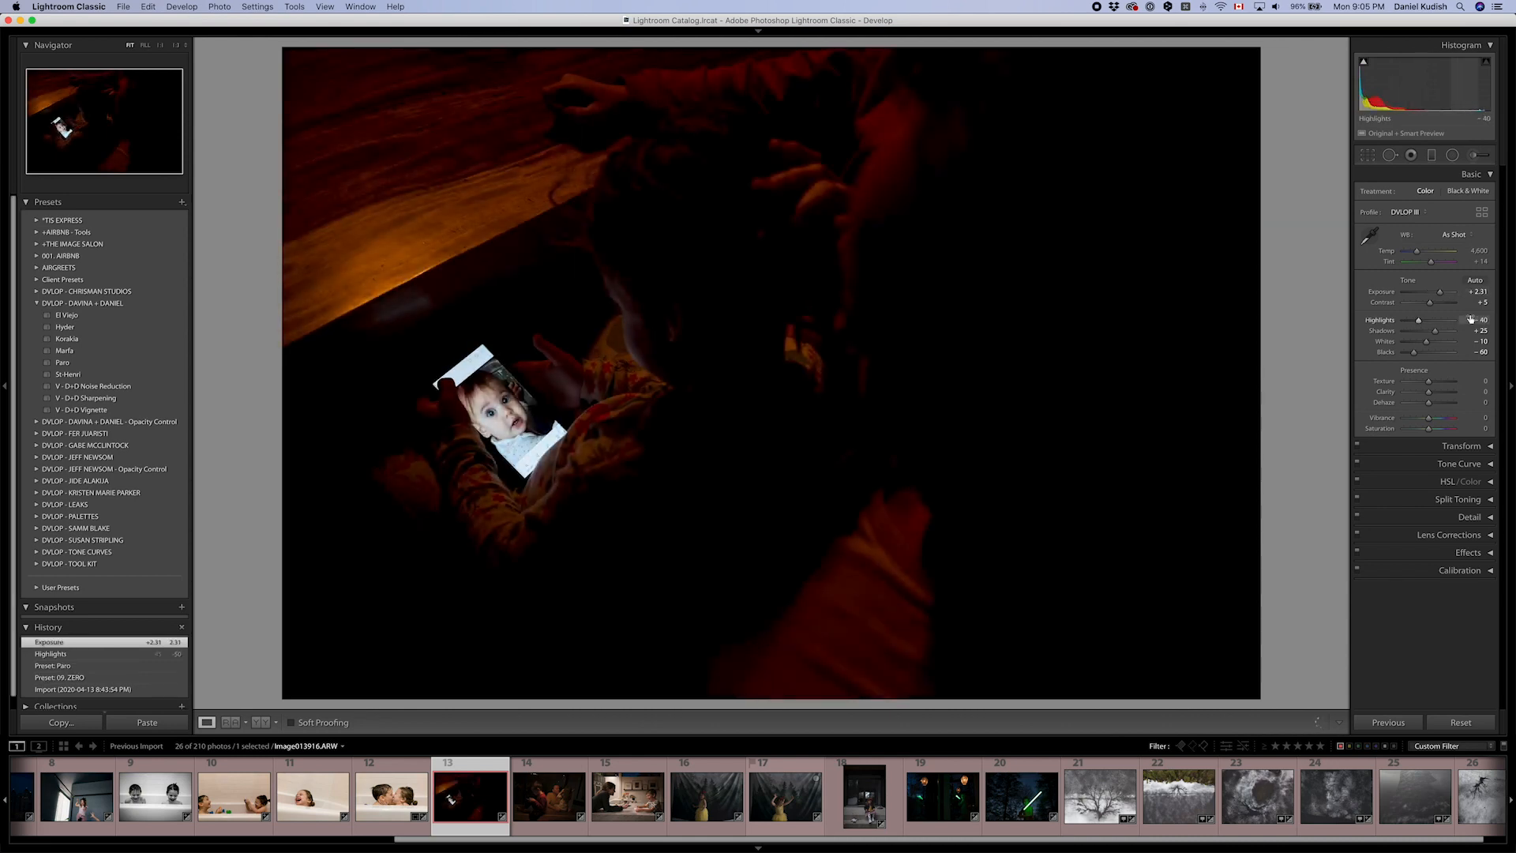
- Set the thirteenth photo's blacks to -15 and shadows to +30
key("Up")
key("Up")
key("Up")
key("Up")
key("Up")
key("Up")
key("Up")
key("Up")
key("Up")
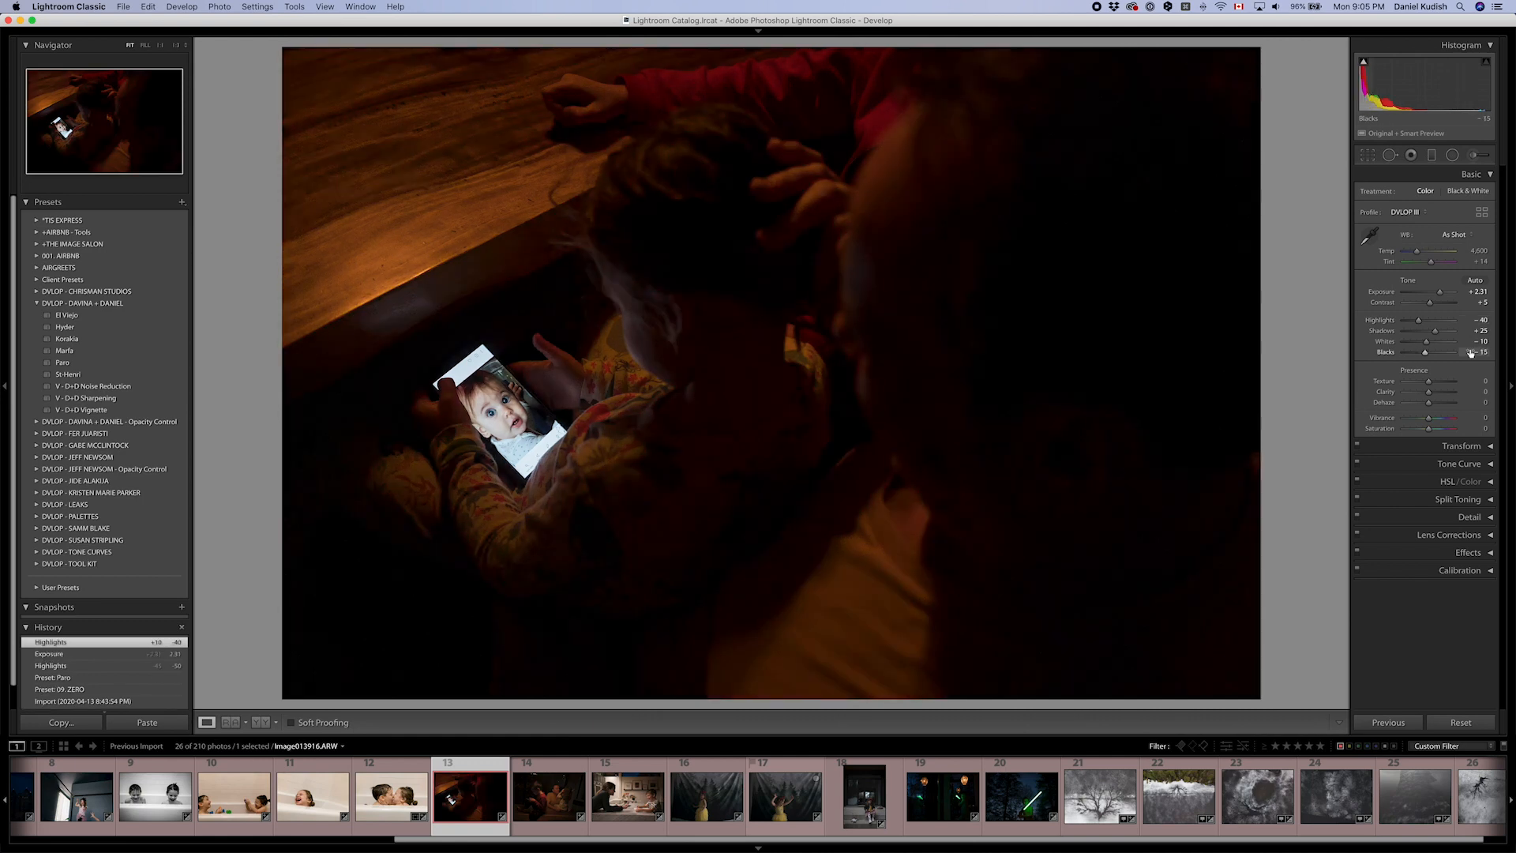
key("Up")
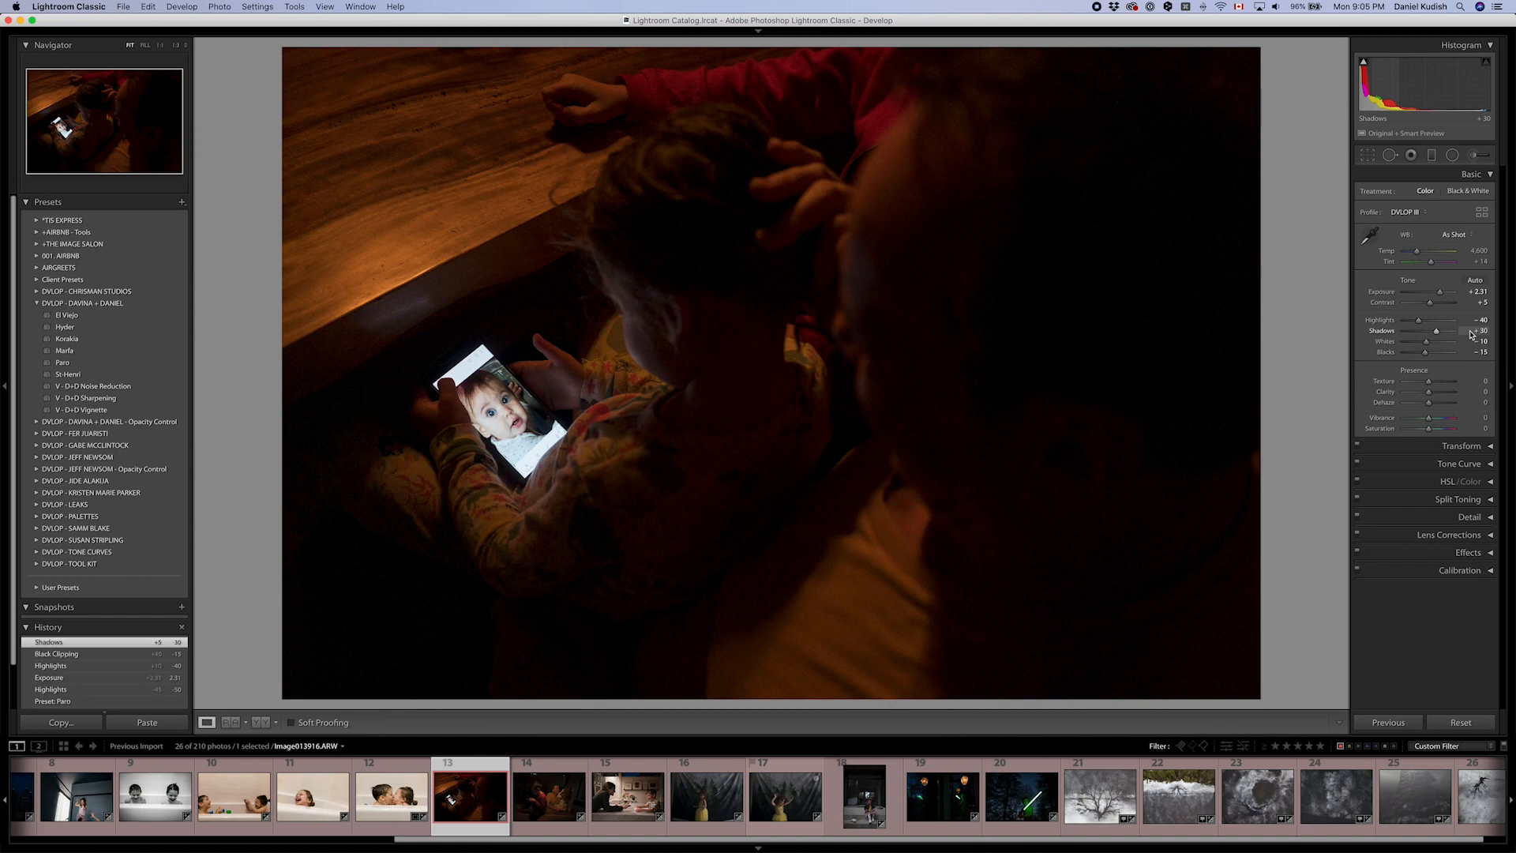
- Set the thirteenth photo's highlights to -45 and move on to the fourteenth photo
key("Down")
key("Up")
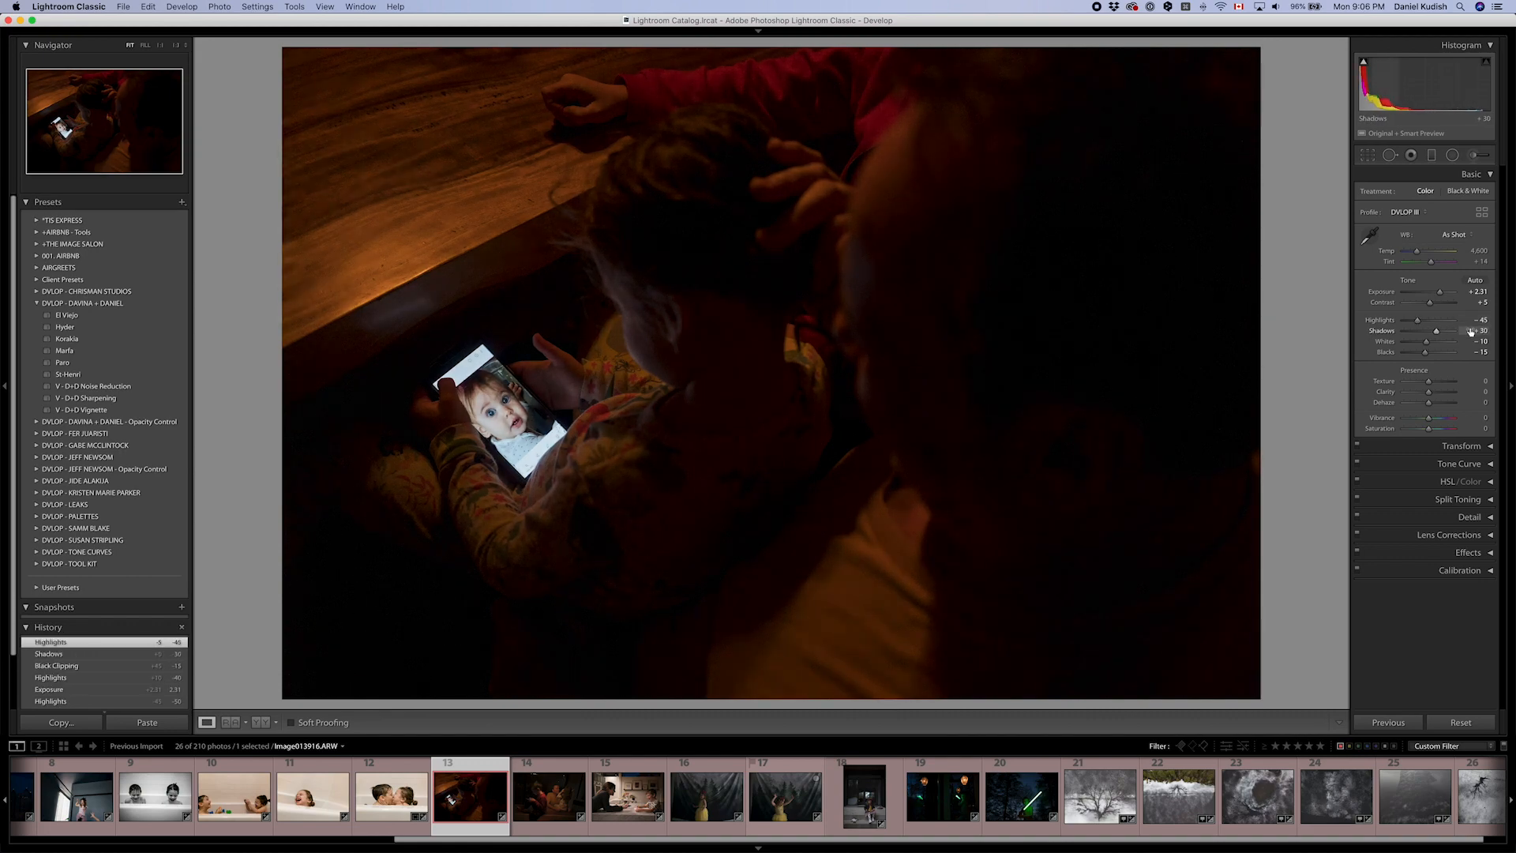
key("Right")
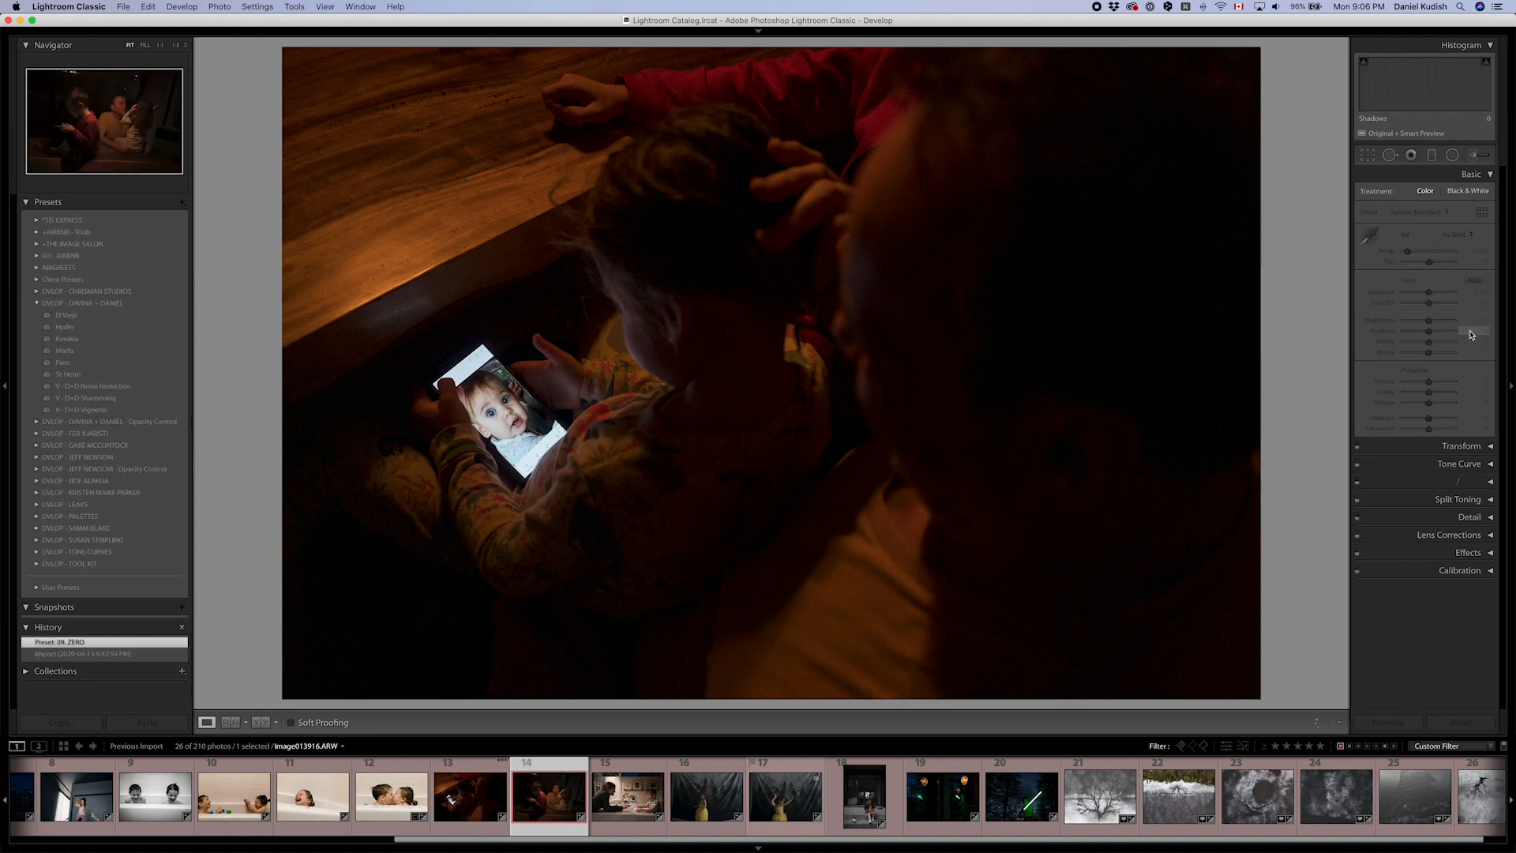
- Paste the previously copied settings onto the fourteenth photo and set its blacks to -30
key("super+z")
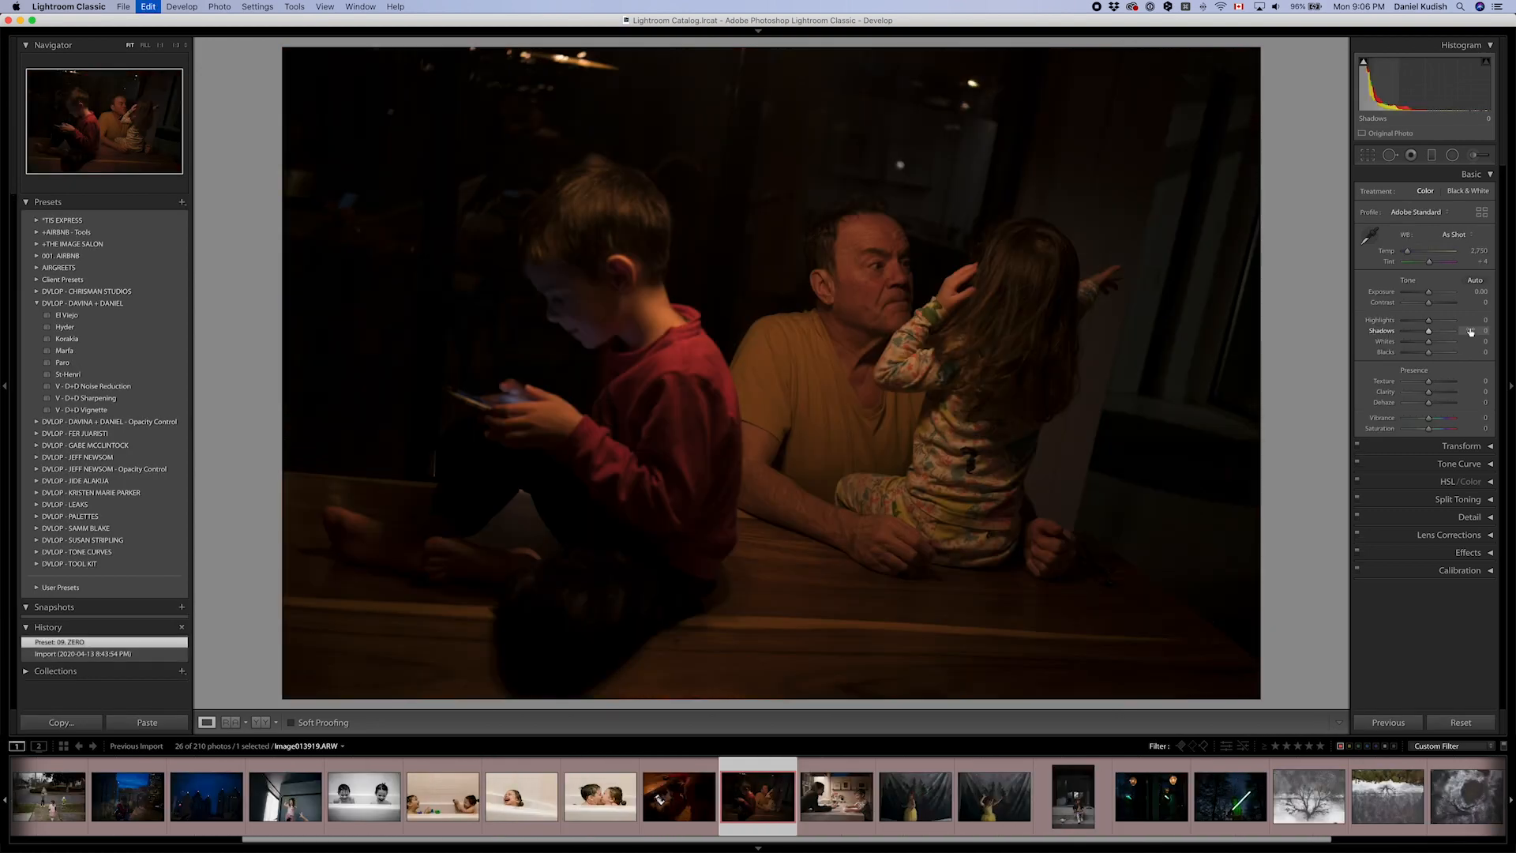
key("super+shift+v")
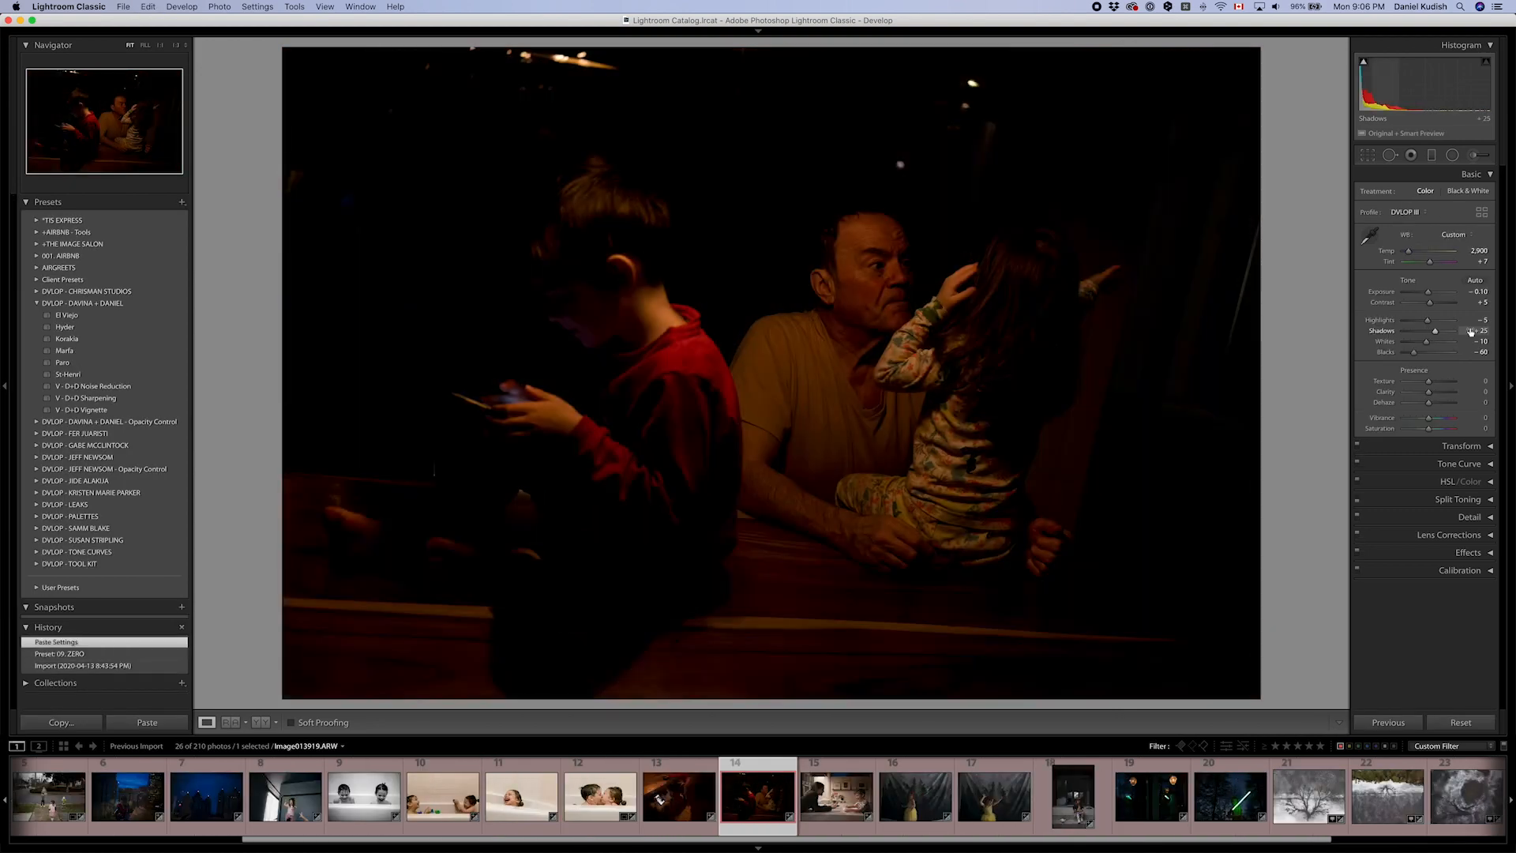
key("Up")
key("Up")
key("Up")
key("Up")
key("Up")
key("Up")
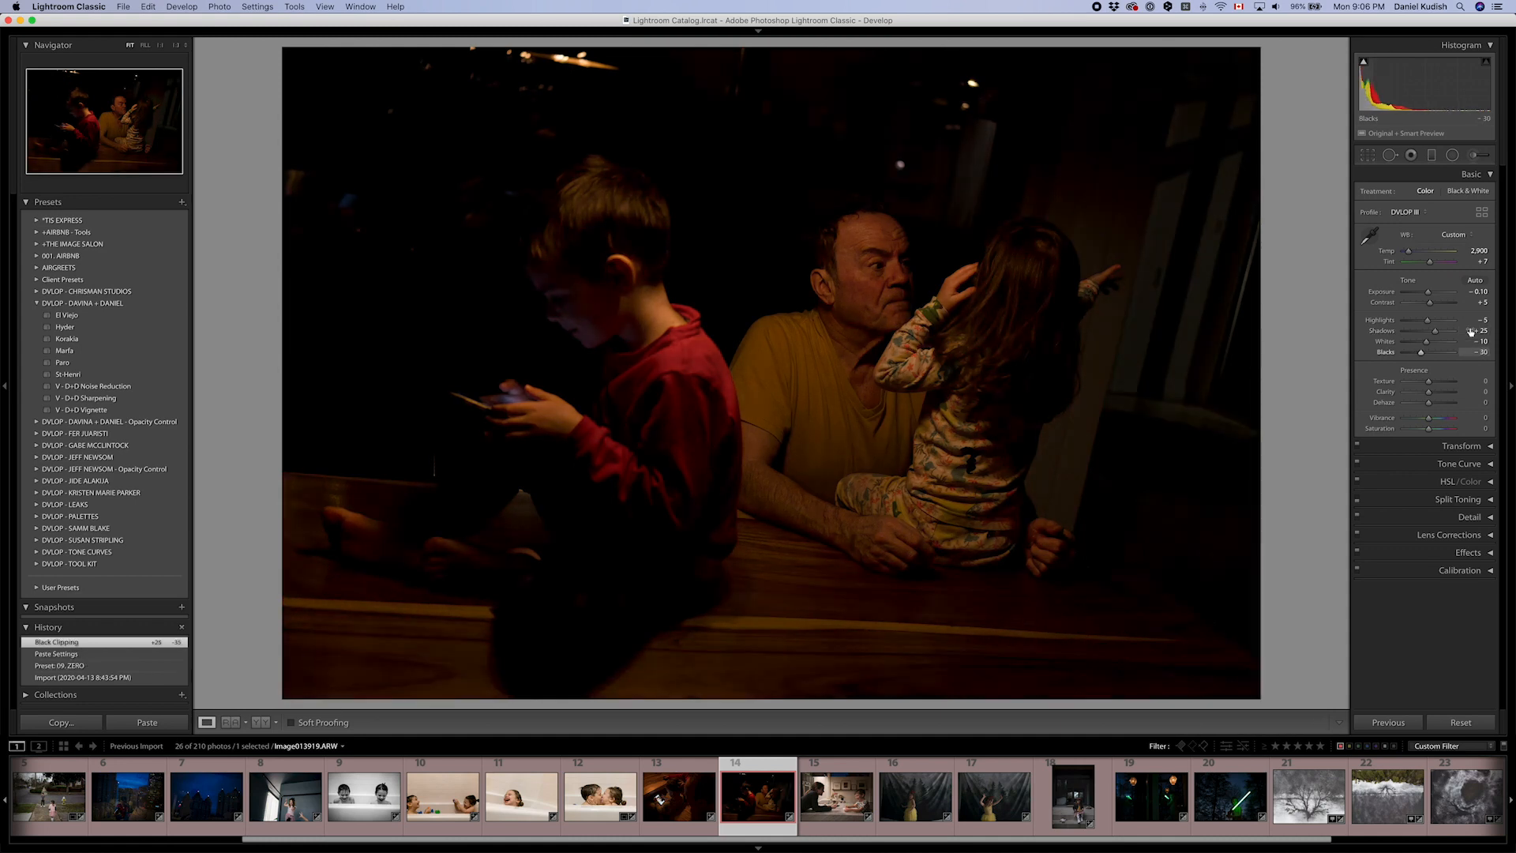
- Set the fourteenth photo's shadows to +50 and exposure to +0.50
key("Up")
key("Up")
key("Up")
key("Up")
key("Up")
key("Up")
key("Up")
key("Up")
key("Up")
key("Up")
key("Up")
- Set the fourteenth photo's white balance to temperature 2,650 and tint +6
key("Down")
key("Down")
key("Down")
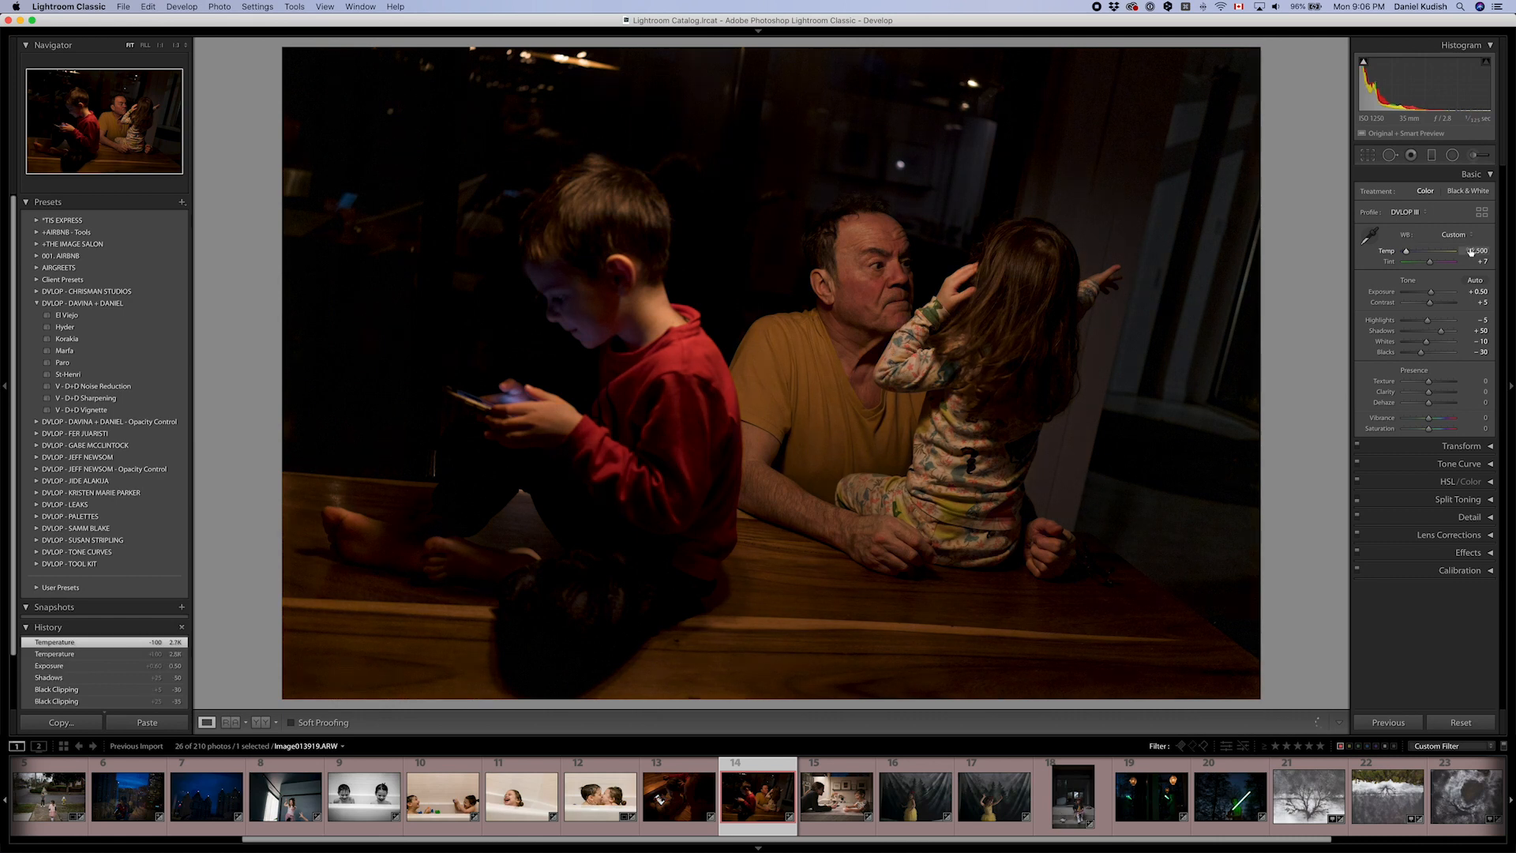
key("Down")
key("Down")
key("Up")
key("Up")
key("Up")
key("Down")
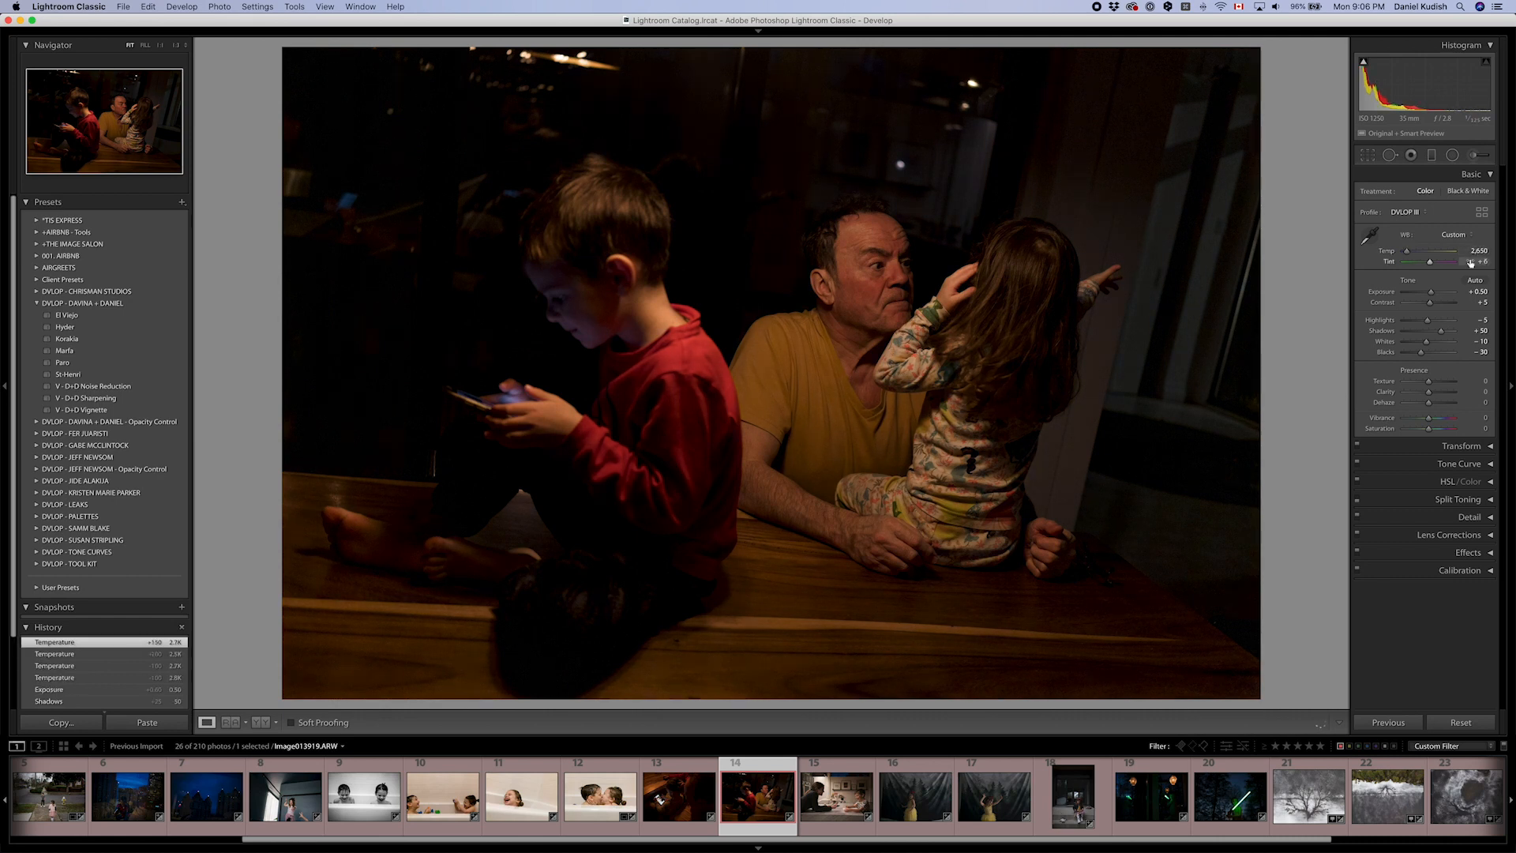
- Brighten the fourteenth photo's exposure to +0.90
key("Up")
key("Up")
key("Up")
key("Up")
key("Up")
key("Up")
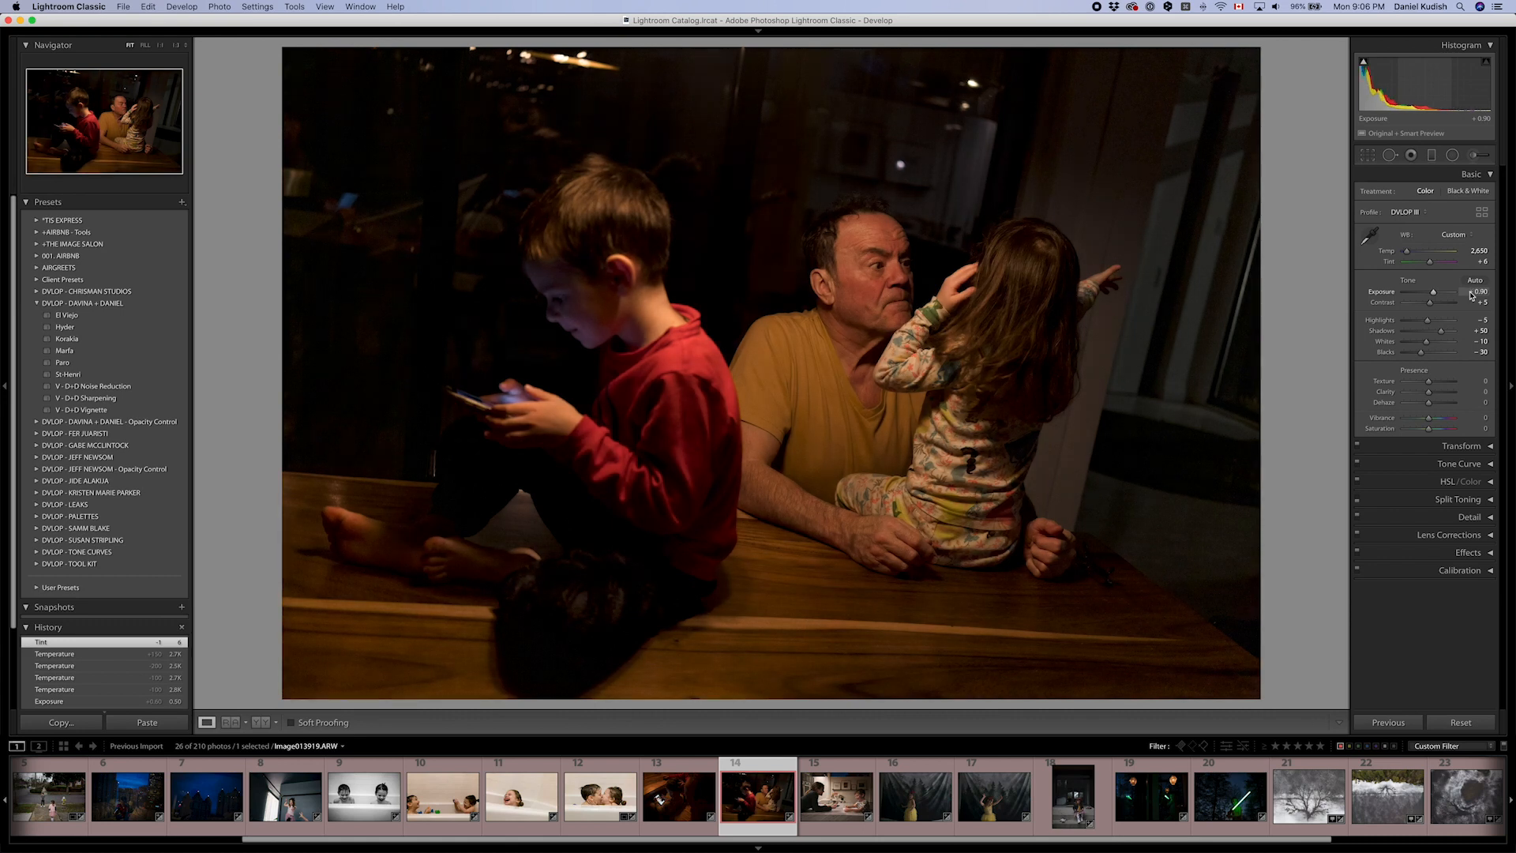
- Set the fourteenth photo's exposure to +1.10, contrast to +15 and temperature to 2,600
key("Up")
key("Up")
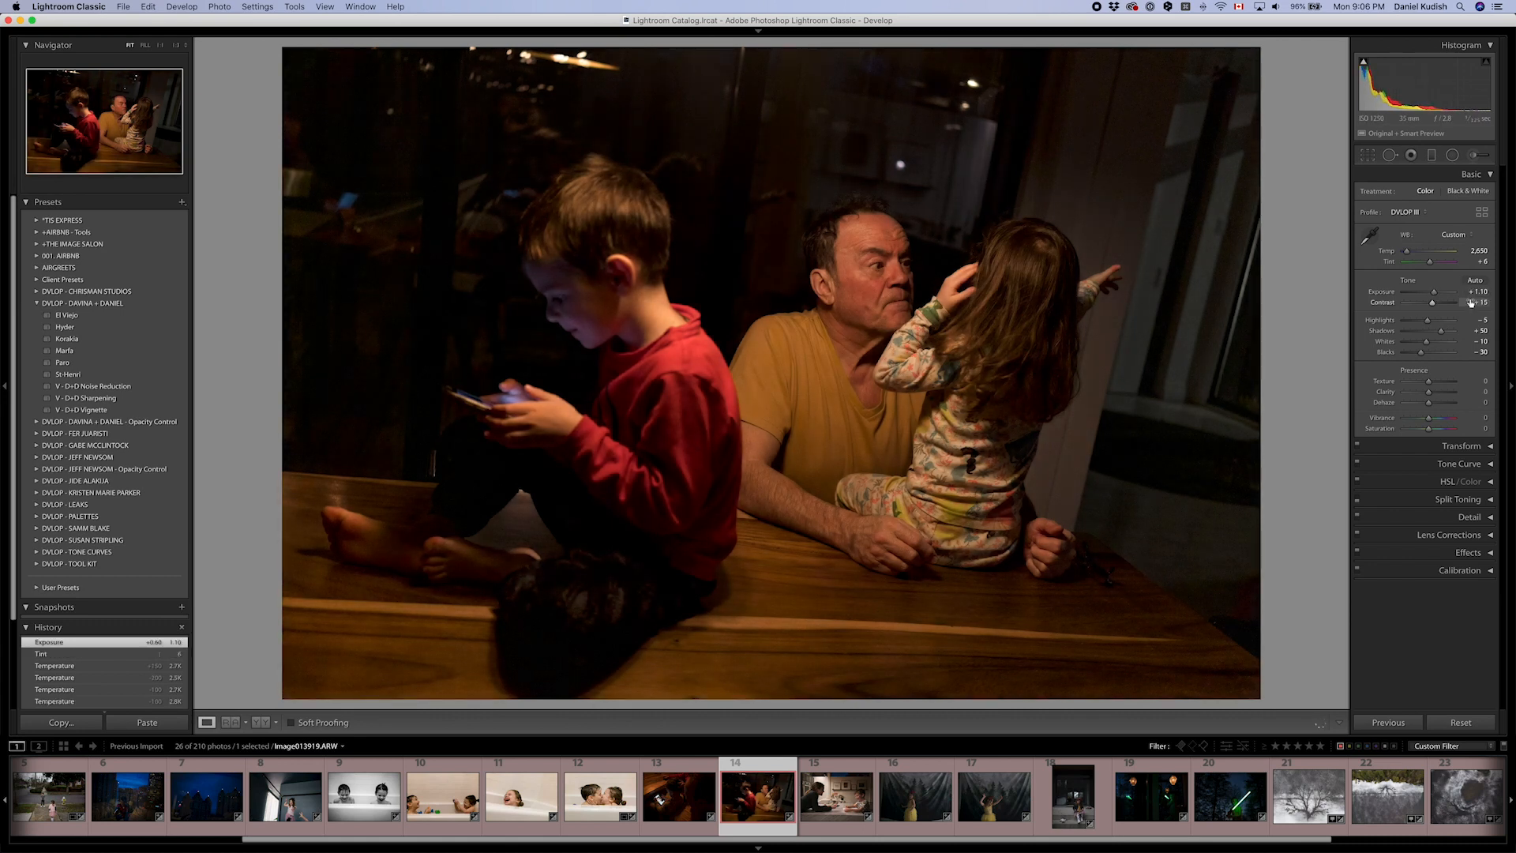
key("Down")
- Copy the fourteenth photo's develop settings and paste them onto the fifteenth photo of the kitchen scene
key("super+shift+c")
key("Return")
key("Right")
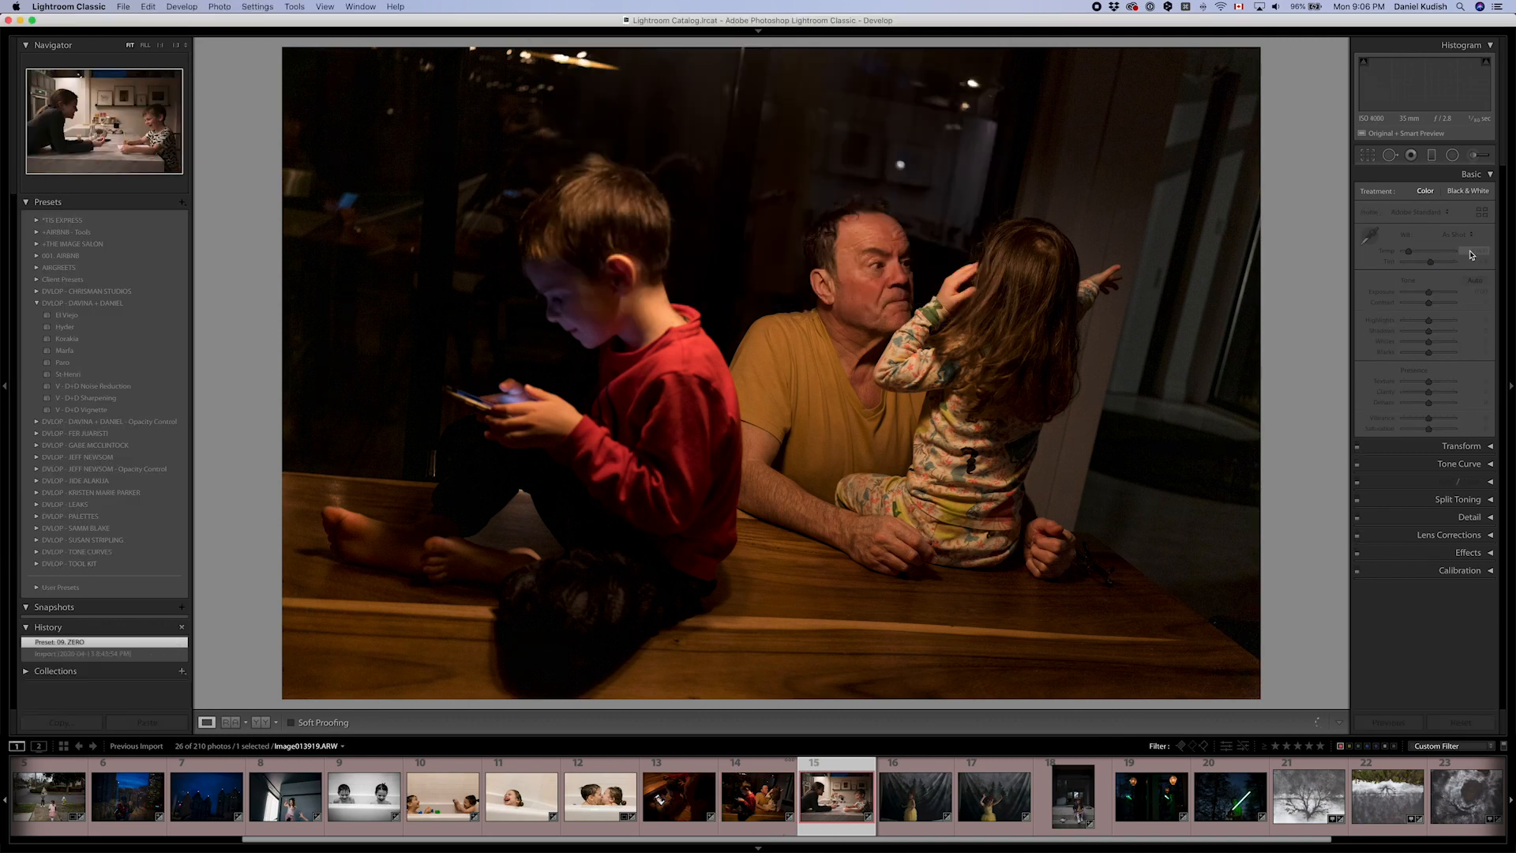
key("super+shift+v")
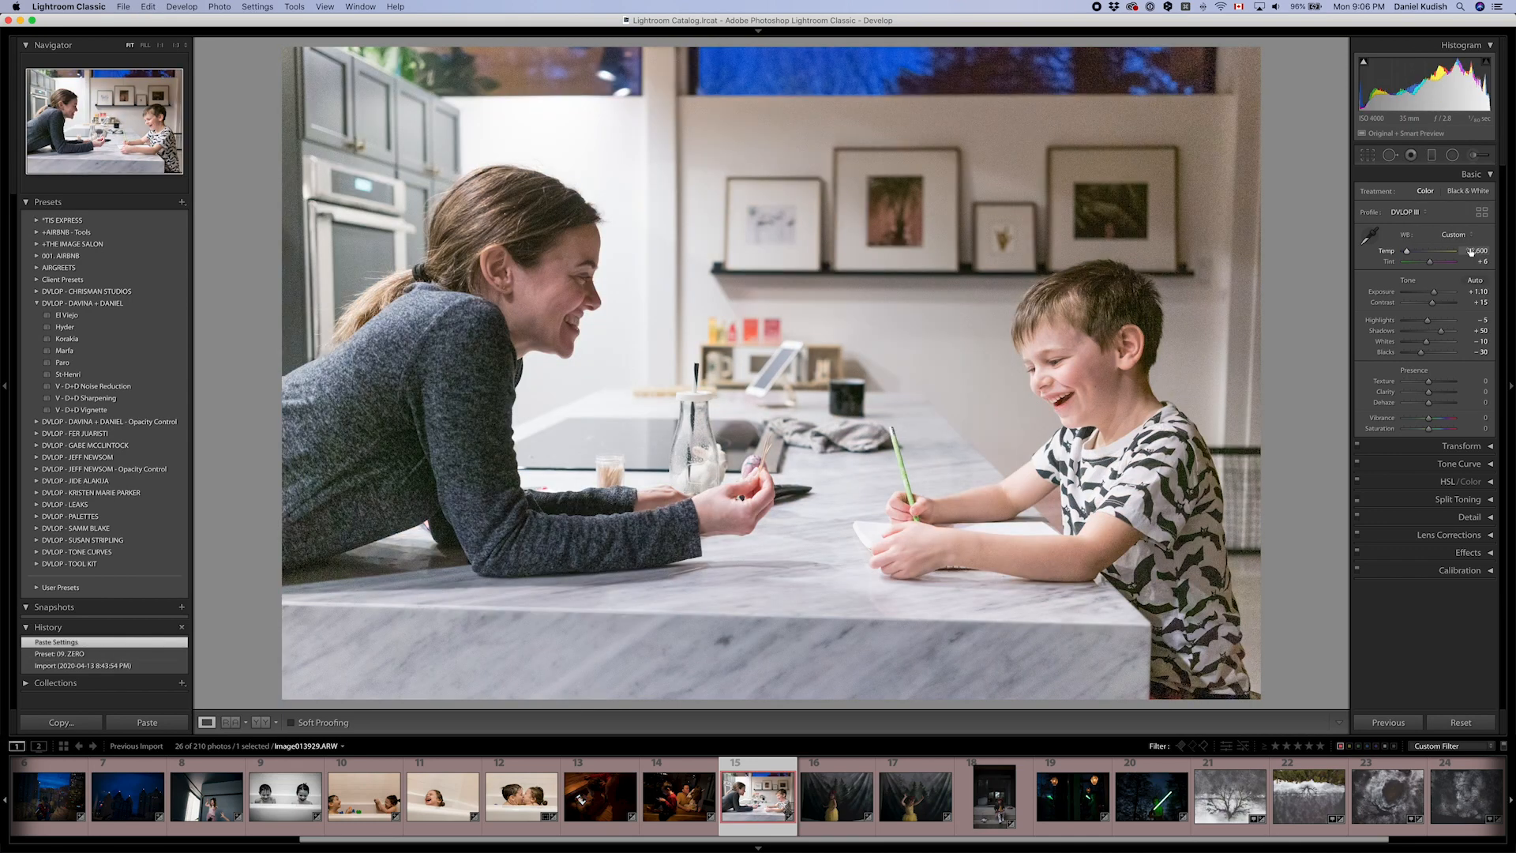
- Reduce the fifteenth photo's exposure to +0.34 and set its shadows to +30
left_click_drag(1477, 292, 1472, 332)
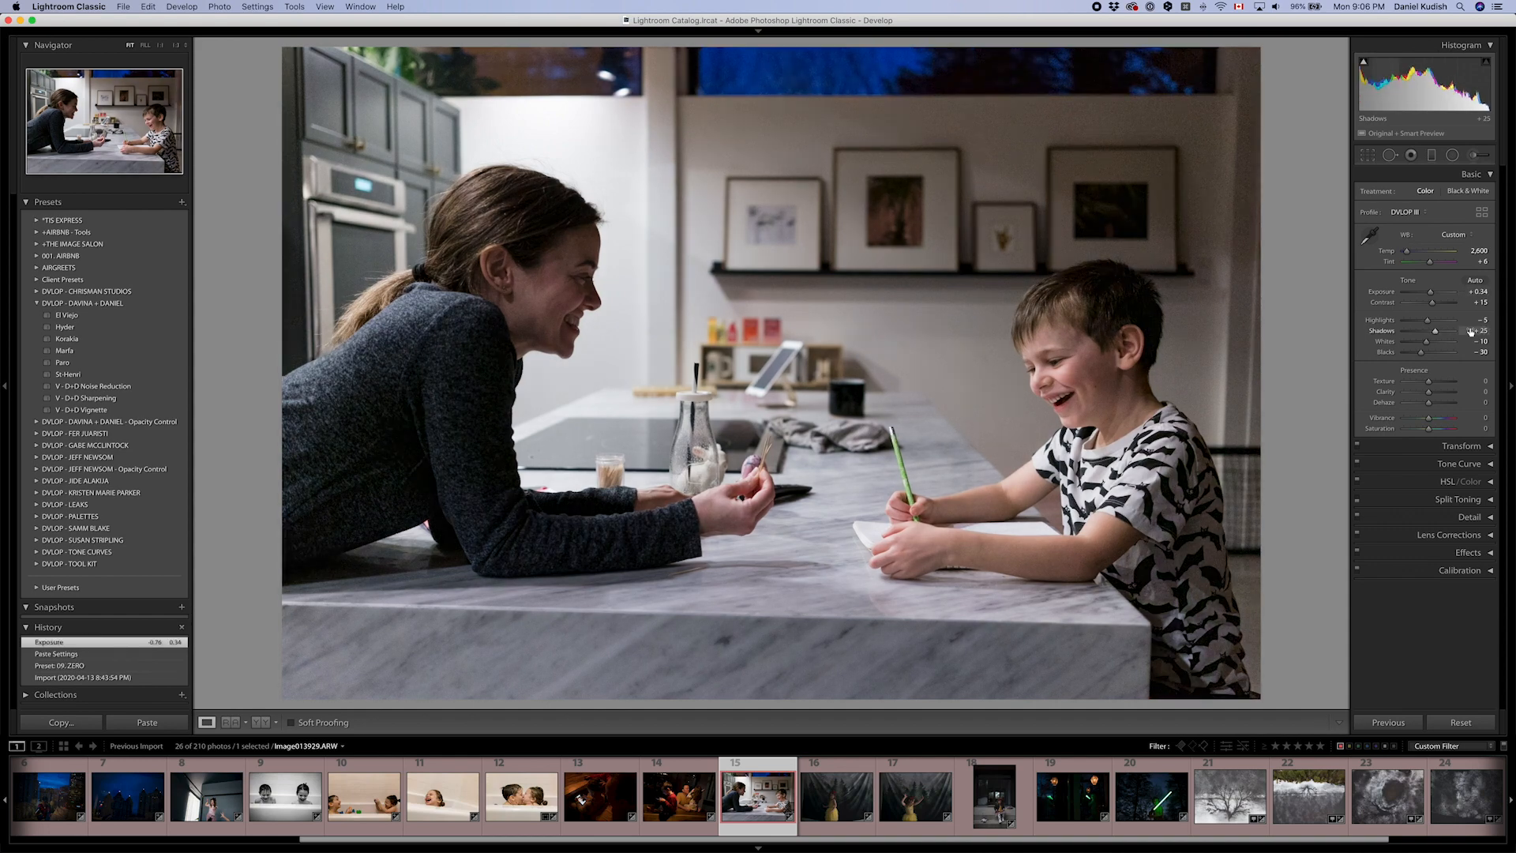
key("Up")
key("Down")
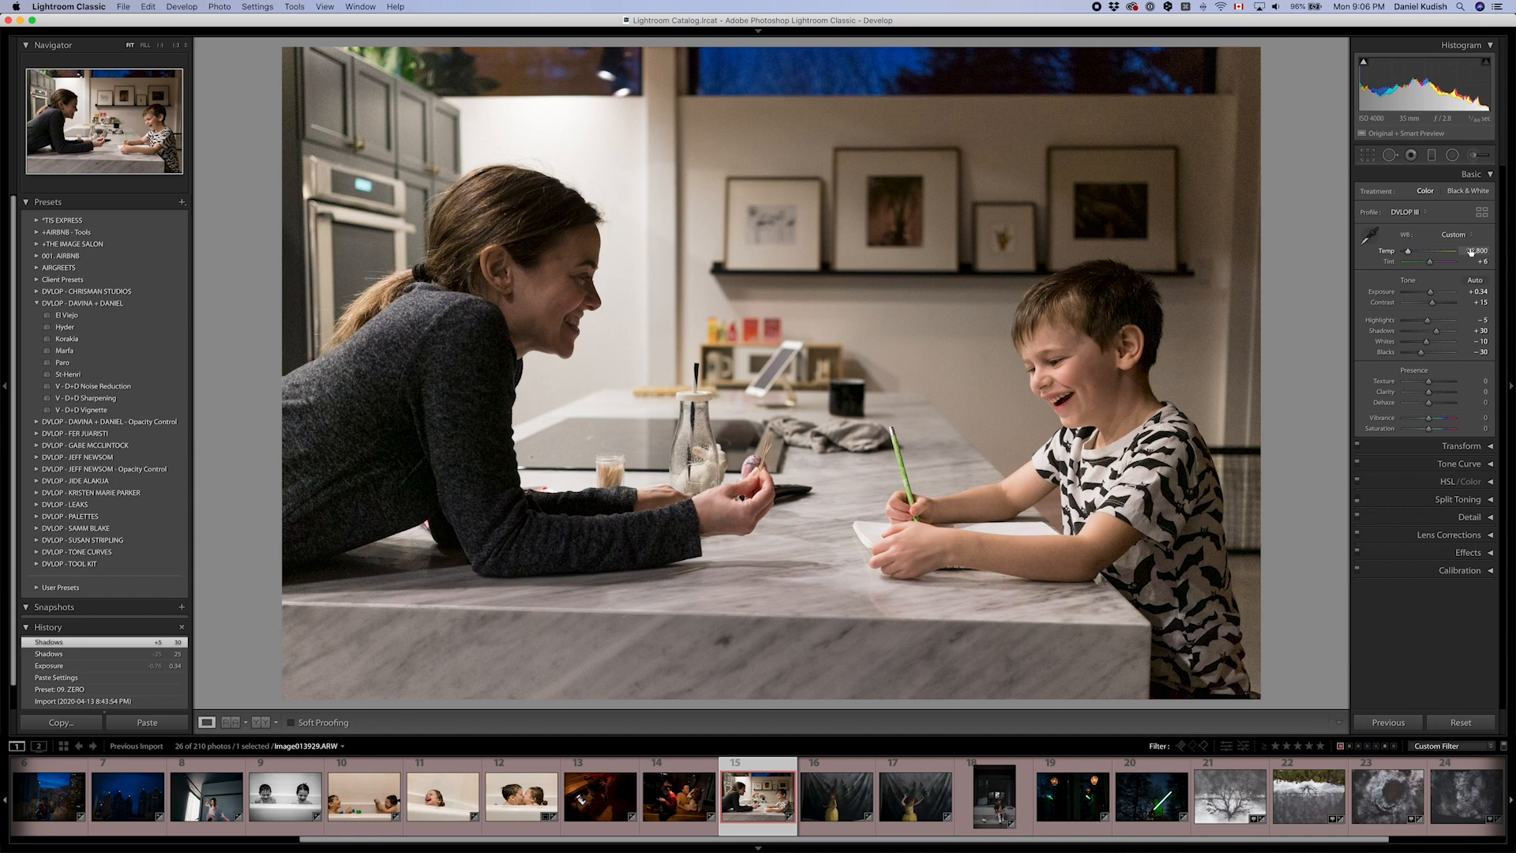
- Set the fifteenth photo's temperature to 2,850 and its exposure to -0.16
key("Up")
key("Up")
key("Down")
key("Down")
key("Down")
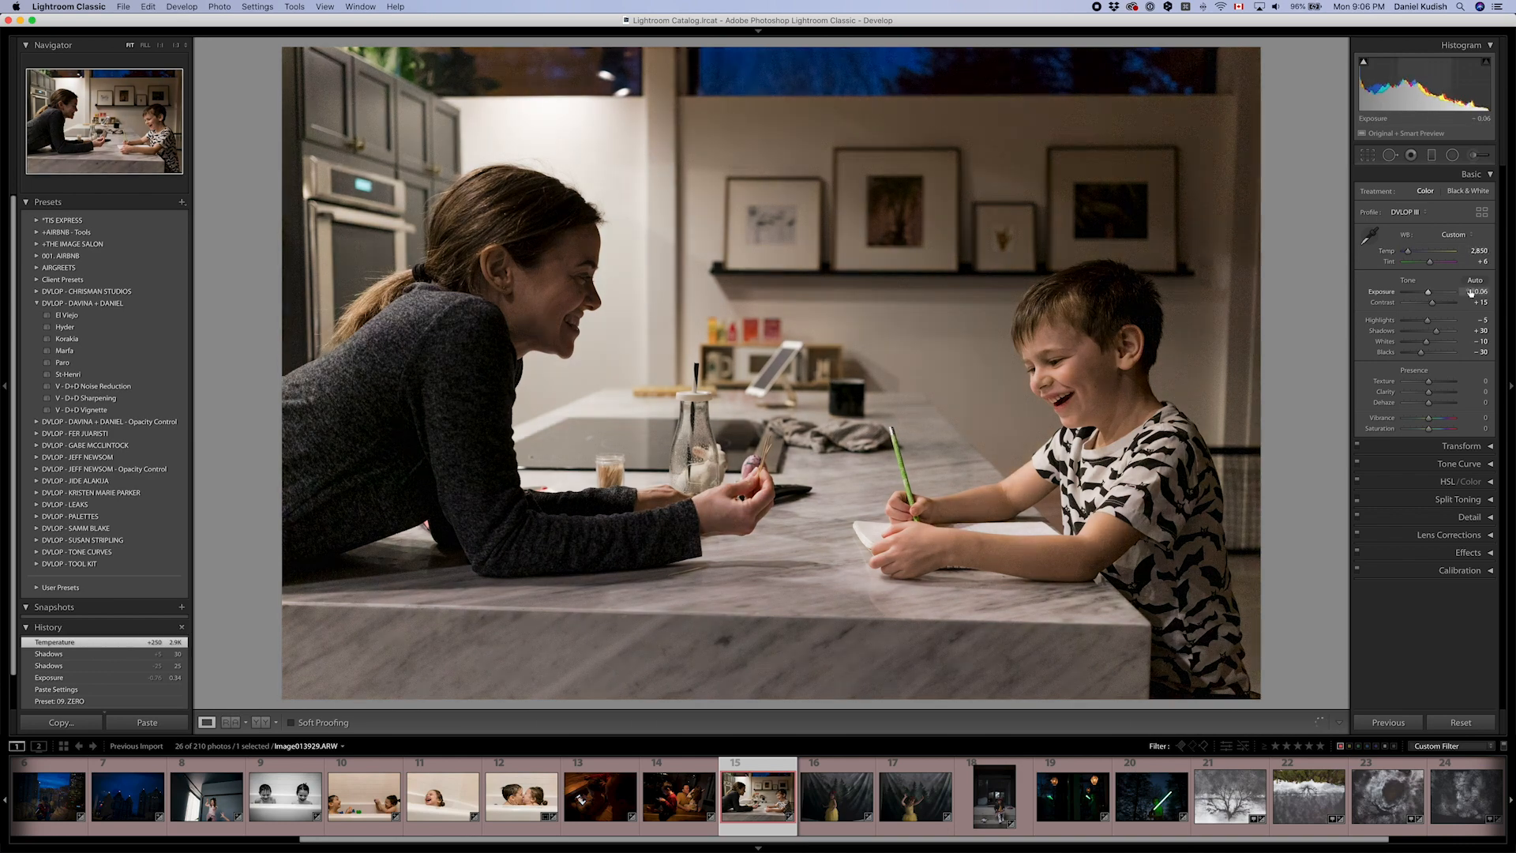
key("Down")
- Set the fifteenth photo's highlights to -15 and its contrast to +40
key("Down")
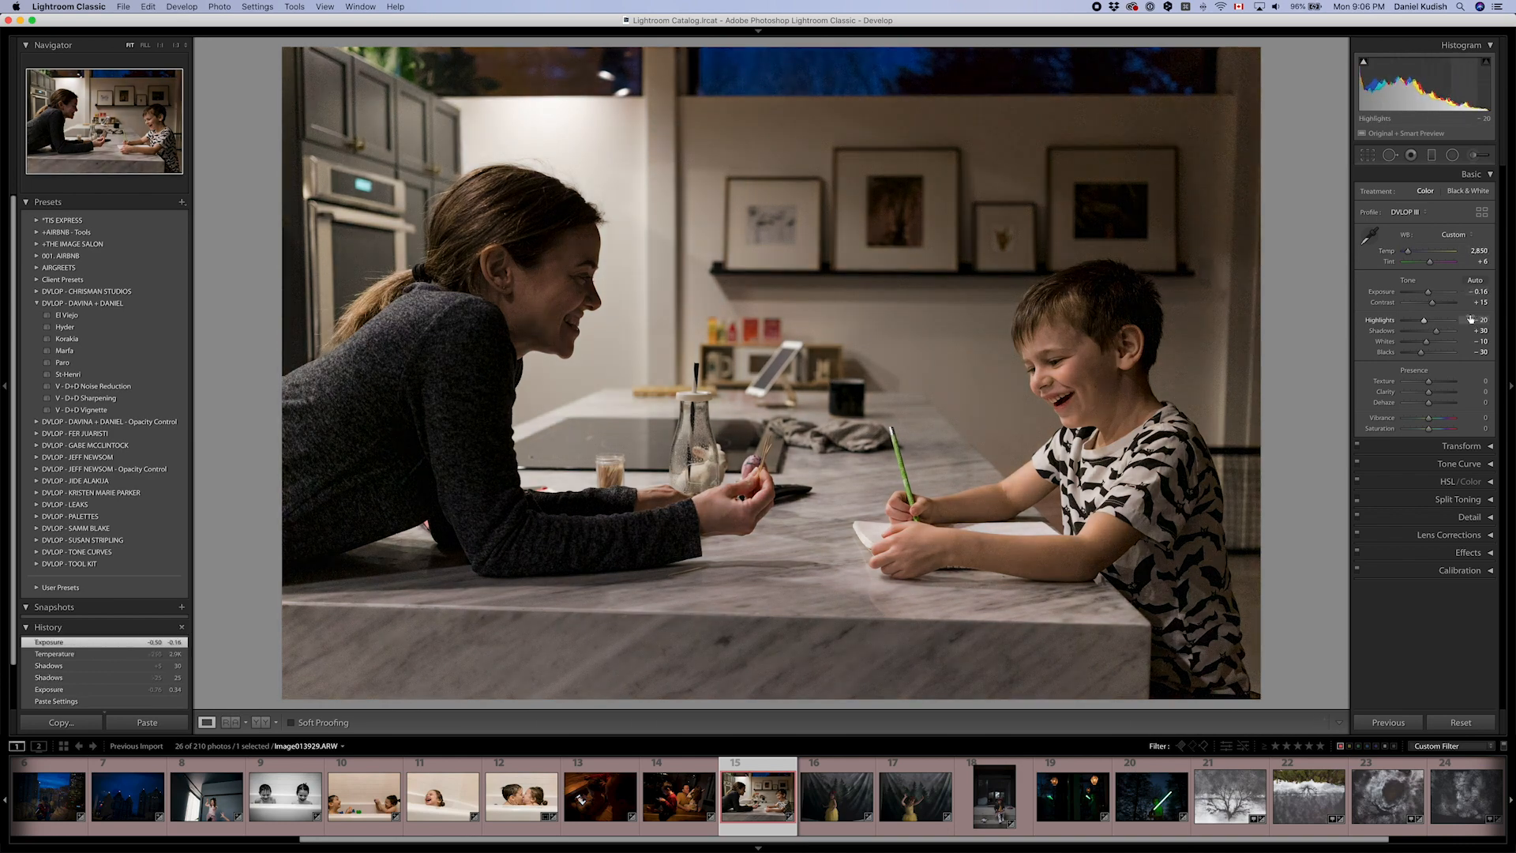
key("Up")
key("Up")
key("Up")
key("Up")
key("Up")
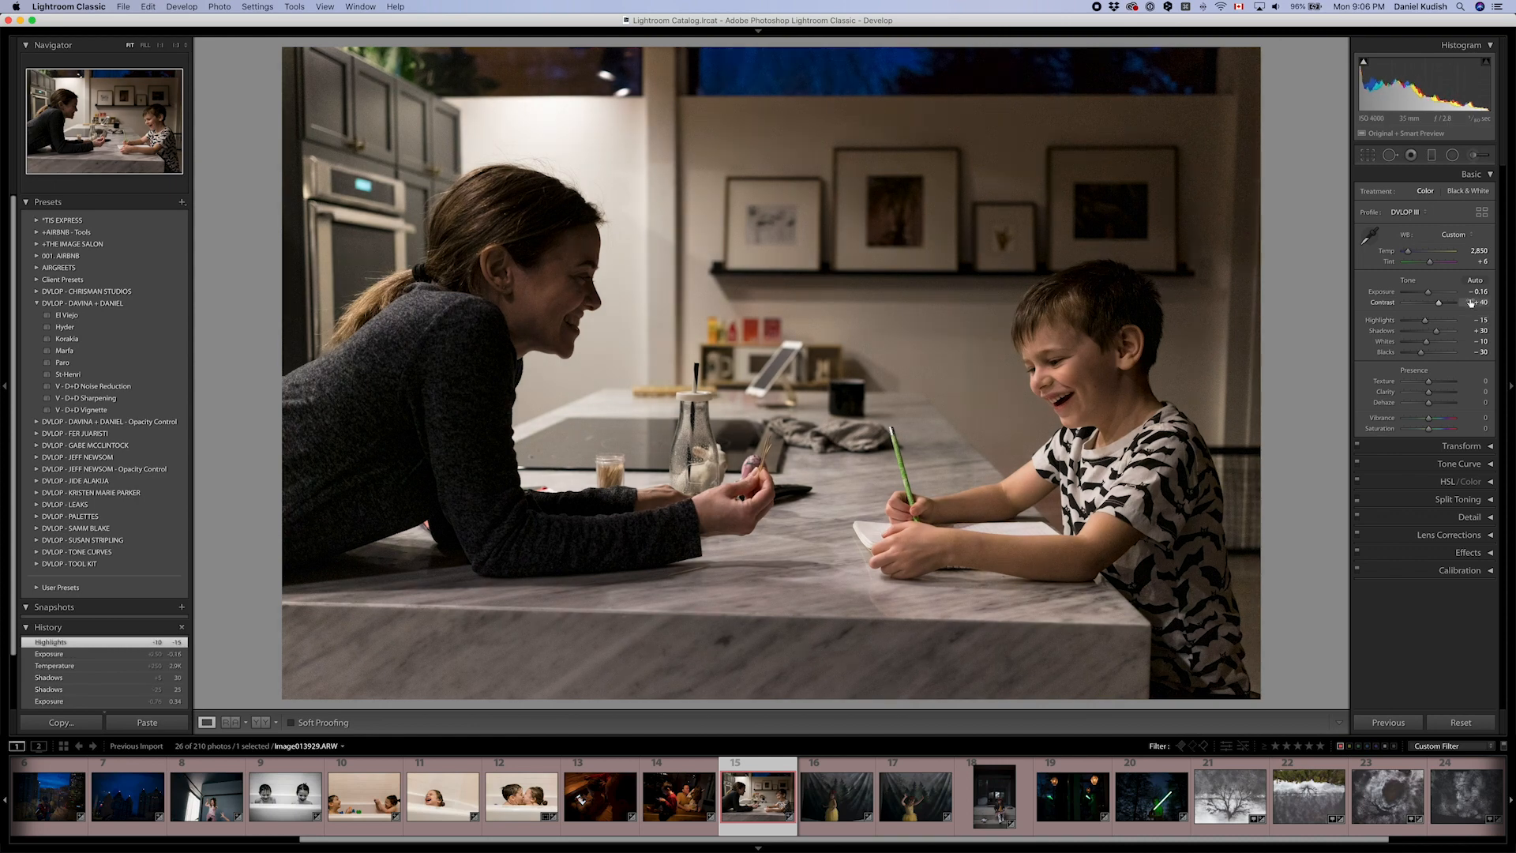
key("Up")
- Brighten the boy's face and the woman's face and sleeve with D+D Dodge adjustment brush strokes
key("k")
scroll(1097, 371, "down", 7)
mouse_move(1103, 375)
left_mouse_down()
mouse_move(1116, 403)
mouse_move(1076, 438)
left_mouse_up()
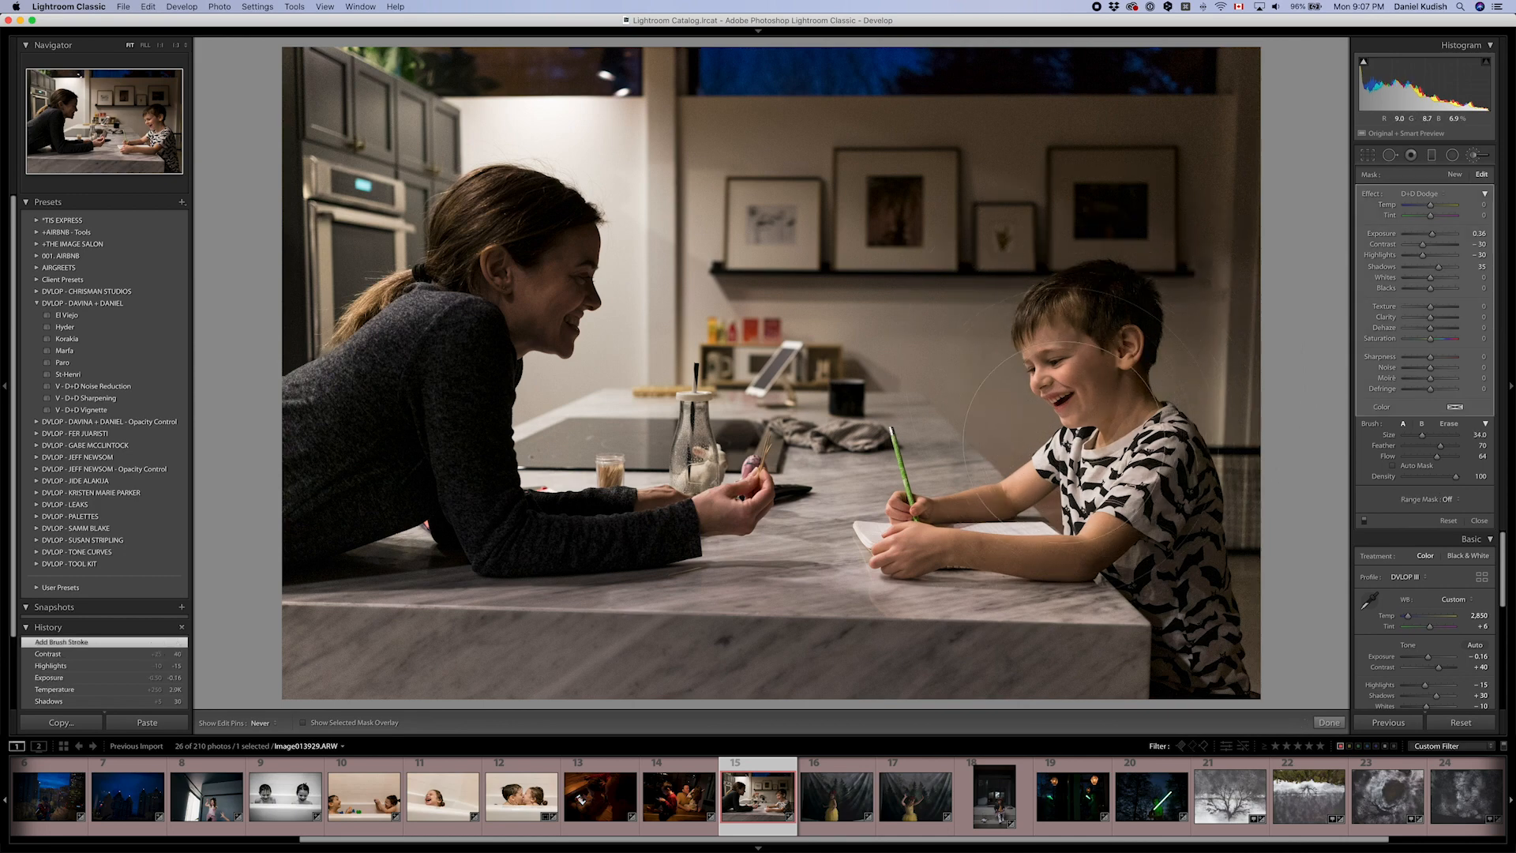
left_click_drag(586, 345, 586, 353)
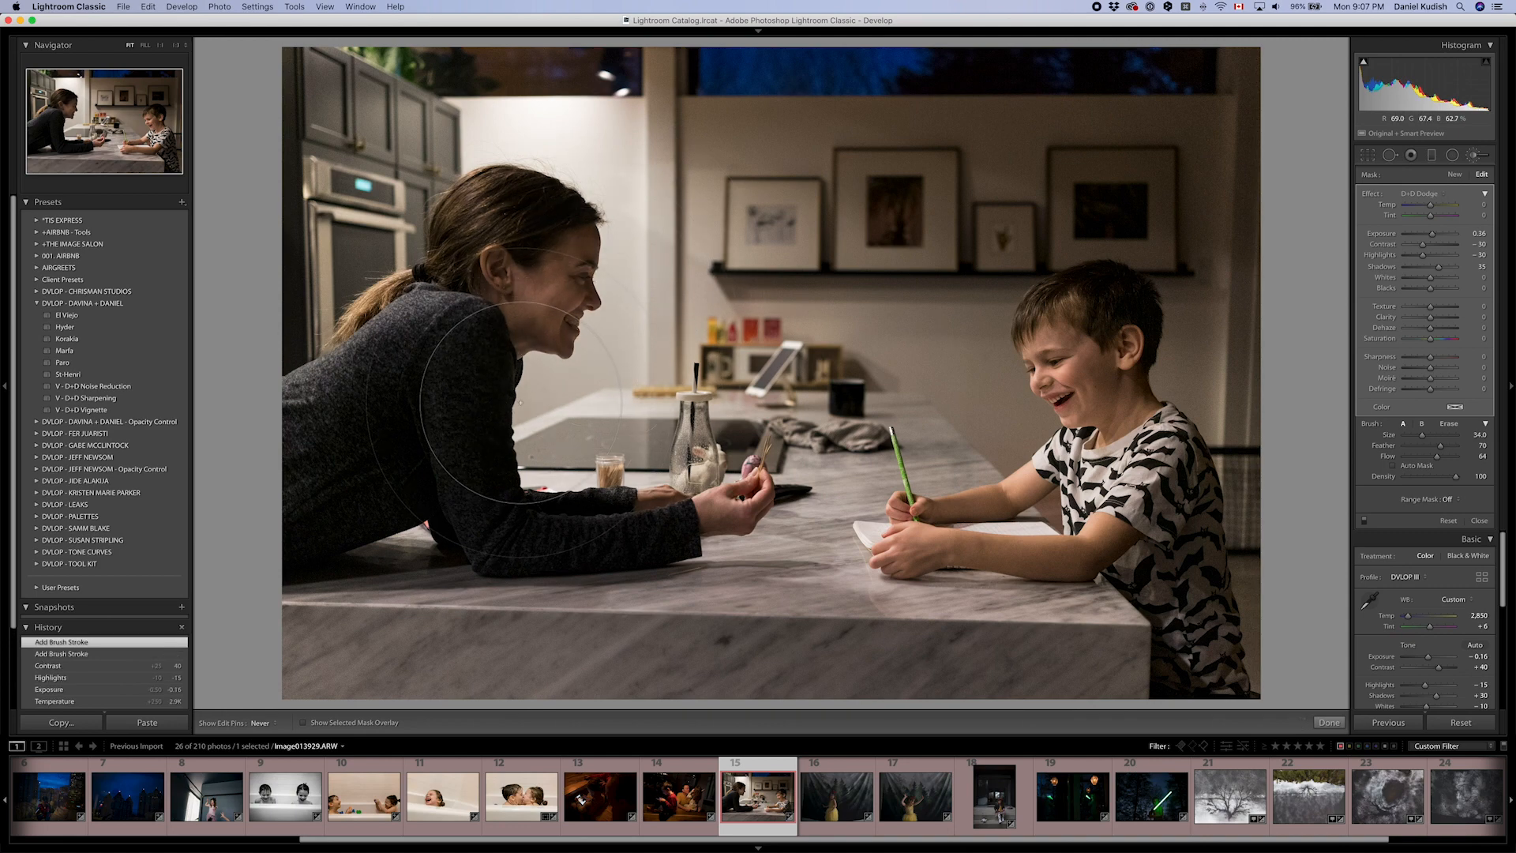
mouse_move(515, 405)
left_mouse_down()
mouse_move(559, 499)
mouse_move(665, 520)
left_mouse_up()
key("k")
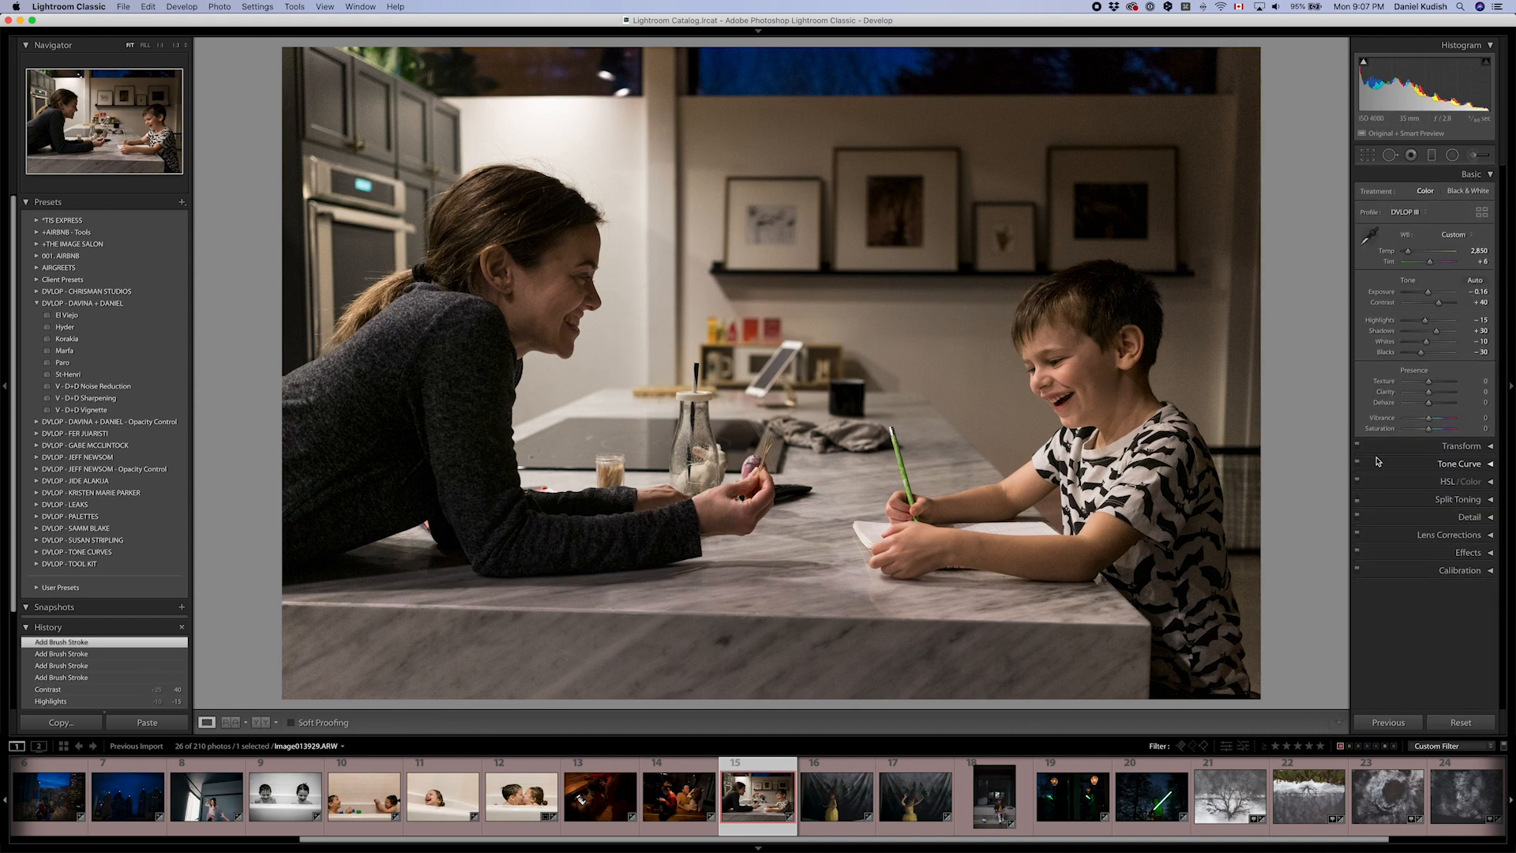
- Correct the fifteenth photo's perspective with Guided Upright, placing guides along the window sill, counter edge, kitchen cabinet and far wall edge
left_click(1417, 447)
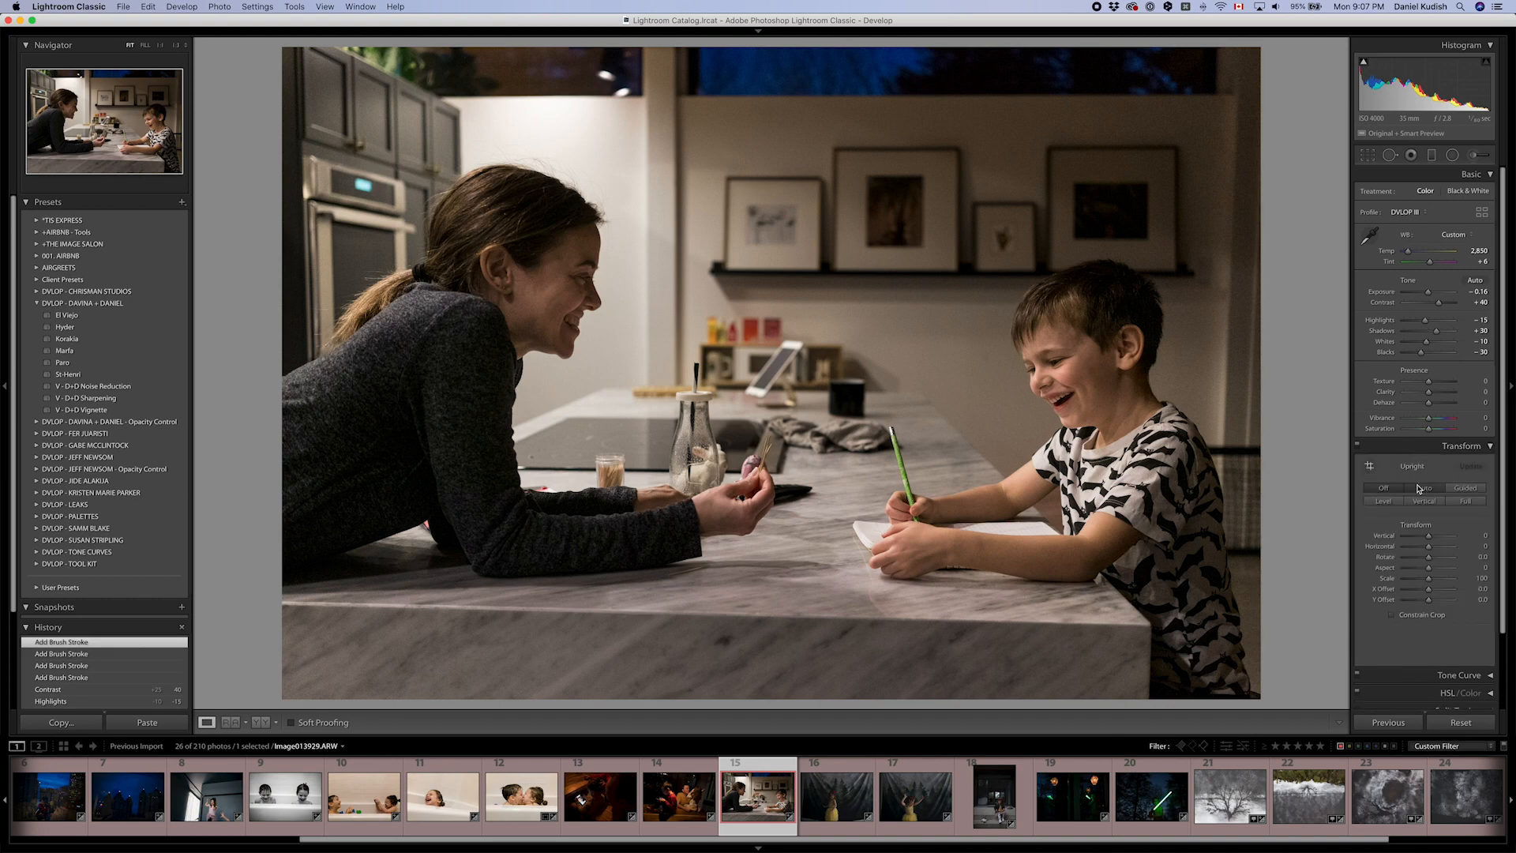
left_click(1419, 489)
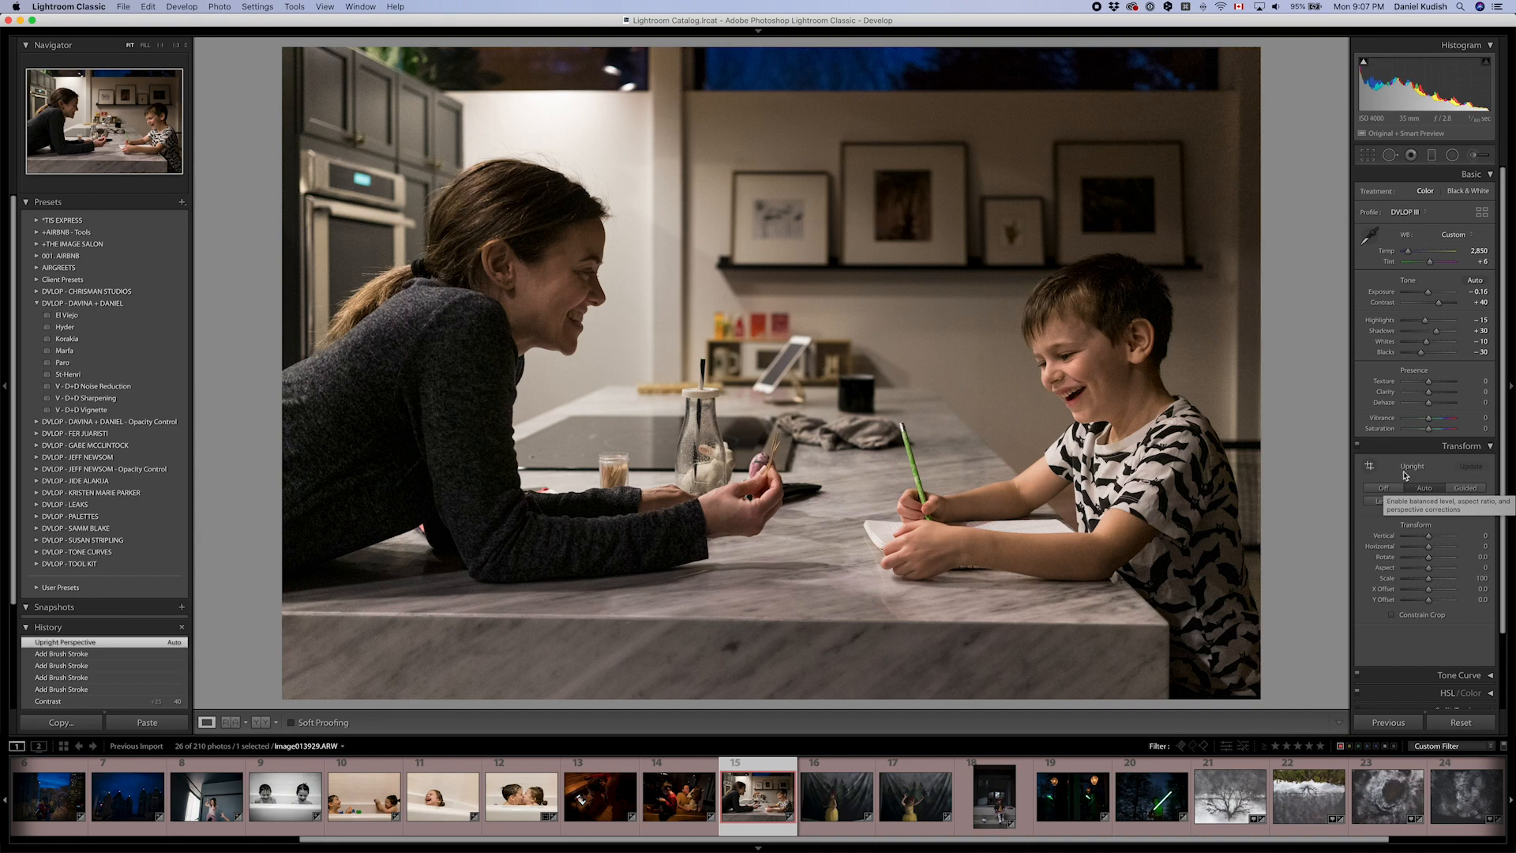
left_click(1371, 467)
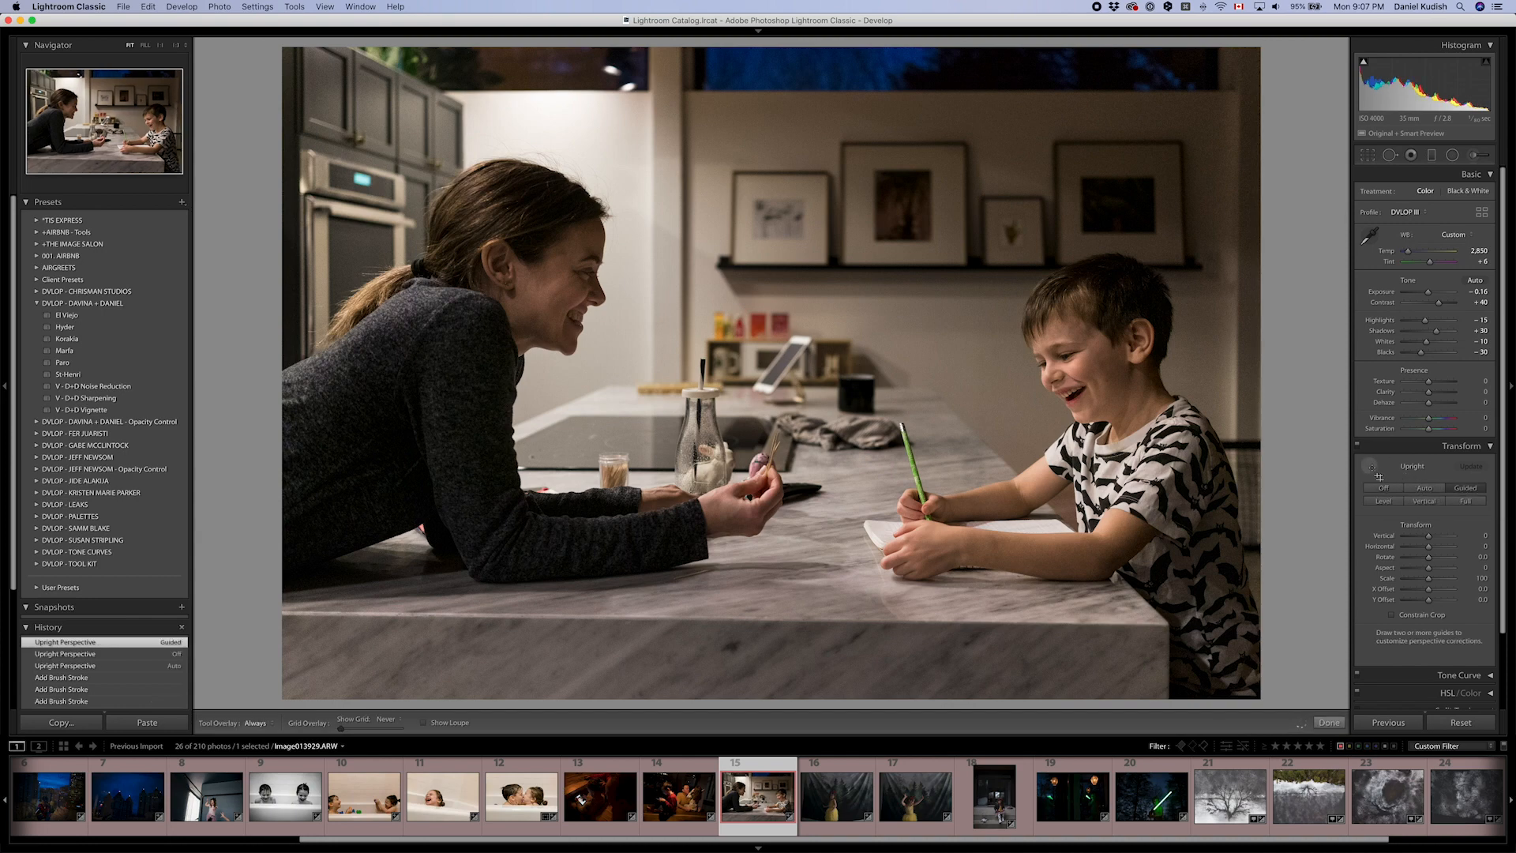
left_click_drag(692, 96, 1137, 94)
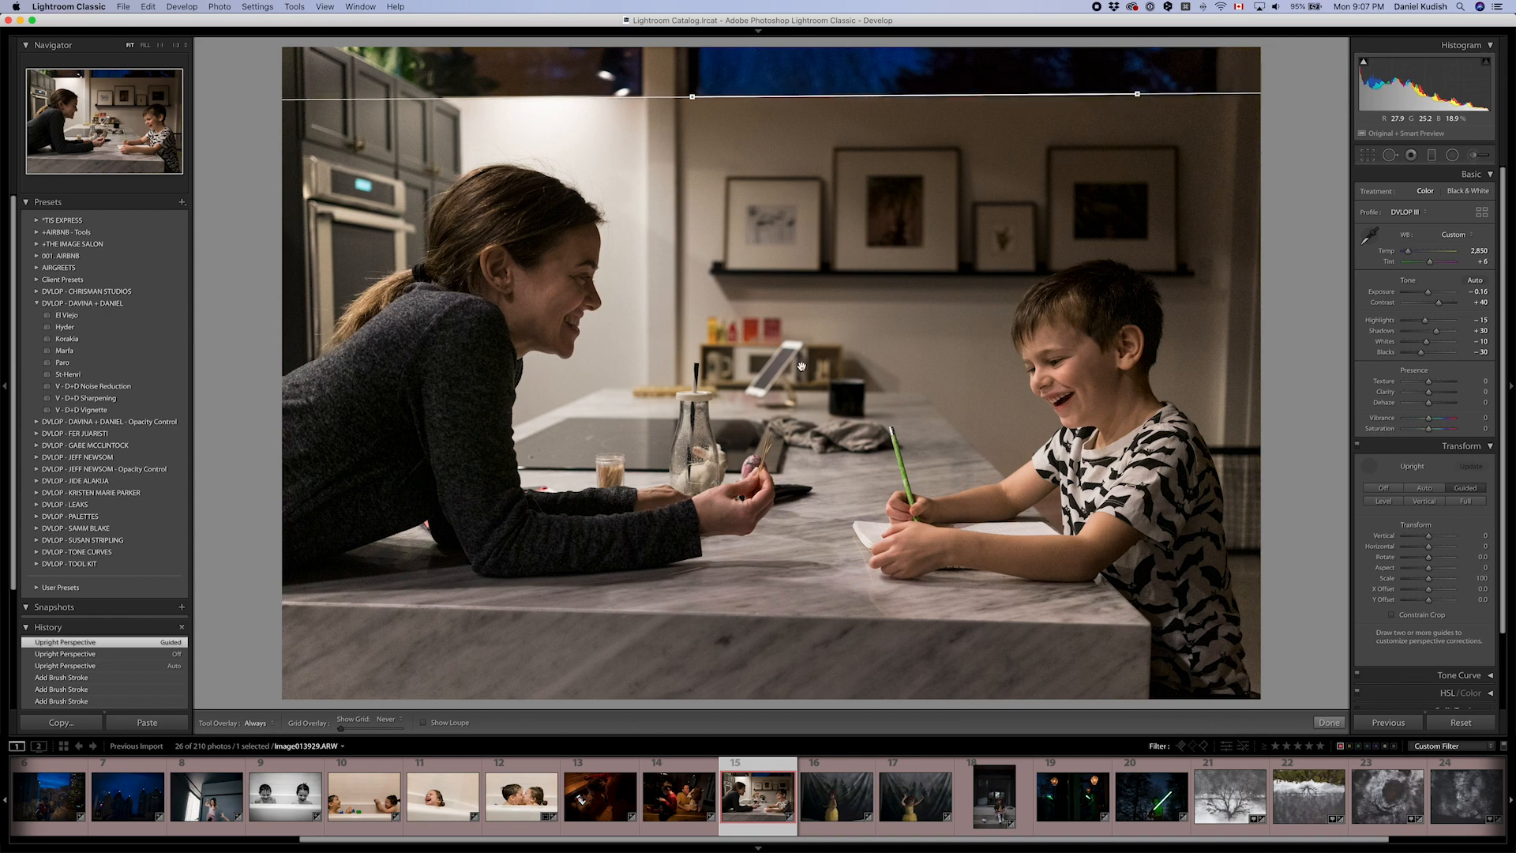
left_click_drag(454, 606, 984, 606)
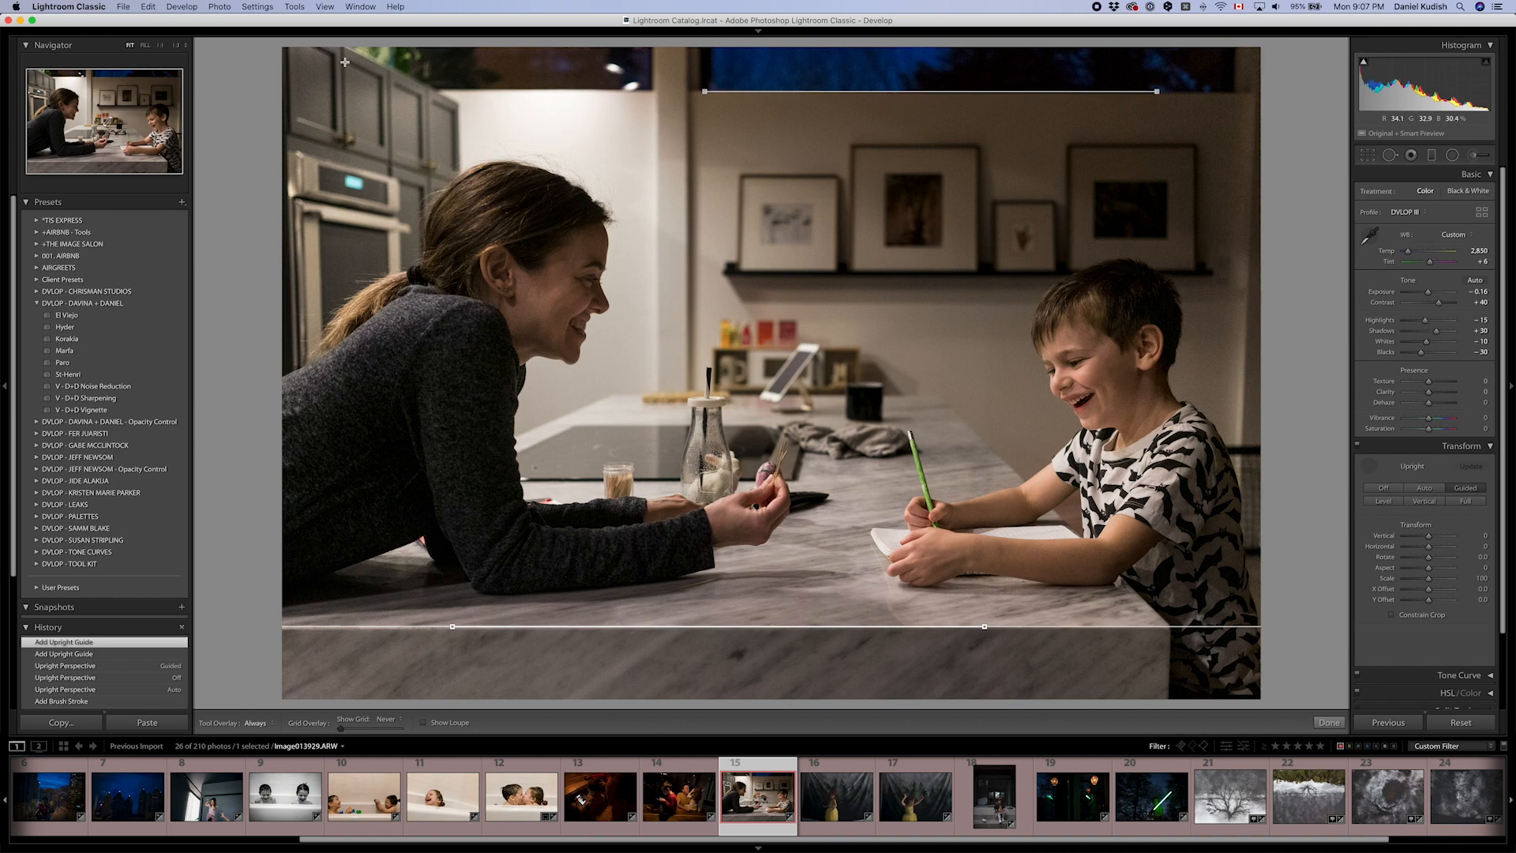
left_click_drag(344, 54, 360, 699)
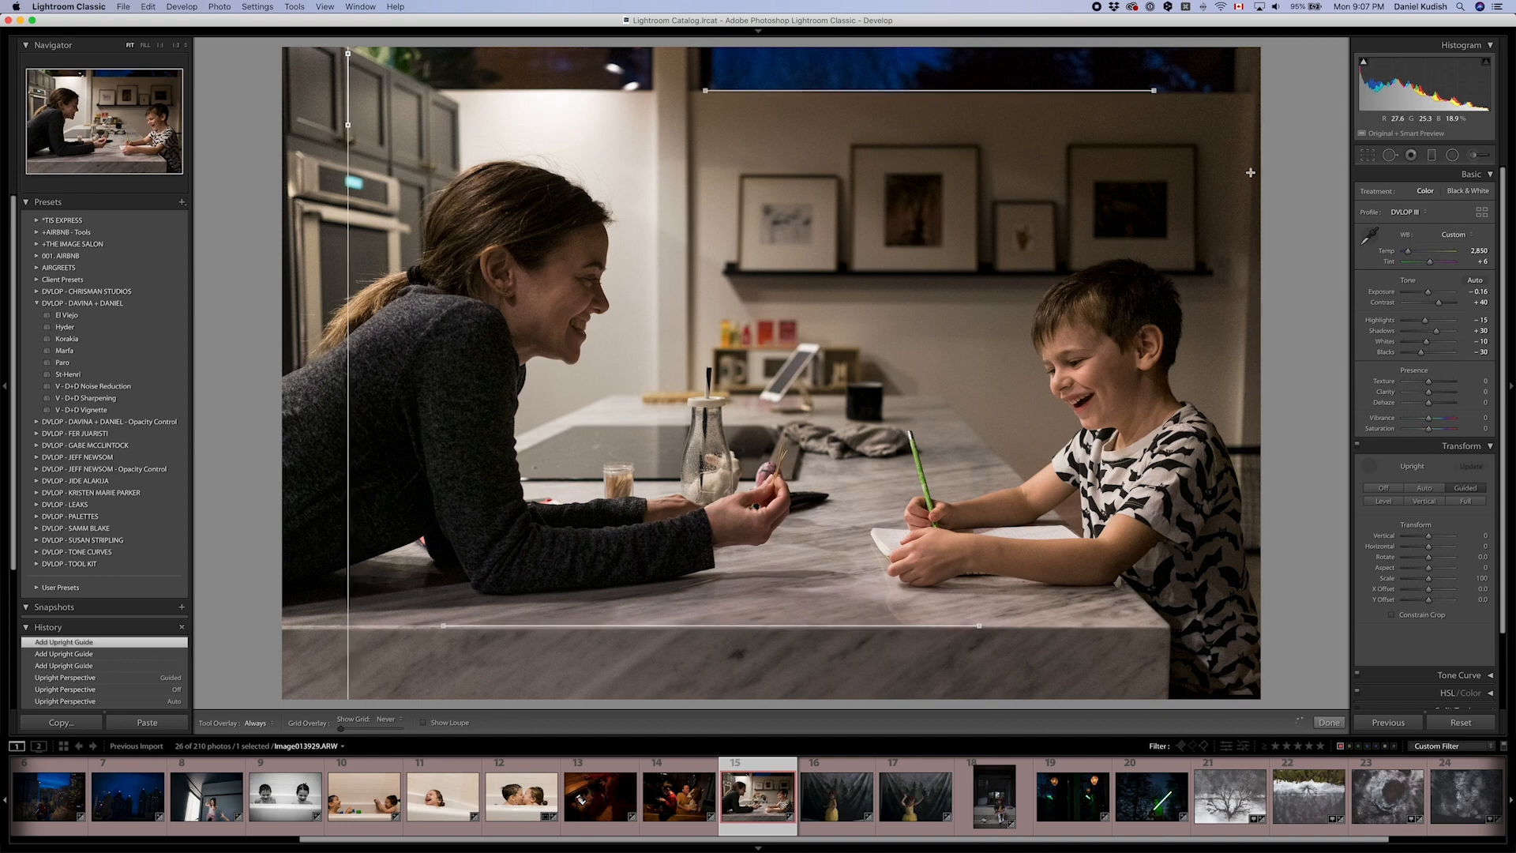
left_click_drag(1249, 132, 1244, 403)
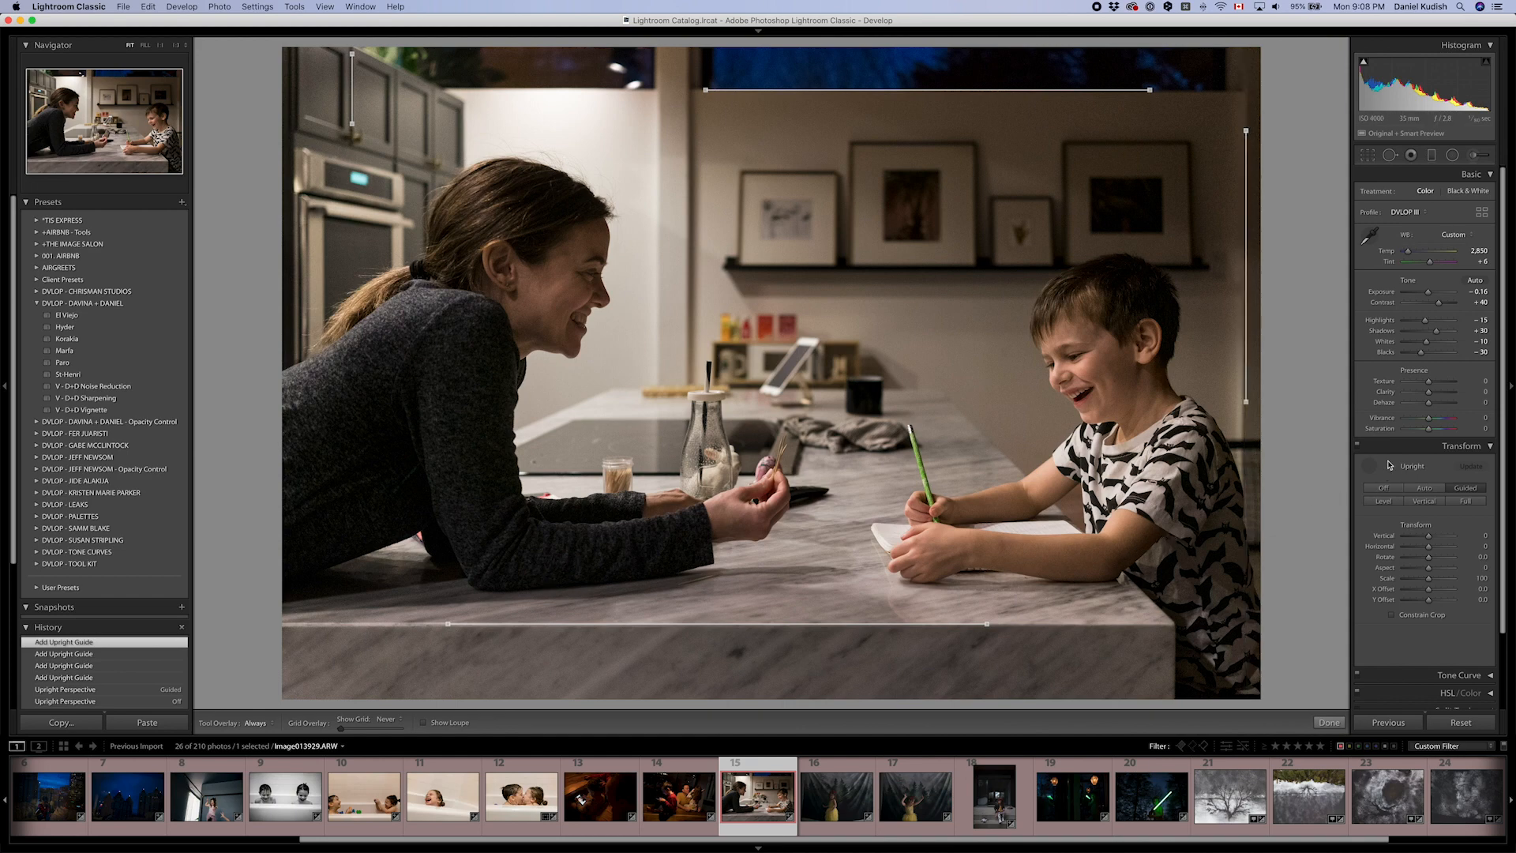
- Finish the perspective correction and set the fifteenth photo's exposure to -0.06
left_click(1459, 446)
left_click(1471, 292)
key("Return")
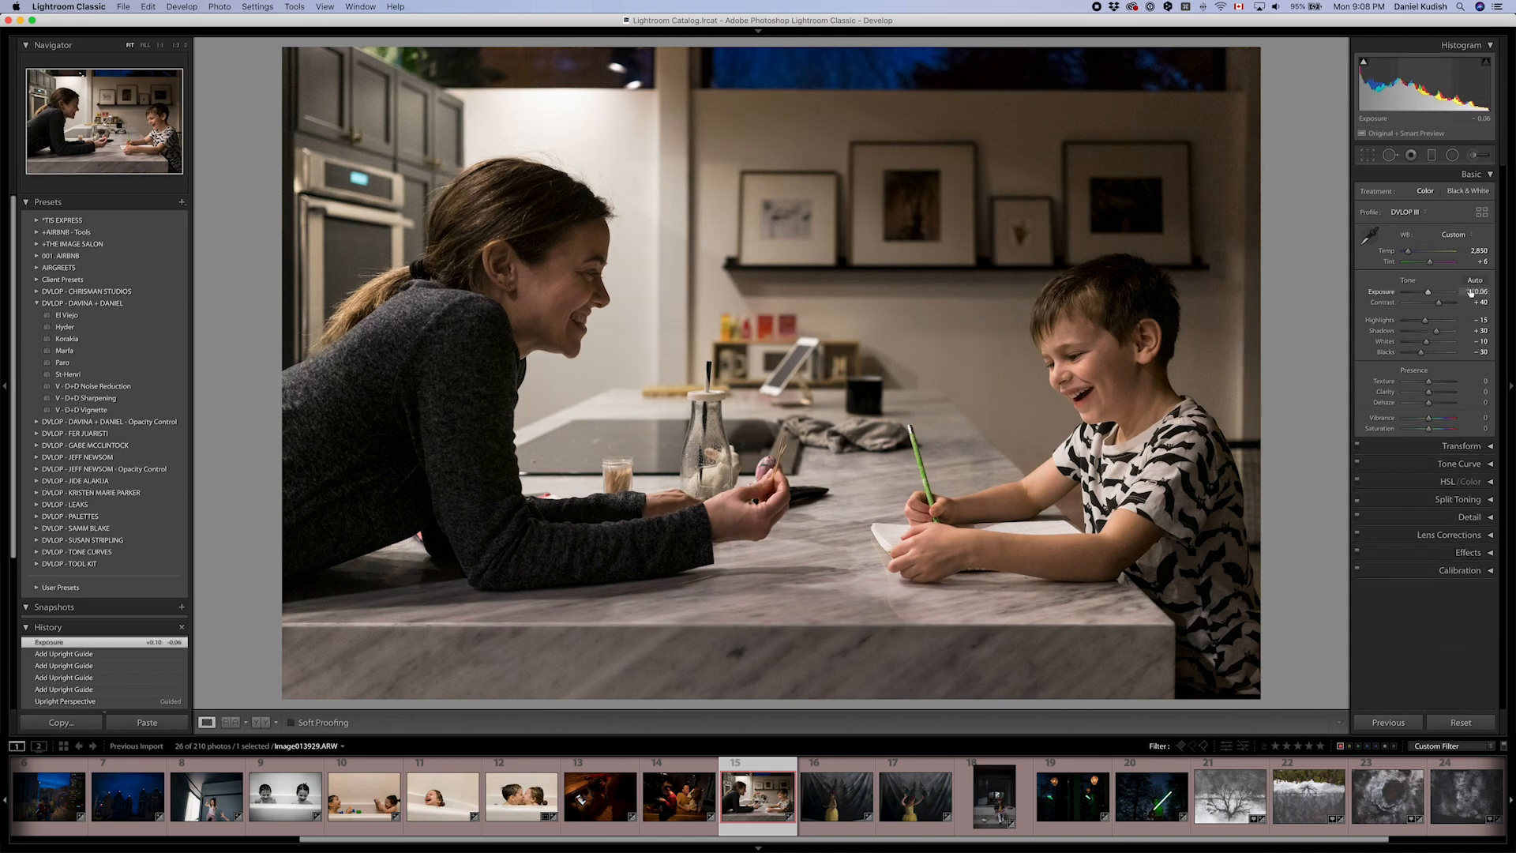
- Apply the Korakia preset to the sixteenth photo of the girl in the yellow dress
key("Right")
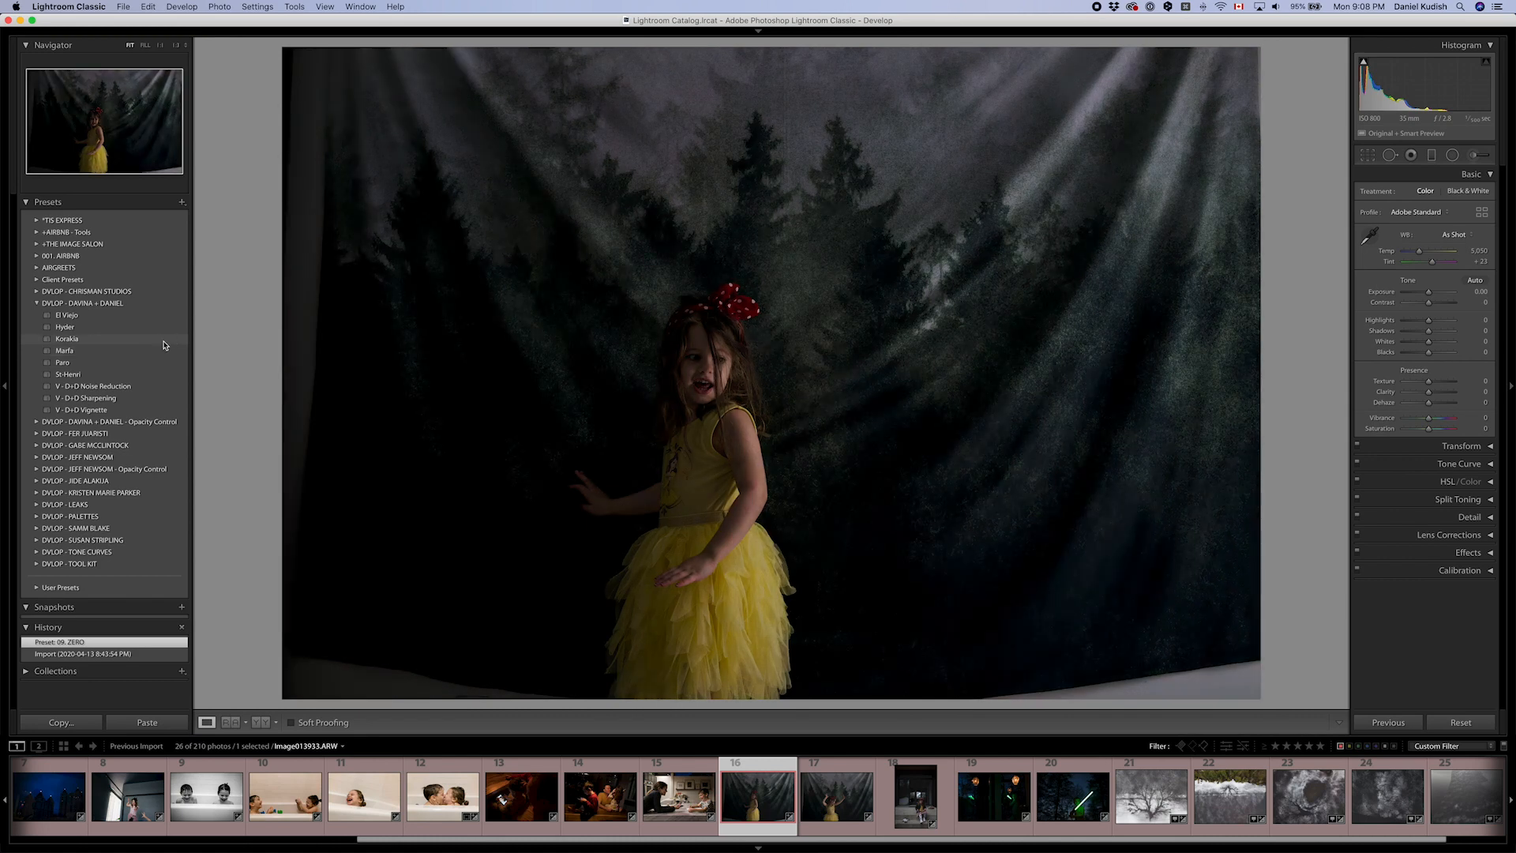
left_click(165, 345)
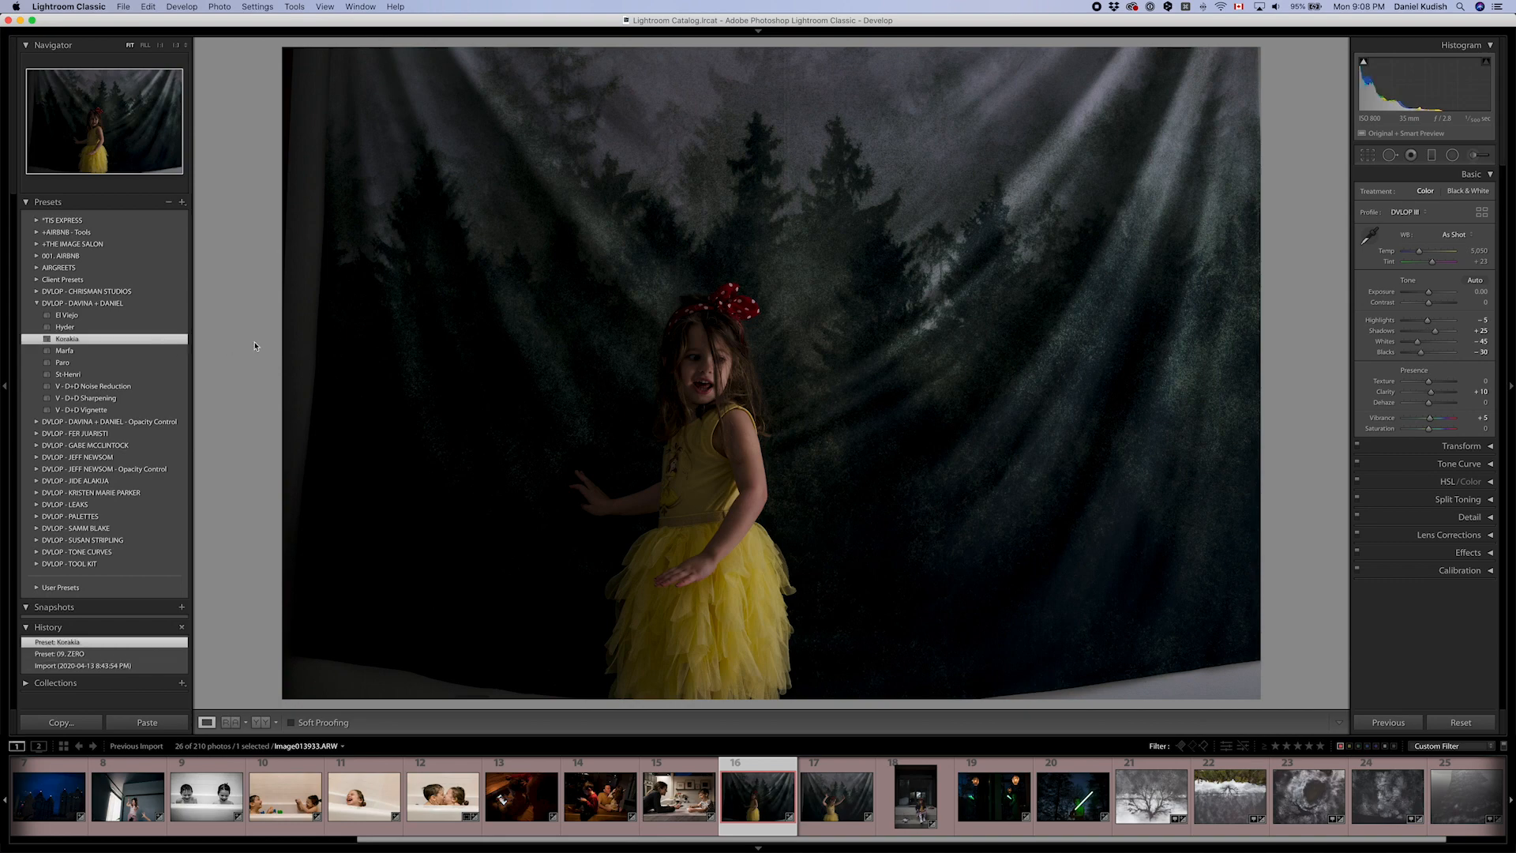
- Set the sixteenth photo's exposure to +0.50 and its temperature to 5,300
key("Up")
key("Up")
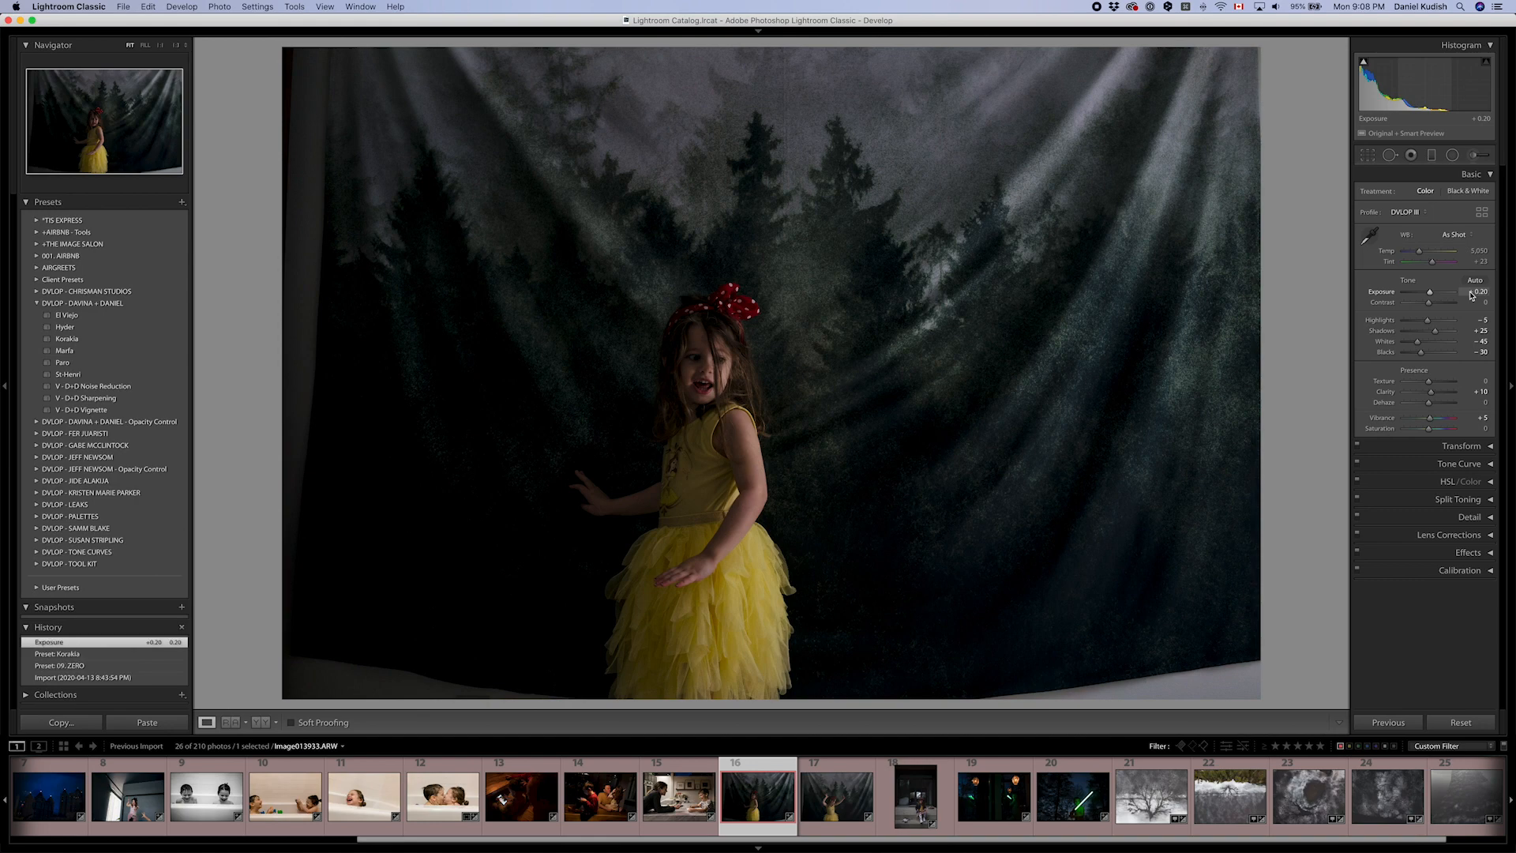
key("Up")
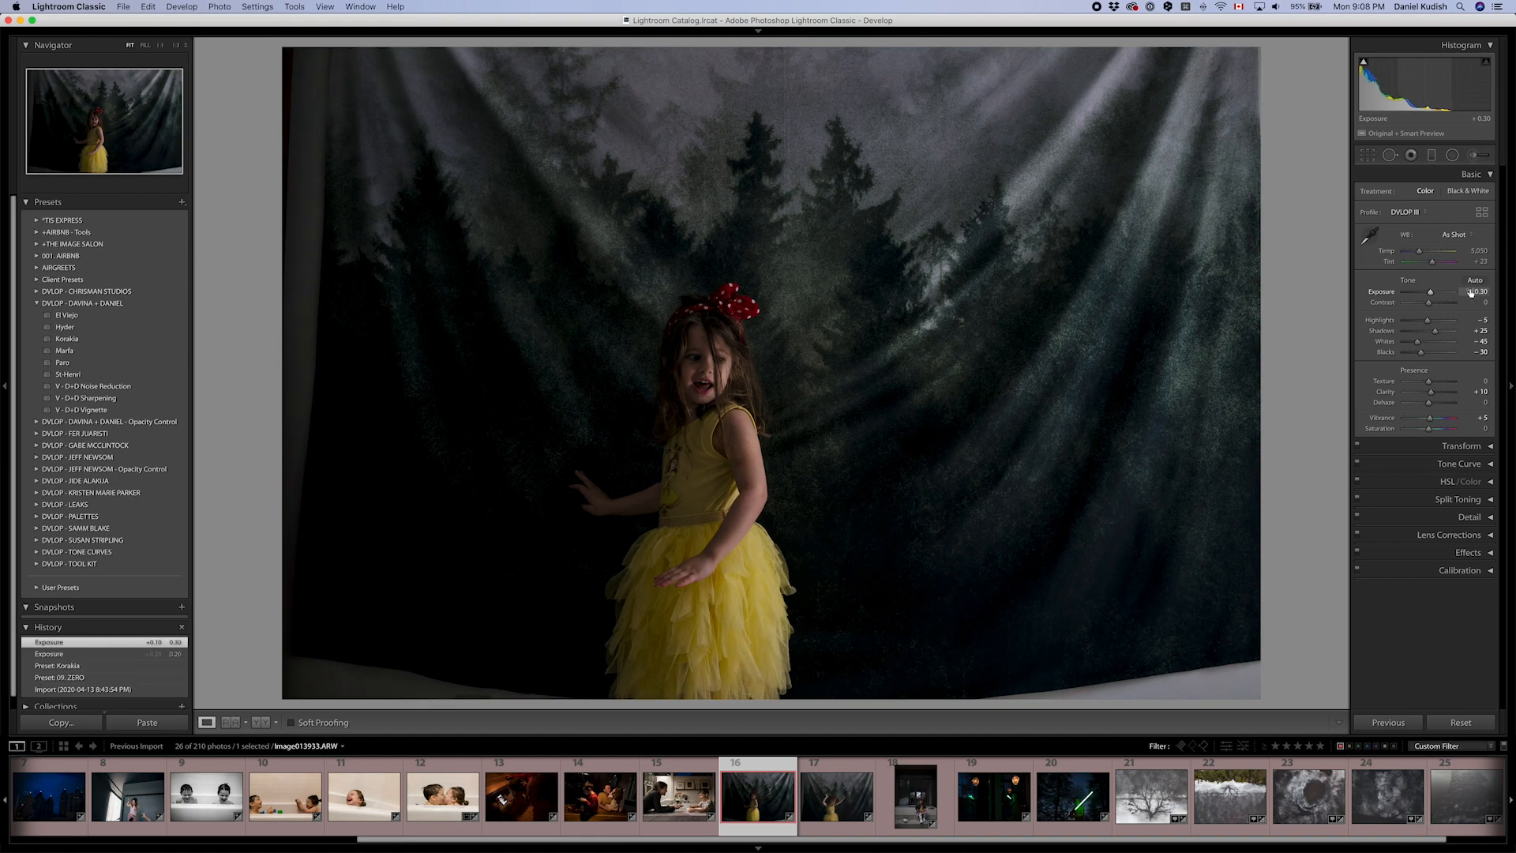
key("Up")
key("Up")
key("Up")
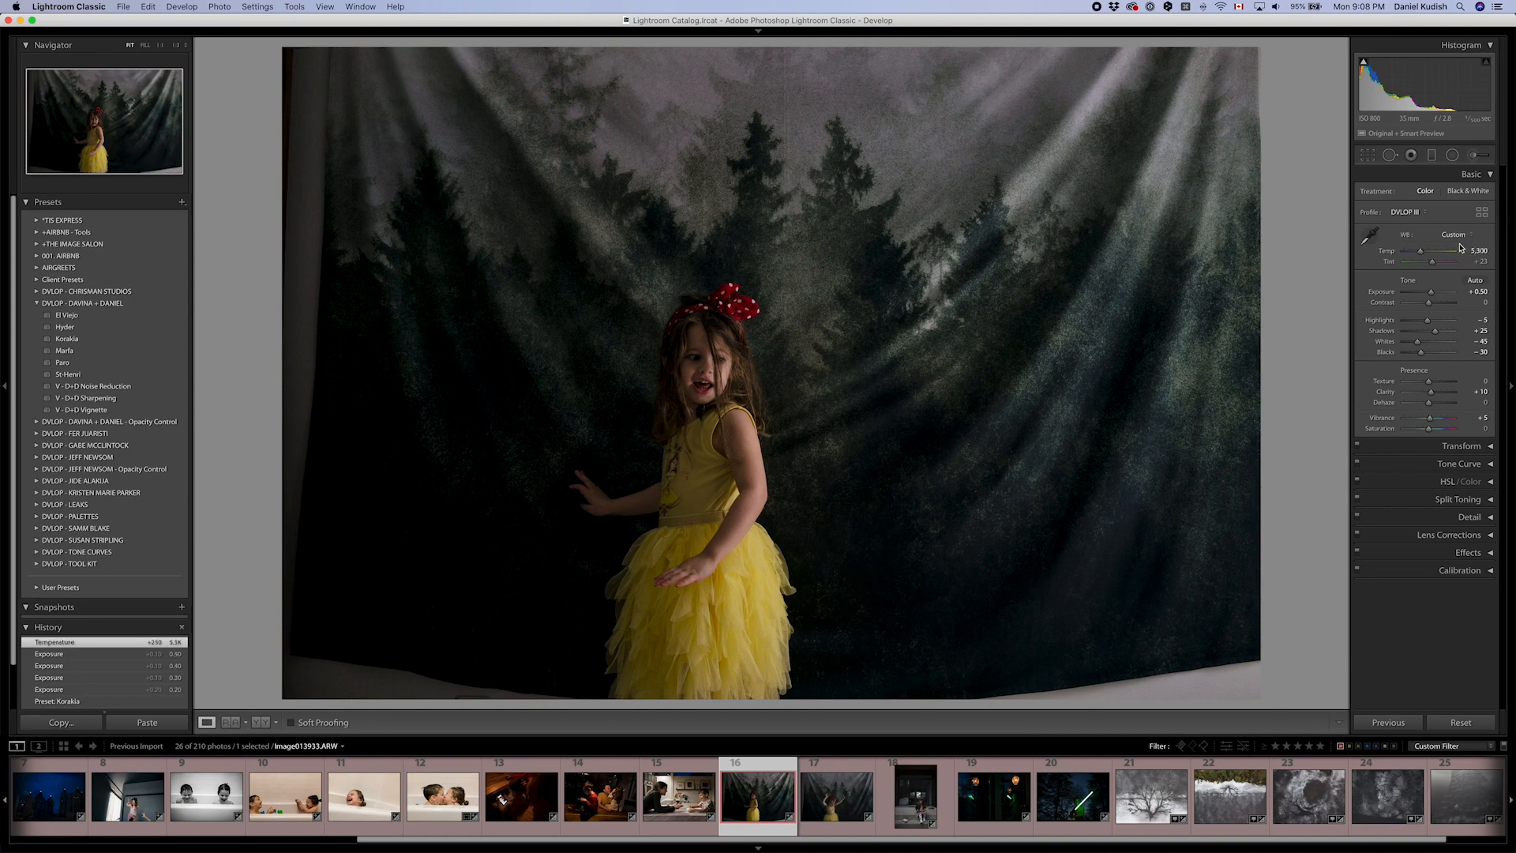
- Crop the sixteenth photo tighter at its original aspect ratio, excluding the backdrop's edges and the pale floor and keeping the girl left of centre
key("r")
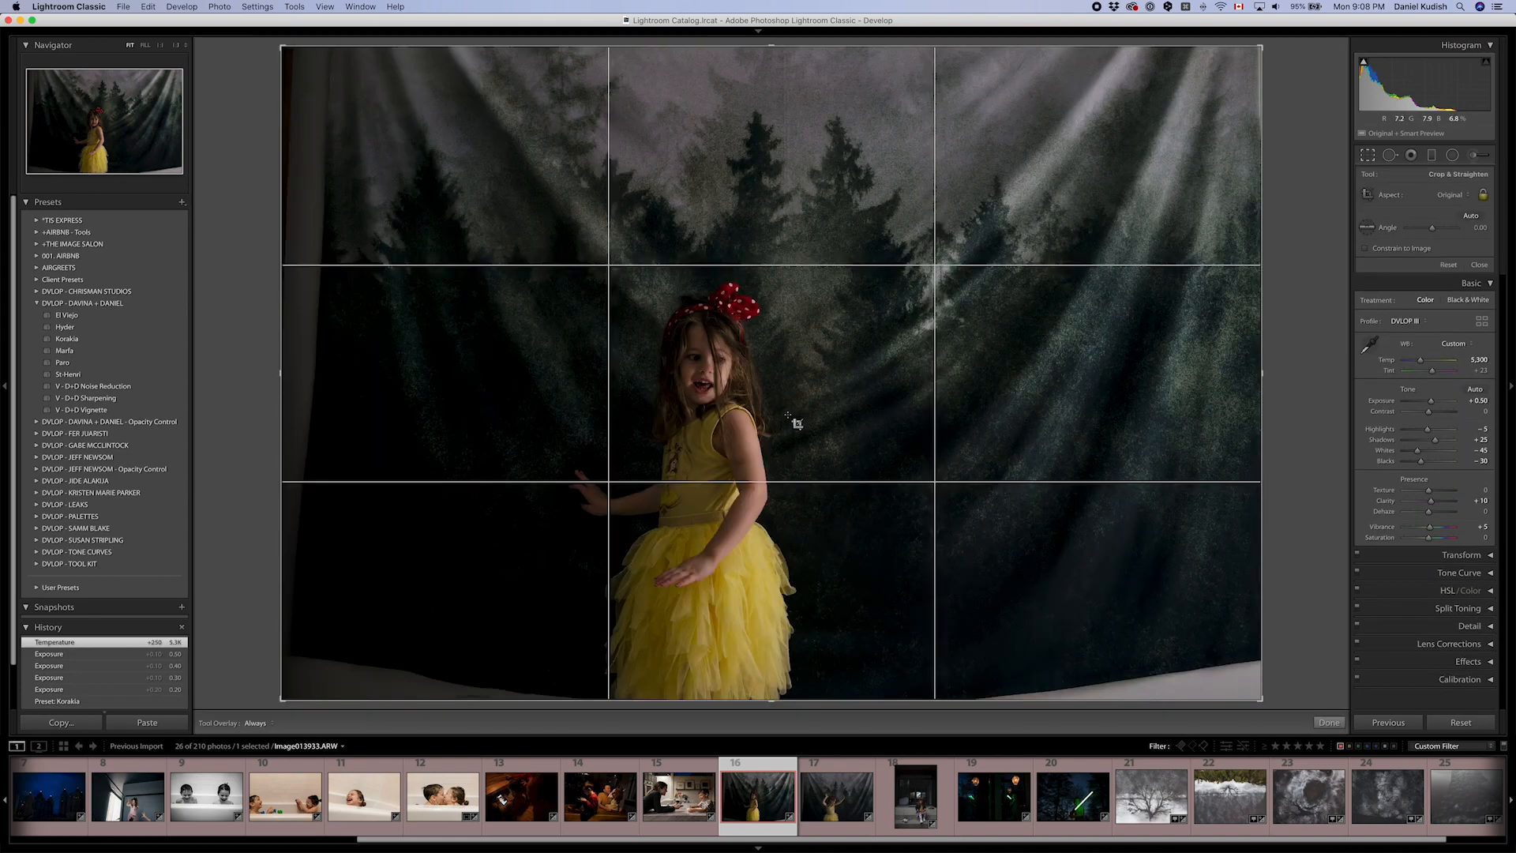
left_click_drag(281, 47, 303, 64)
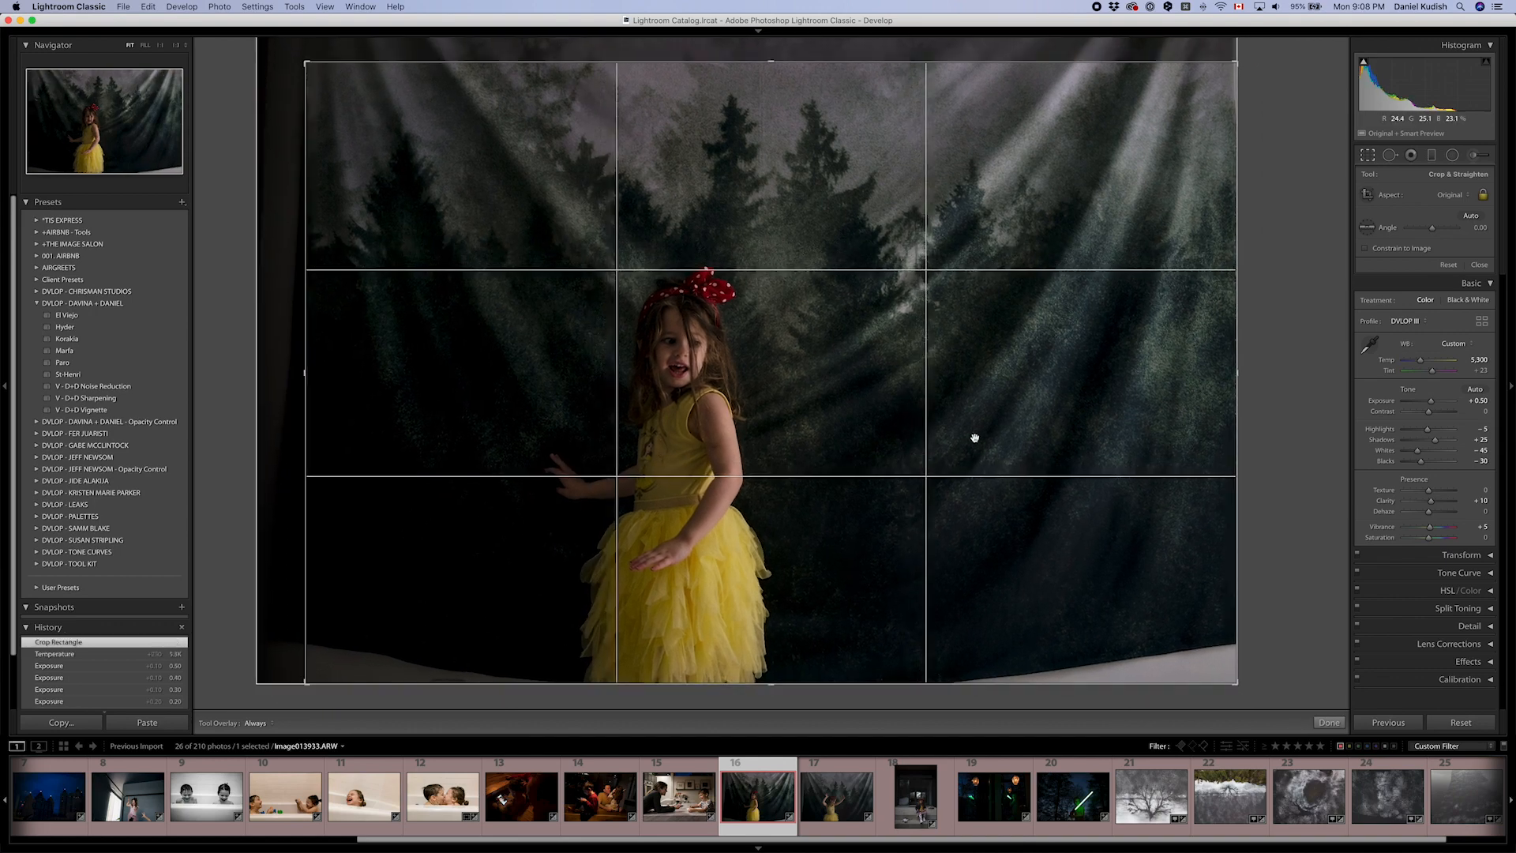
mouse_move(1238, 684)
left_mouse_down()
mouse_move(1234, 662)
mouse_move(1184, 650)
mouse_move(1229, 677)
left_mouse_up()
left_click_drag(1148, 640, 1117, 633)
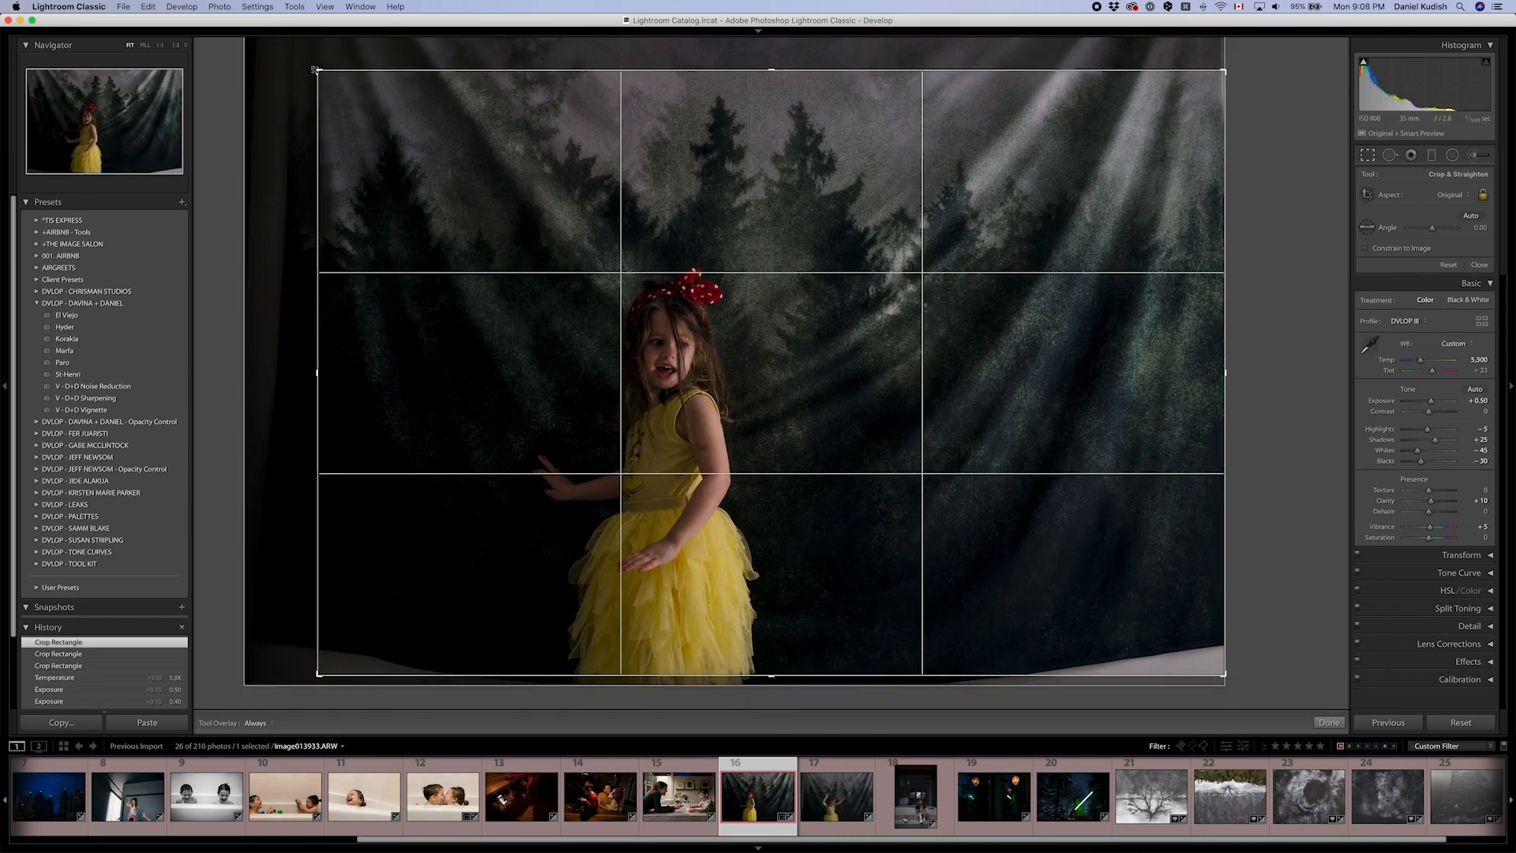
left_click_drag(317, 677, 339, 663)
left_click_drag(439, 542, 439, 544)
left_click(438, 546)
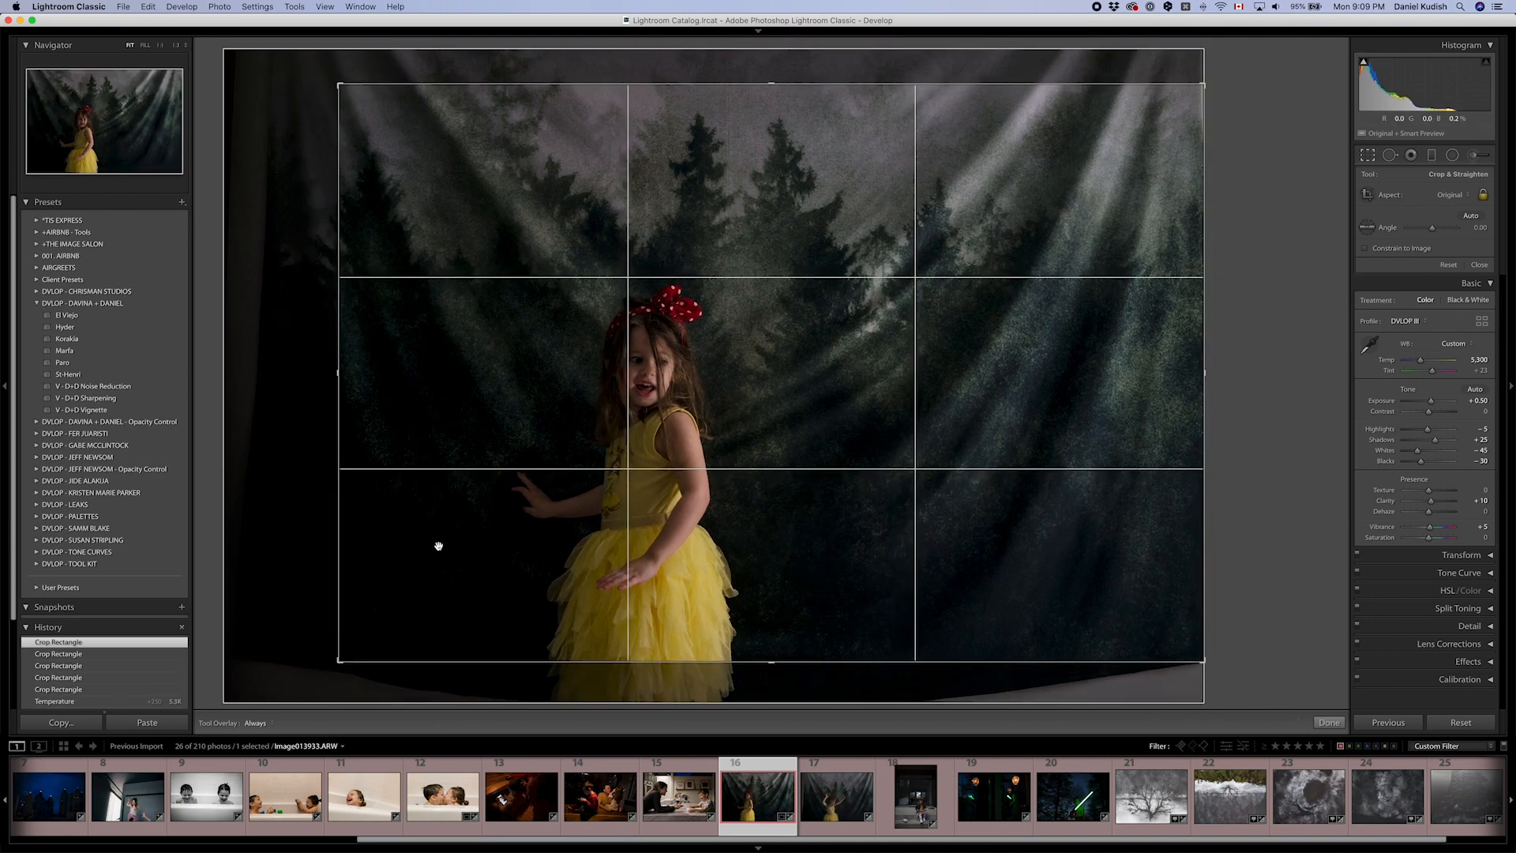
left_click_drag(339, 85, 353, 99)
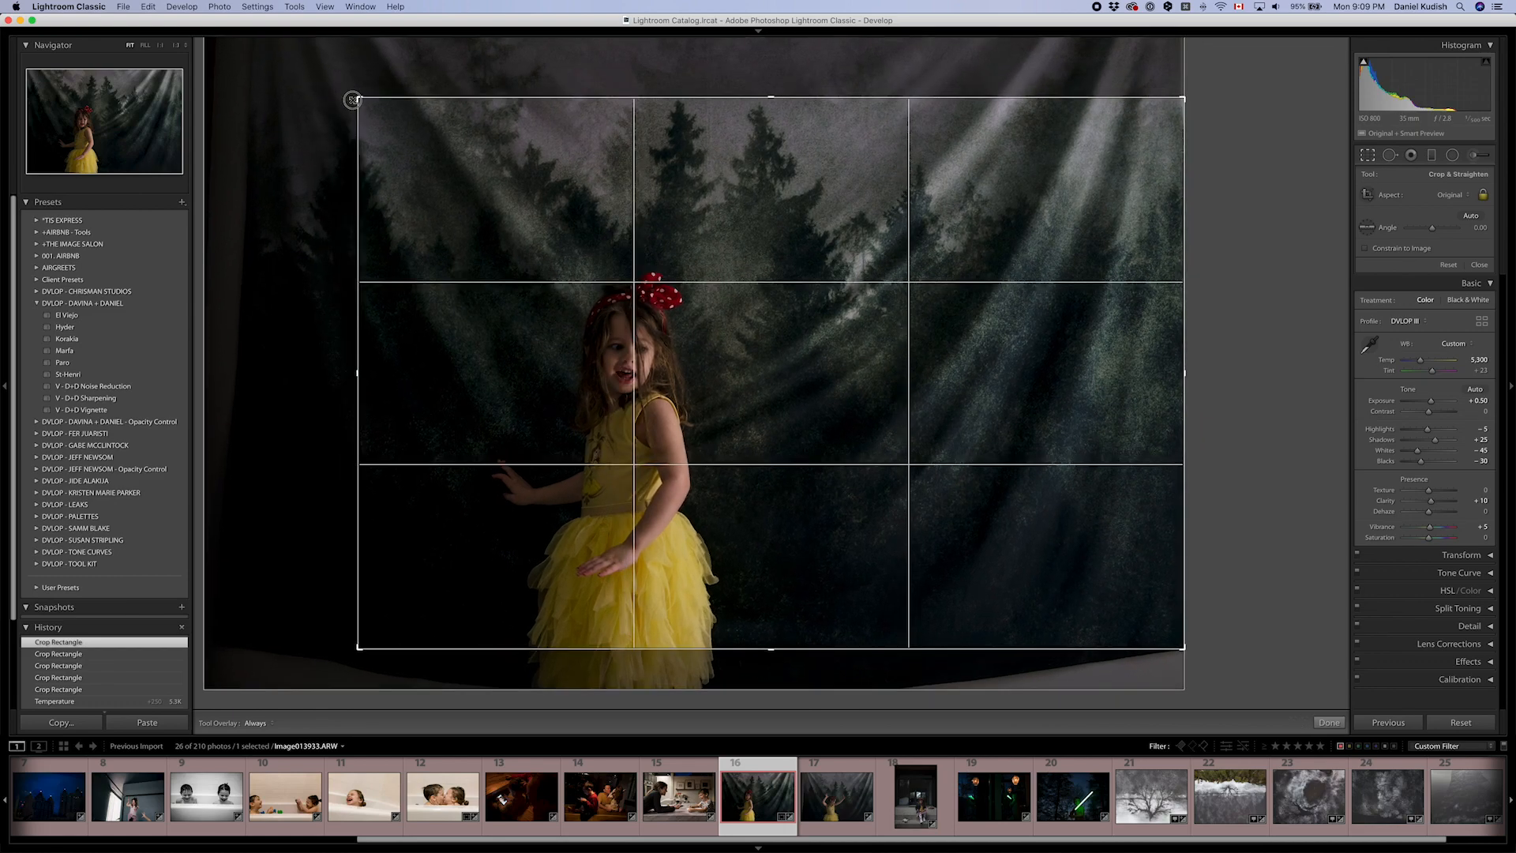
key("Return")
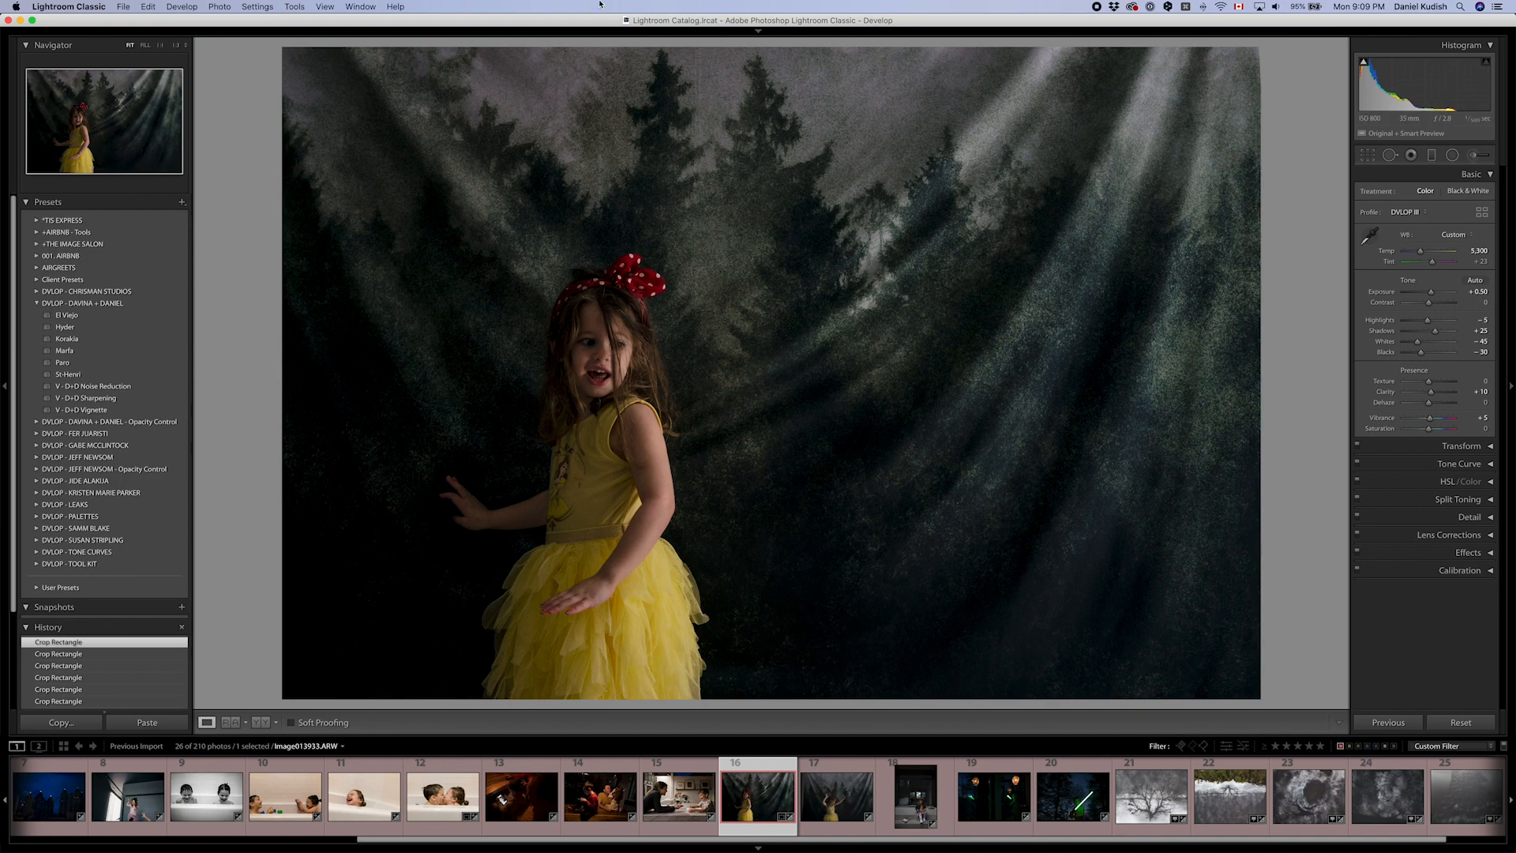
- Brighten the girl's face, arms and yellow dress with D+D Dodge brush strokes, enlarging the brush to size 22 for the dress
key("k")
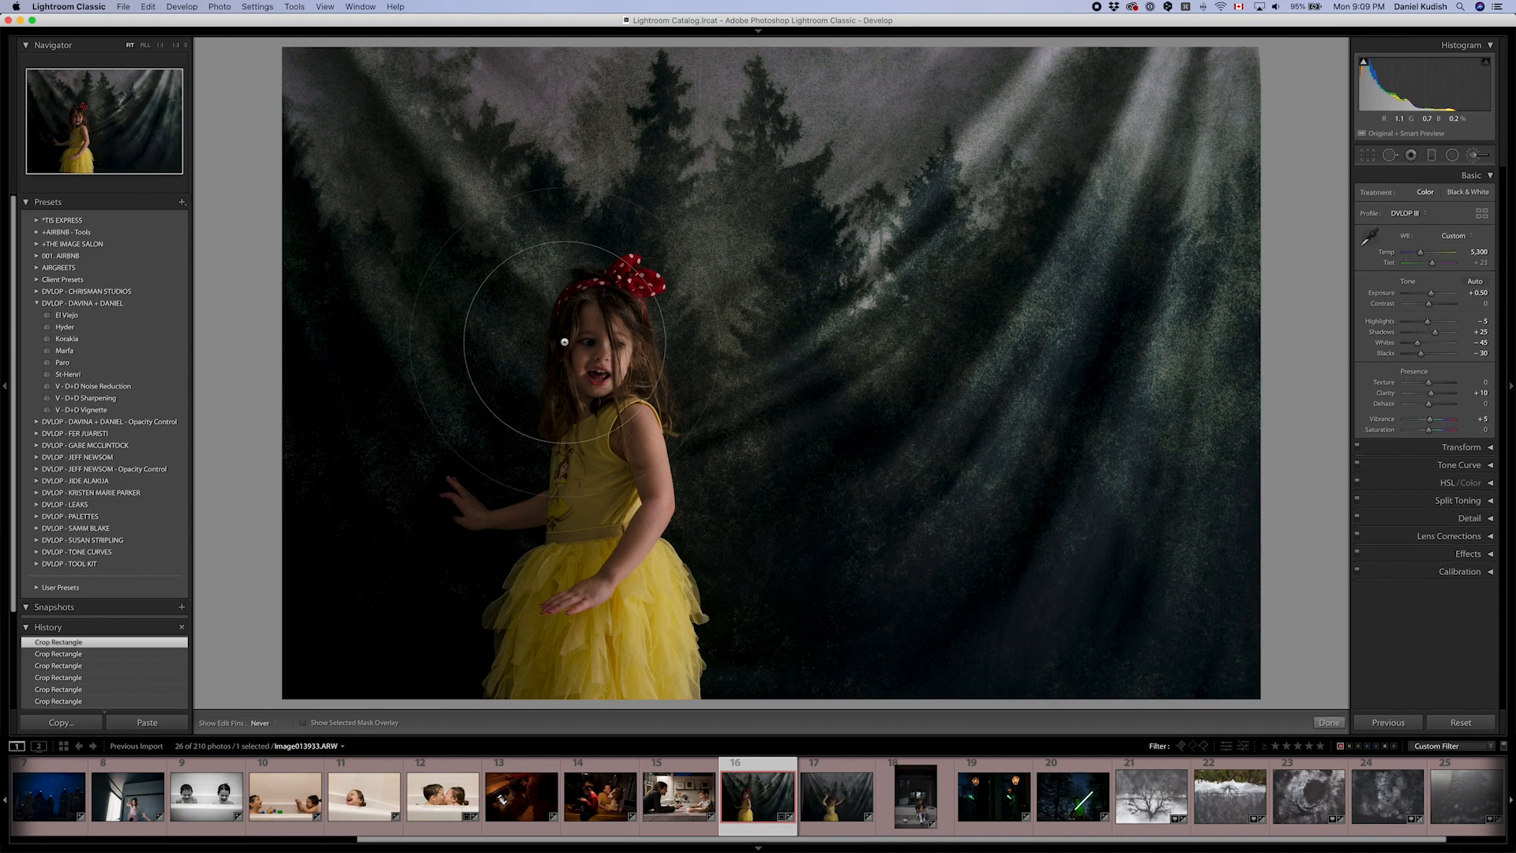
scroll(582, 339, "down", 5)
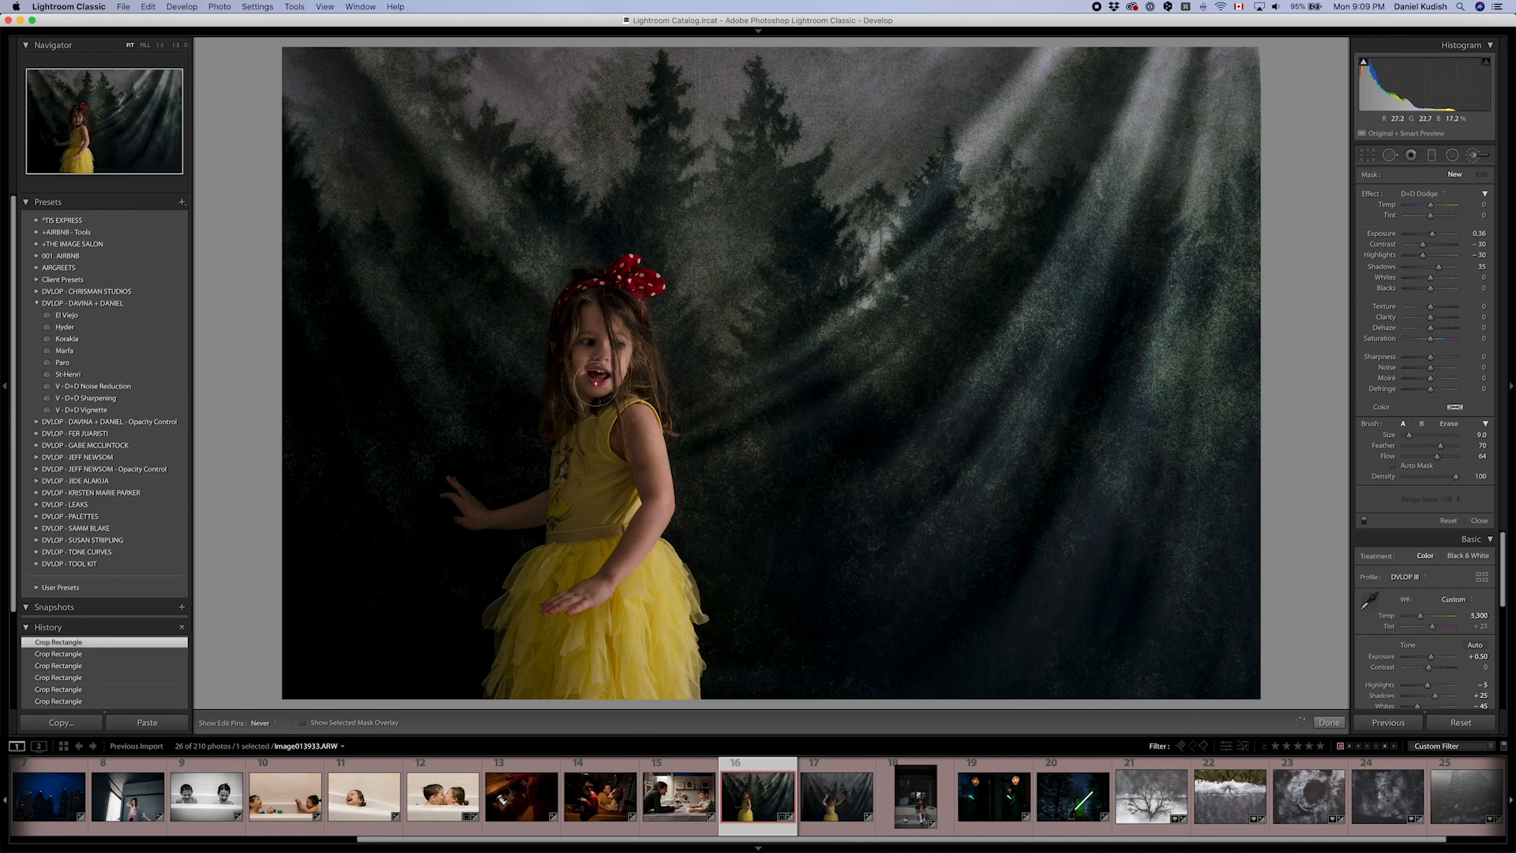
mouse_move(620, 429)
left_mouse_down()
mouse_move(654, 545)
mouse_move(652, 492)
mouse_move(597, 592)
mouse_move(656, 507)
mouse_move(576, 587)
mouse_move(634, 546)
mouse_move(611, 576)
mouse_move(552, 610)
left_mouse_up()
scroll(549, 609, "up", 8)
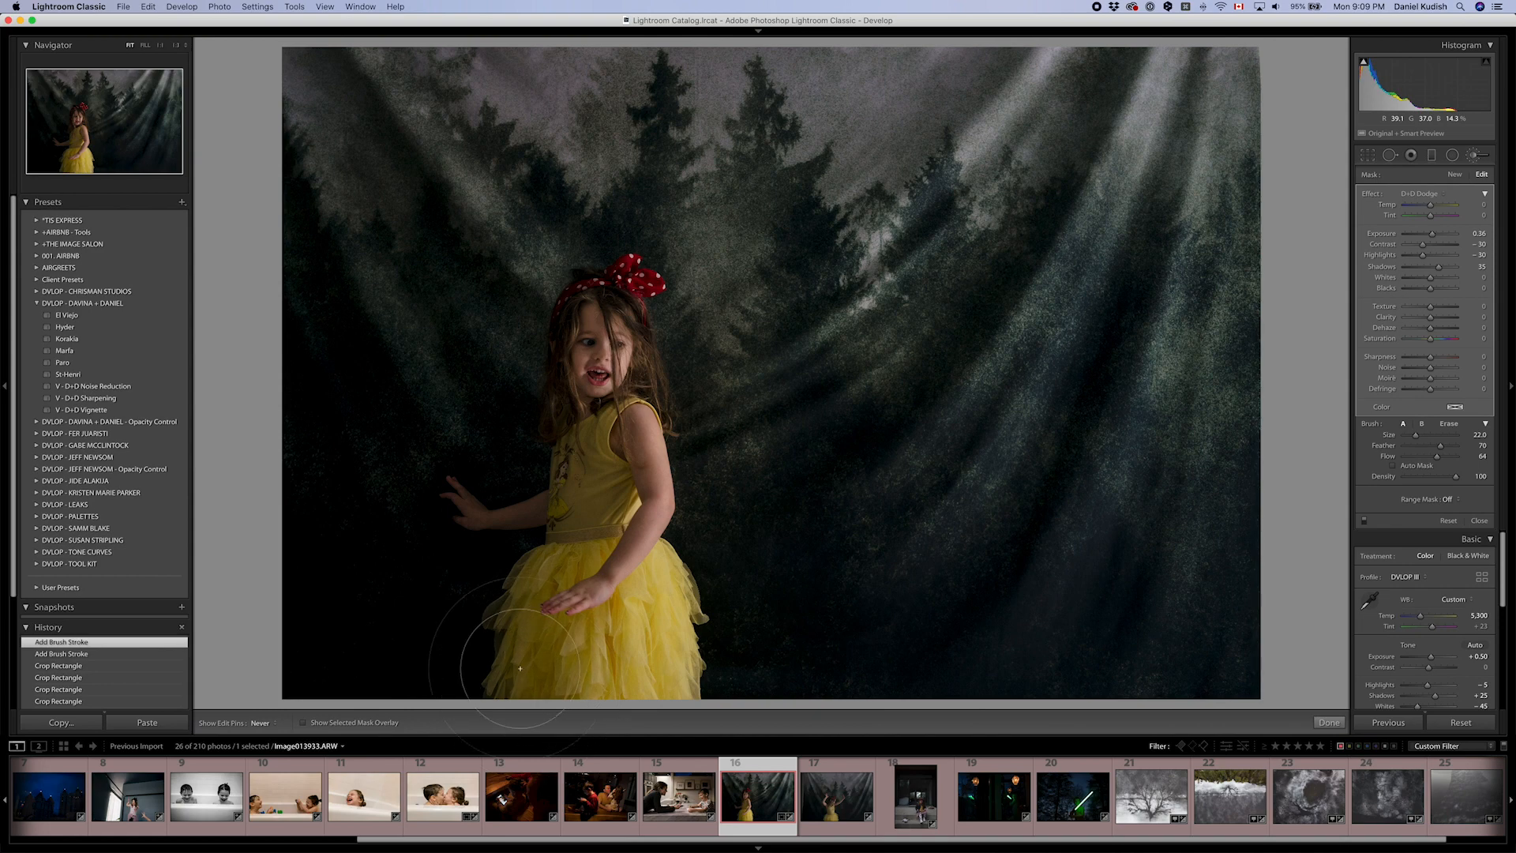
scroll(540, 504, "up", 5)
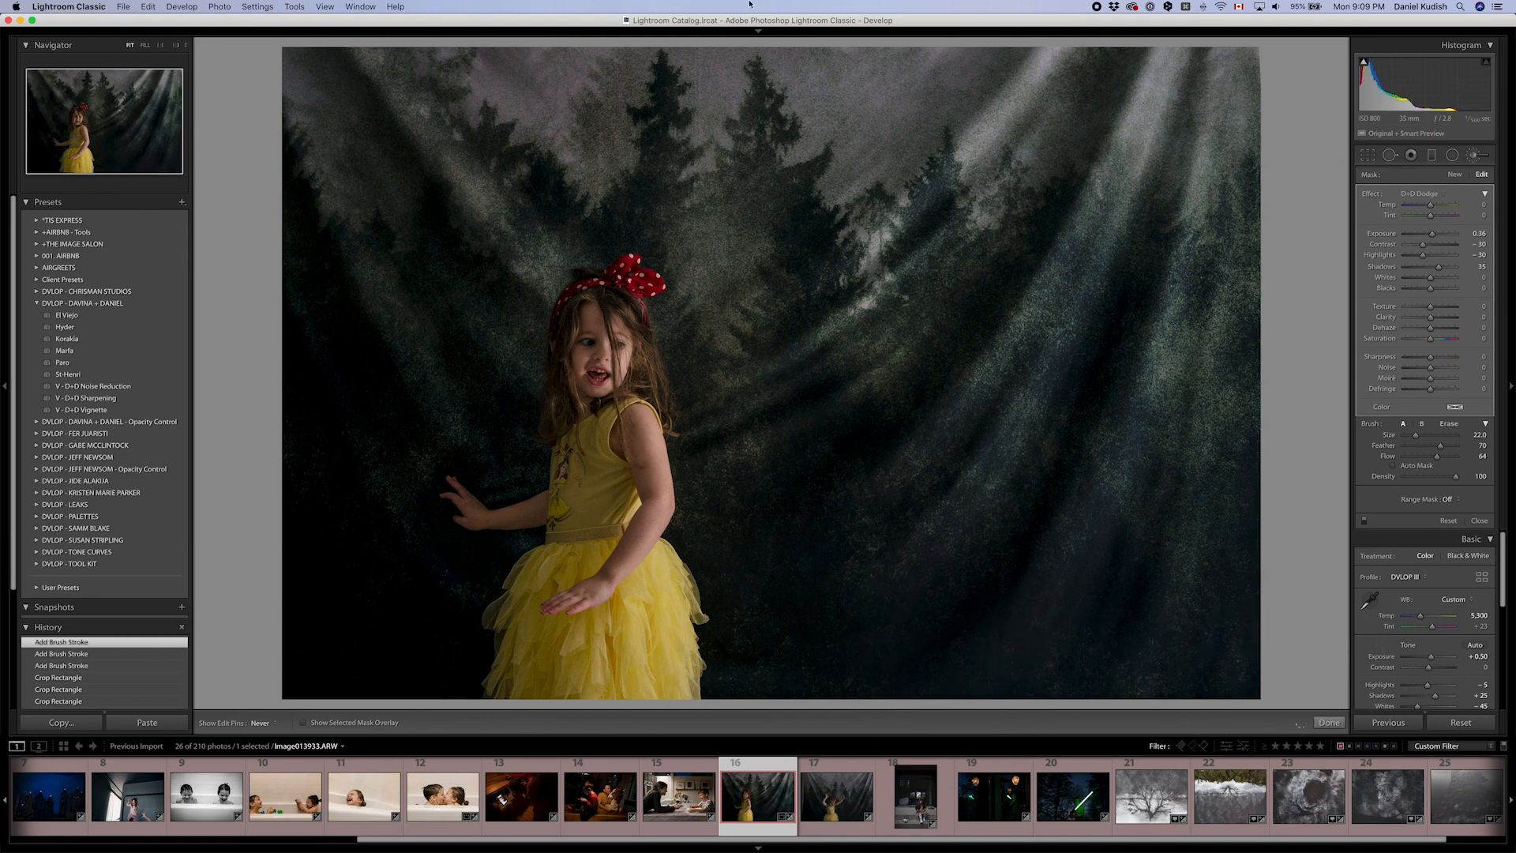
- Finish the brush adjustment and raise the sixteenth photo's exposure to +0.60
left_click(1329, 722)
key("Up")
key("Up")
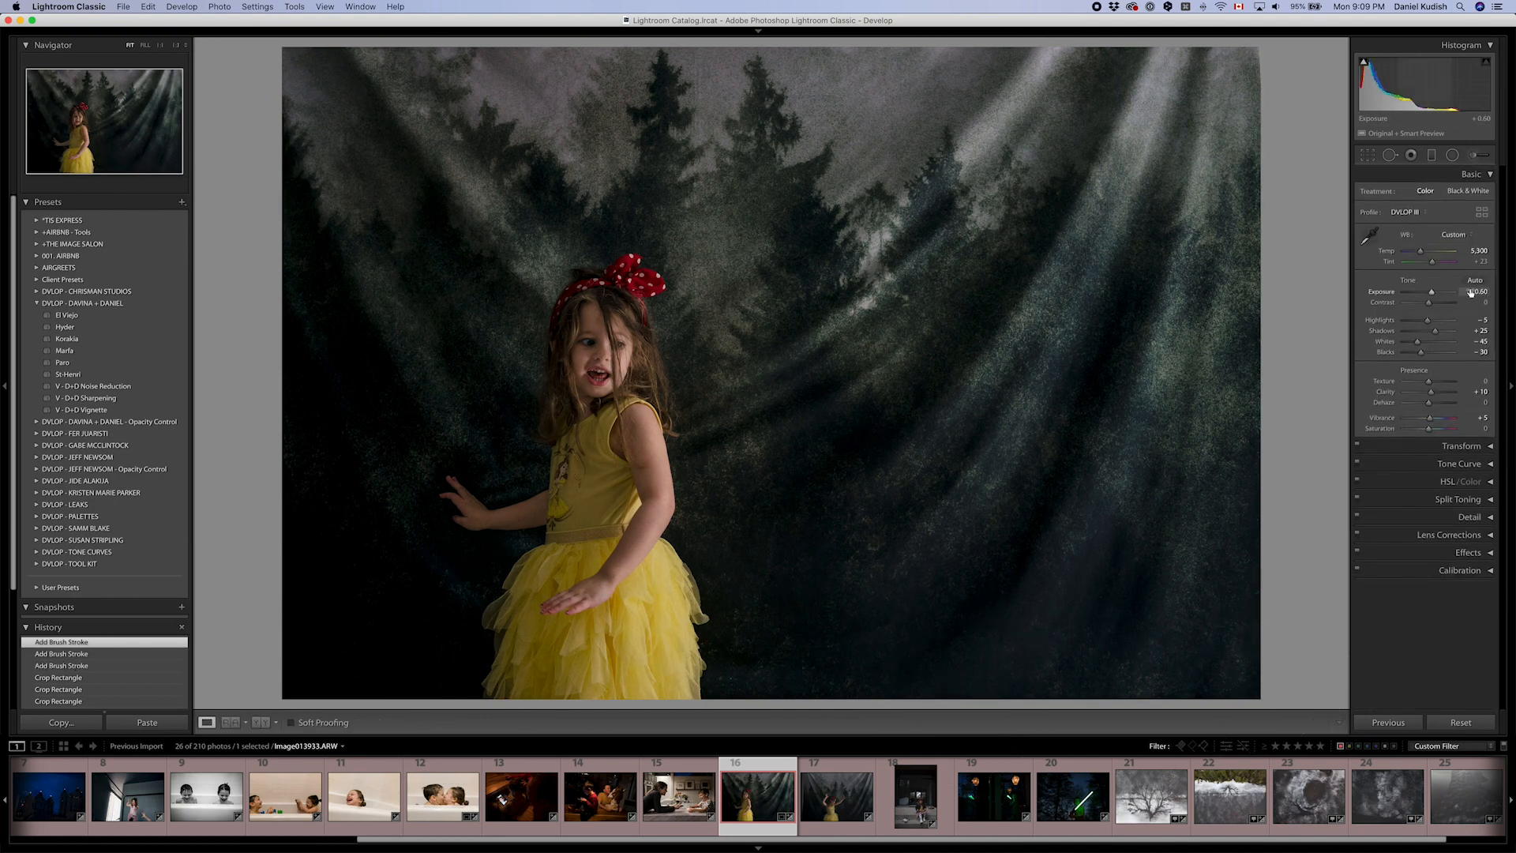
- Set the sixteenth photo's exposure to +0.70, temperature to 5,450 and tint to +27
key("Up")
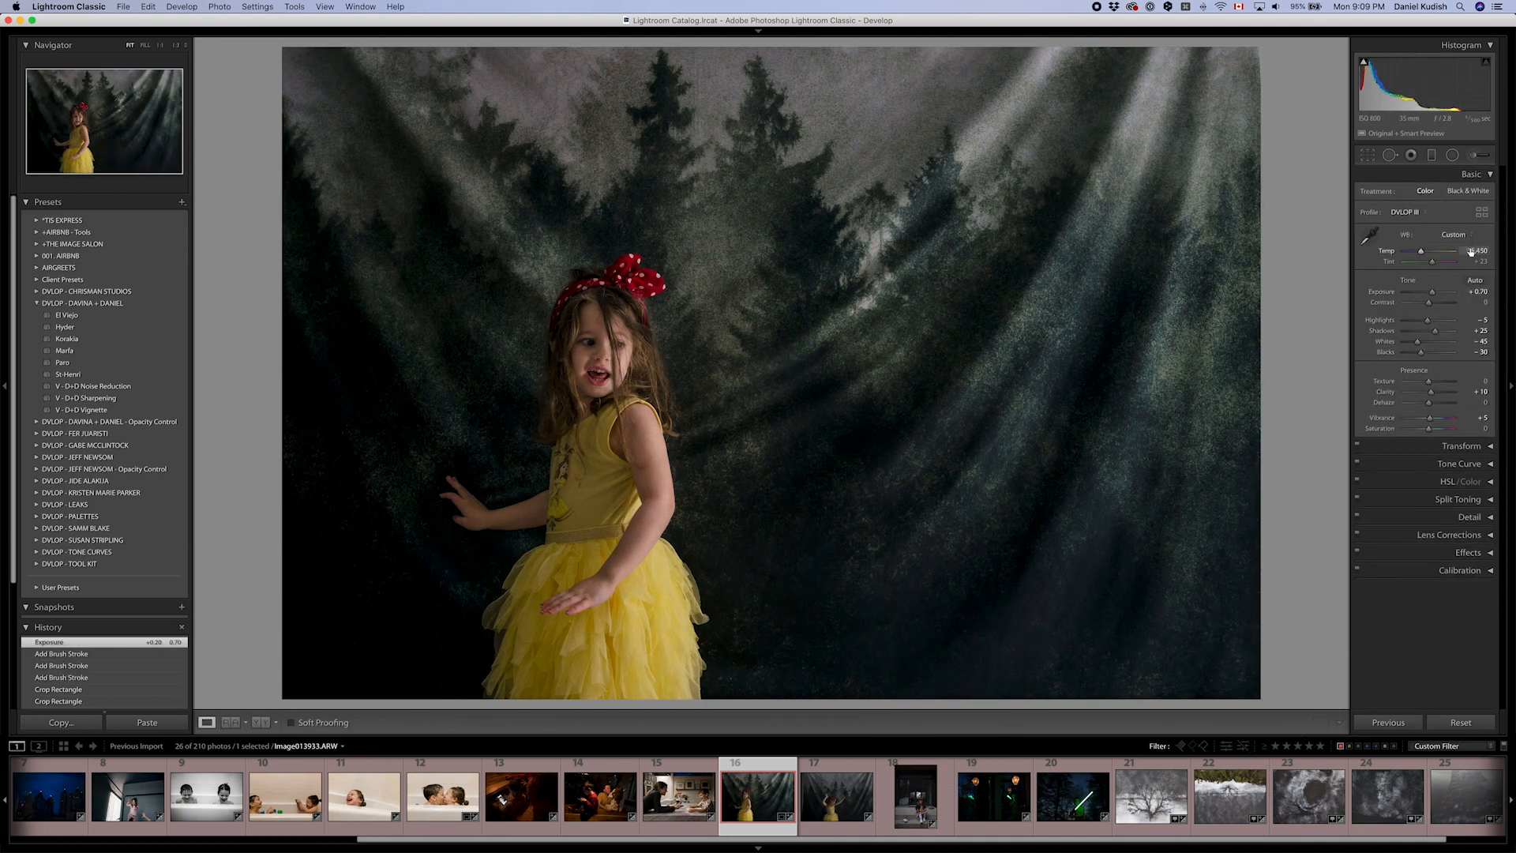
key("Up")
key("shift+Up")
key("Down")
key("Down")
- Copy the sixteenth photo's settings and paste them onto the seventeenth photo
key("Right")
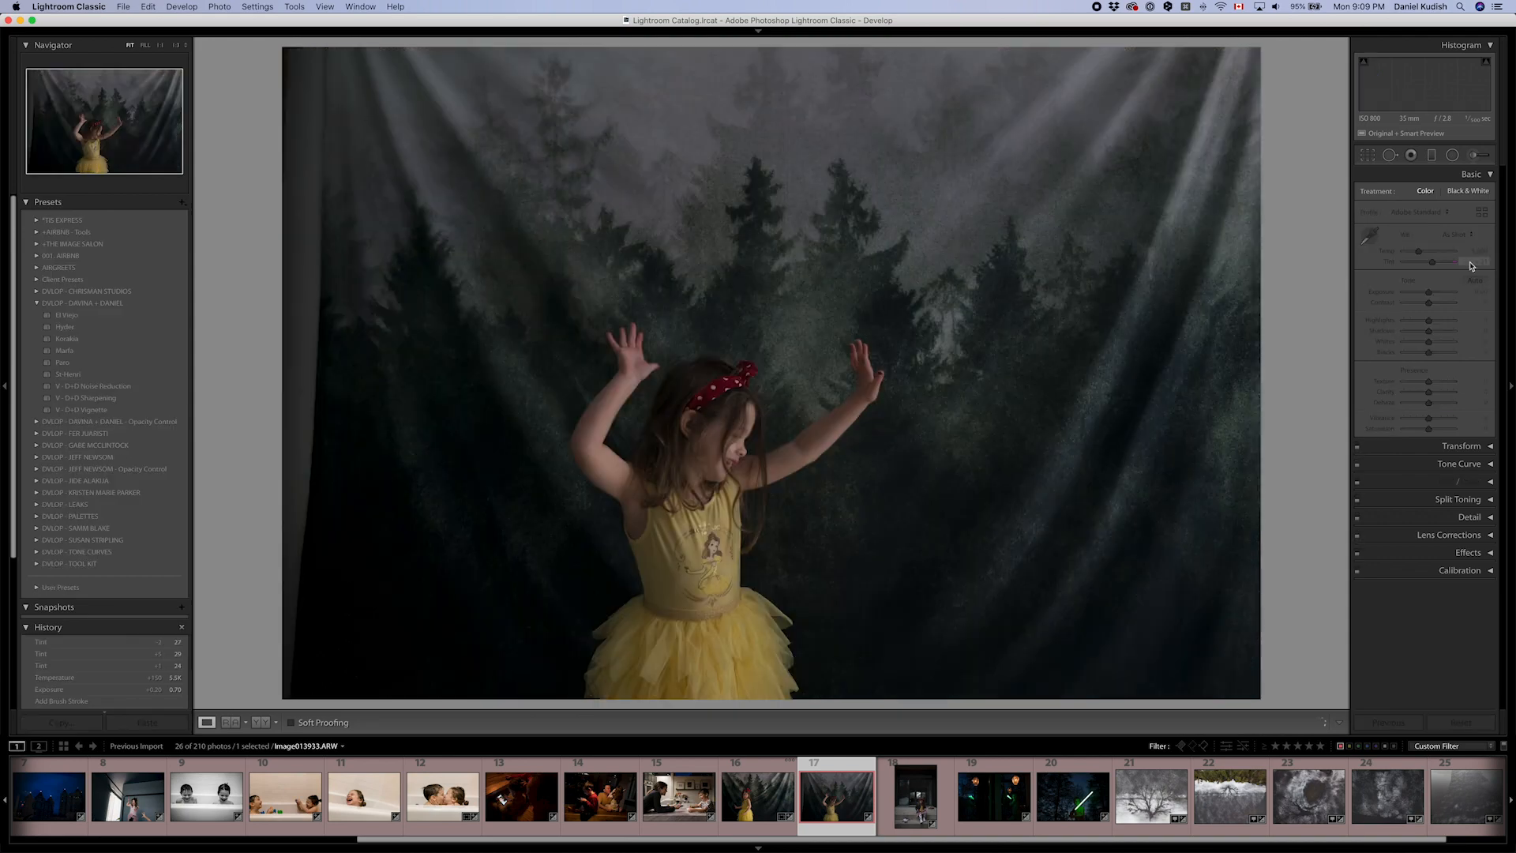
key("super+c")
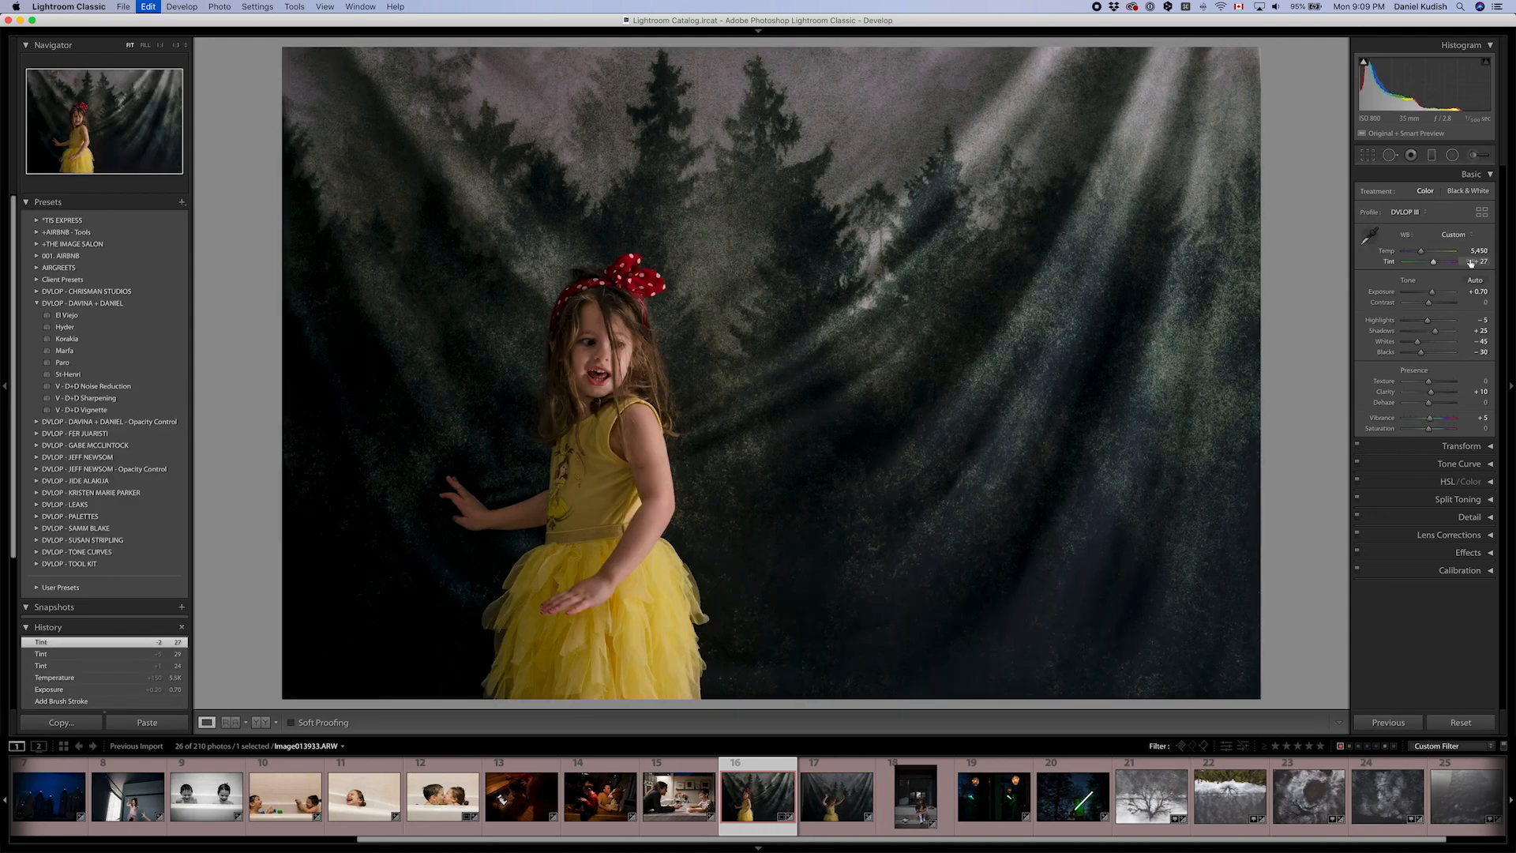
key("Return")
key("Right")
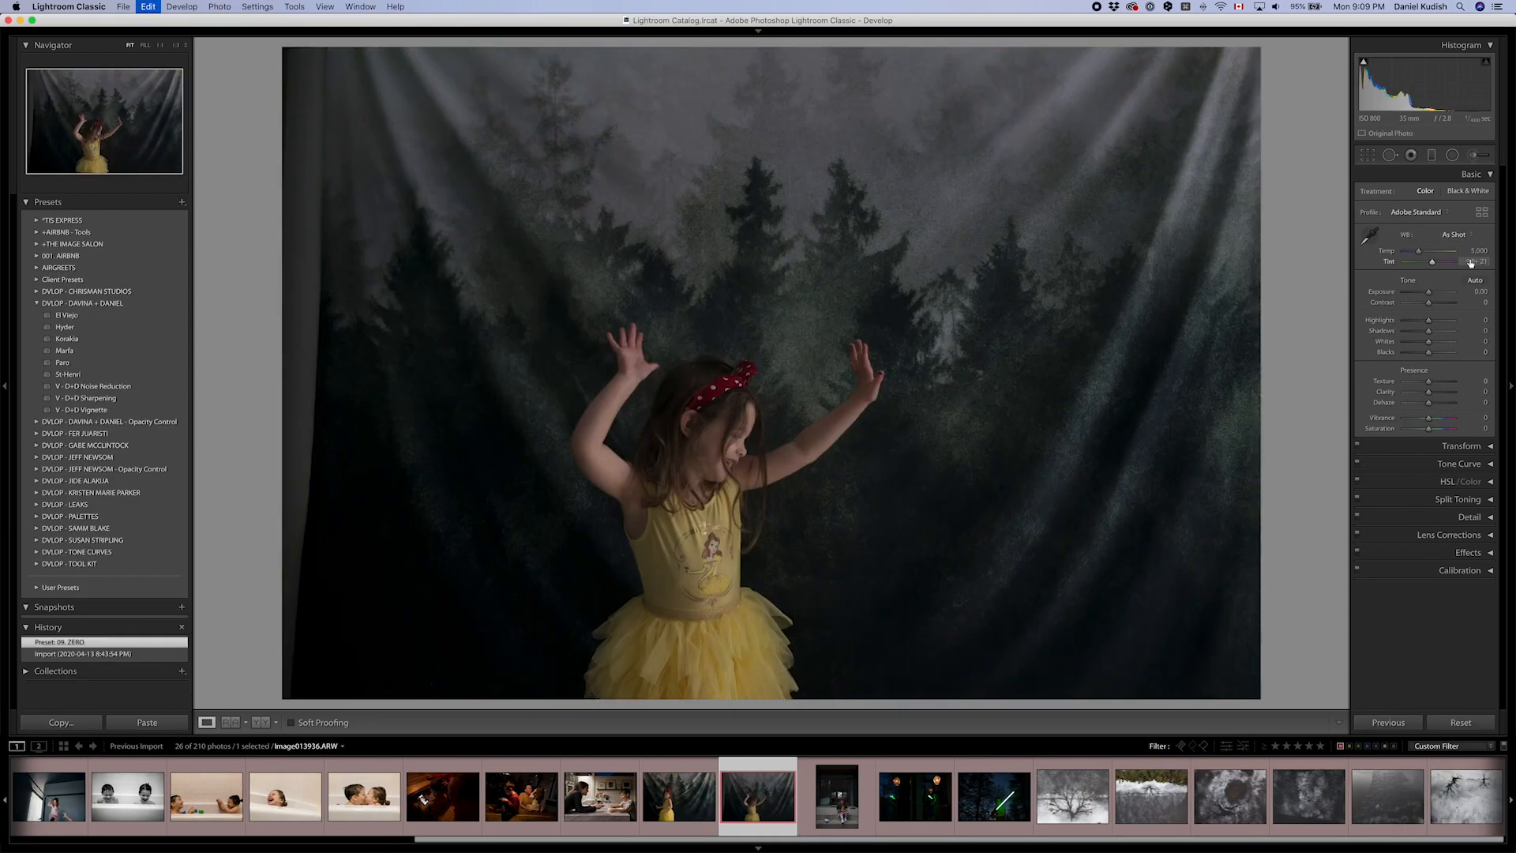
key("super+v")
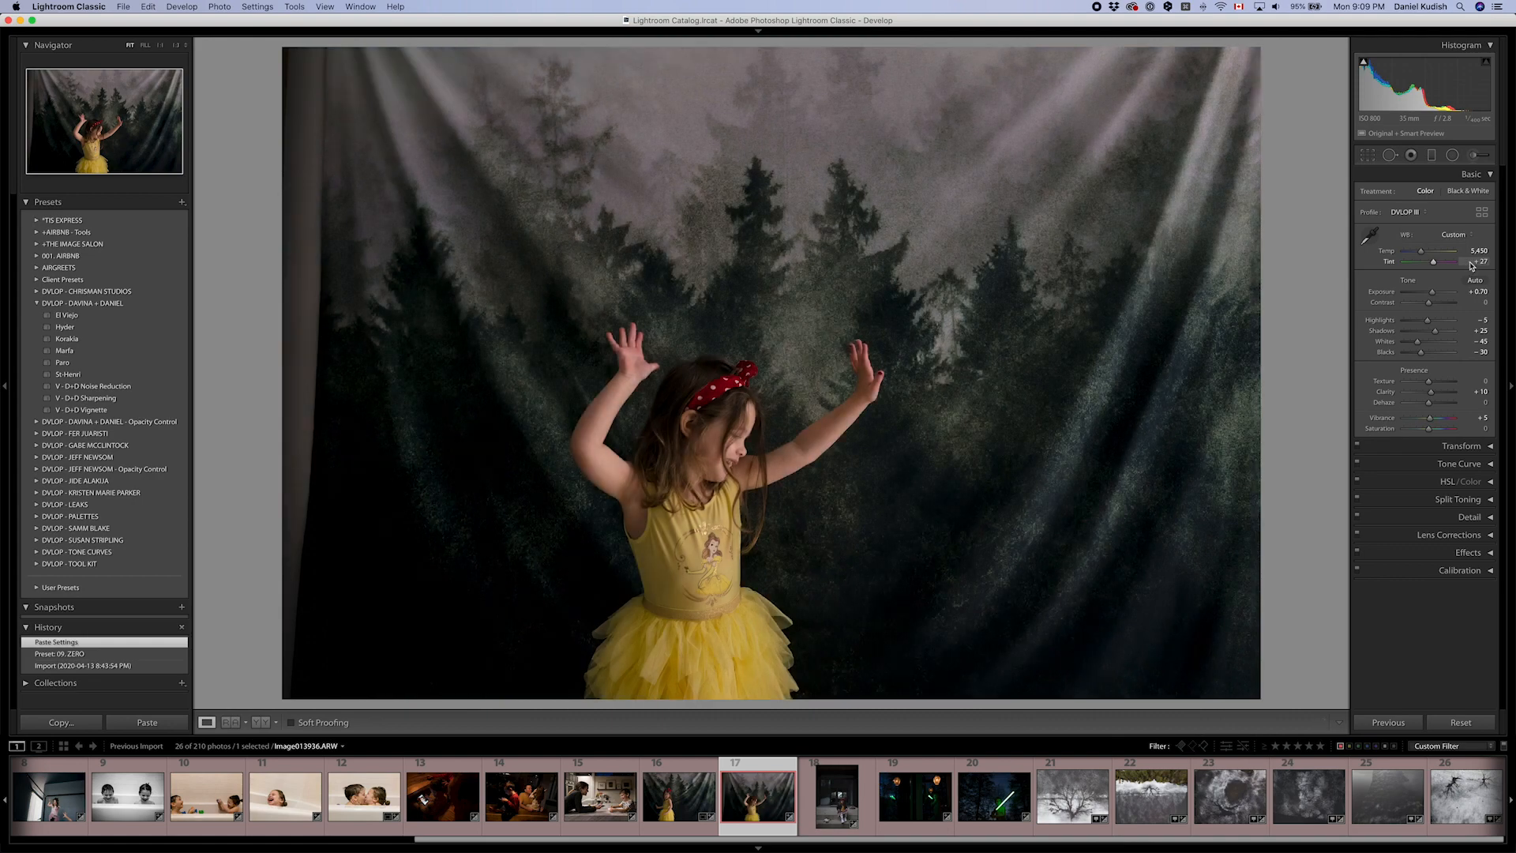
- Straighten the seventeenth photo to −1.49 and crop it tighter at its original ratio, excluding the backdrop's edges, and compare it with the sixteenth
key("r")
left_click_drag(1297, 307, 1292, 292)
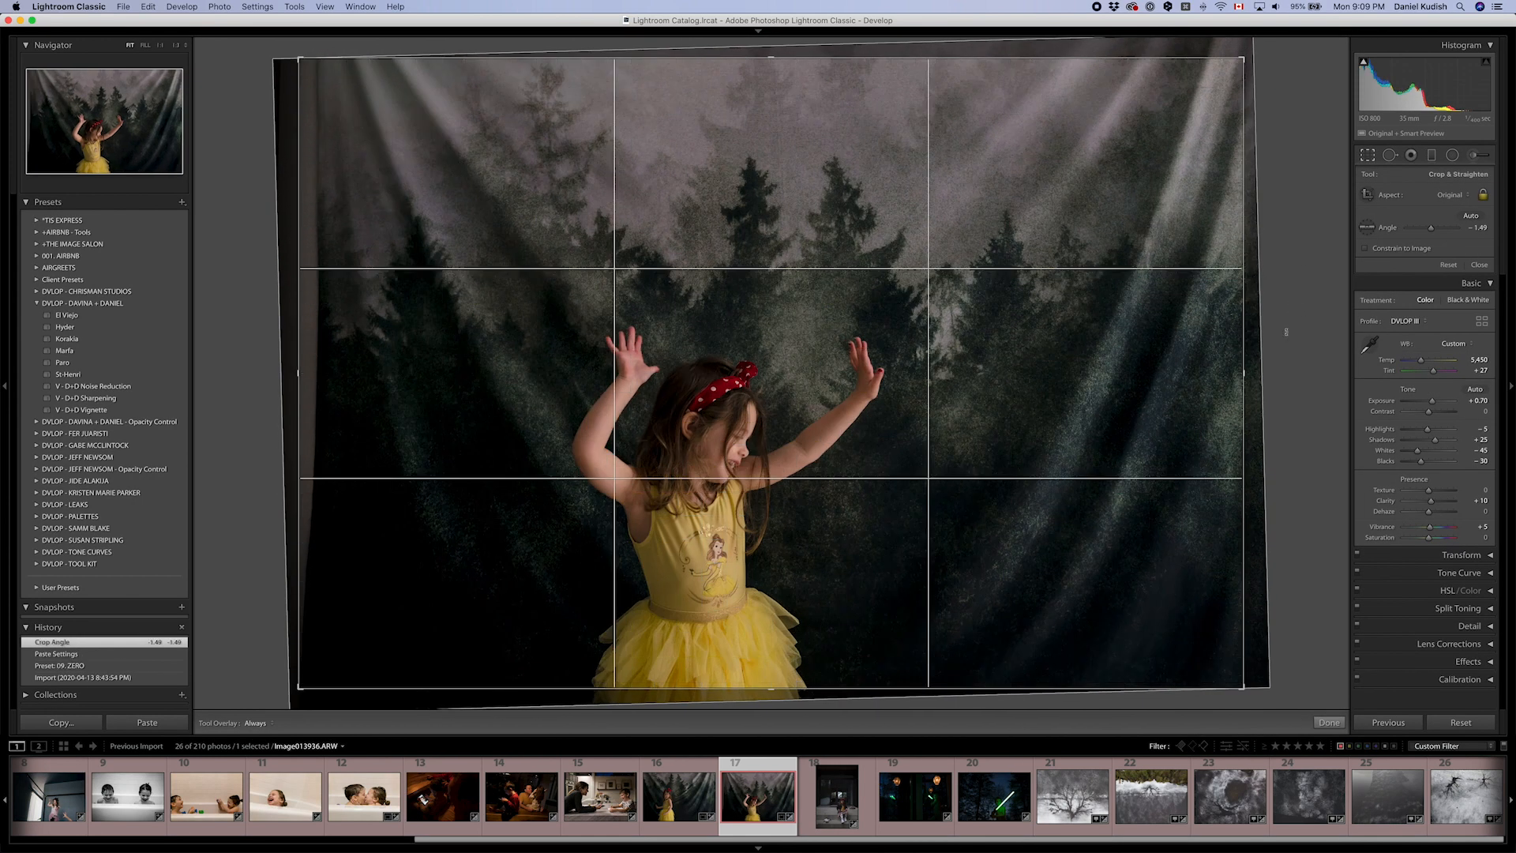
left_click_drag(1244, 57, 1200, 58)
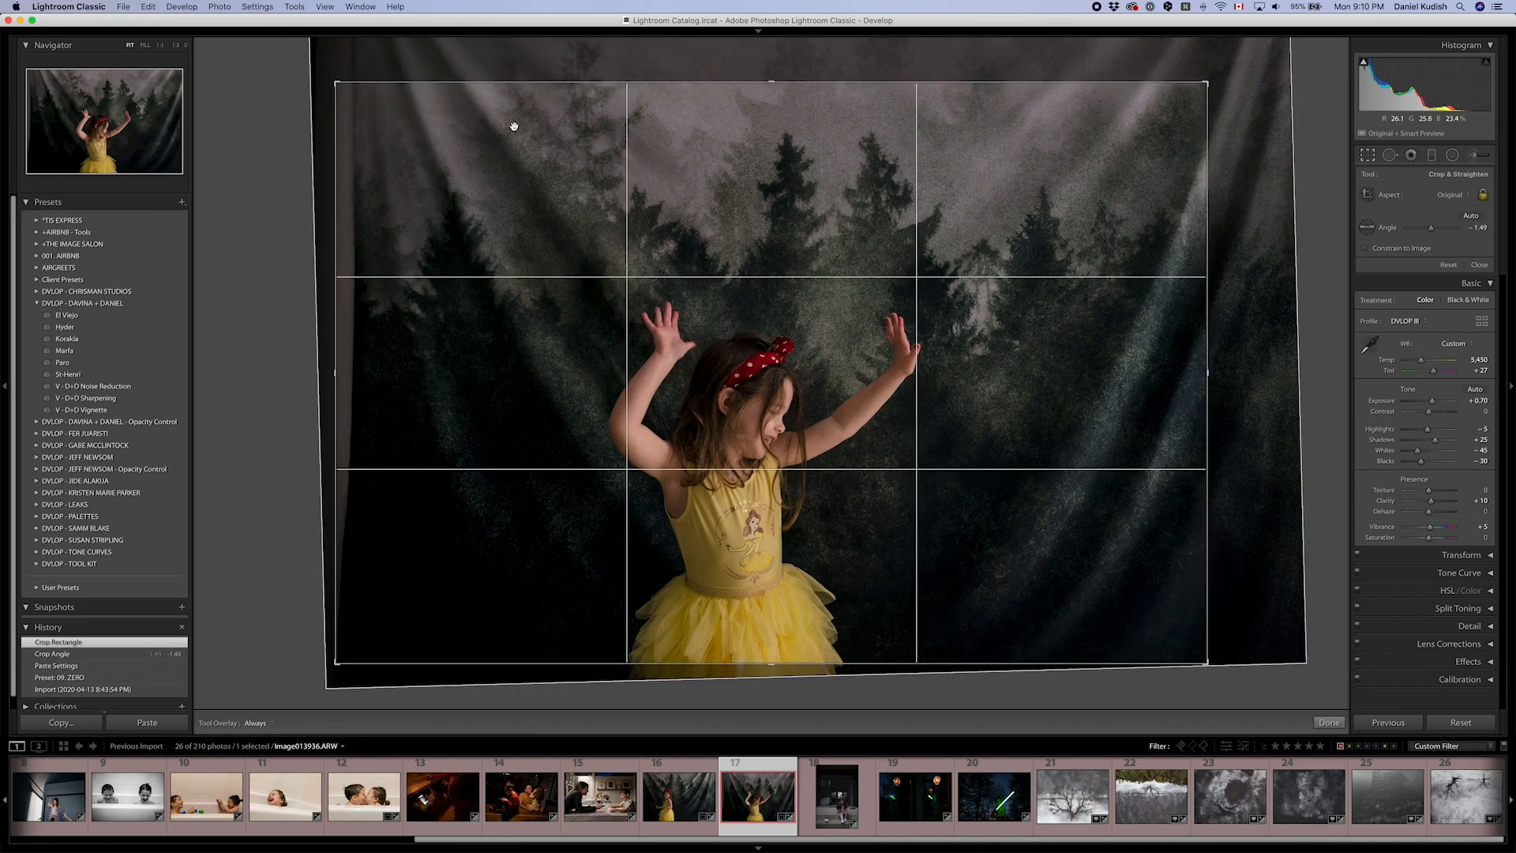
left_click_drag(338, 85, 350, 93)
left_click_drag(454, 188, 453, 205)
left_click_drag(774, 193, 775, 165)
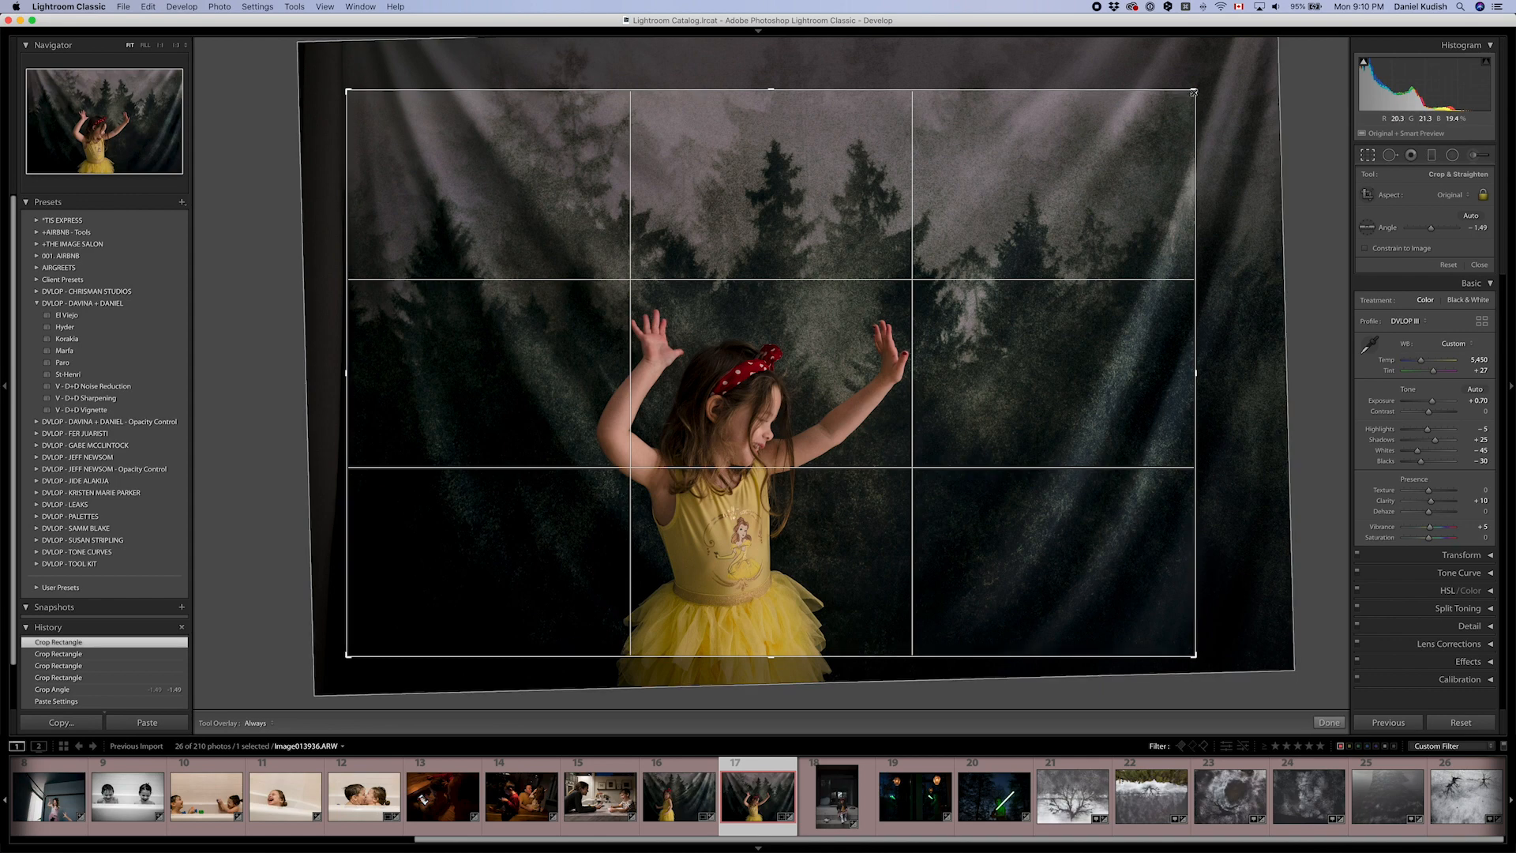
left_click_drag(1194, 93, 1179, 93)
key("Return")
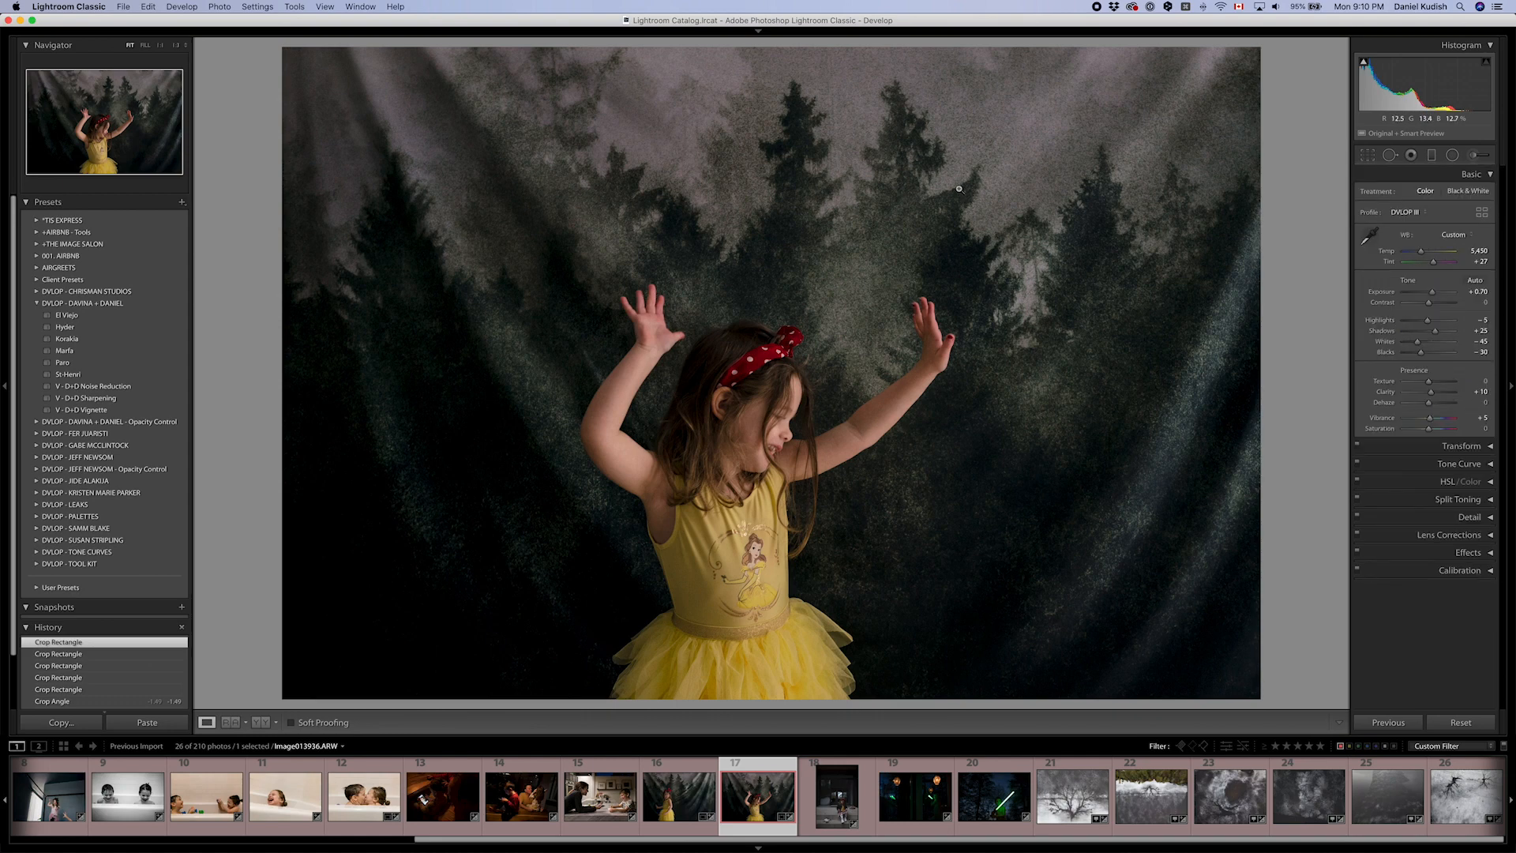
key("Right")
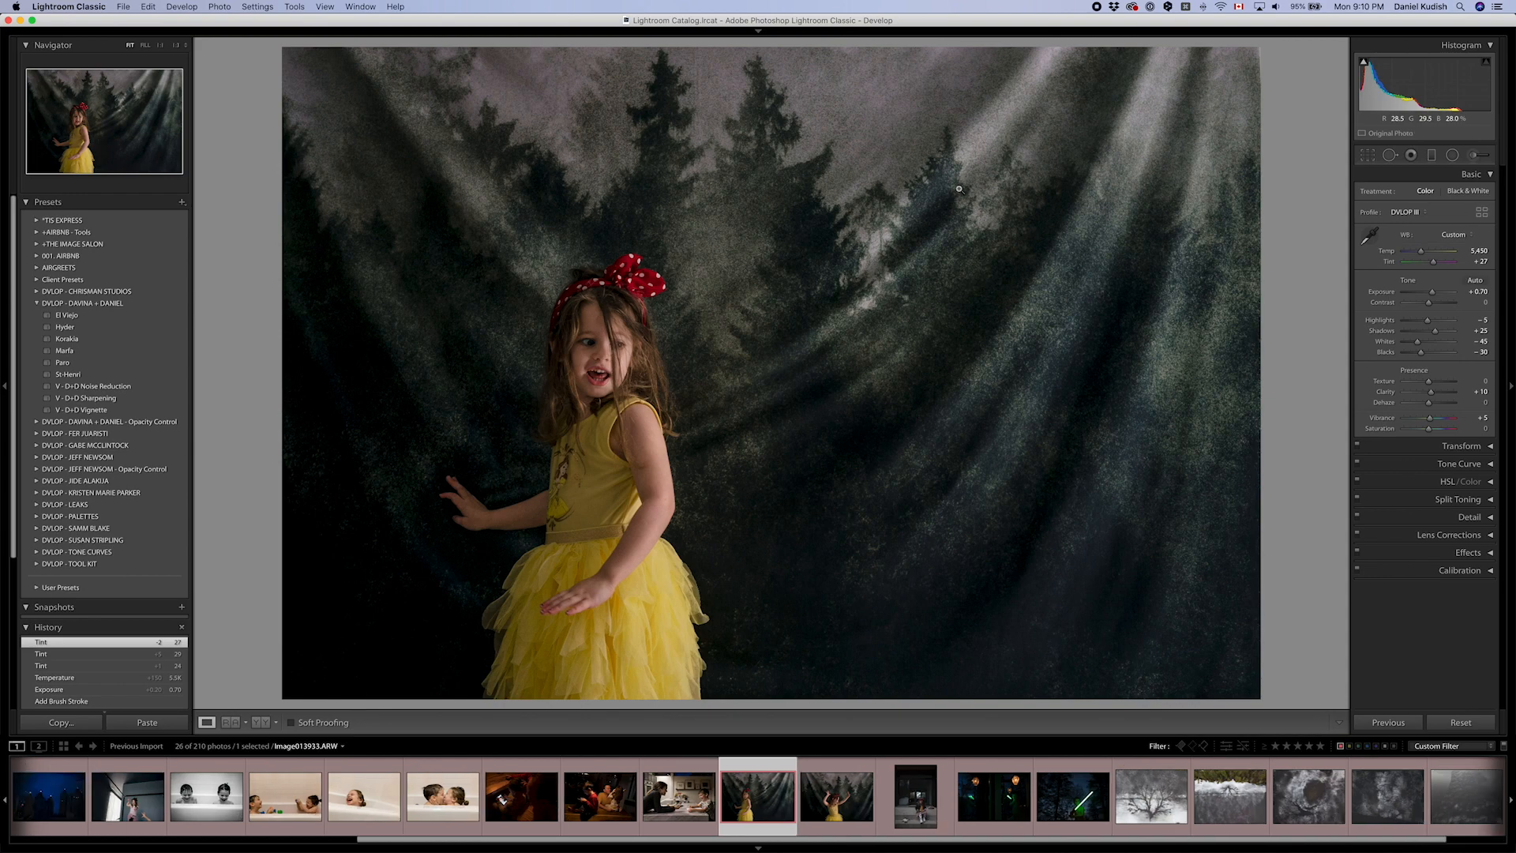
key("Right")
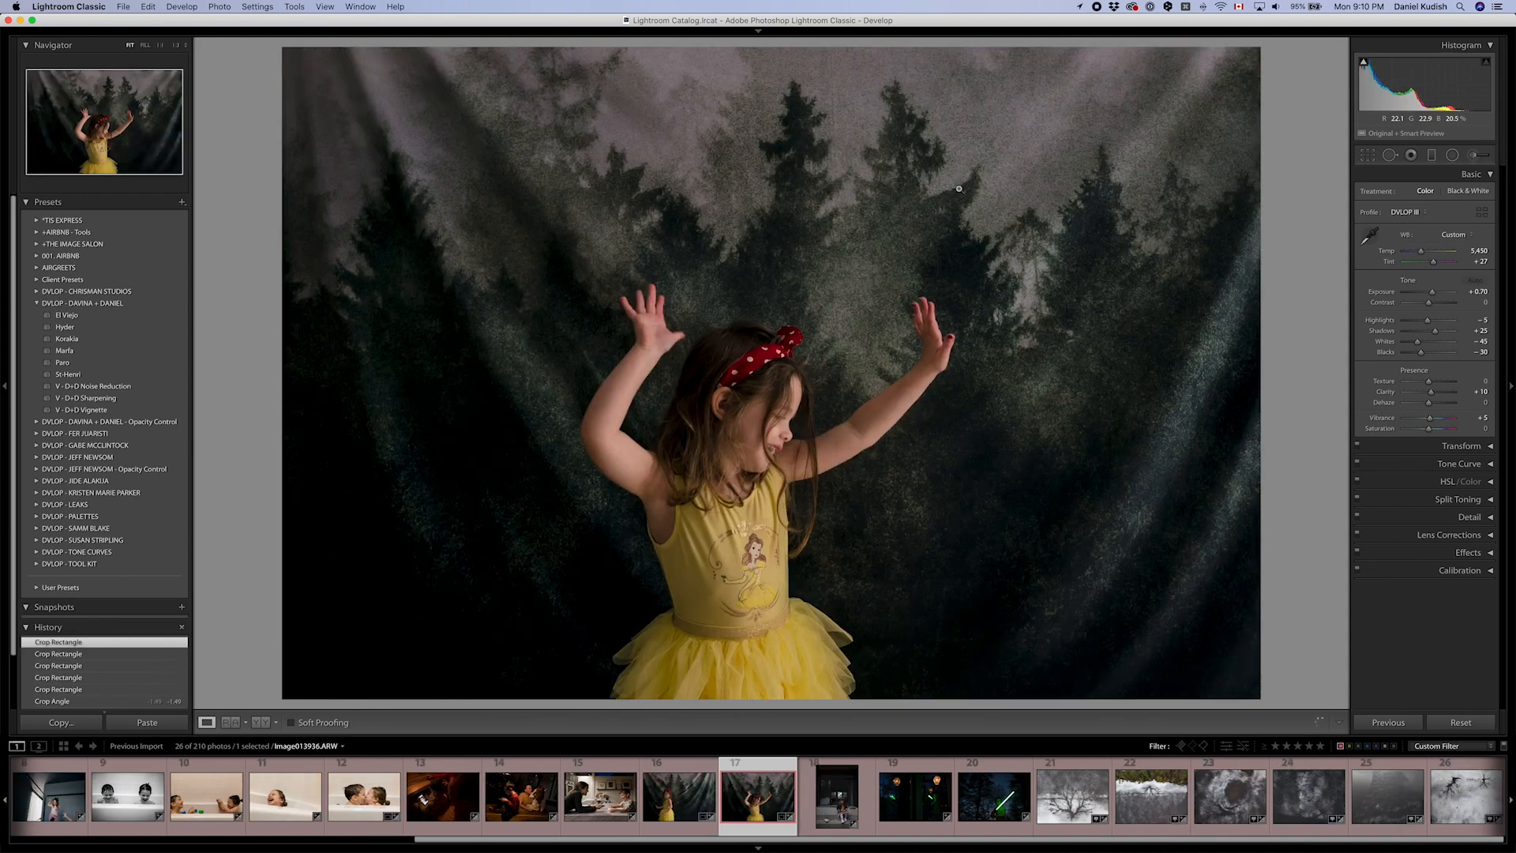
- Apply the Korakia preset to the eighteenth photo and set its exposure to +0.70 and temperature to 5,500
key("Right")
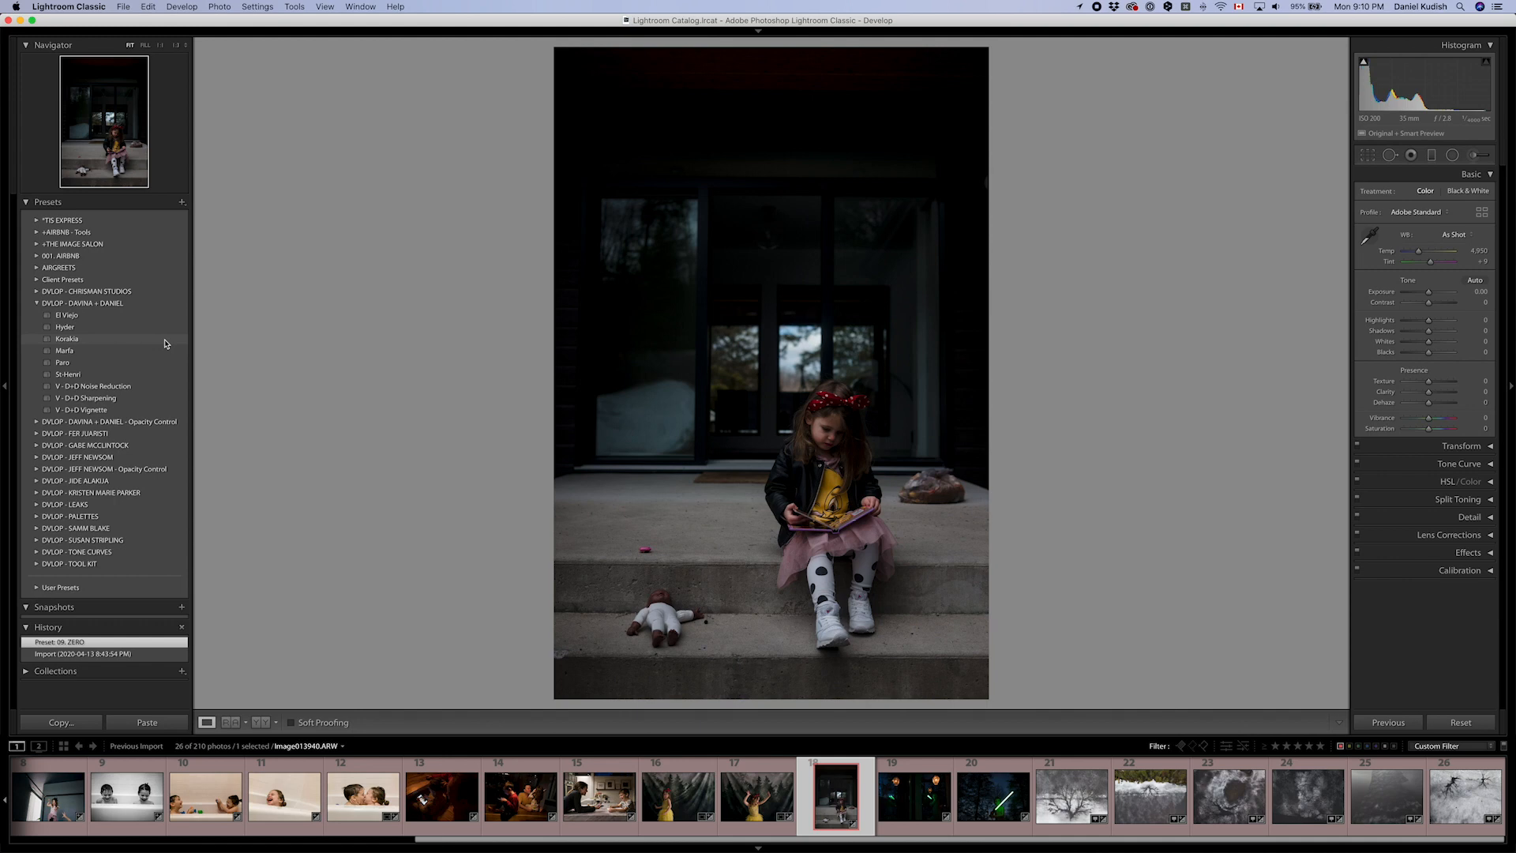
left_click(166, 343)
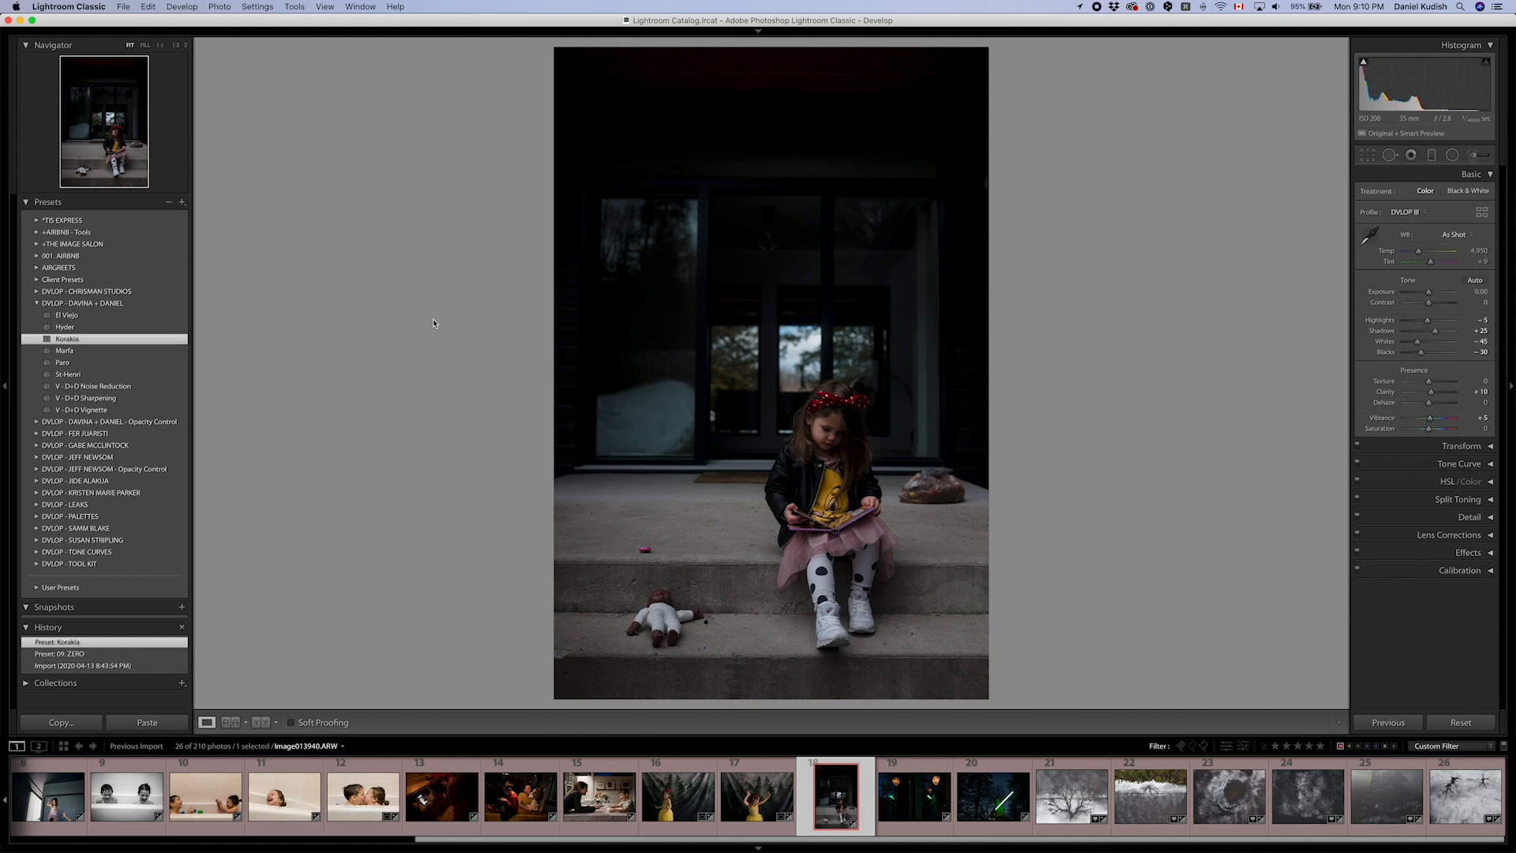
key("Up")
key("Up")
key("Up")
key("Up")
key("Up")
key("Up")
key("Up")
key("Up")
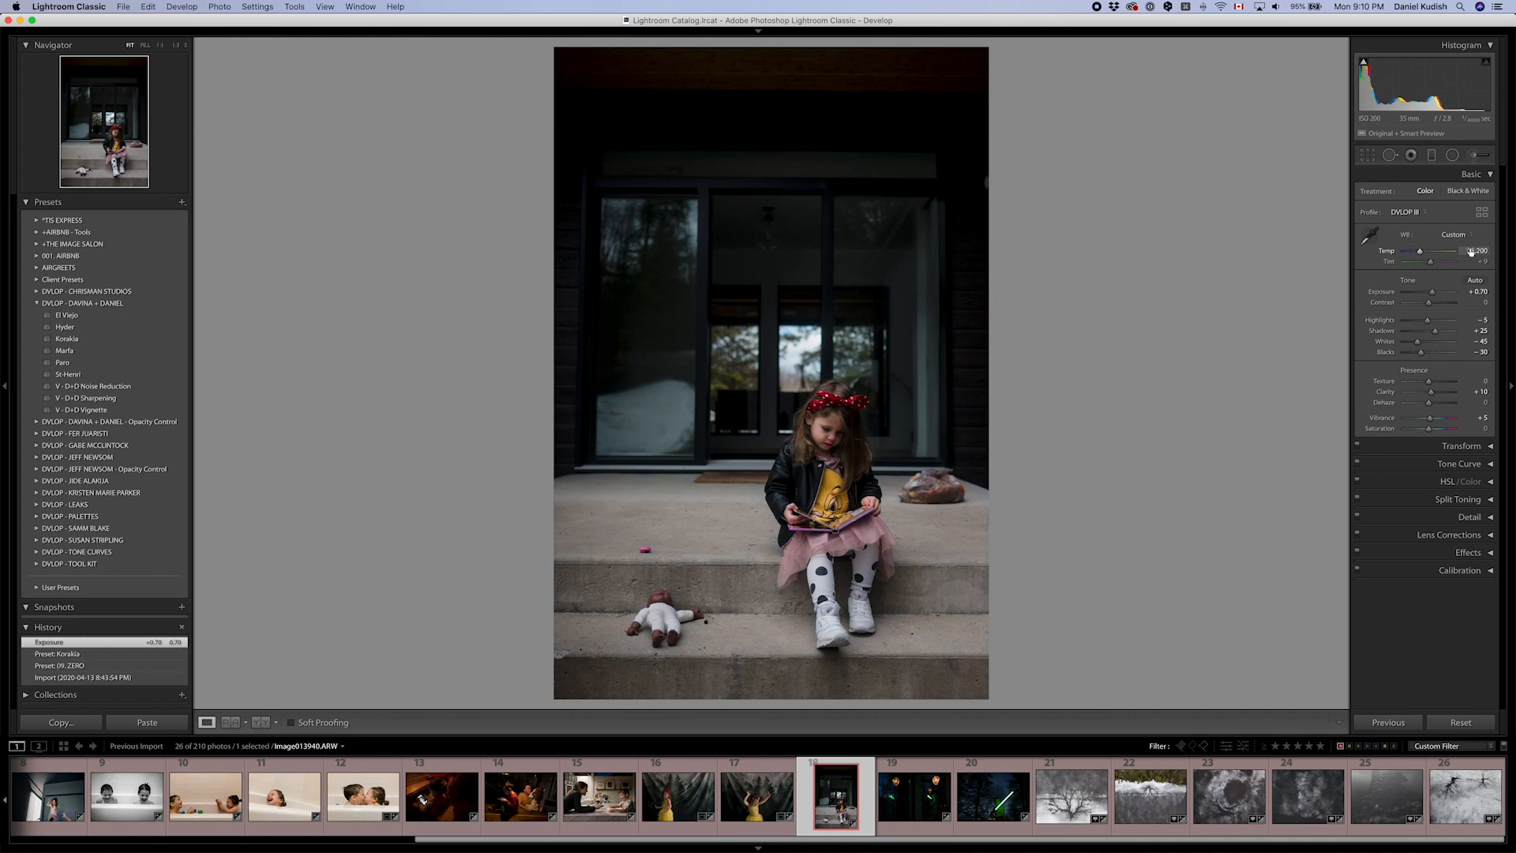
key("Up")
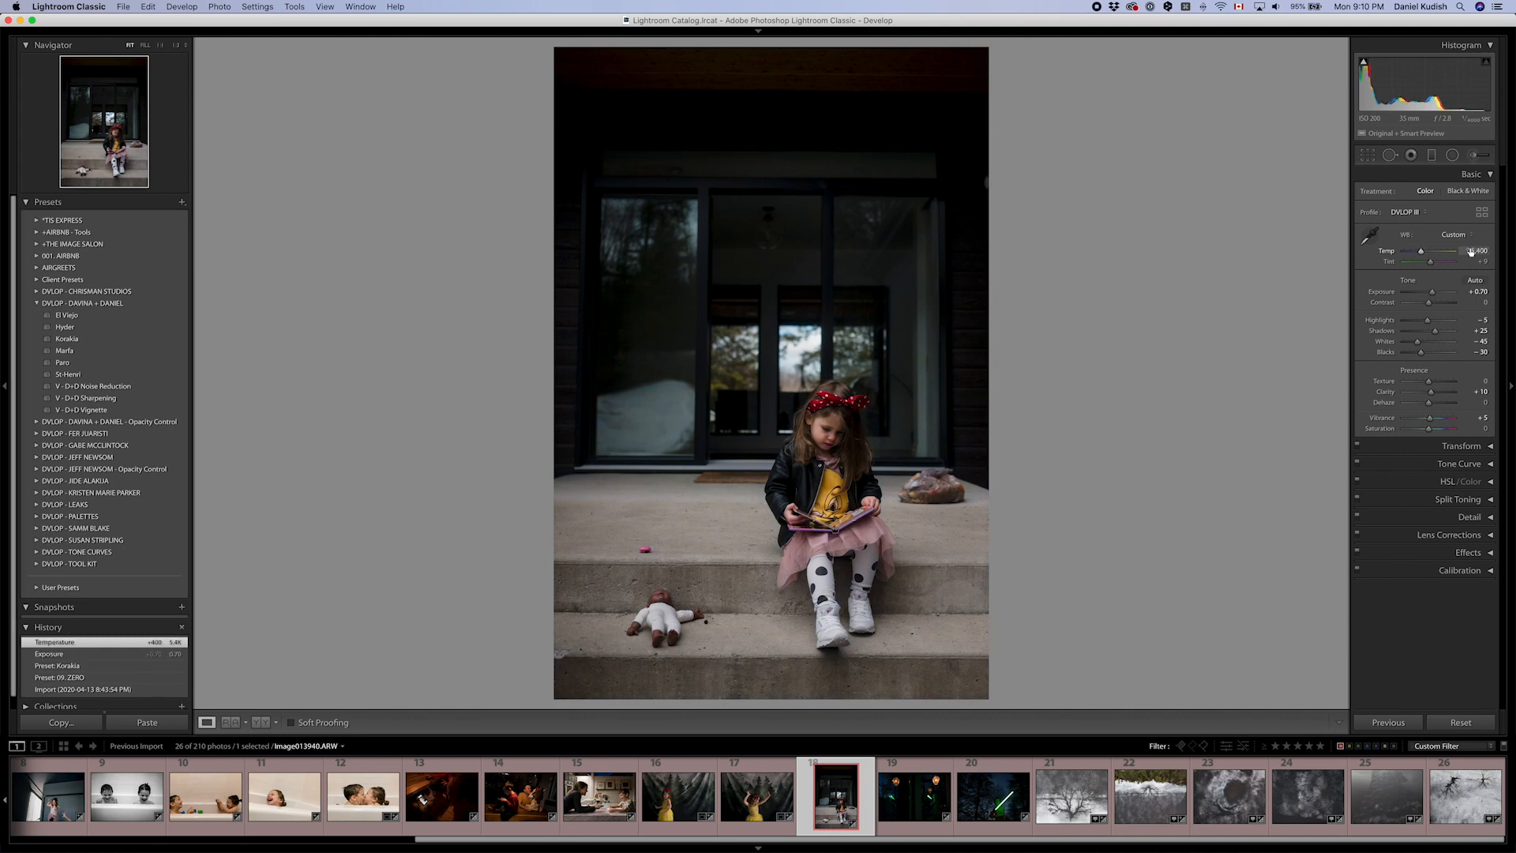
key("Up")
- Brighten the face of the girl on the steps with a D+D Dodge brush stroke at size 4
key("k")
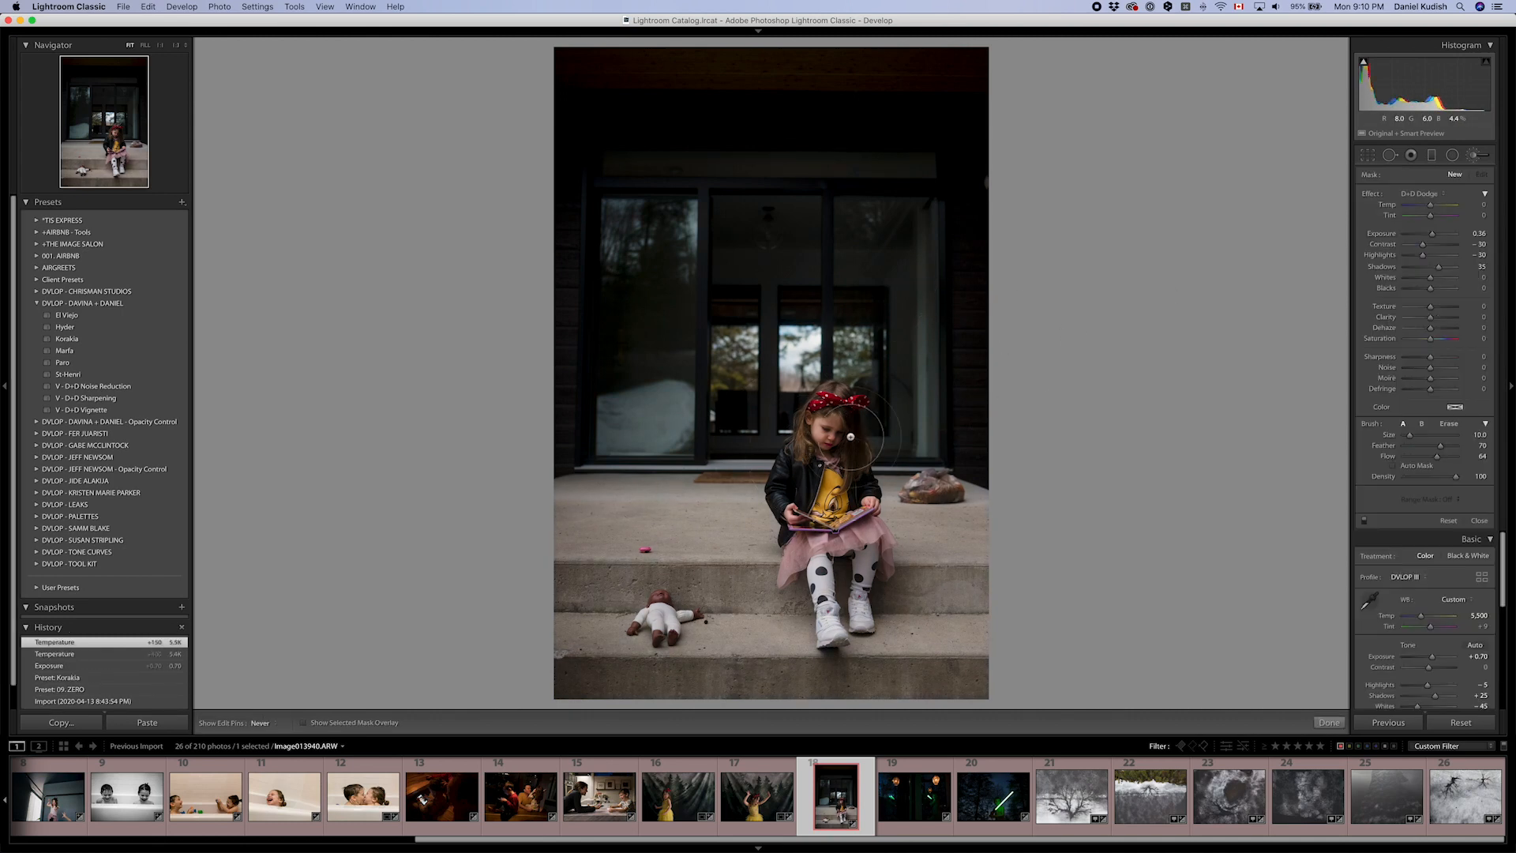
scroll(840, 436, "up", 10)
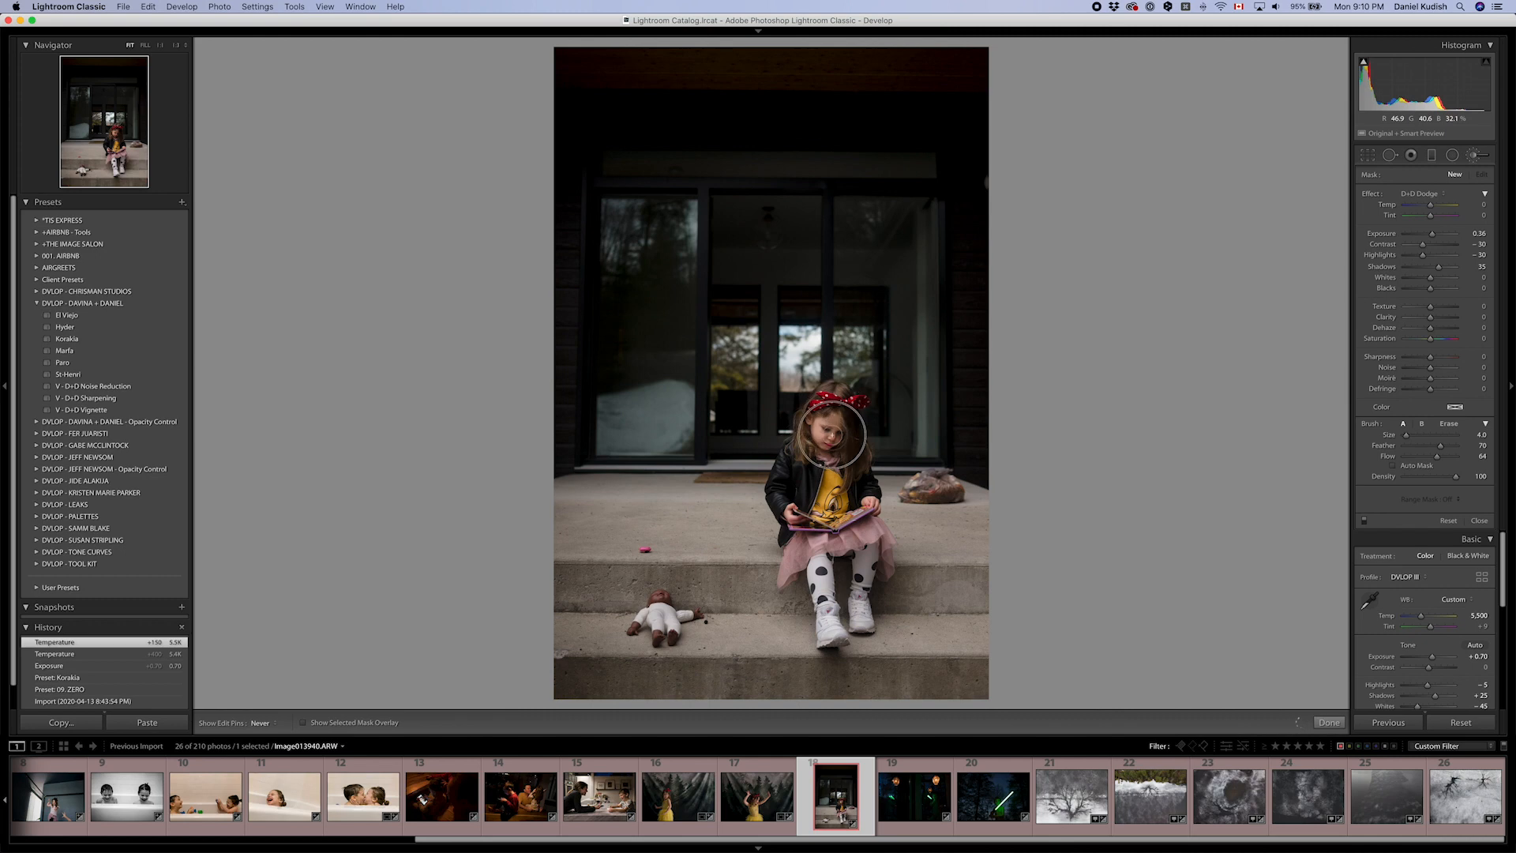
left_click_drag(843, 444, 842, 461)
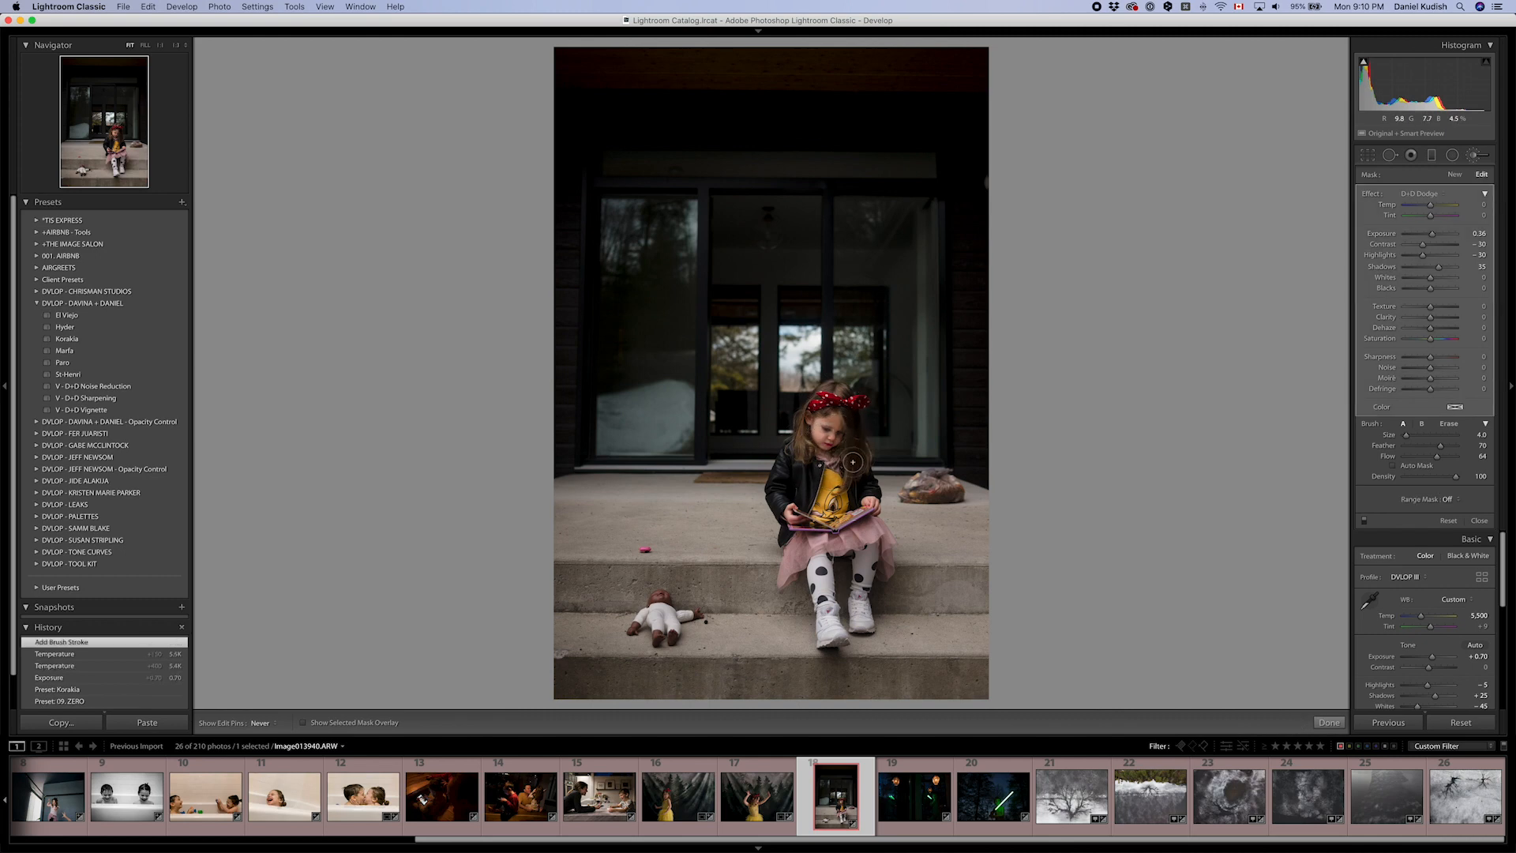
- Apply the Hyder preset to the nineteenth photo and set its exposure to +0.50, shadows to +30 and contrast to +20
key("Right")
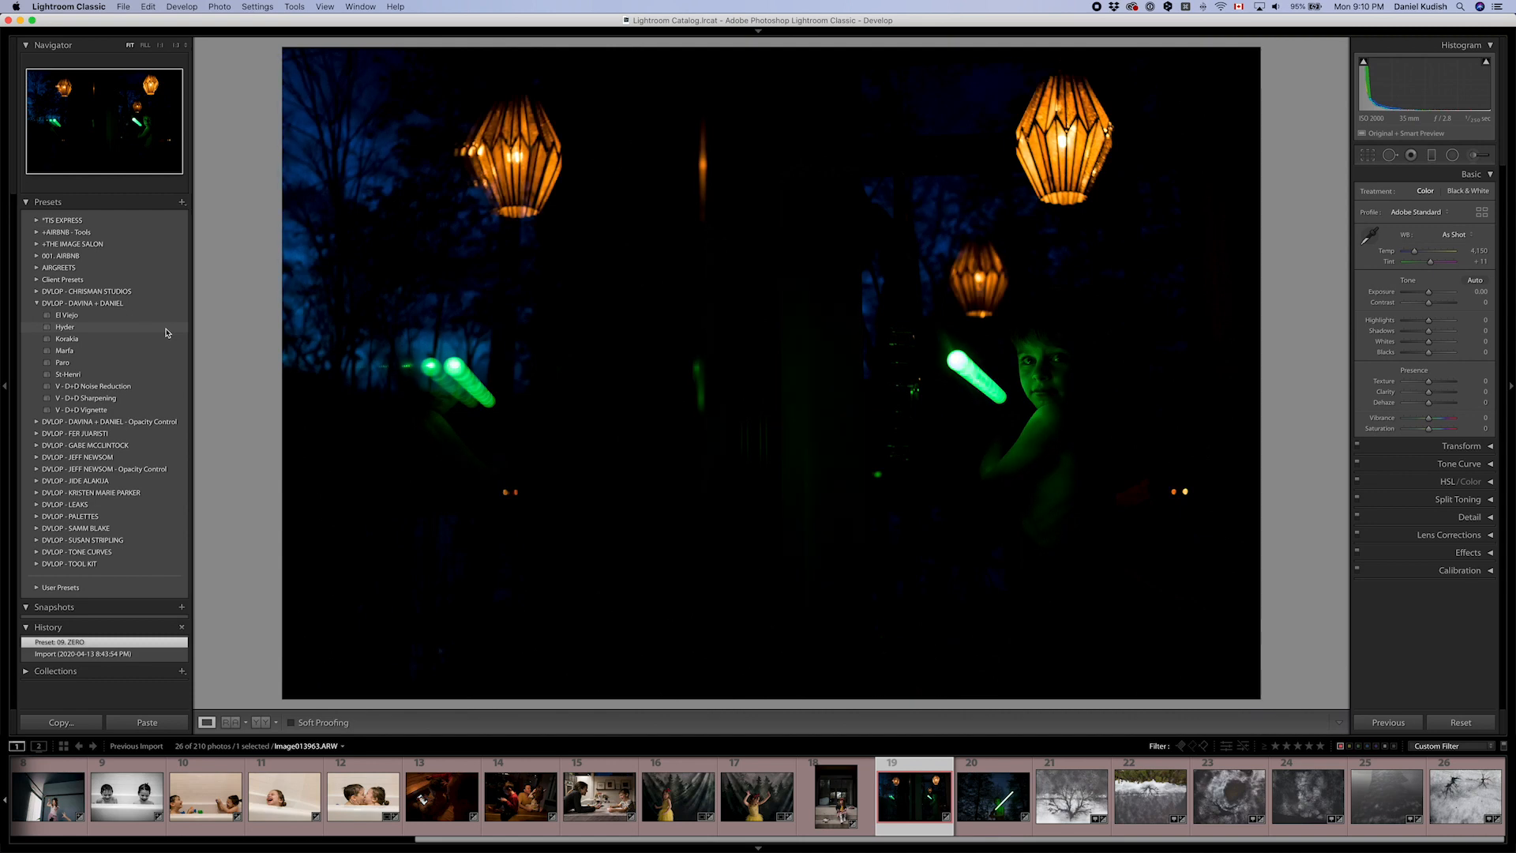
left_click(165, 333)
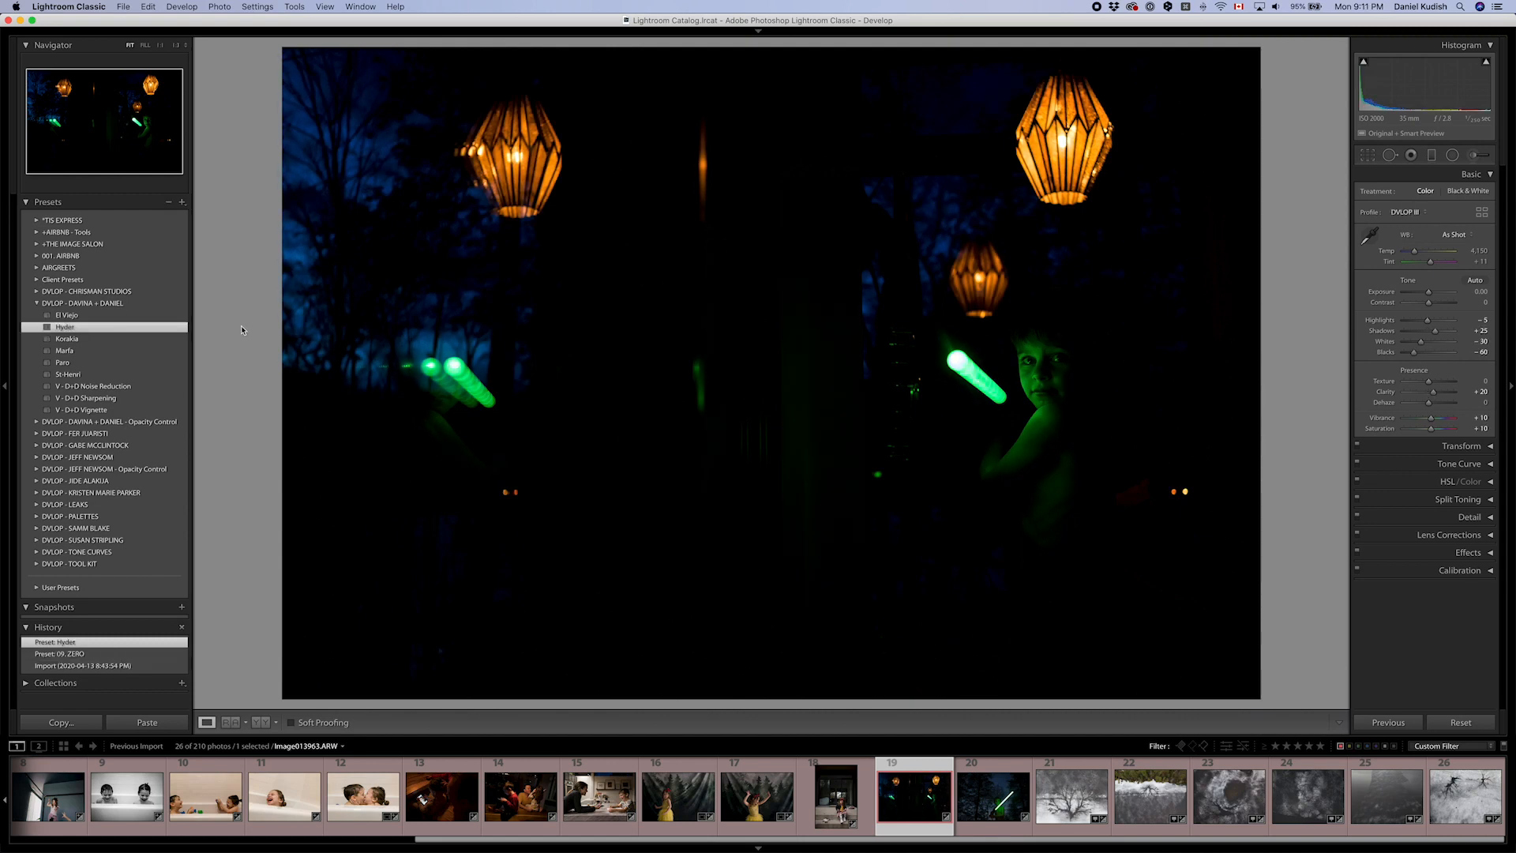
left_click_drag(1467, 292, 1470, 293)
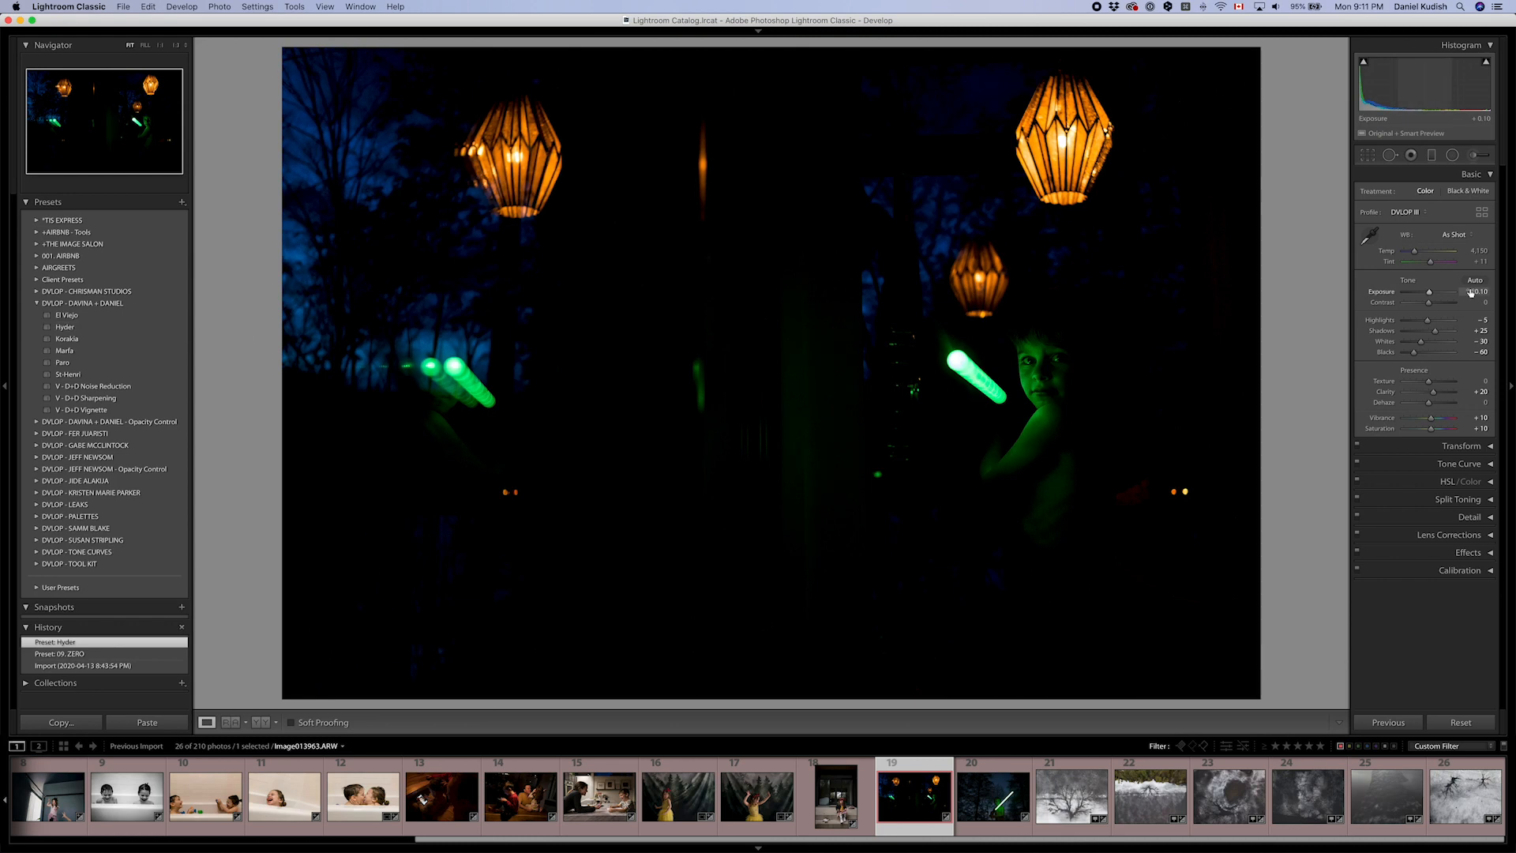
left_click_drag(1471, 293, 1471, 332)
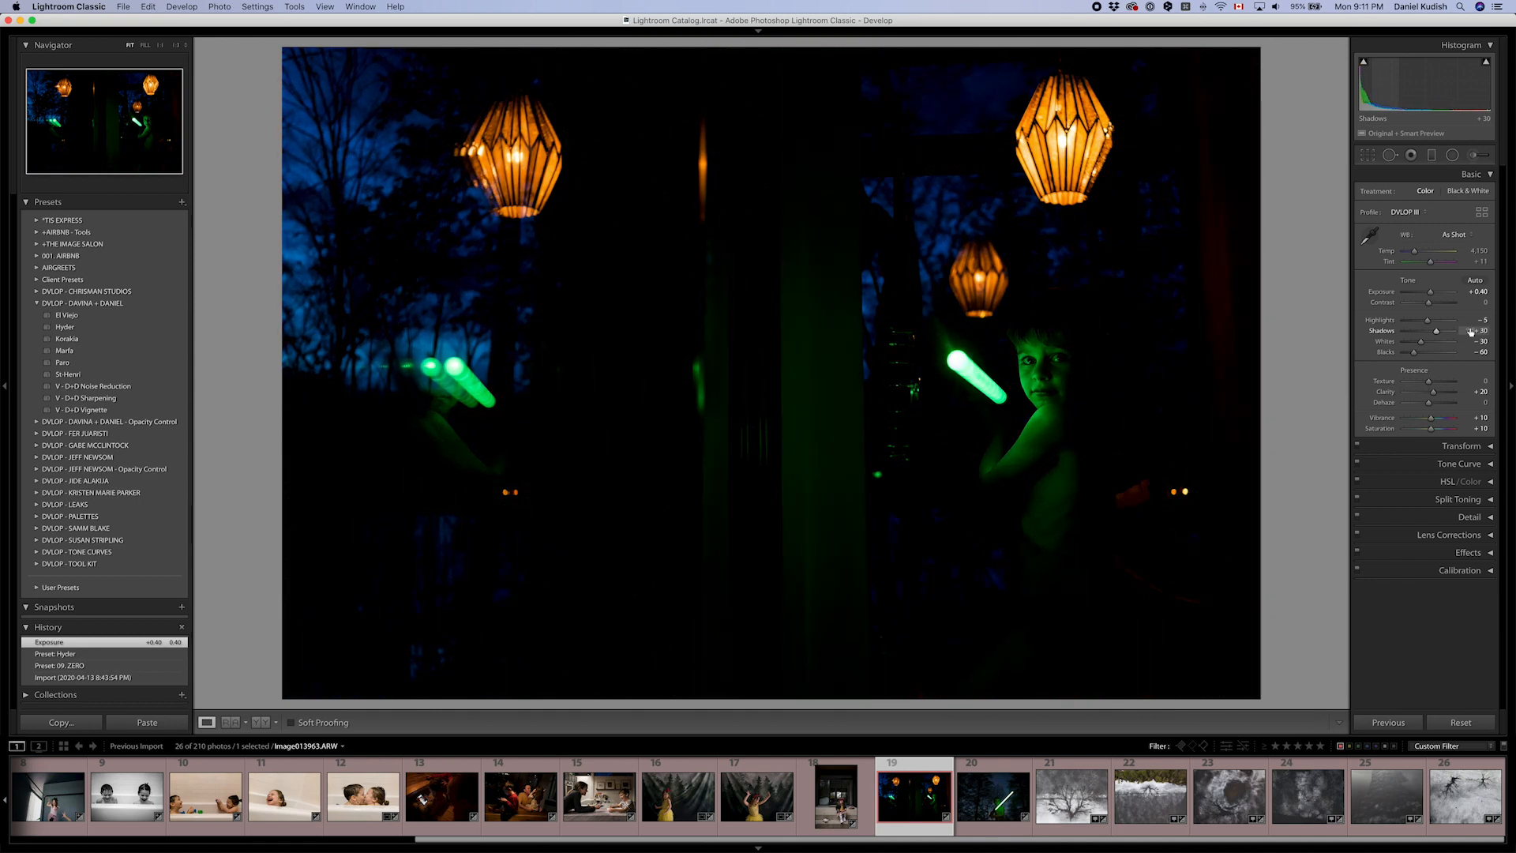
left_click_drag(1470, 332, 1470, 332)
left_click_drag(1470, 292, 1472, 292)
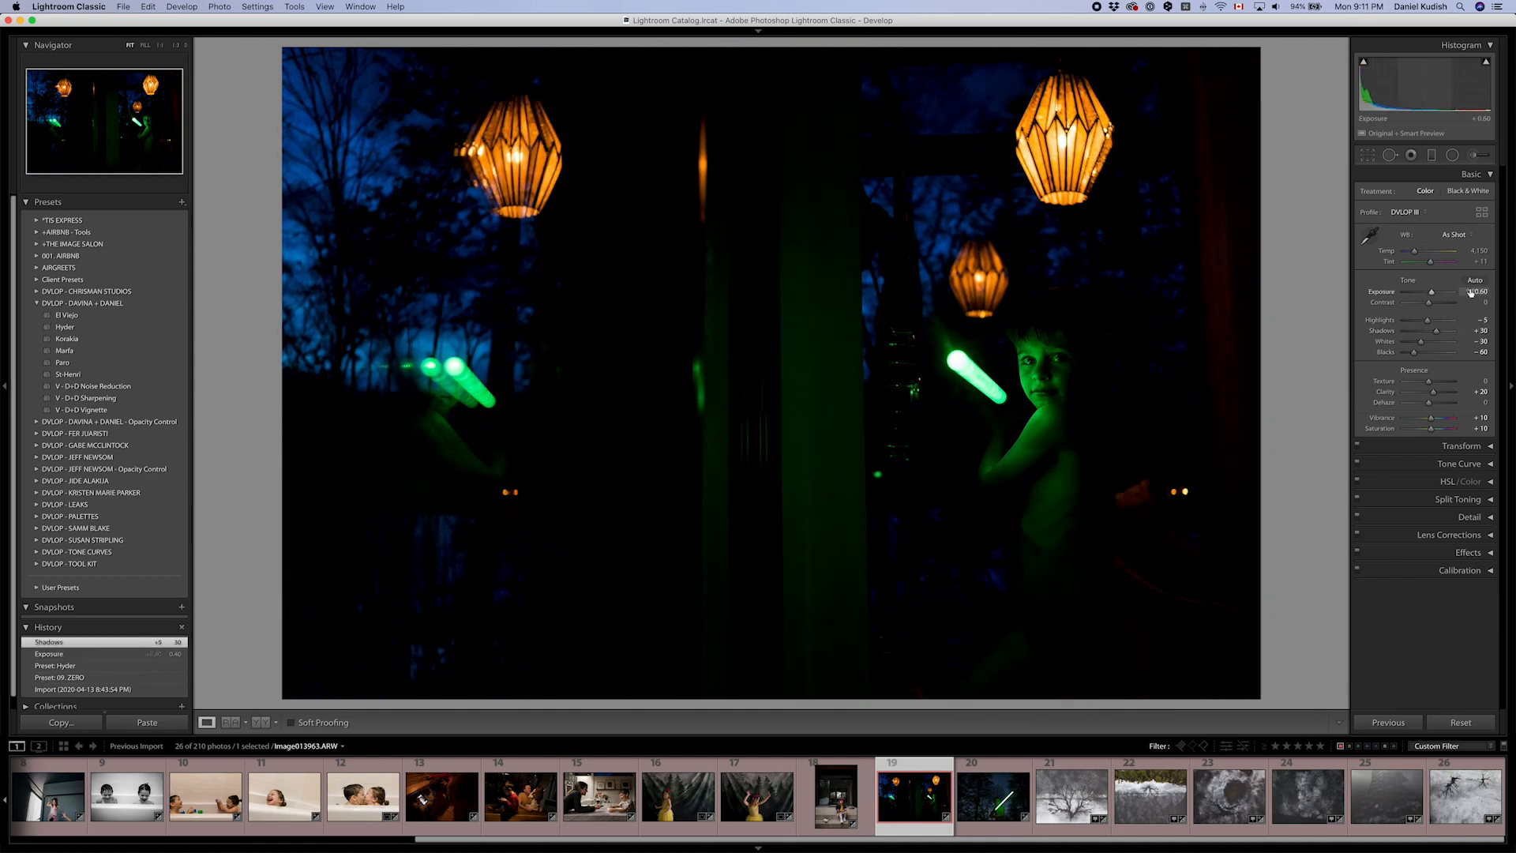
left_click_drag(1471, 319, 1471, 319)
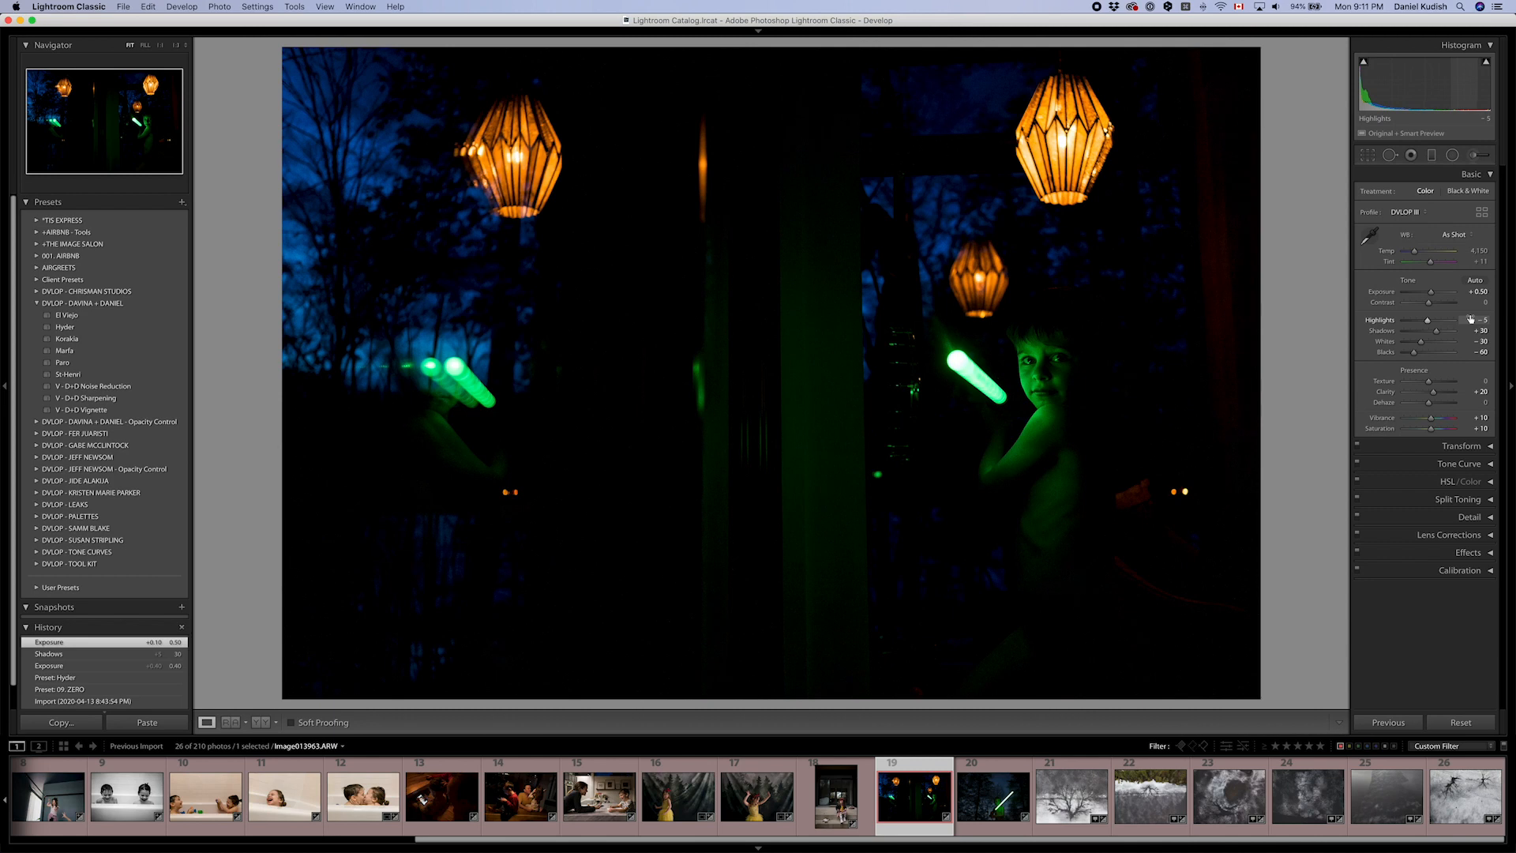
left_click_drag(1470, 302, 1470, 303)
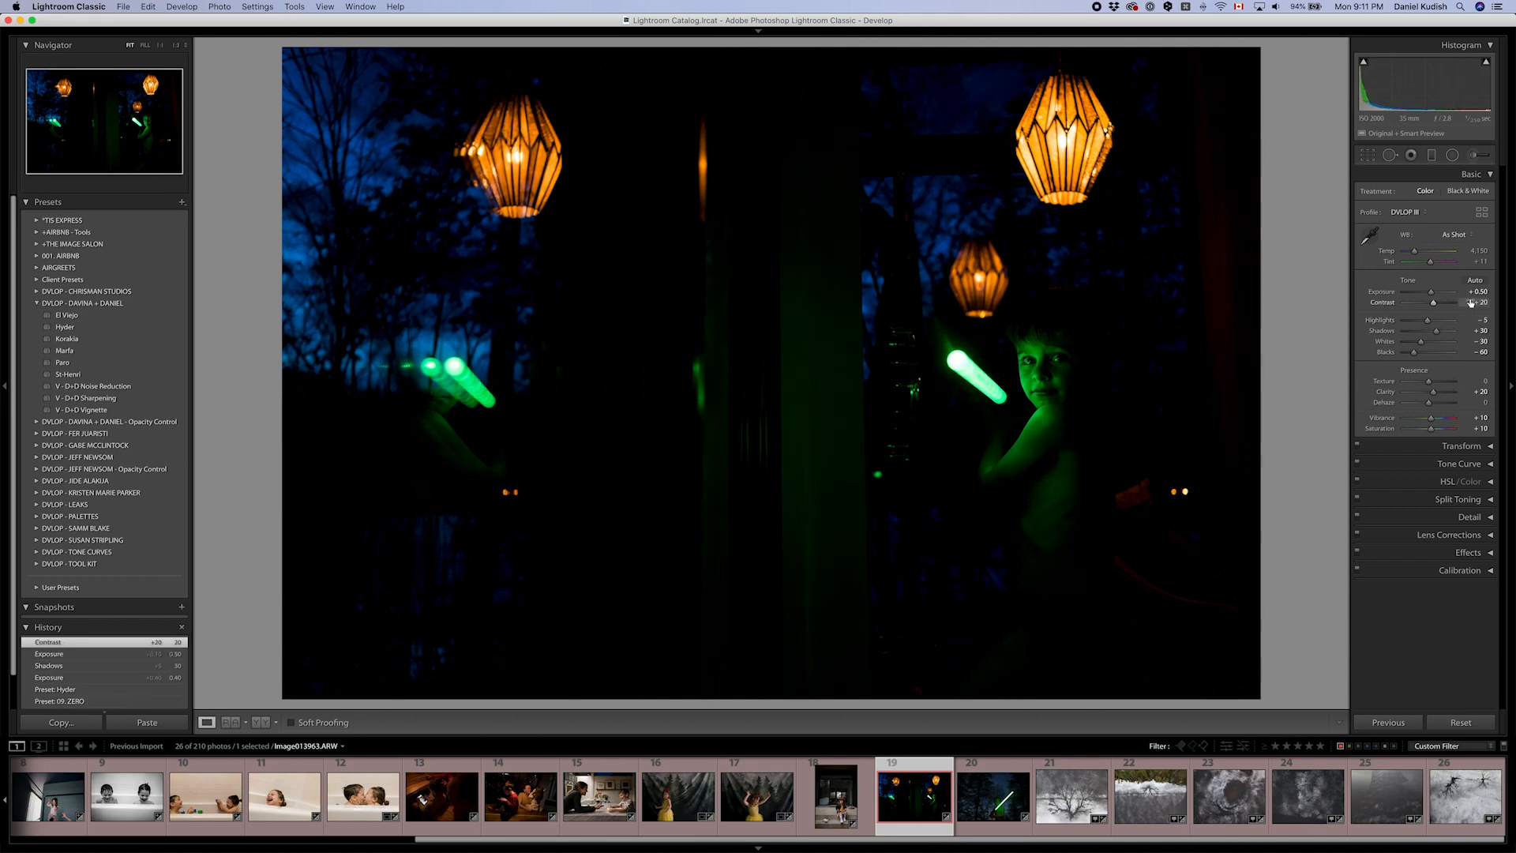
- Copy the nineteenth photo's settings and paste them onto the twentieth photo of the boy with the lightsaber
key("super+shift+c")
key("Return")
key("Right")
key("super+shift+v")
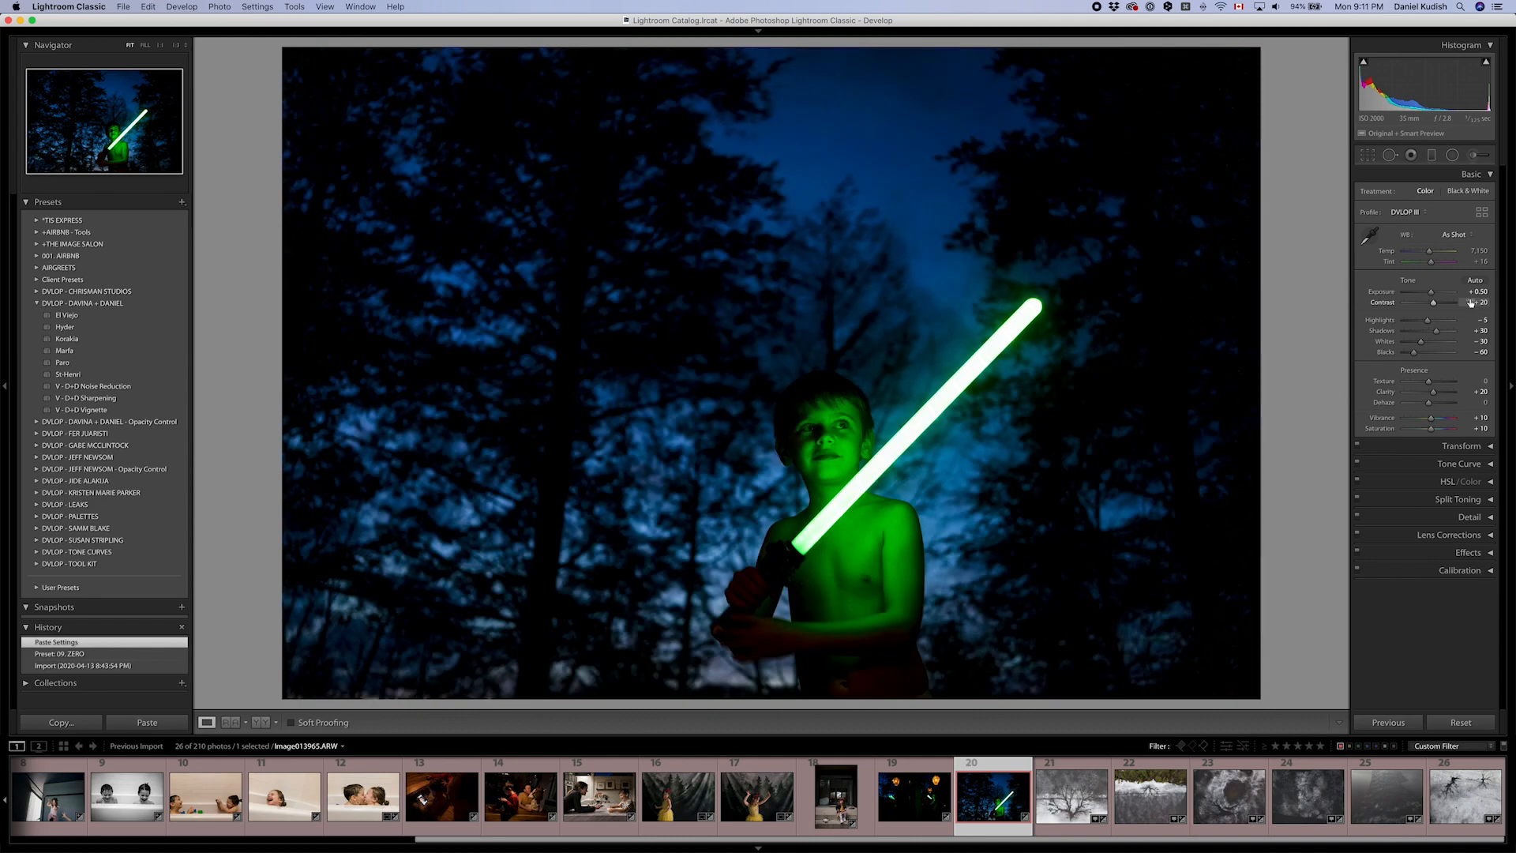
- Set the twentieth photo's tint to +27, temperature to 6,900 and exposure to −0.23
key("Down")
key("Down")
key("Down")
key("Down")
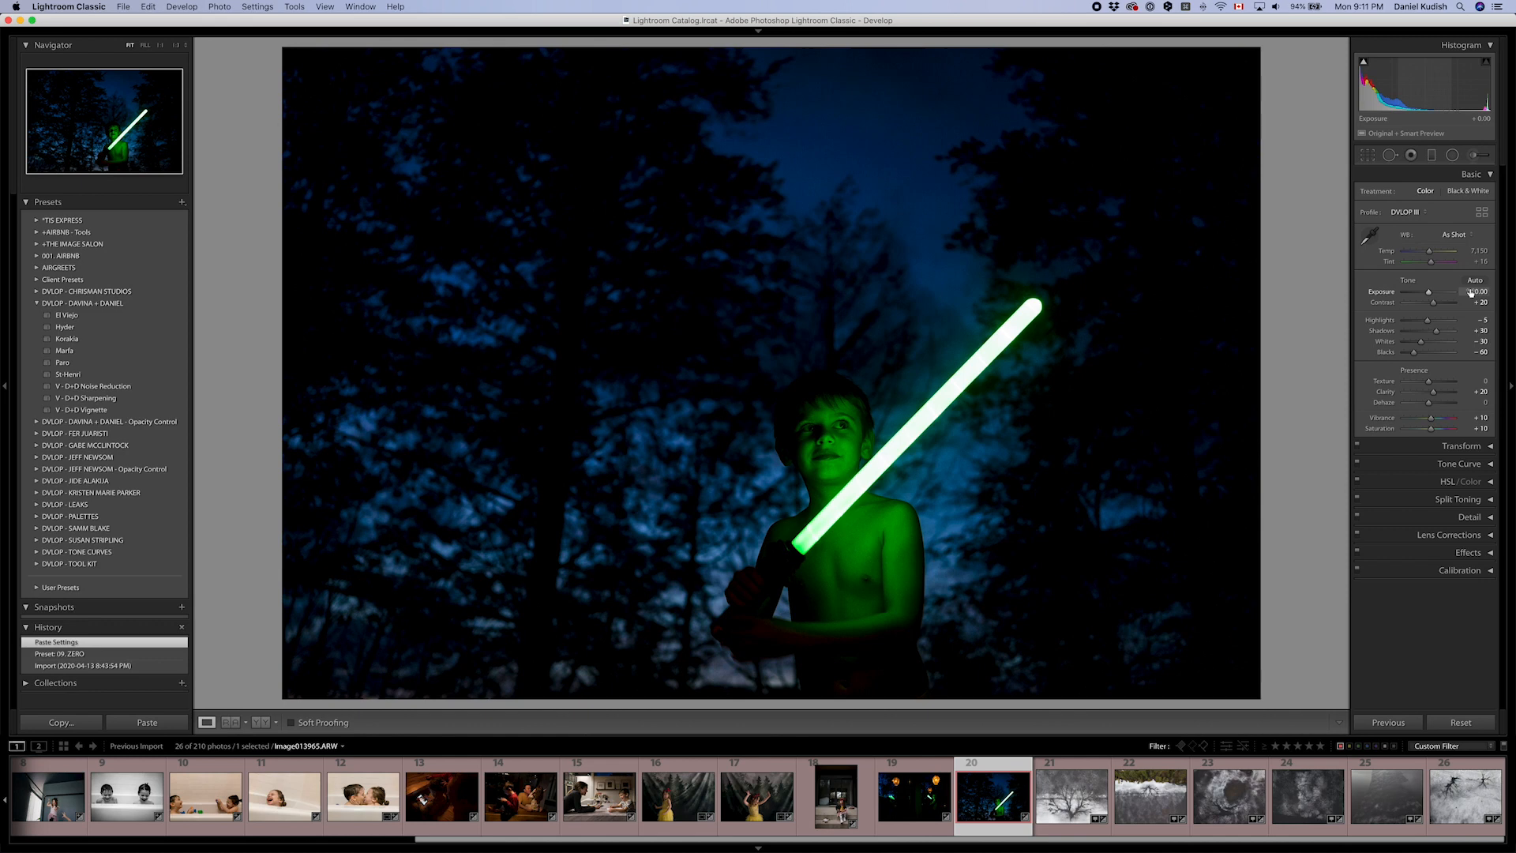
key("Up")
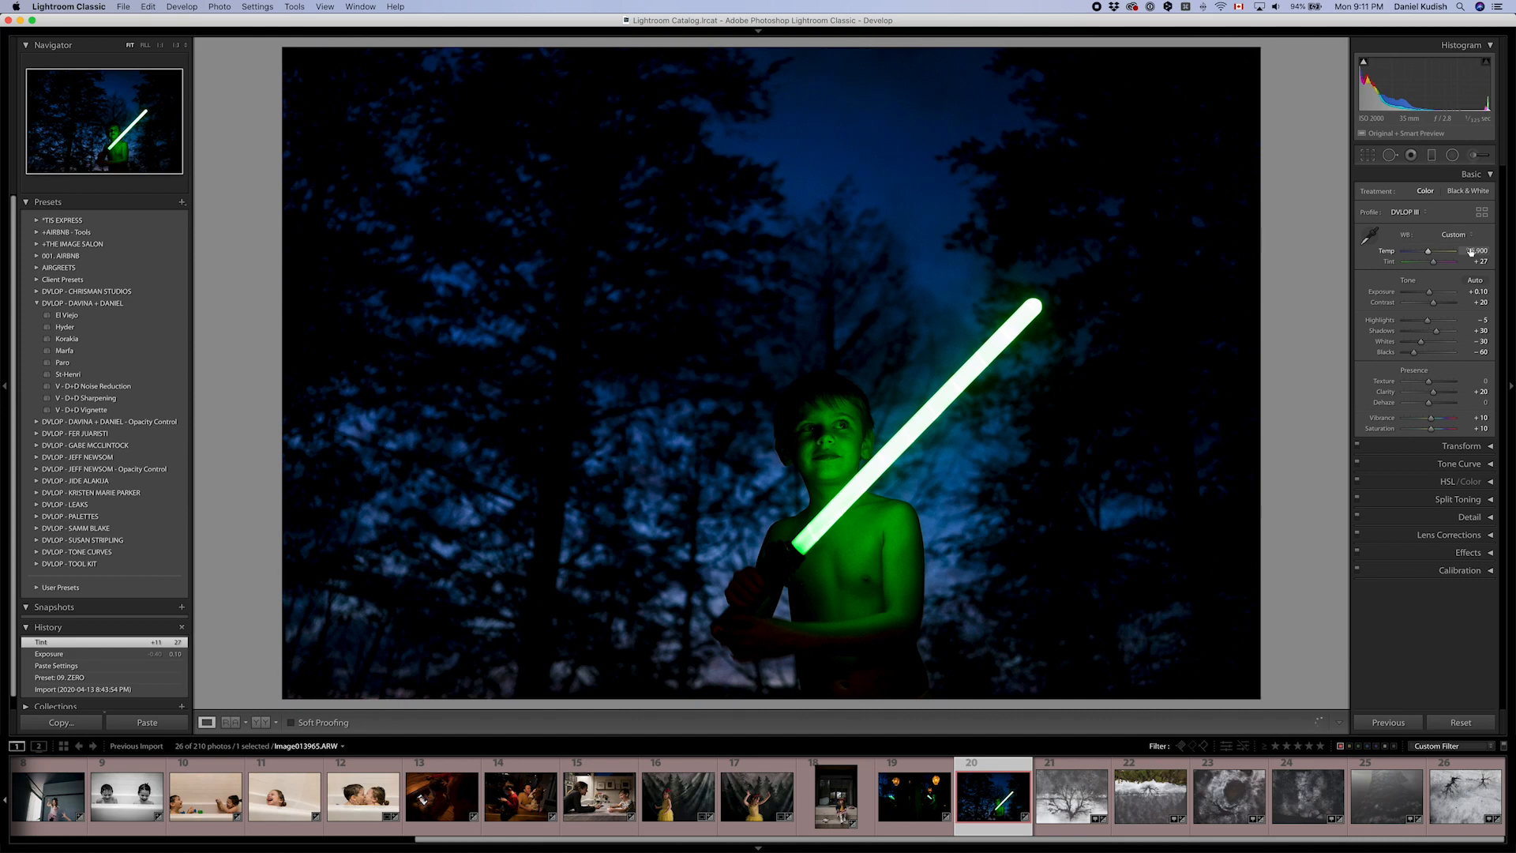
key("Down")
key("Down")
key("Down")
key("Down")
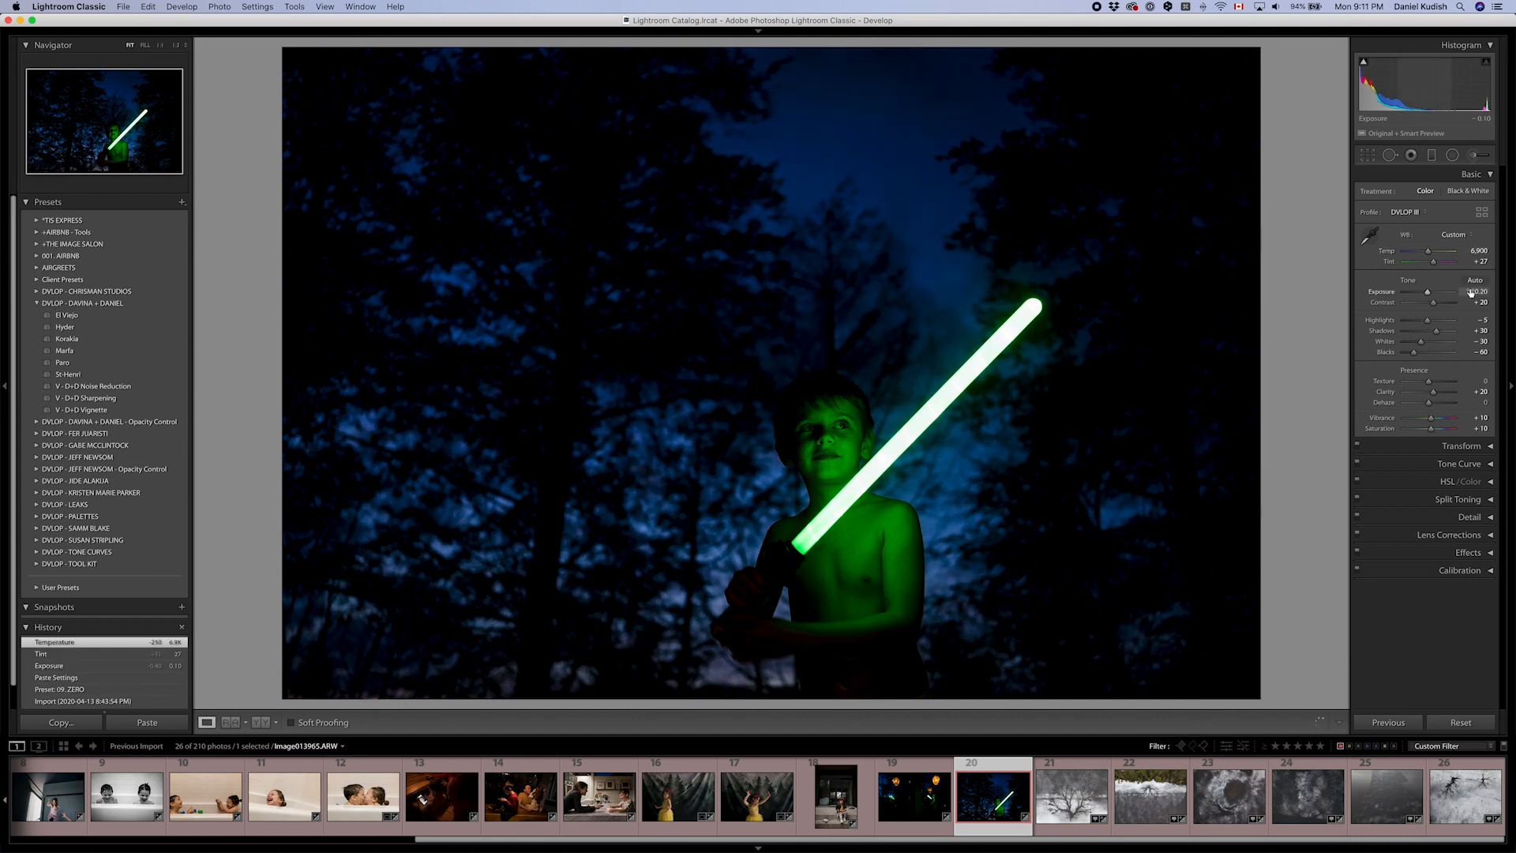
left_click_drag(1471, 293, 1473, 293)
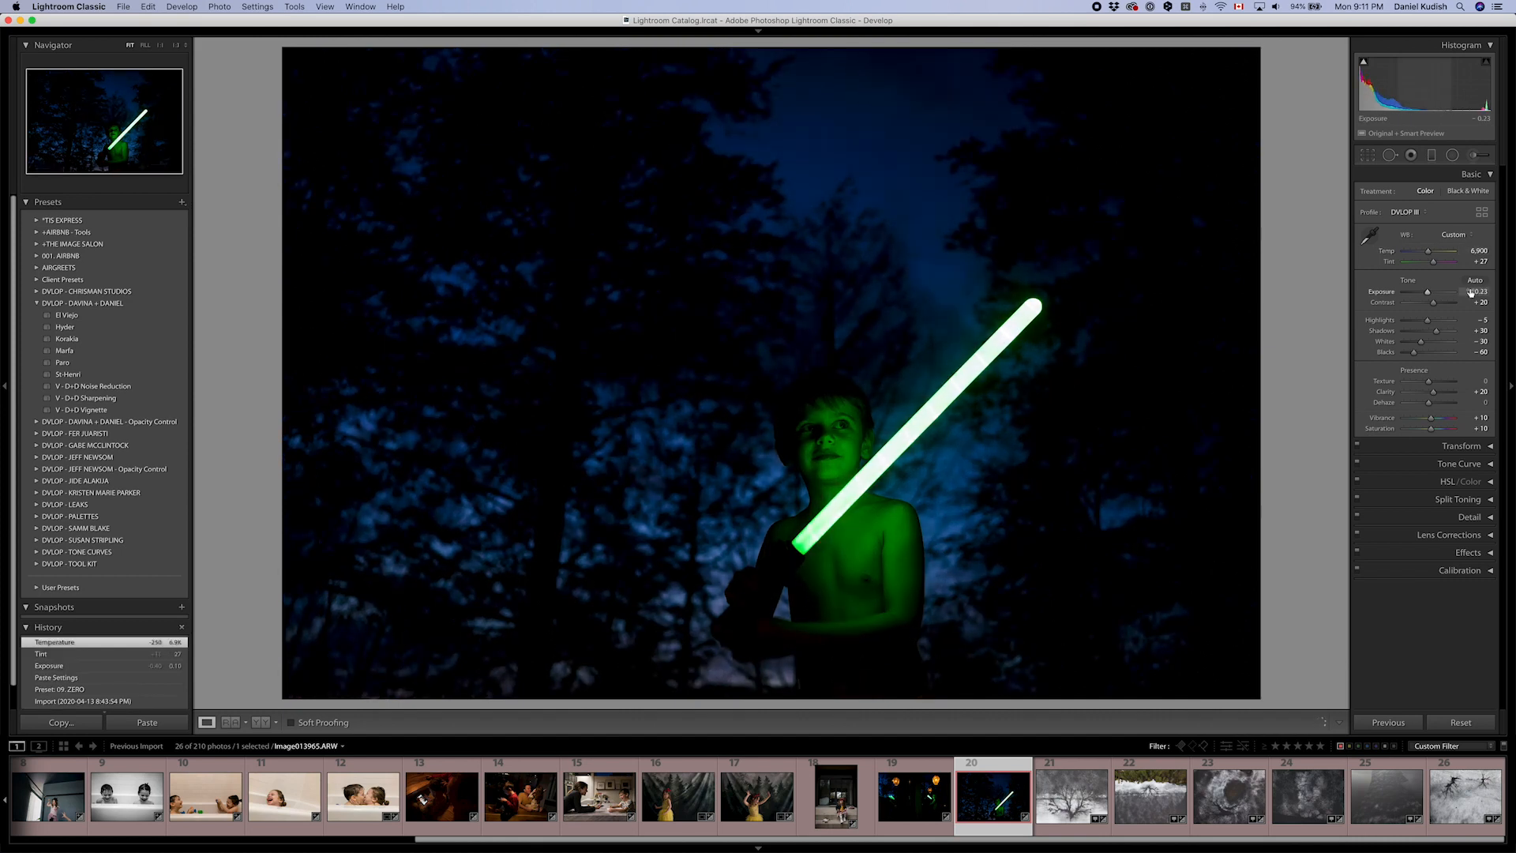
- Try lower highlights values on the twentieth photo, including −25
key("Down")
key("Down")
key("Down")
key("Down")
key("Down")
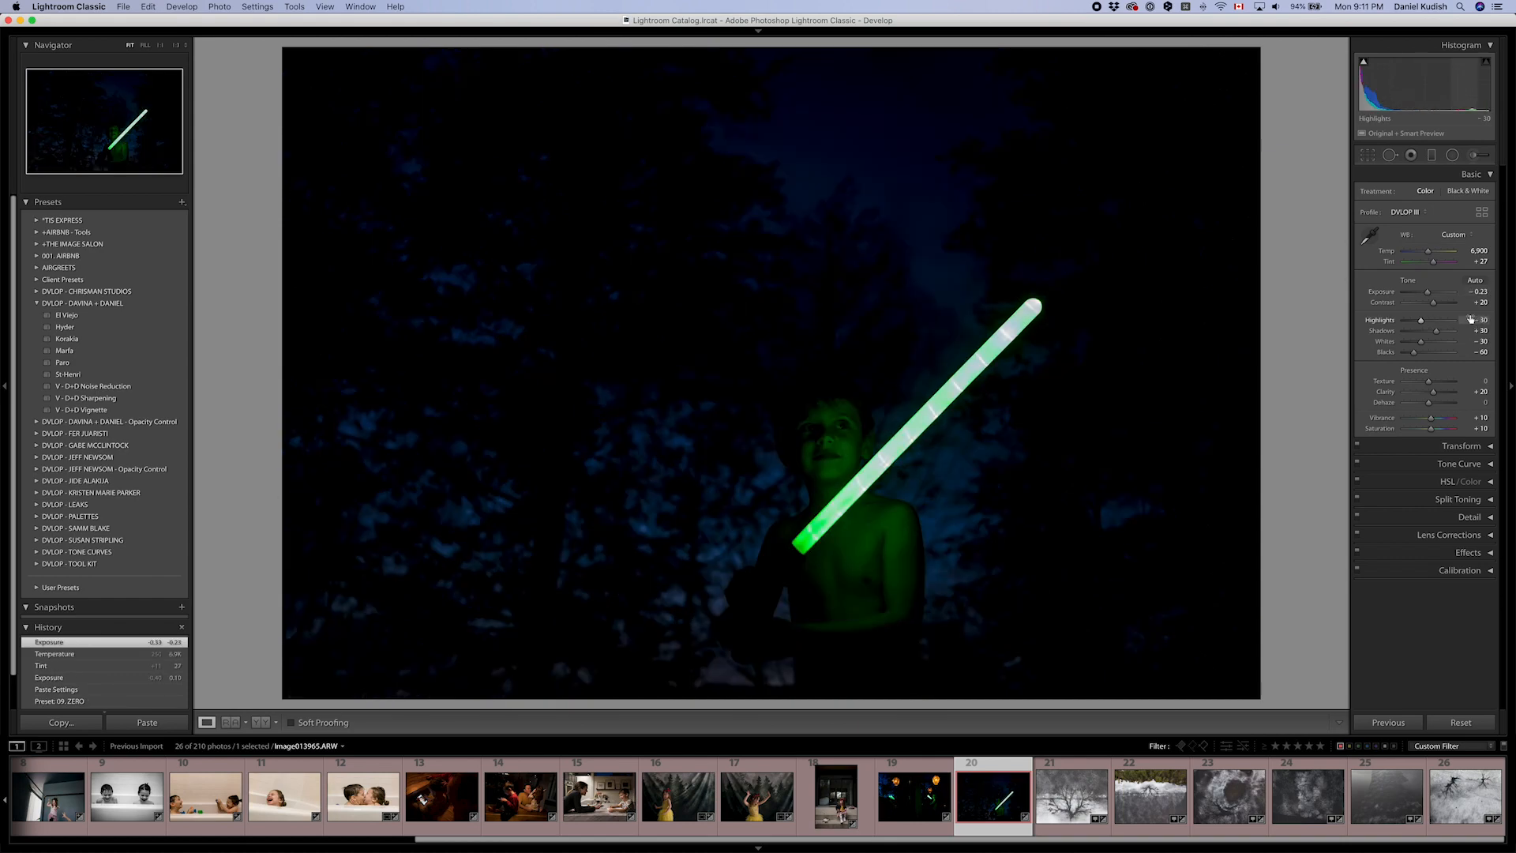
key("Up")
key("Up")
key("Up")
key("Up")
key("Down")
key("Down")
key("Down")
key("Down")
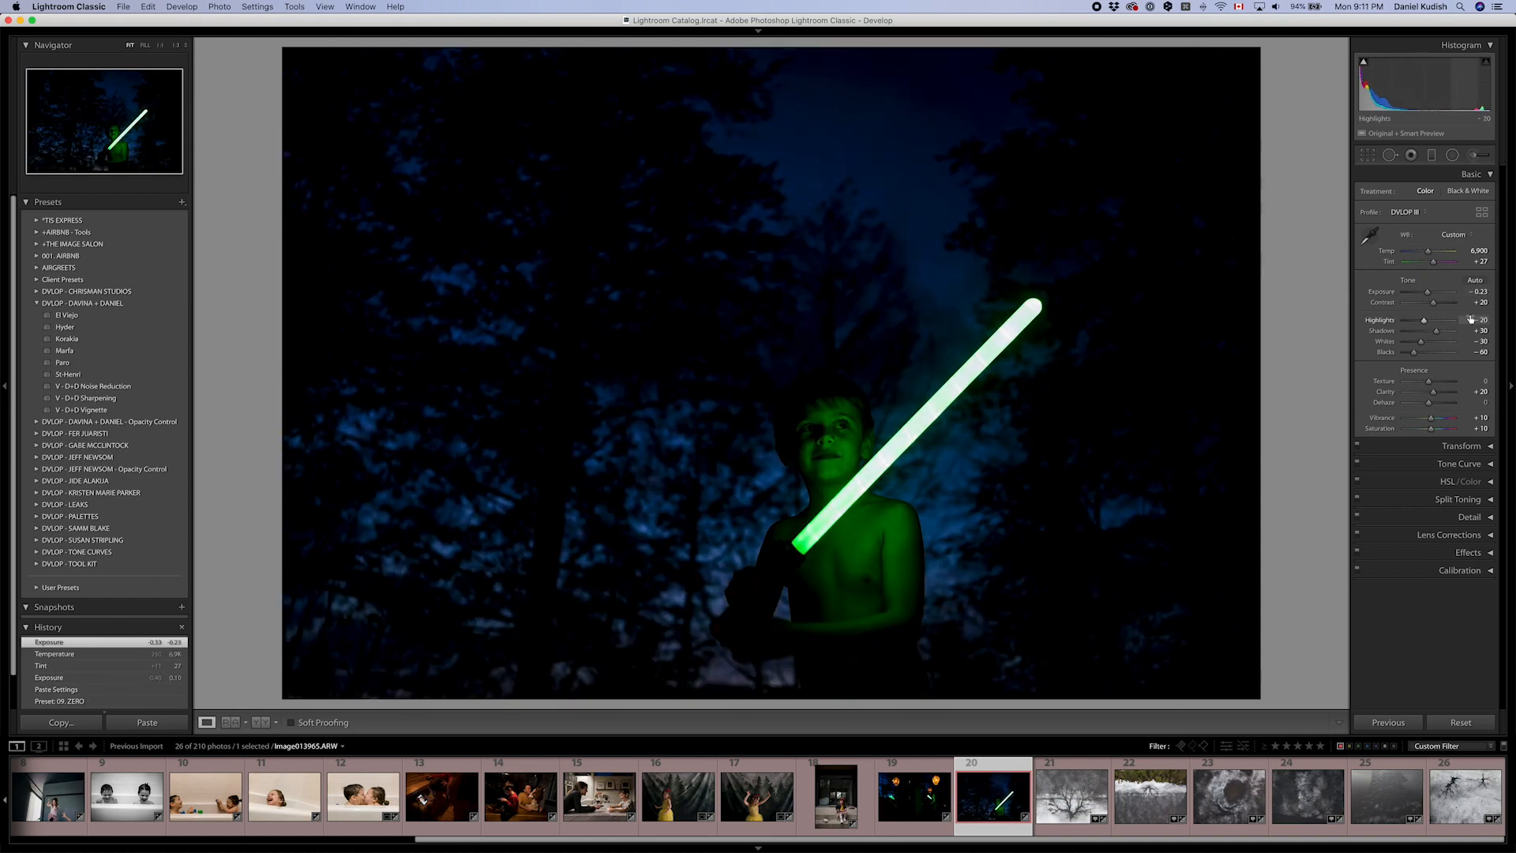
key("Up")
key("Up")
key("Up")
key("Up")
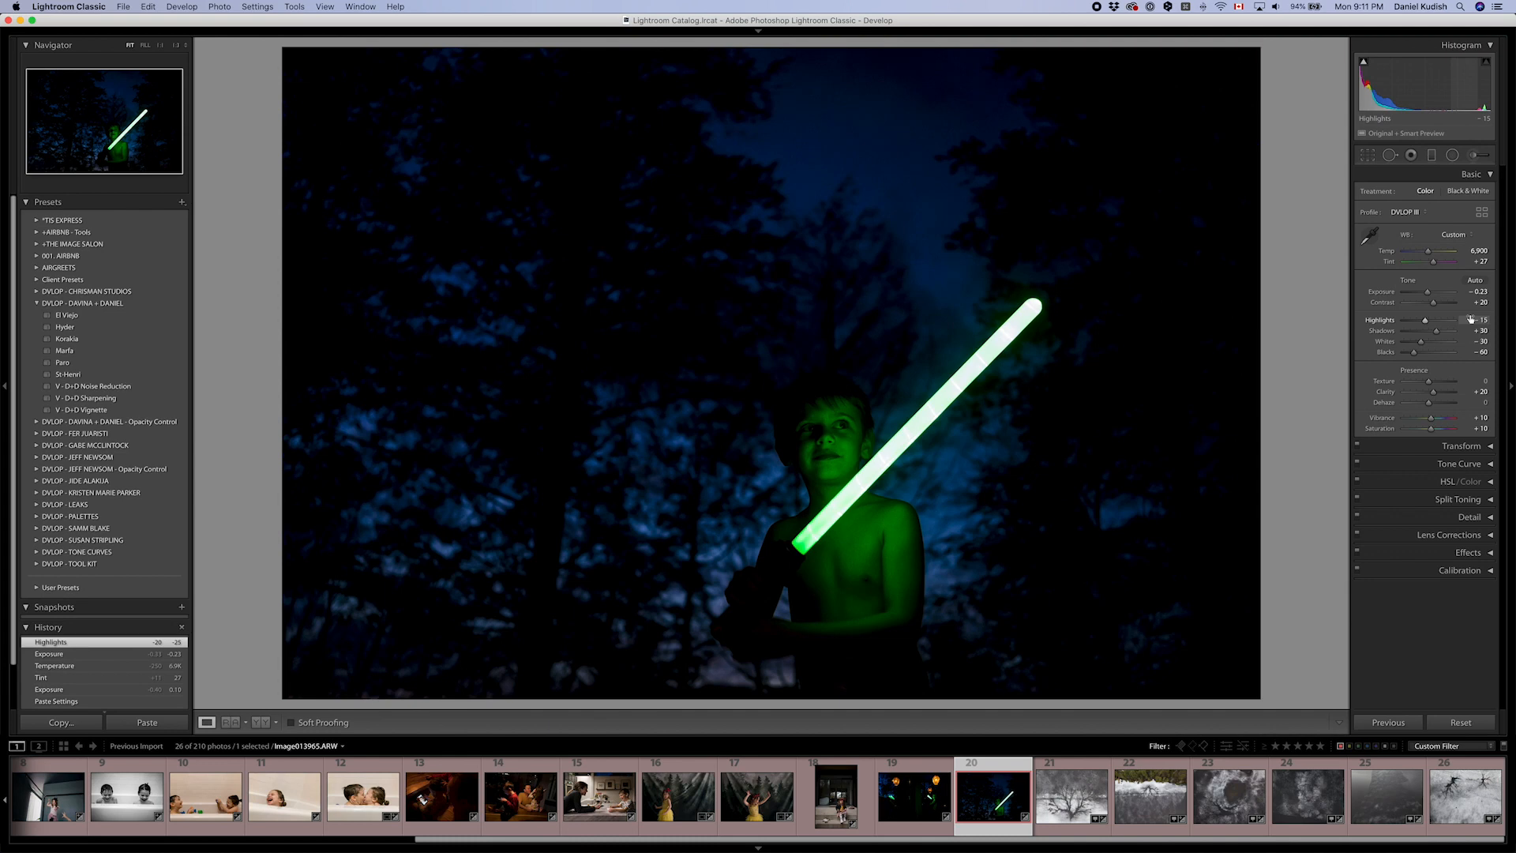
- Return the twentieth photo's highlights to −5 and raise its contrast to +40
key("Up")
key("Up")
key("Up")
key("Up")
key("Up")
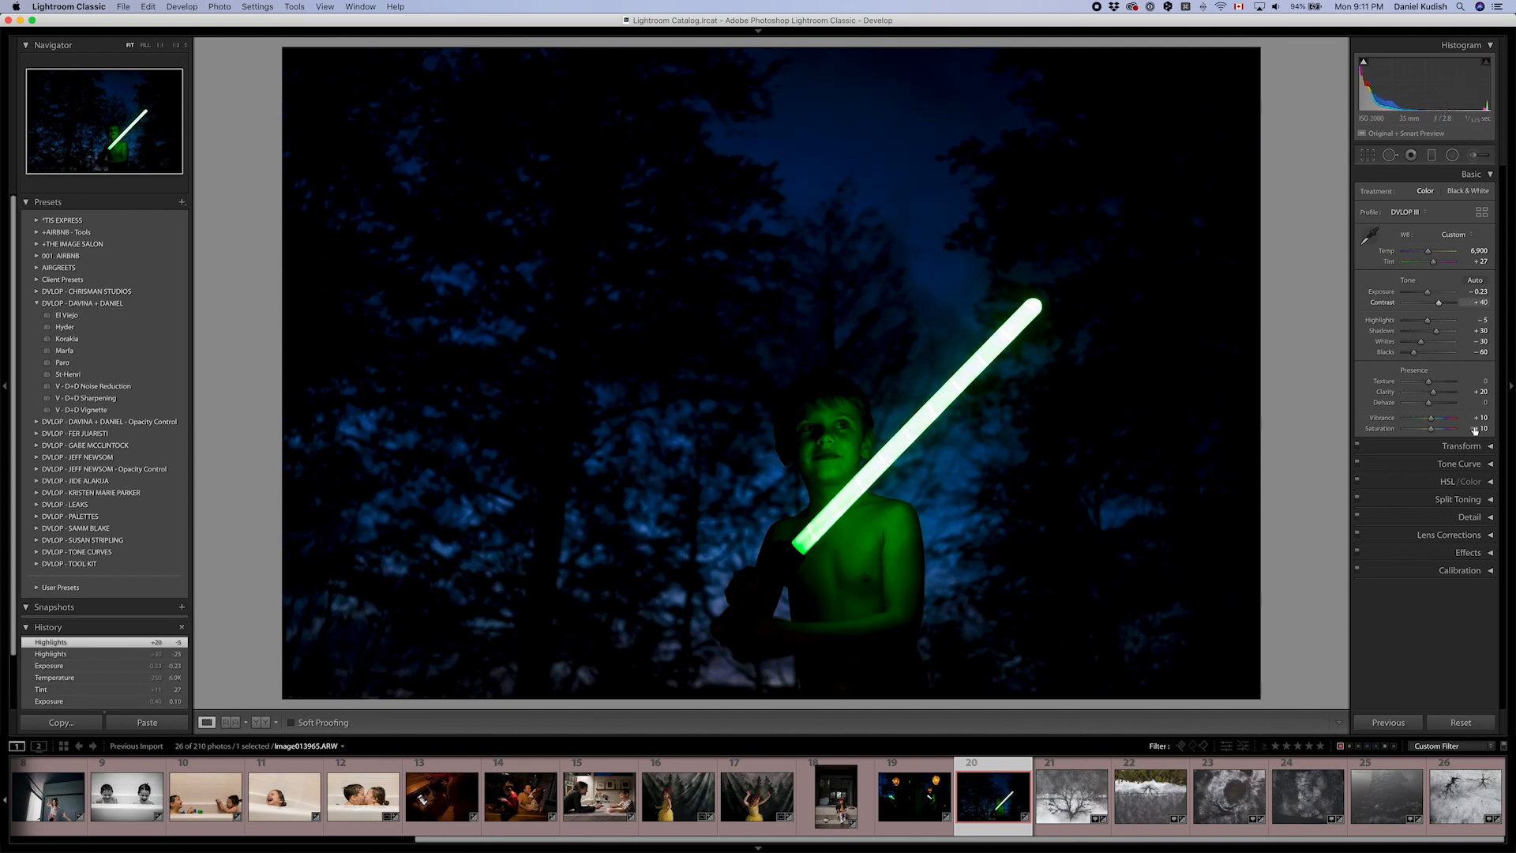
- Raise the twentieth photo's saturation to +25
key("Up")
key("Up")
key("Up")
key("Up")
key("Up")
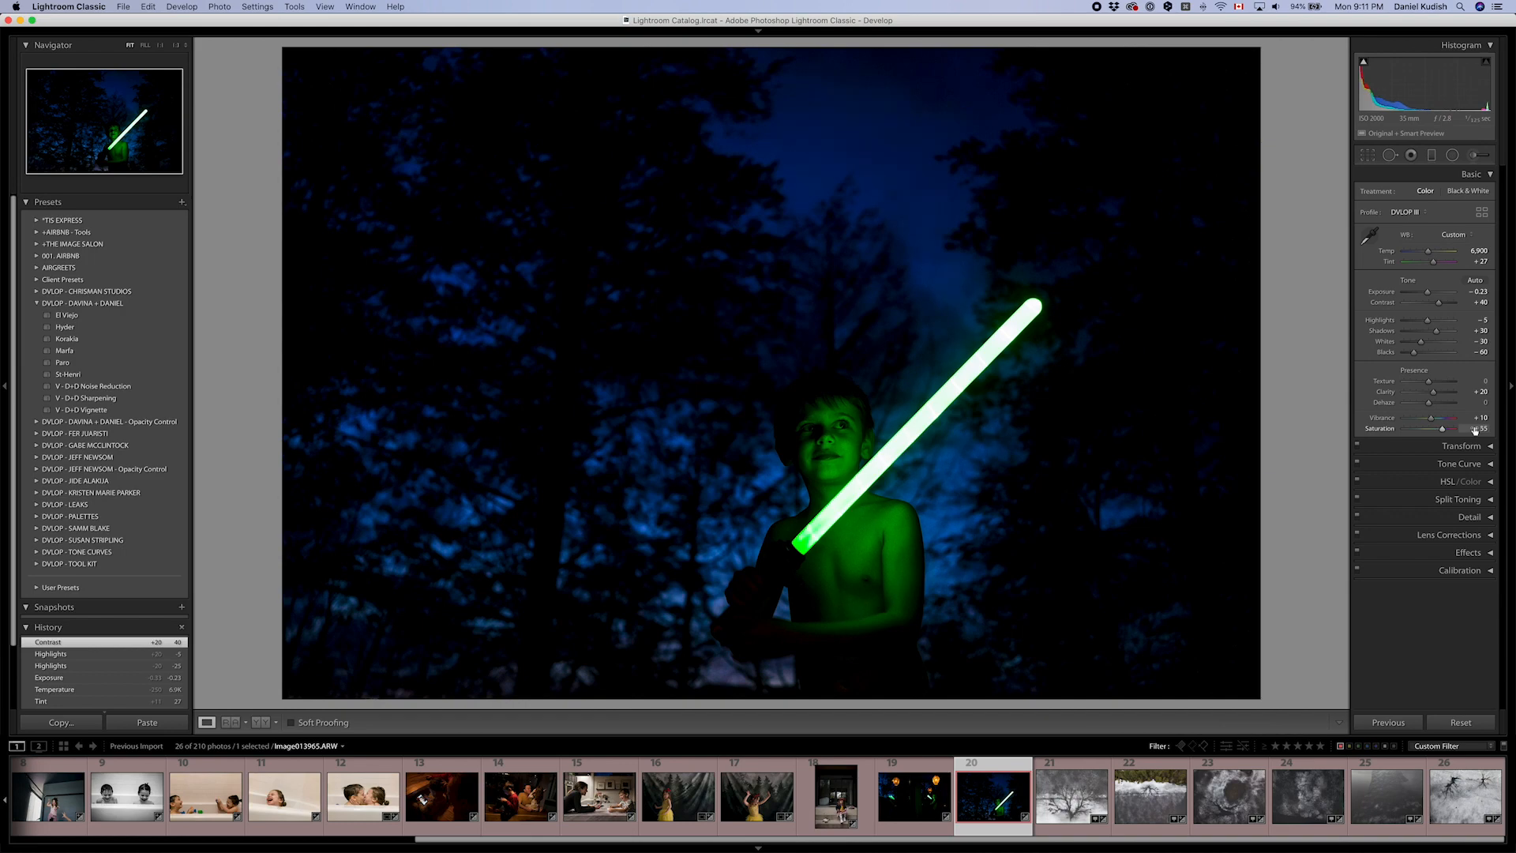
key("Down")
key("Down")
- Crop the twentieth photo tighter at its original aspect ratio, straighten it to −1.83 and keep the boy near the centre
key("r")
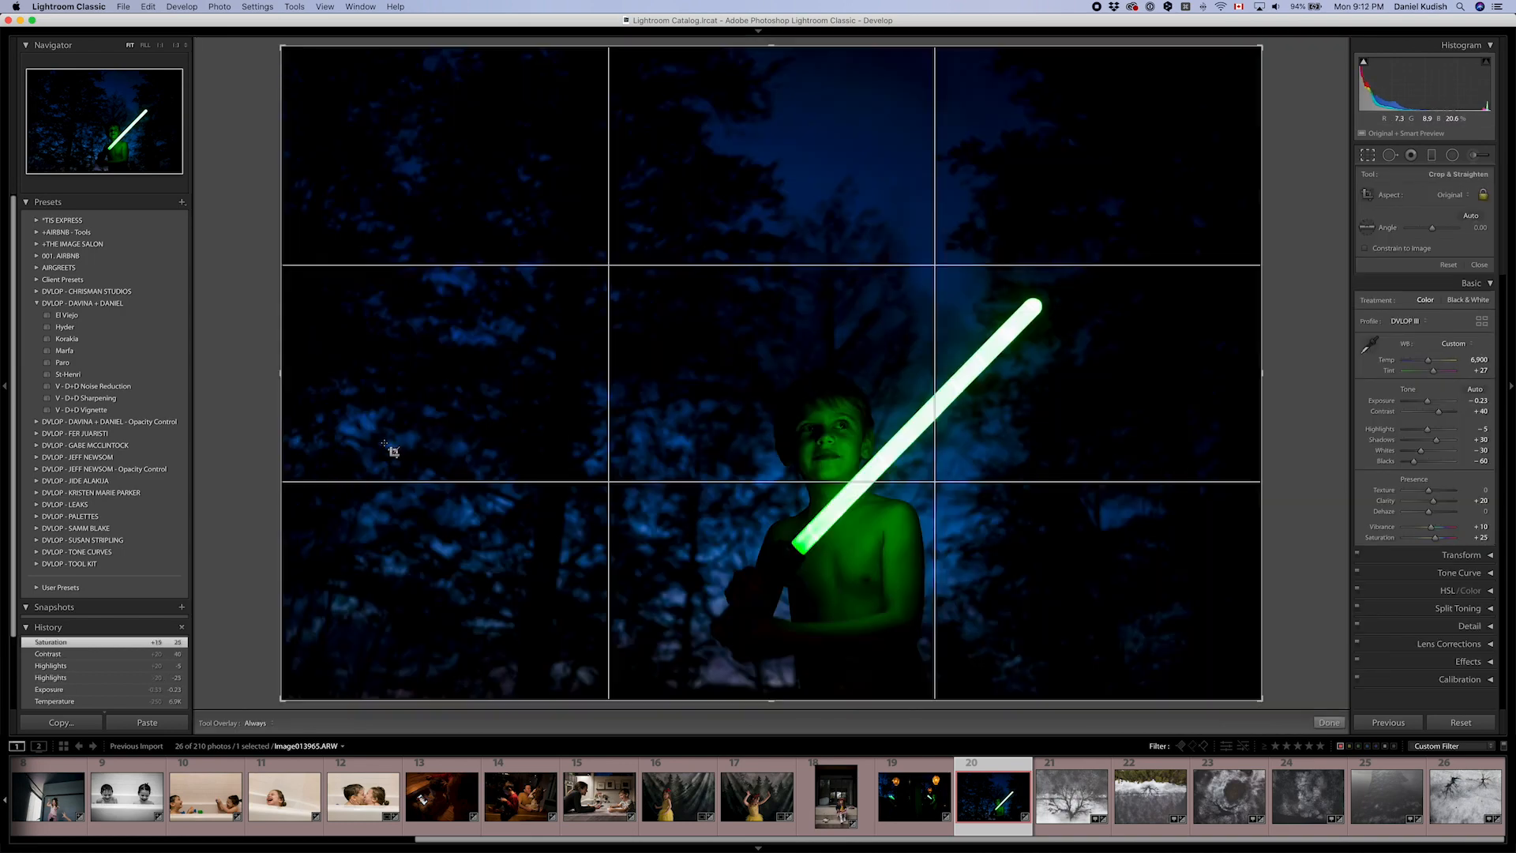
left_click_drag(281, 46, 264, 176)
mouse_move(657, 353)
left_mouse_down()
mouse_move(674, 349)
mouse_move(637, 356)
left_mouse_up()
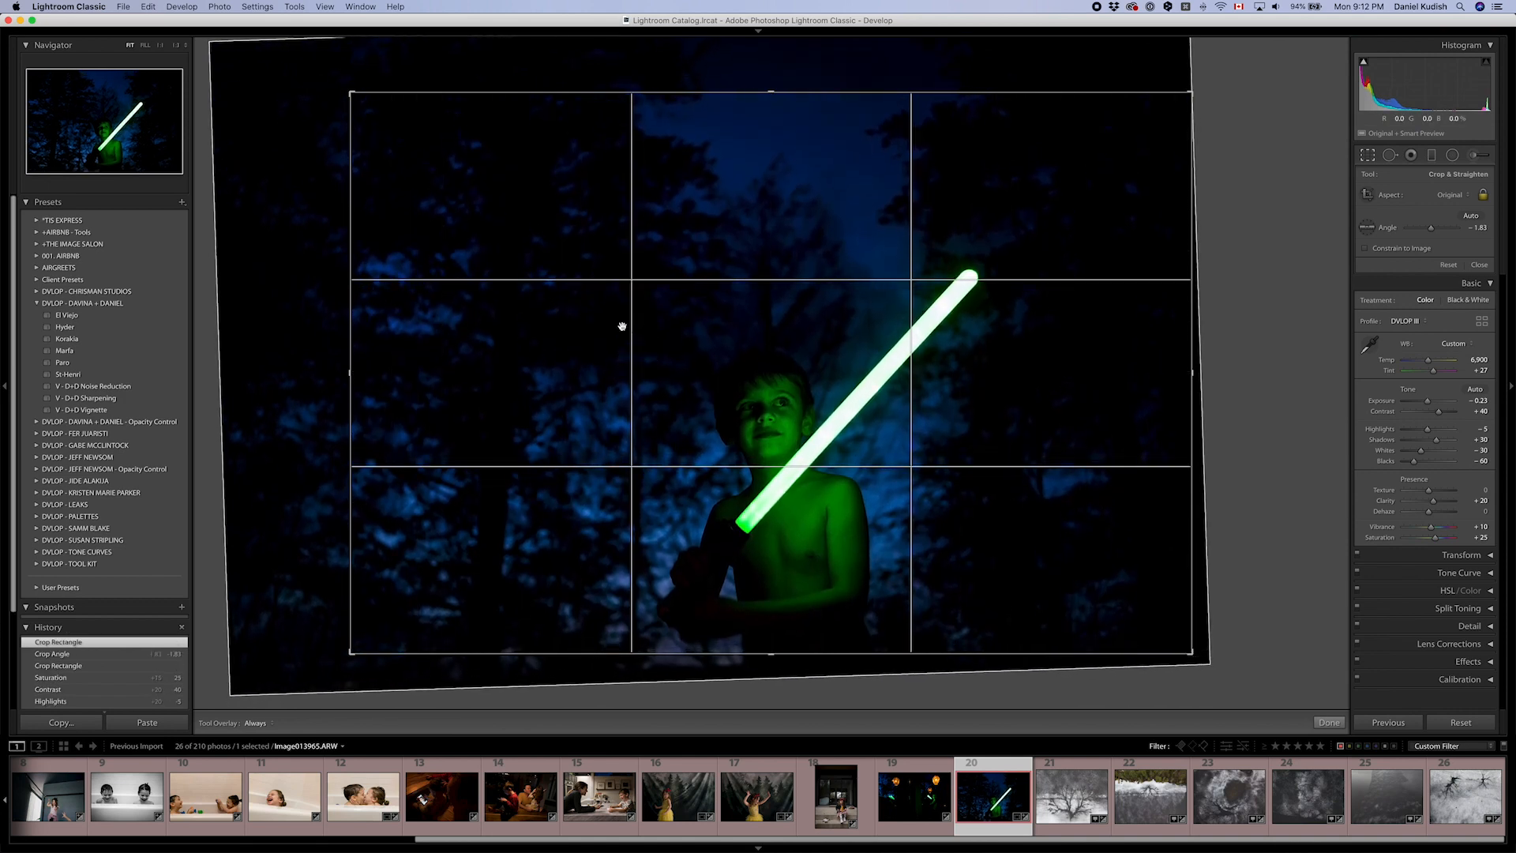
key("Return")
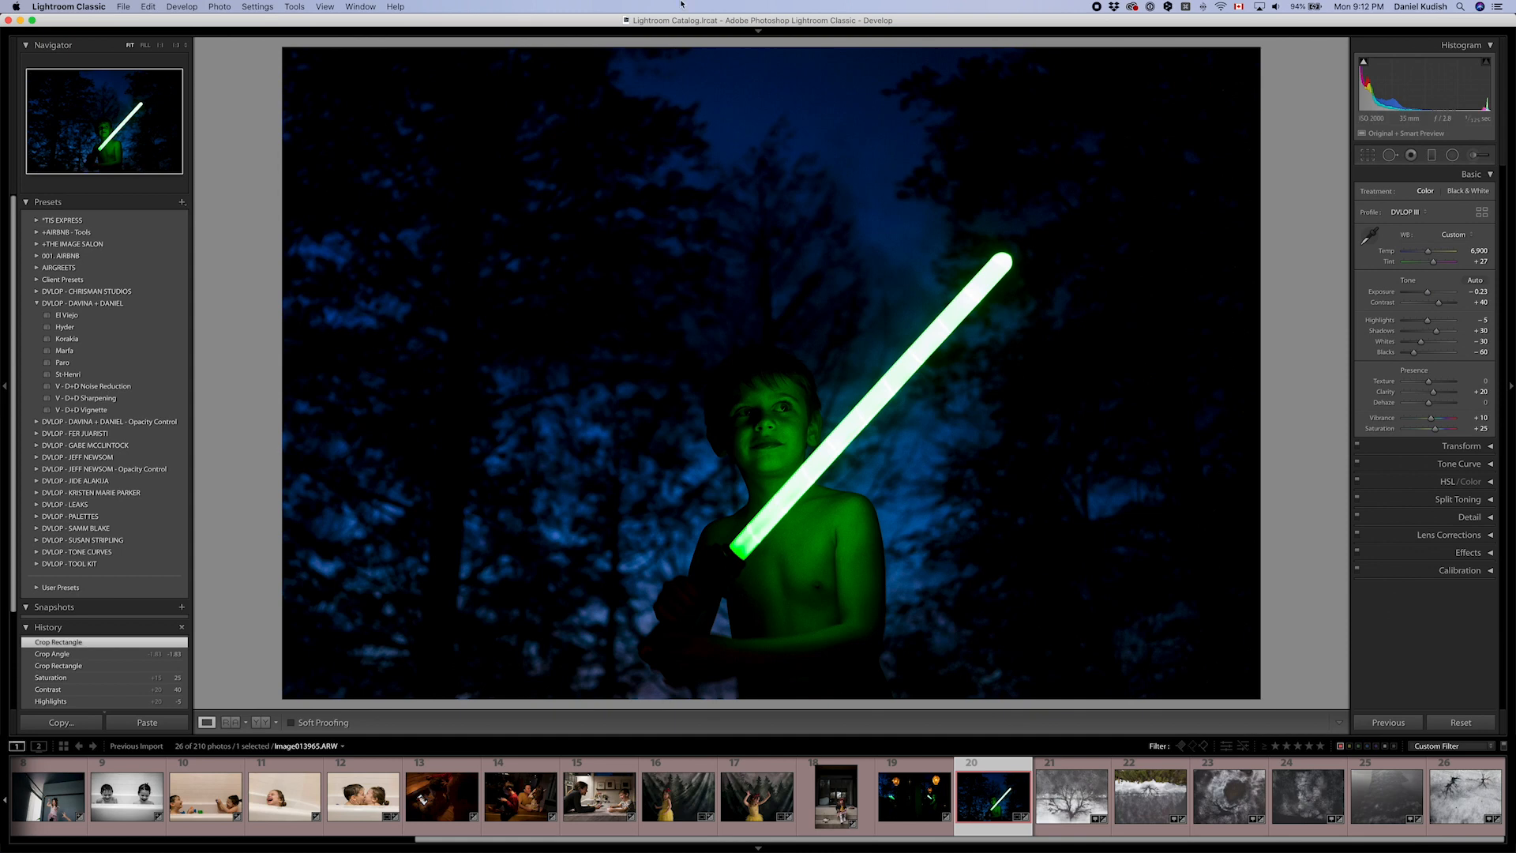